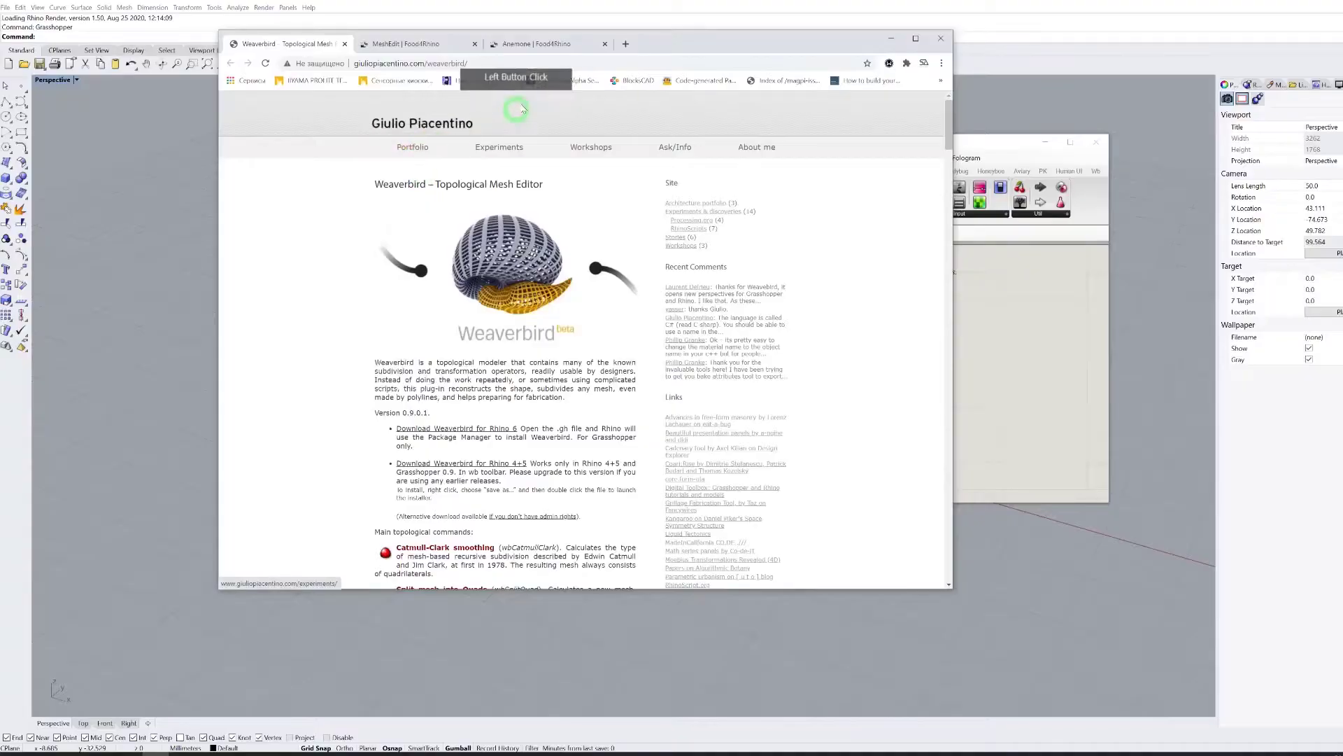
# Review the Anemone plug-in page and its downloads, and the Weaverbird page with its download links and mesh commands.
pyautogui.click(522, 43)
pyautogui.scroll(-2, 623, 308)
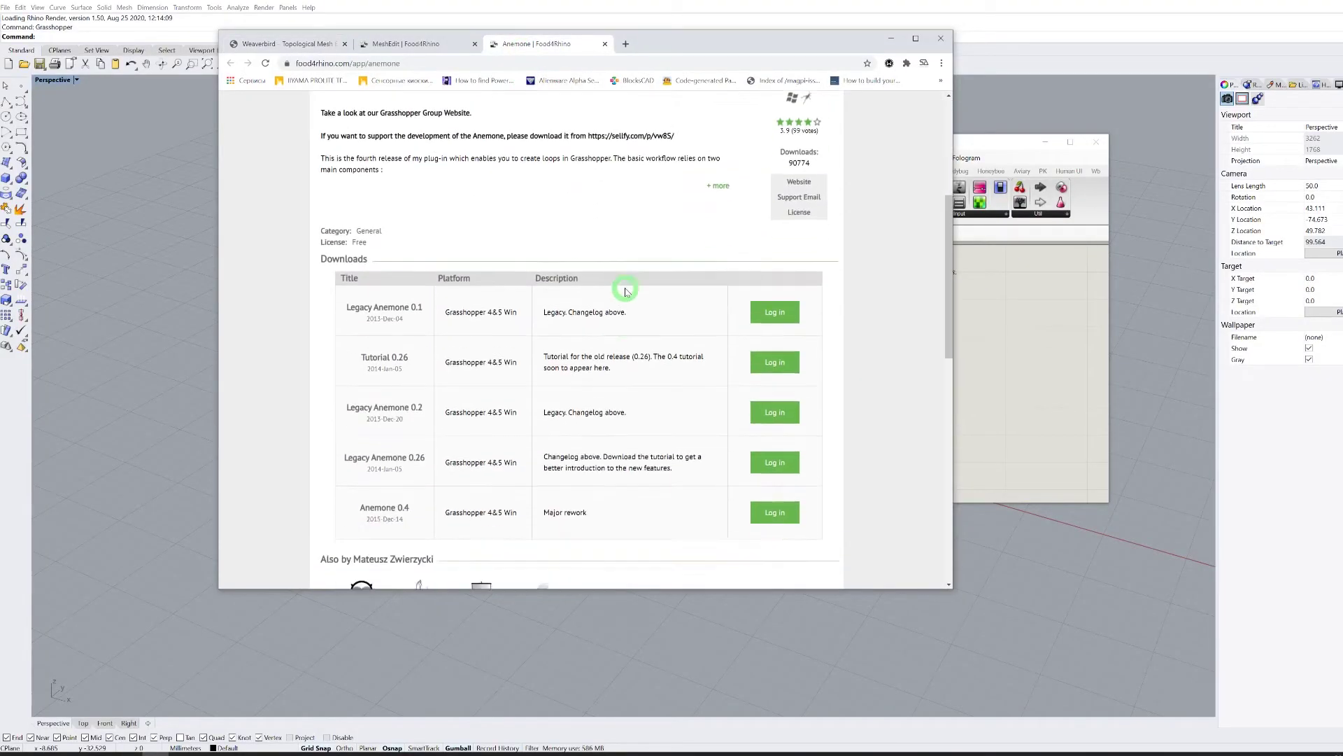
pyautogui.scroll(3, 504, 231)
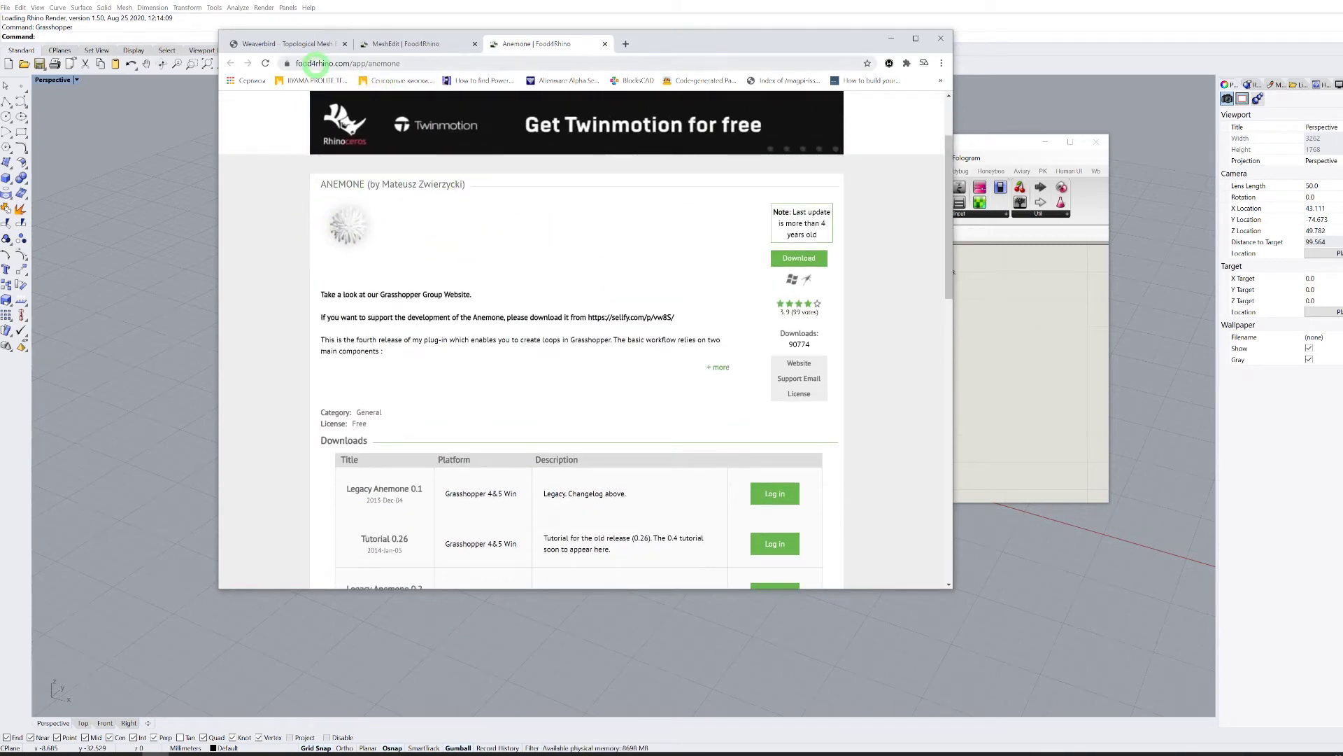
pyautogui.scroll(-4, 537, 294)
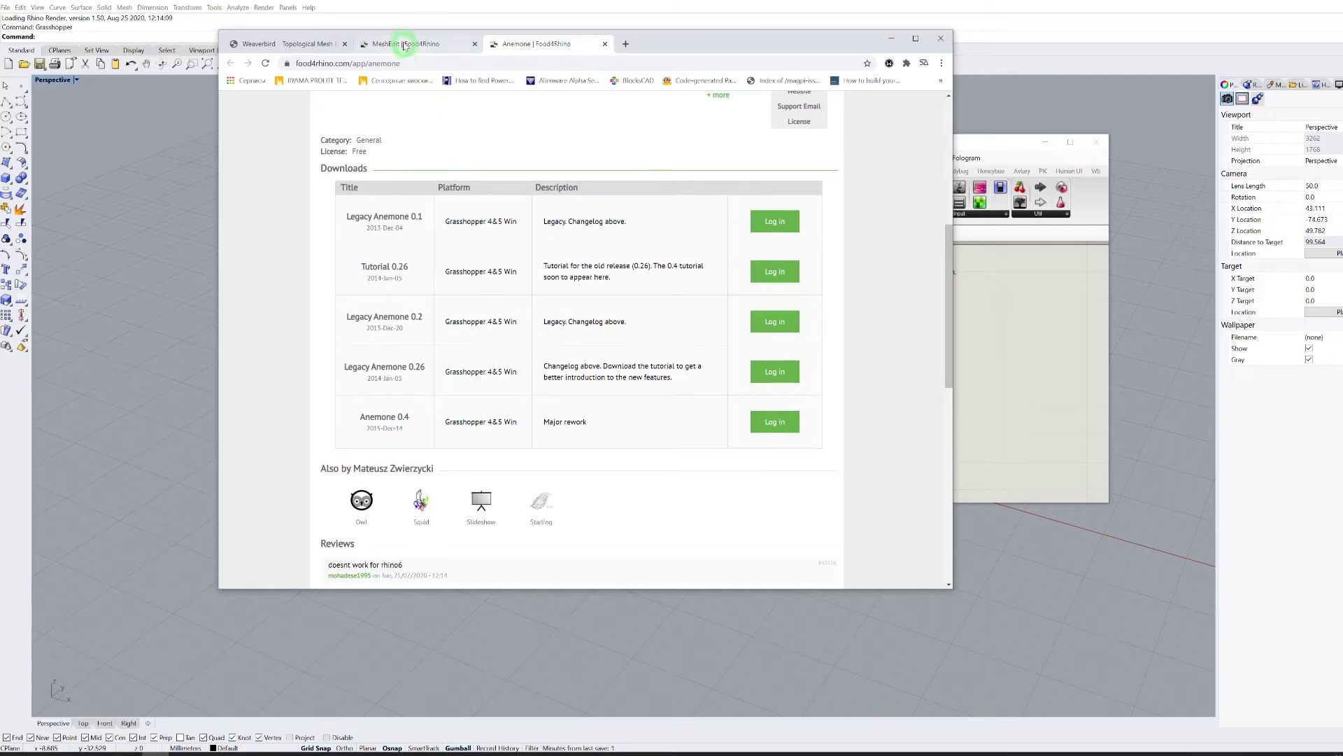
pyautogui.click(301, 43)
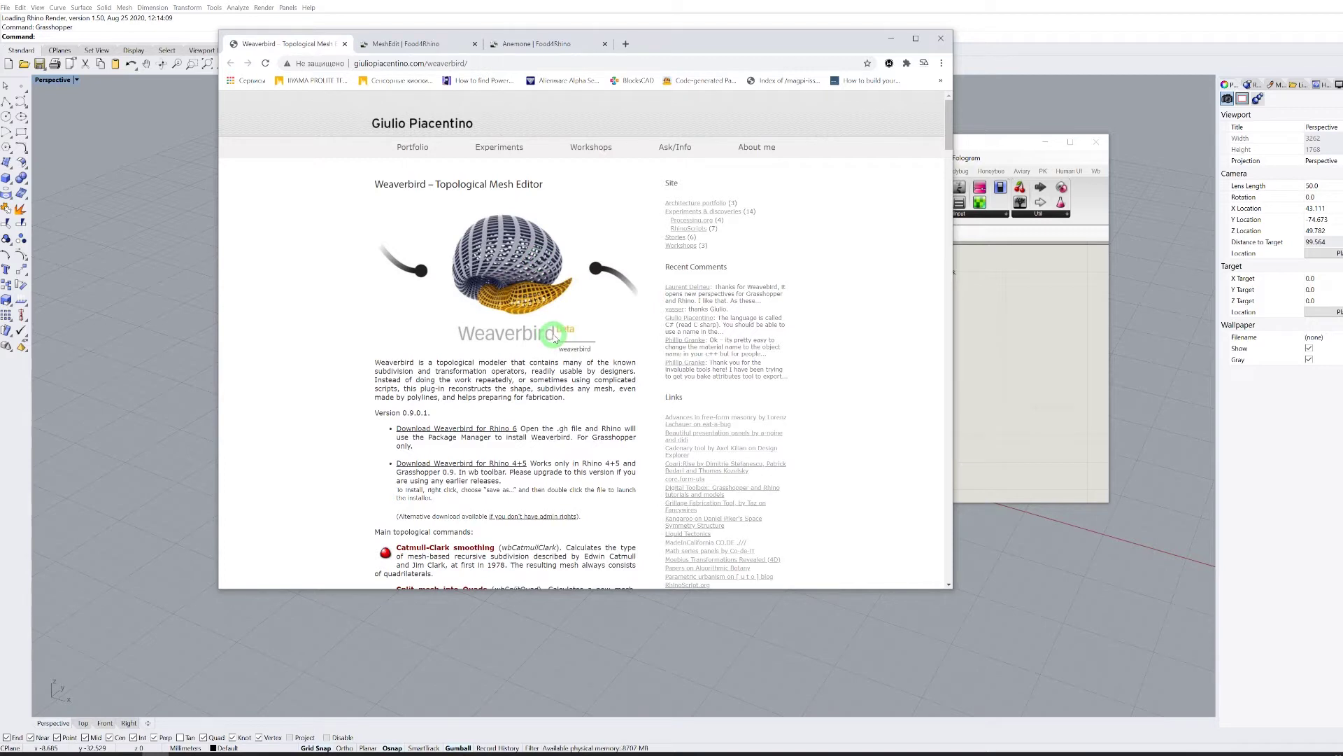
pyautogui.scroll(-2, 555, 336)
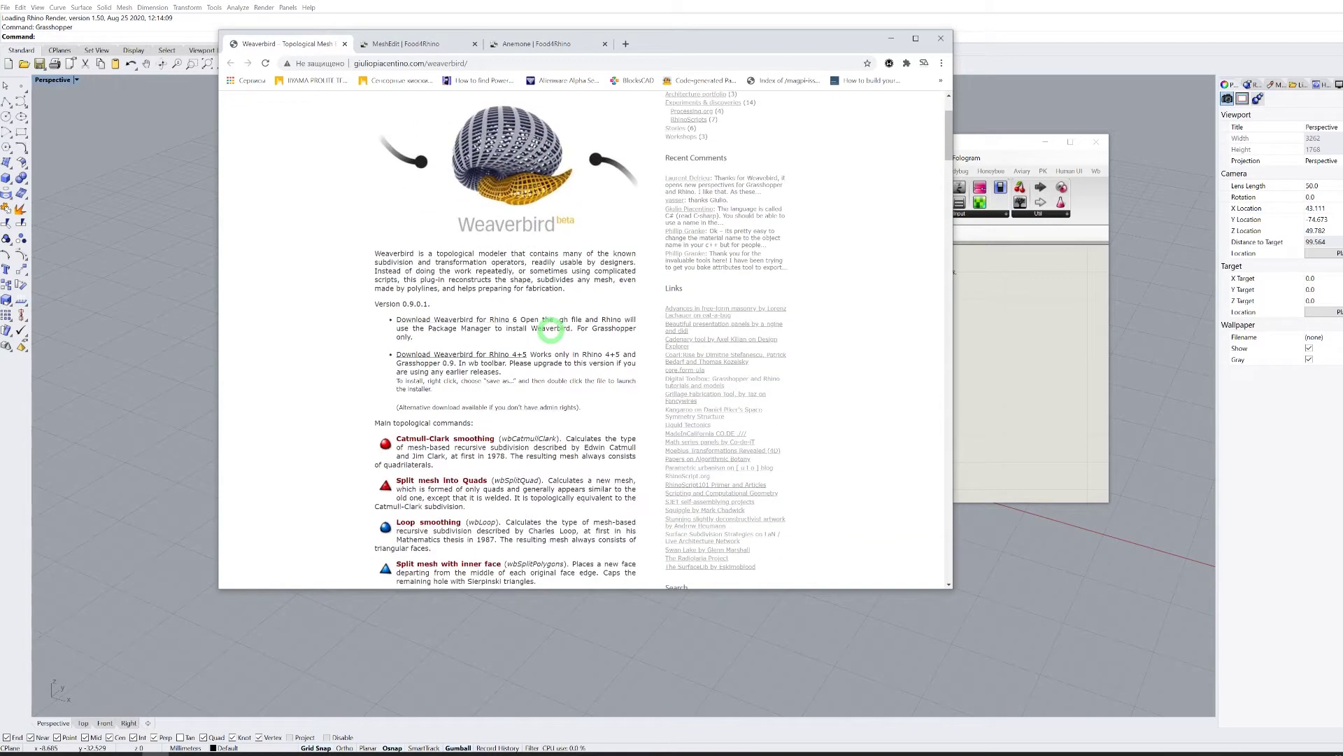
pyautogui.scroll(-2, 550, 331)
pyautogui.scroll(2, 551, 330)
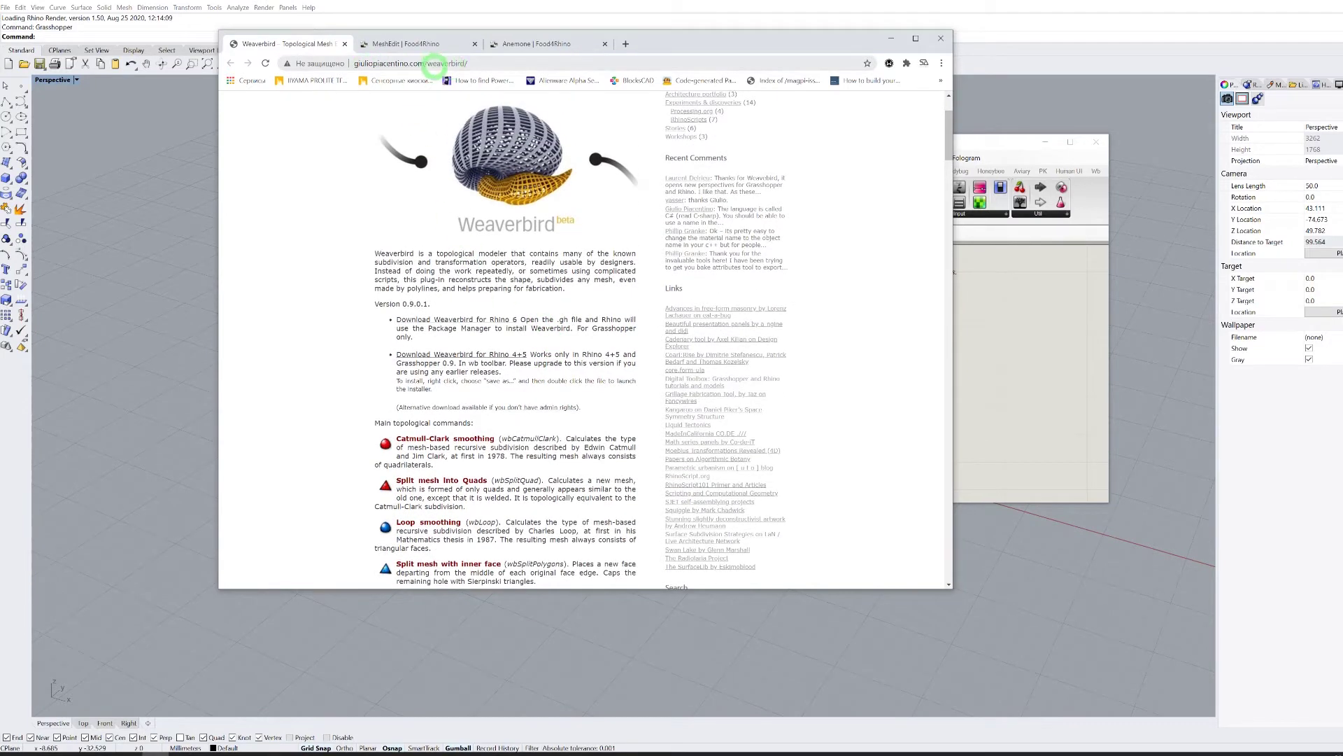
pyautogui.scroll(-1, 578, 269)
# Review the MeshEdit plug-in page down to its downloads and reviews, and minimize the browser.
pyautogui.click(373, 47)
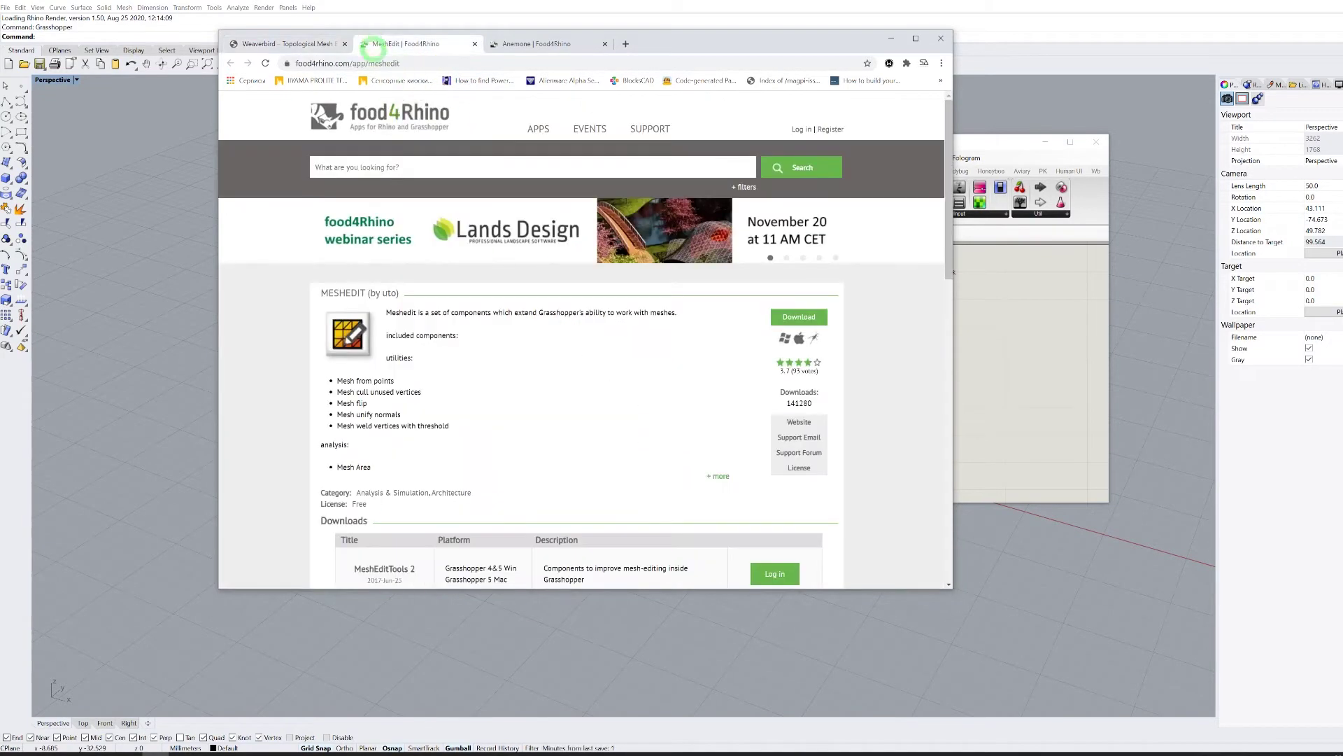
pyautogui.scroll(-2, 543, 308)
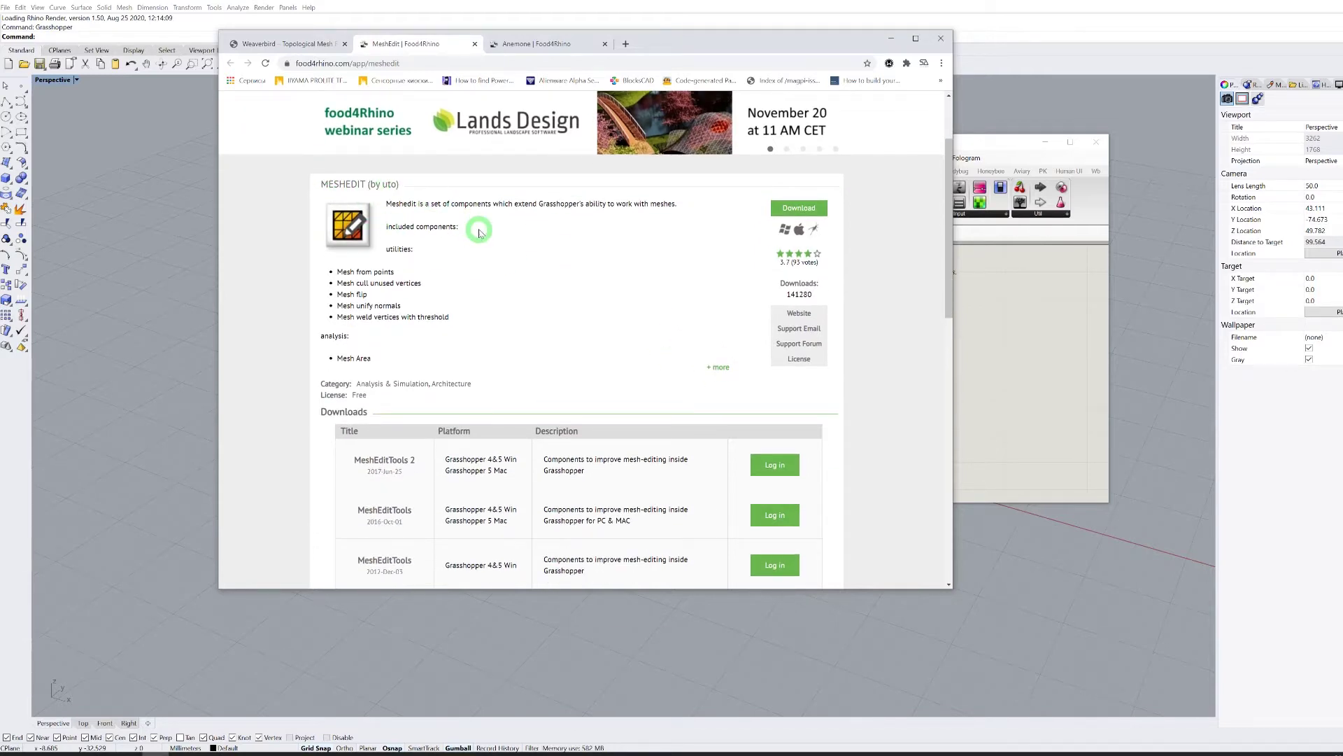
pyautogui.scroll(-1, 480, 233)
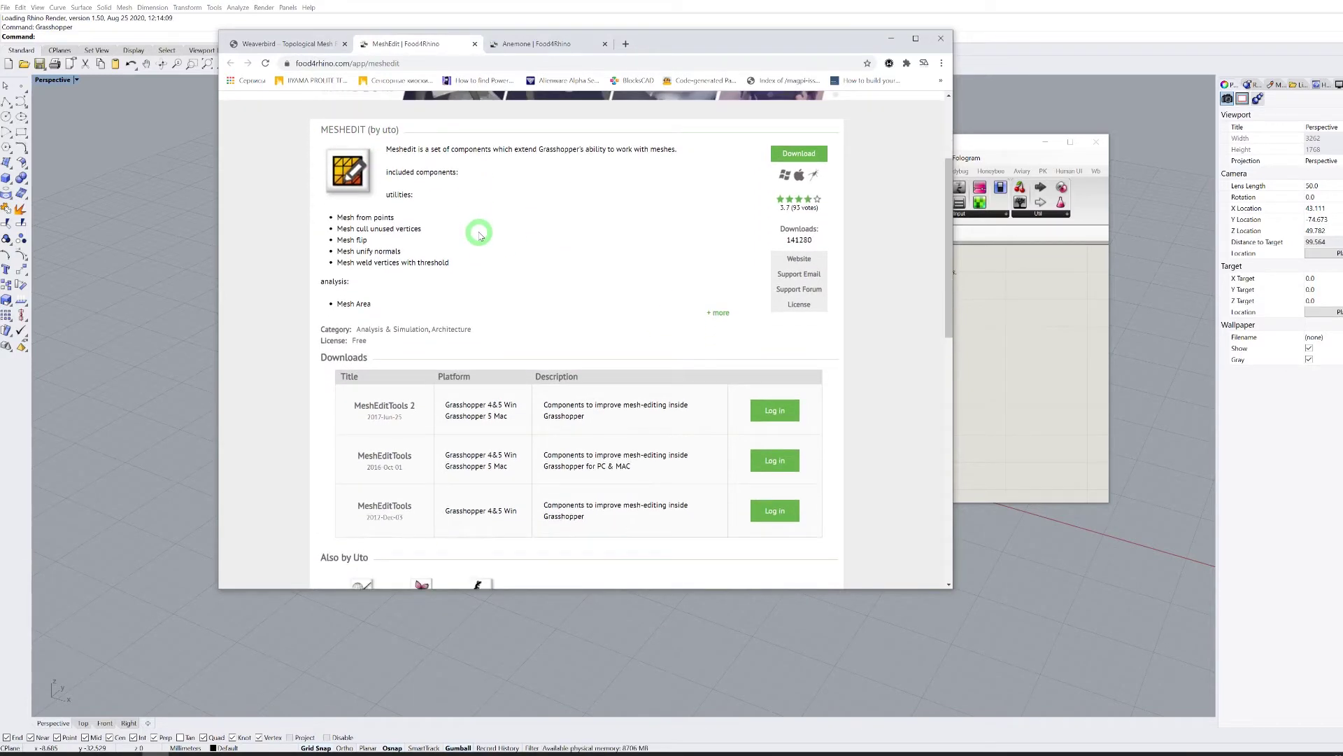
pyautogui.scroll(-3, 479, 234)
pyautogui.scroll(-2, 456, 236)
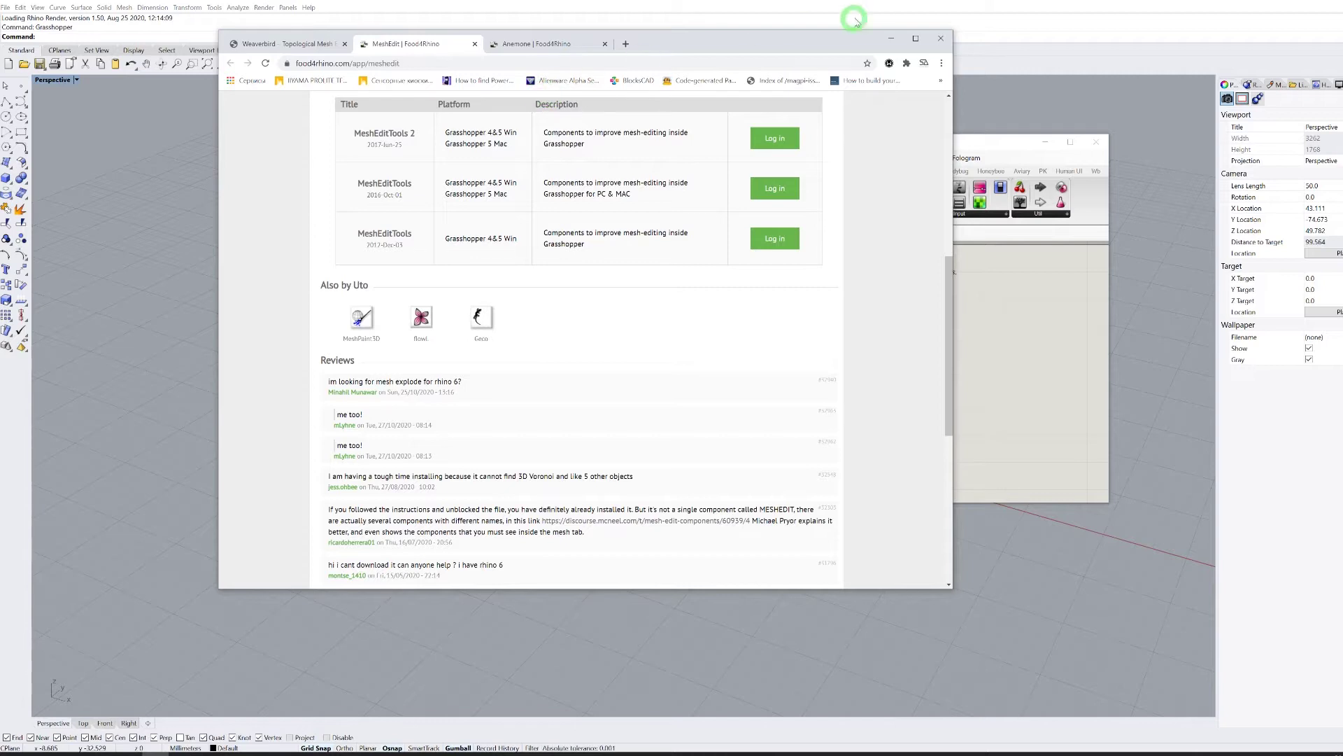
pyautogui.click(892, 40)
# Place a Square grid component on the empty Grasshopper canvas.
pyautogui.click(785, 348)
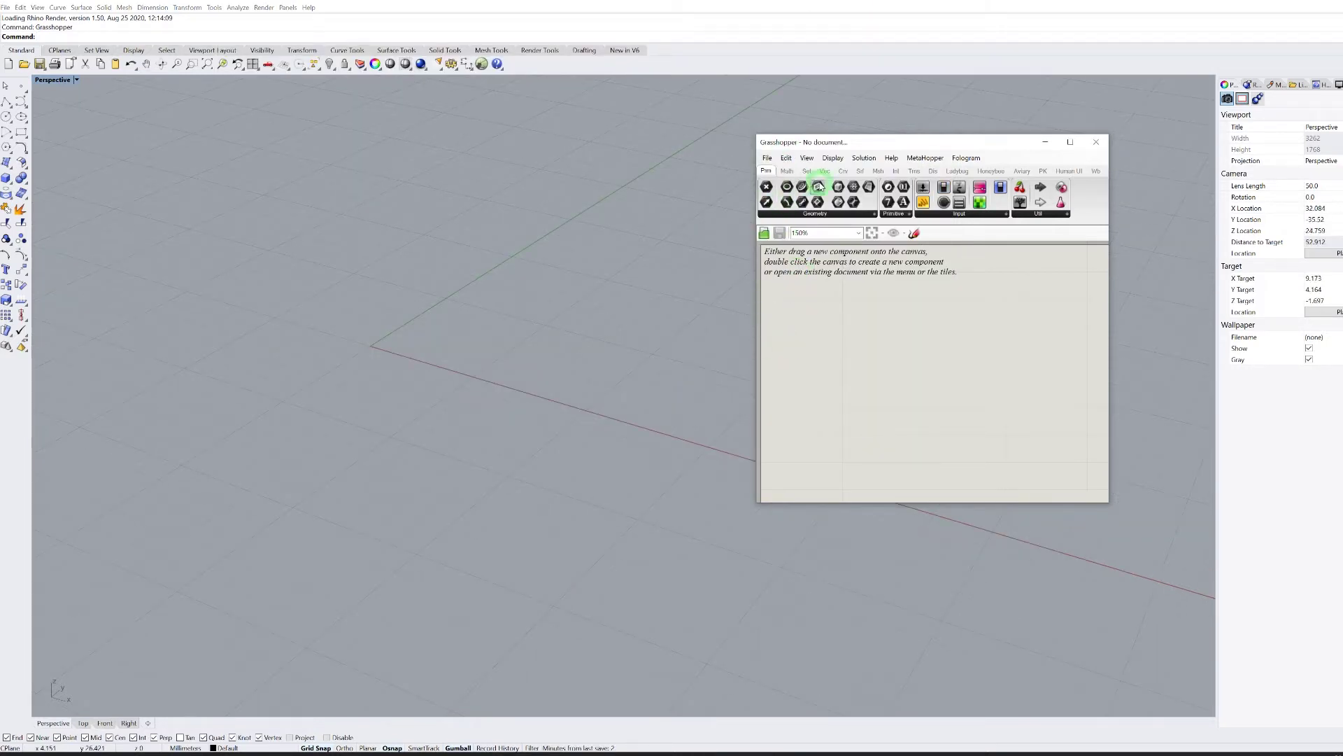
pyautogui.click(824, 173)
pyautogui.click(822, 174)
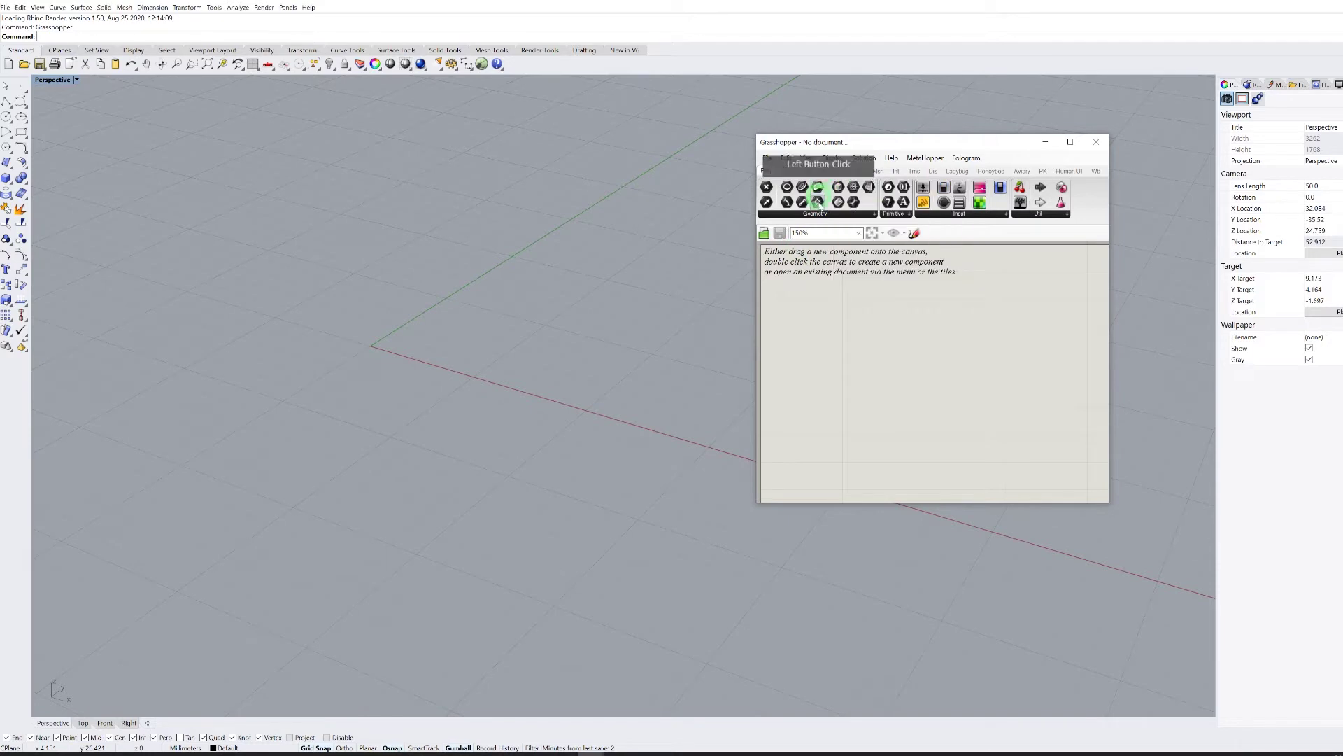
pyautogui.click(822, 174)
pyautogui.moveTo(807, 202); pyautogui.dragTo(908, 332)
pyautogui.scroll(-6, 488, 278)
pyautogui.scroll(4, 450, 278)
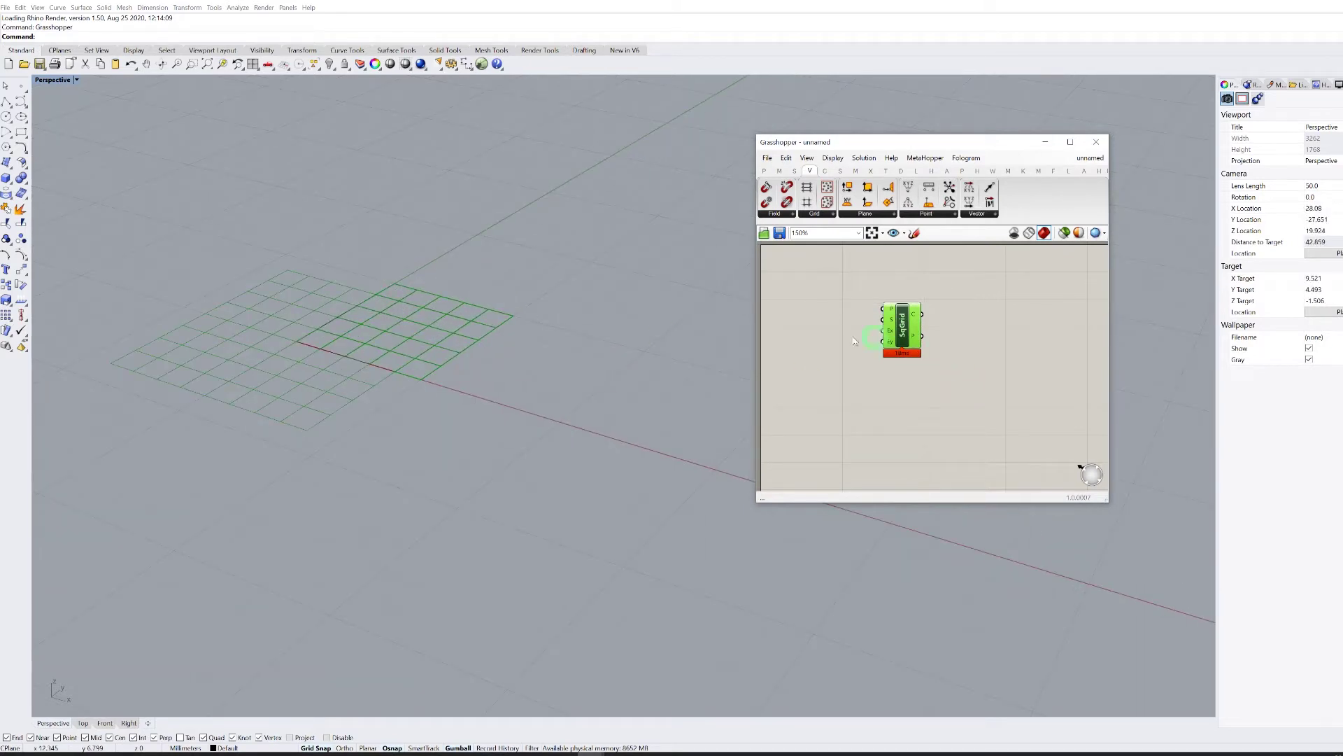
# Add a panel containing the value 1 beside the square grid component.
pyautogui.doubleClick(830, 328)
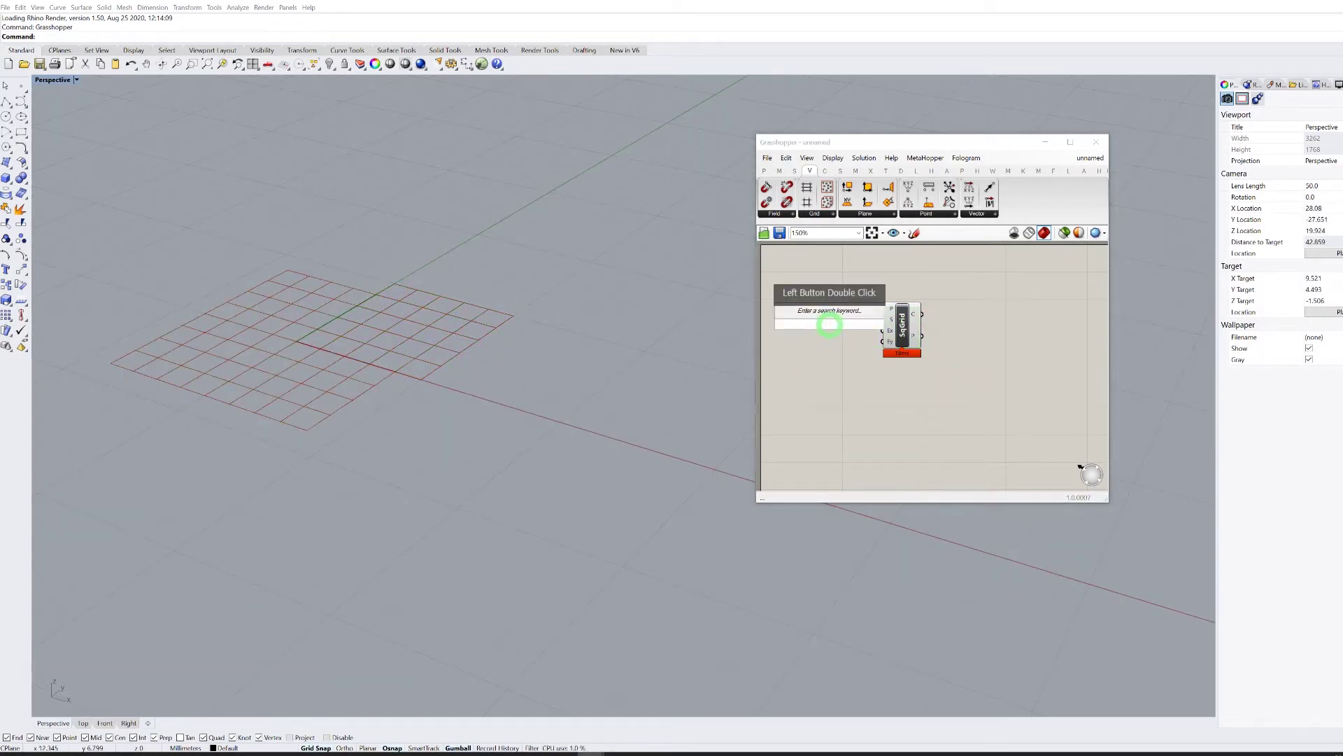
pyautogui.write('pan')
pyautogui.press('Return')
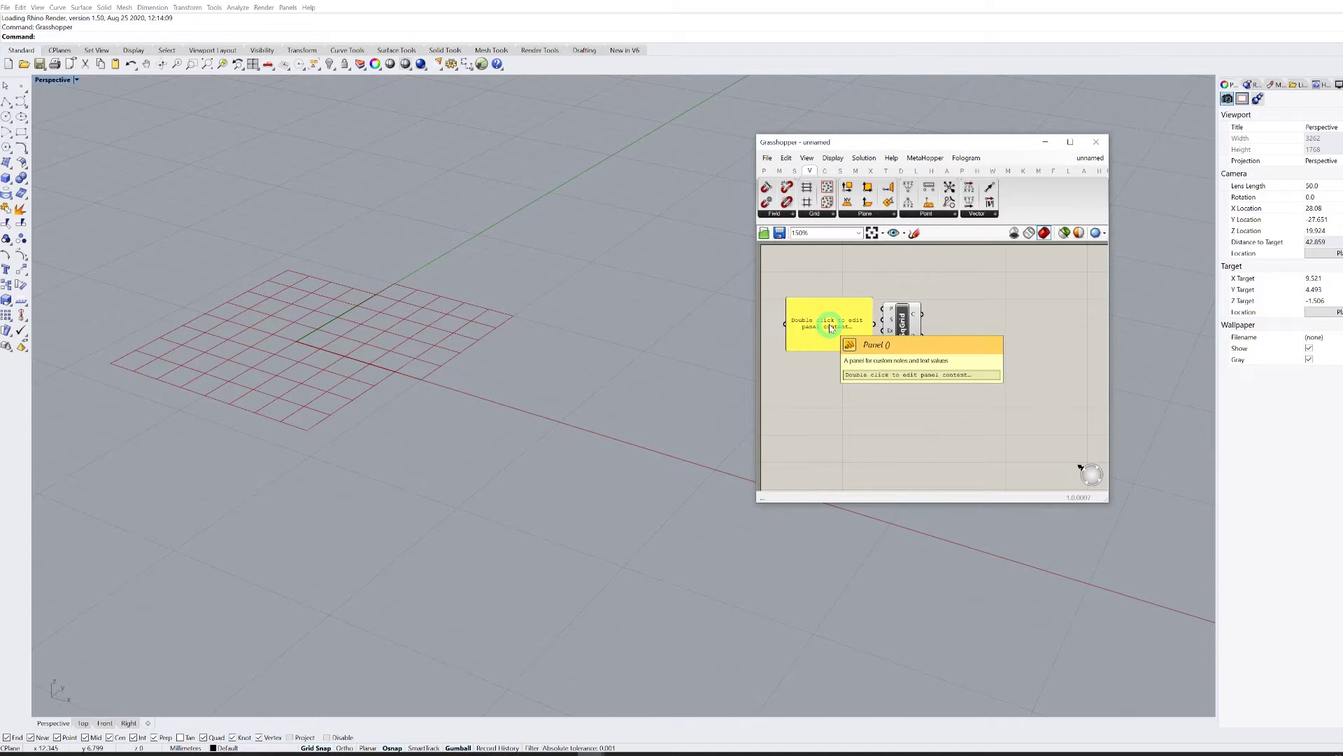
pyautogui.doubleClick(829, 323)
pyautogui.write('1')
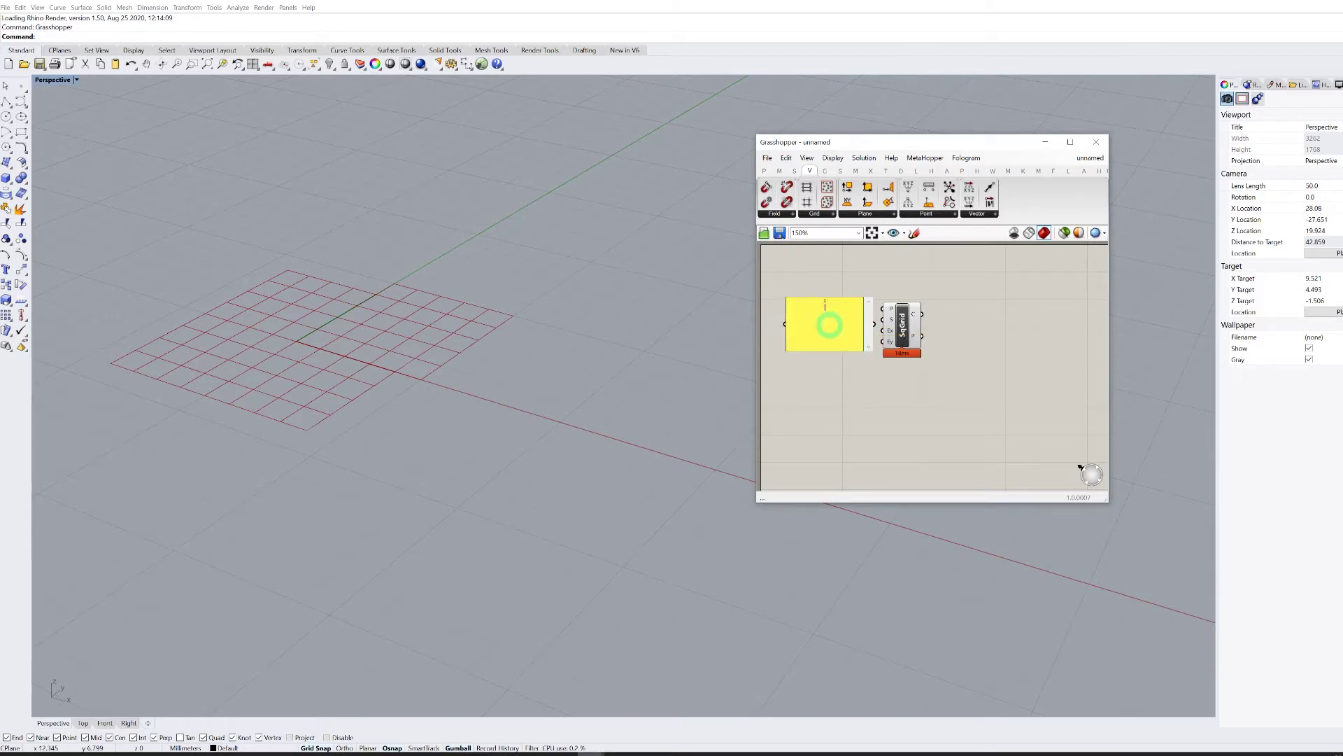
pyautogui.hotkey('shift', 'Return')
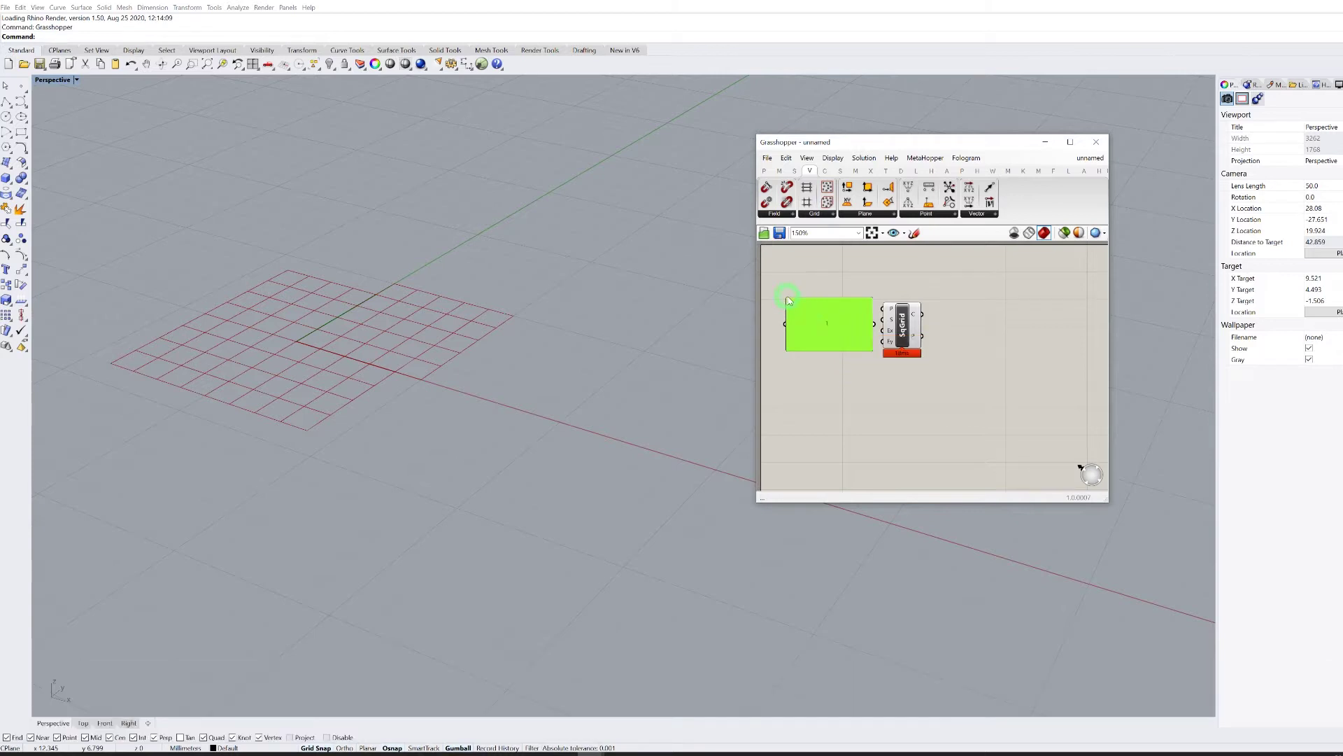
# Shrink the value panel and connect it to the square grid's Size (S) input.
pyautogui.moveTo(787, 299); pyautogui.dragTo(840, 326)
pyautogui.scroll(3, 860, 334)
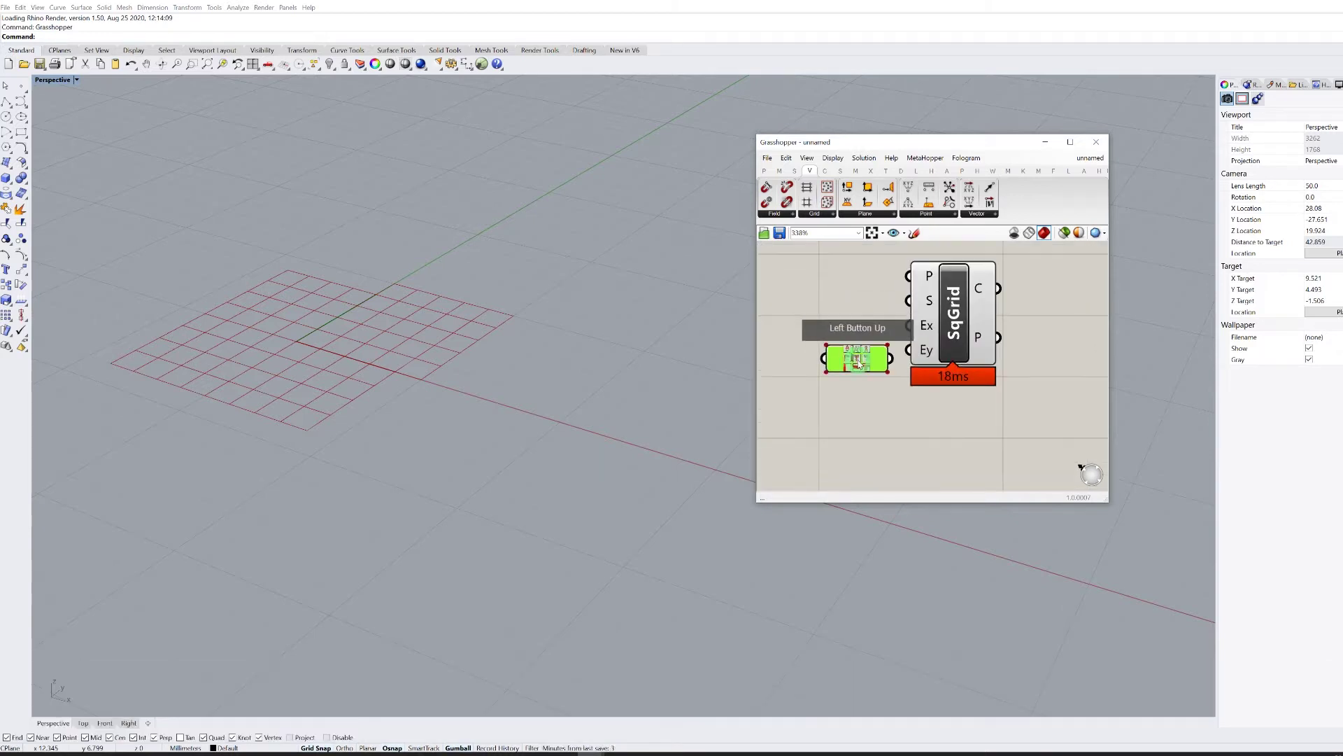
pyautogui.moveTo(871, 346); pyautogui.dragTo(902, 303)
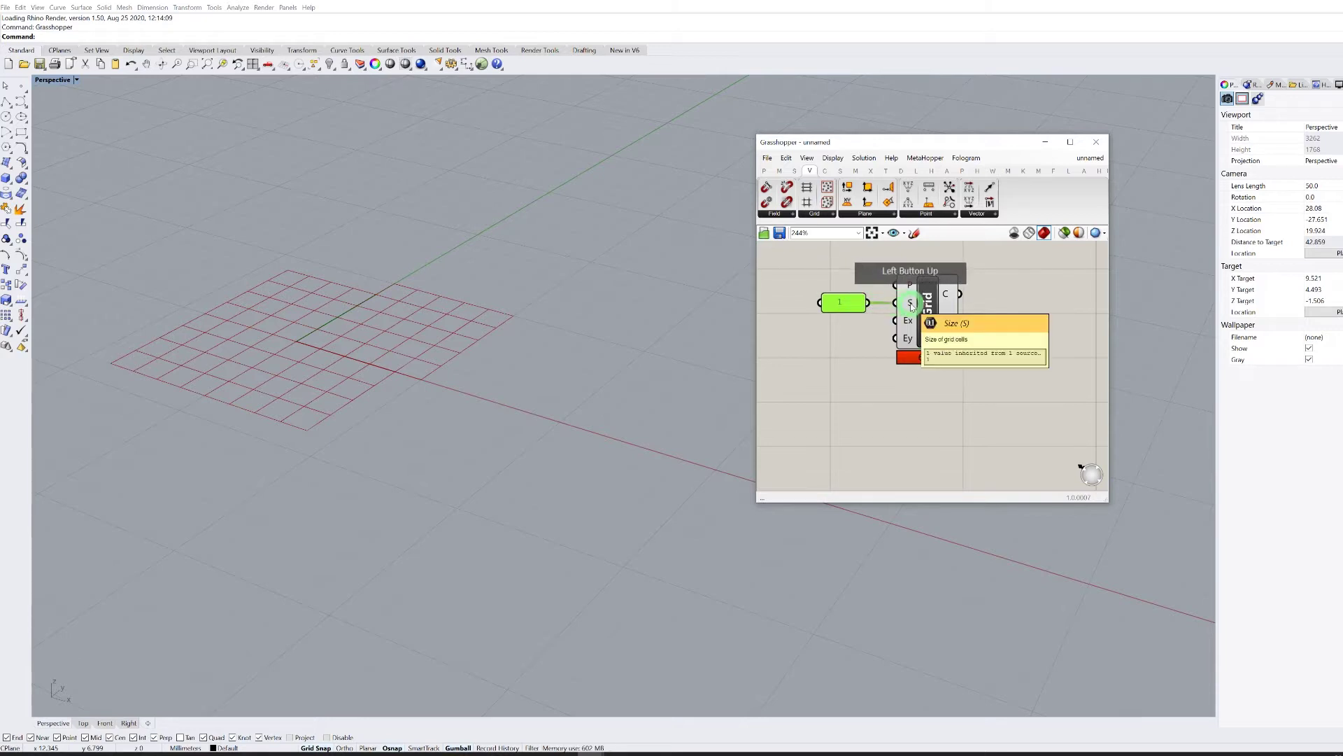
# Duplicate the panel below the first, set the copy to 30 and connect it to the grid's Ex and Ey inputs.
pyautogui.hotkey('ctrl', 'c')
pyautogui.hotkey('ctrl', 'v')
pyautogui.moveTo(849, 306); pyautogui.dragTo(841, 342)
pyautogui.doubleClick(841, 341)
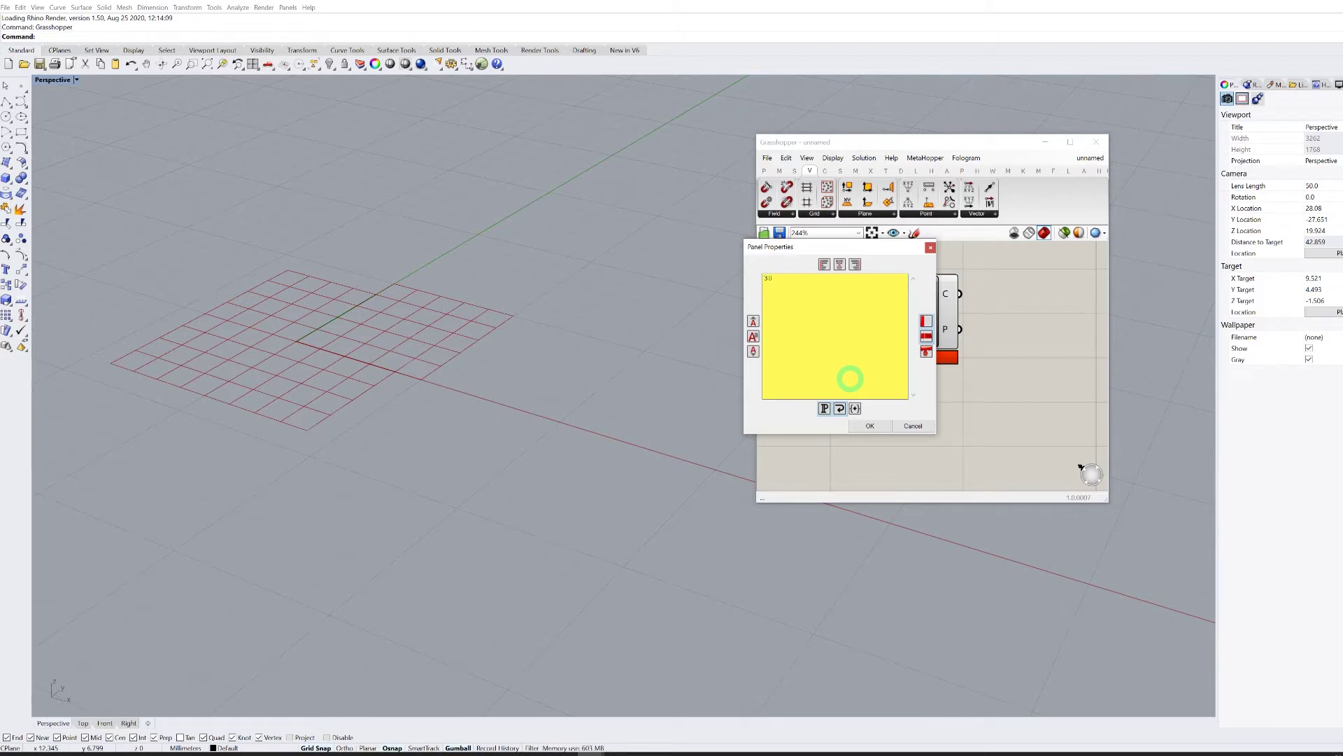
pyautogui.hotkey('shift', 'Return')
pyautogui.moveTo(866, 336); pyautogui.dragTo(895, 340)
pyautogui.scroll(-15, 372, 368)
pyautogui.scroll(8, 359, 312)
pyautogui.scroll(3, 486, 233)
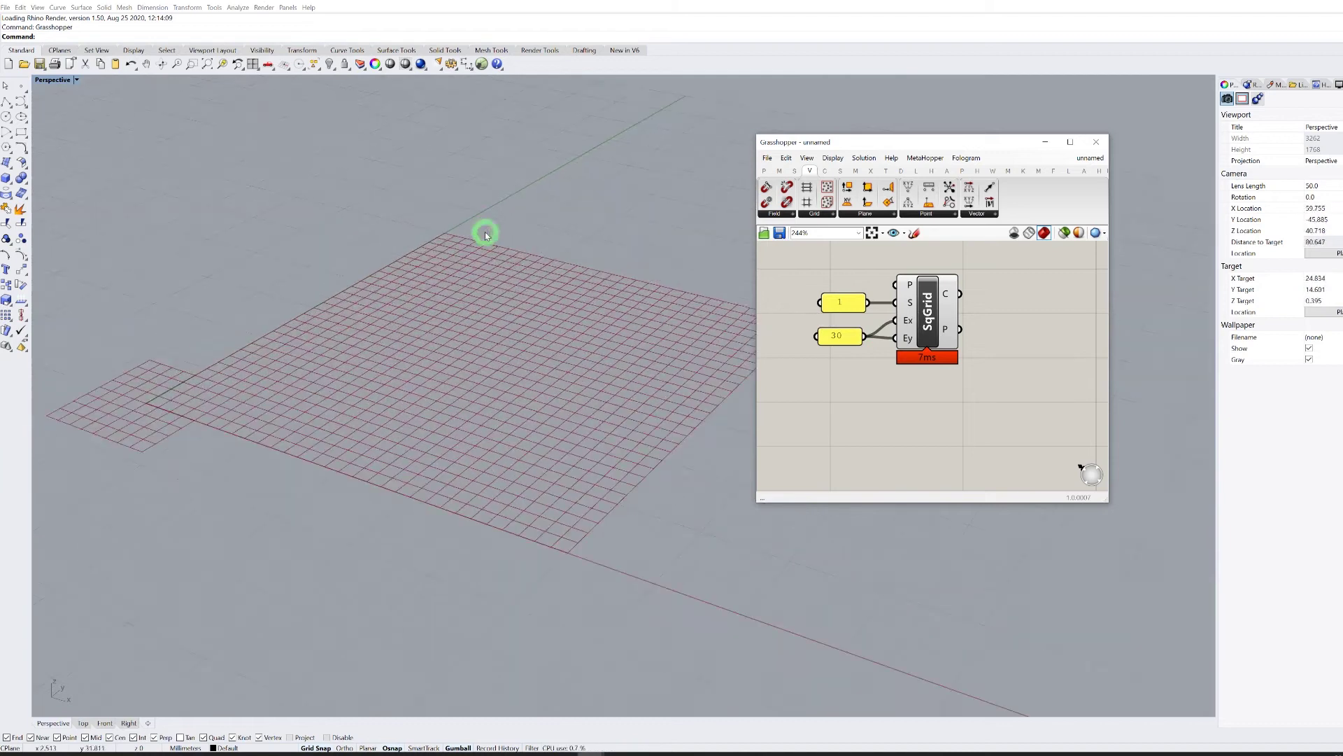
pyautogui.scroll(-2, 456, 369)
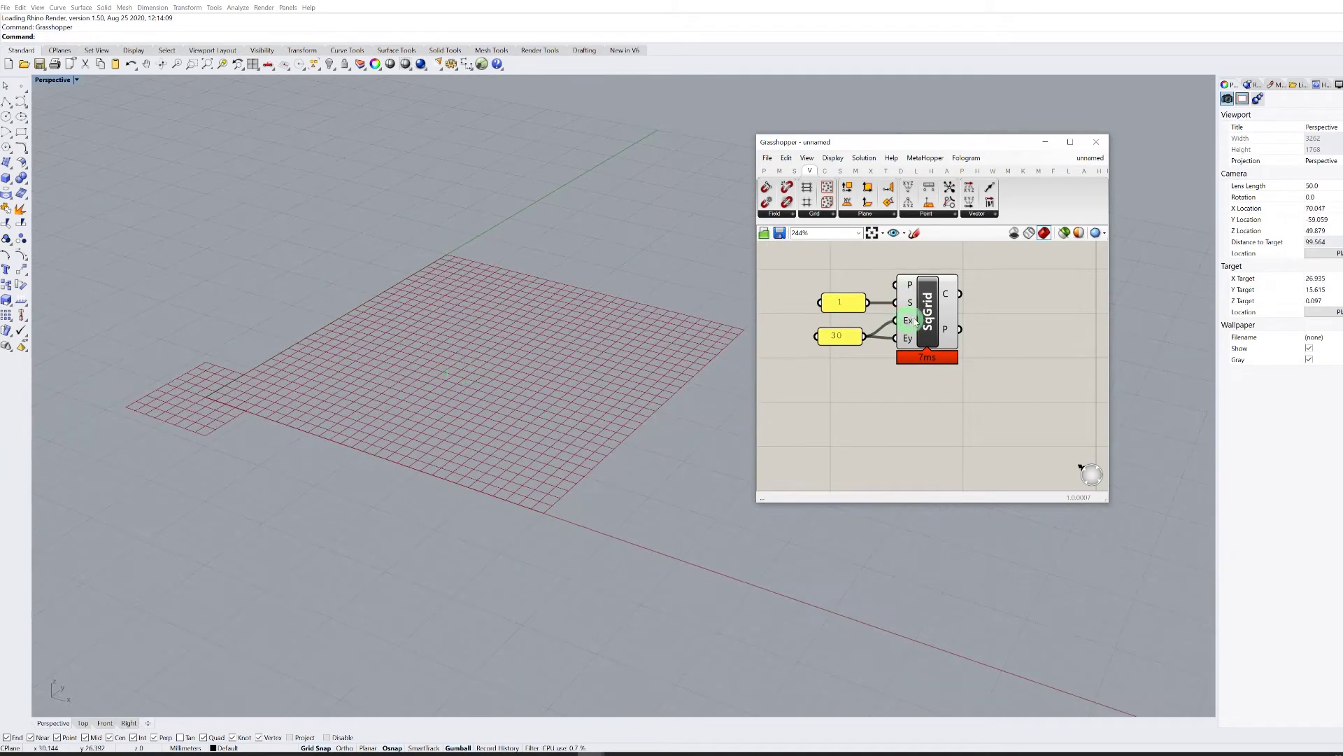
# Graft the square grid's cells output (C).
pyautogui.moveTo(885, 289); pyautogui.dragTo(867, 352, button='right')
pyautogui.scroll(-4, 867, 352)
pyautogui.moveTo(957, 318); pyautogui.dragTo(920, 317, button='right')
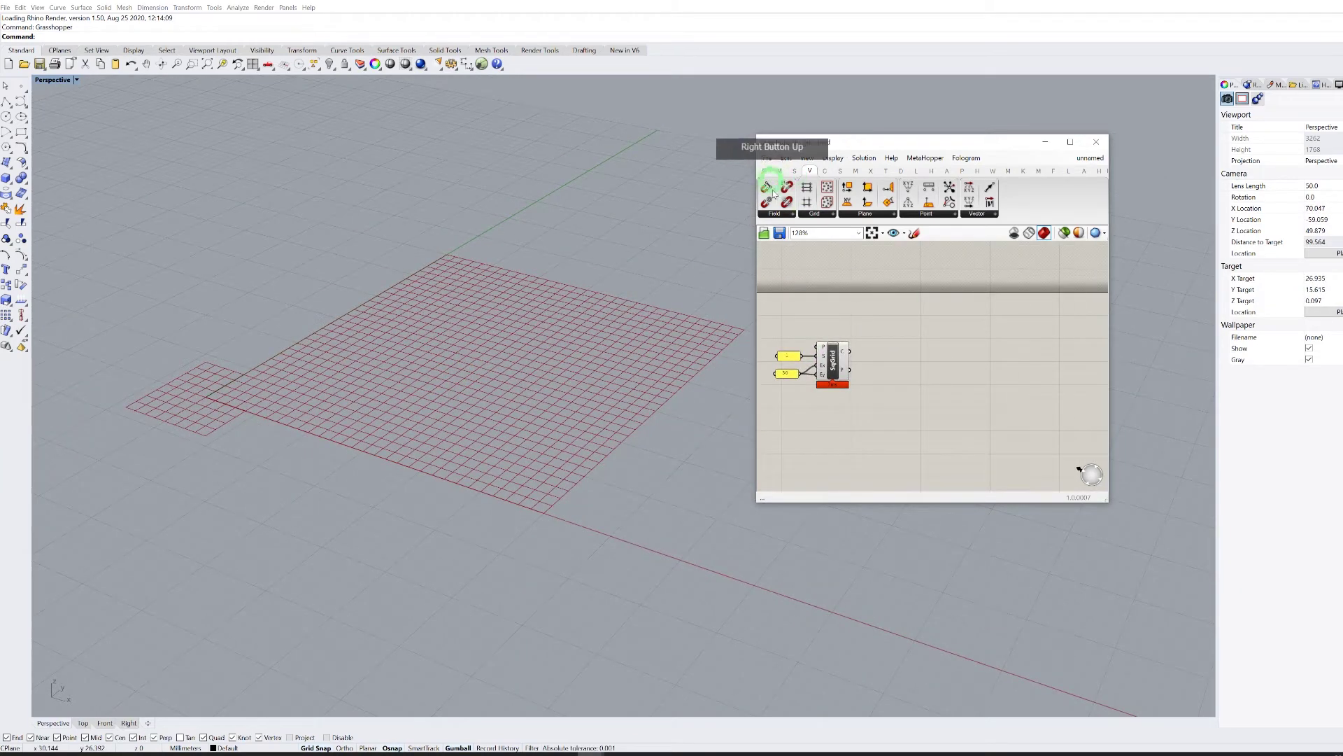
pyautogui.rightClick(843, 352)
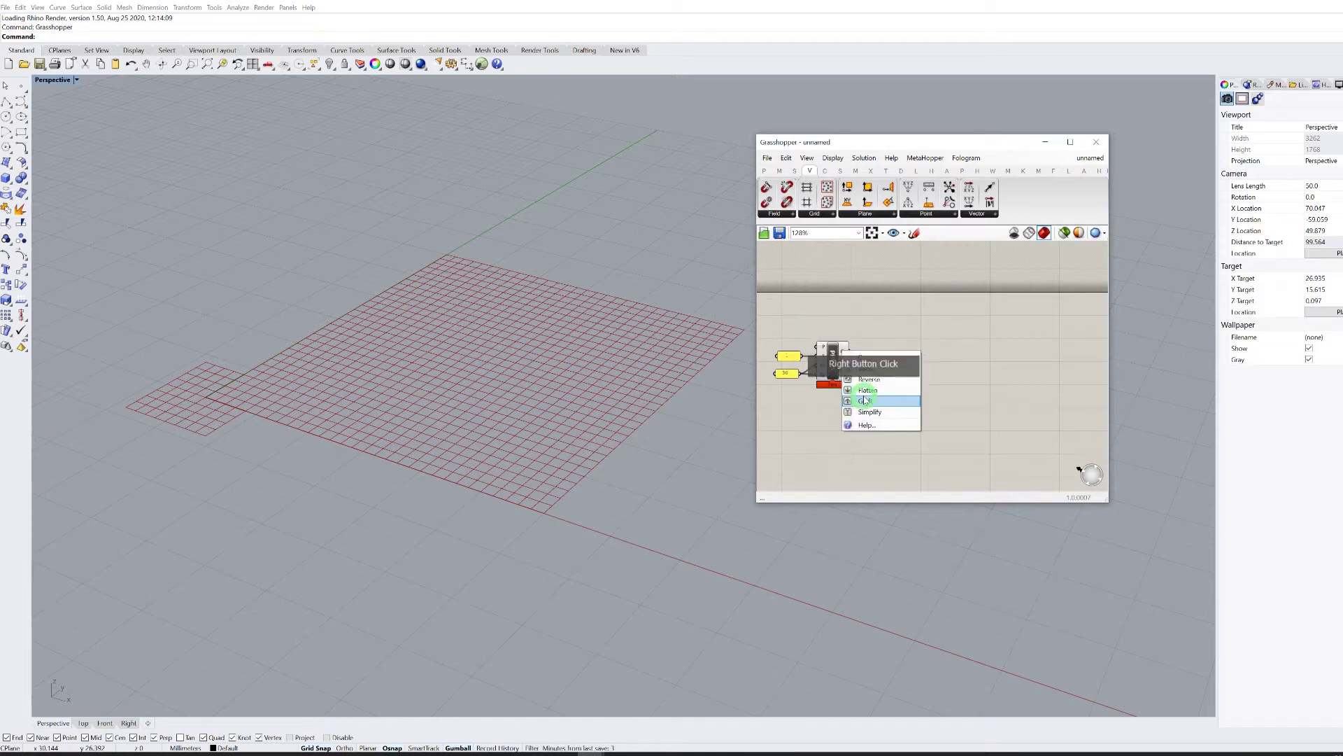
pyautogui.click(855, 390)
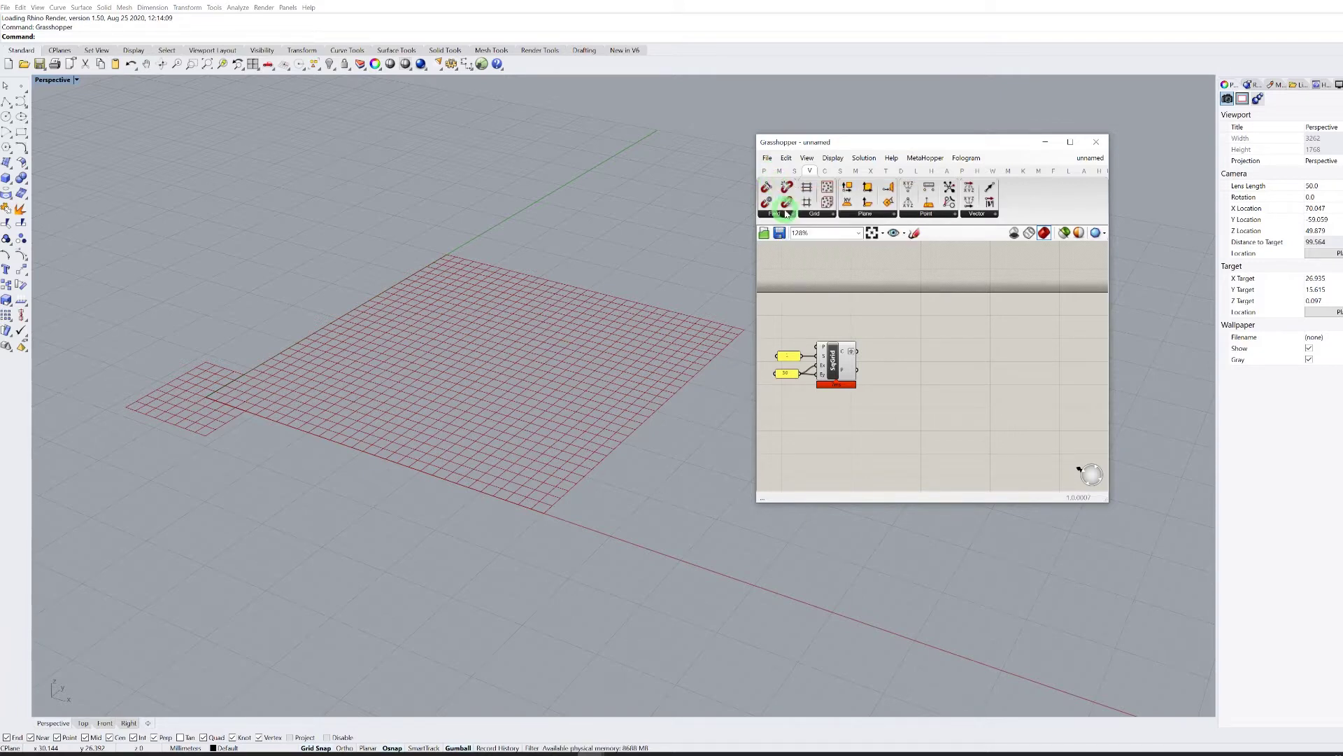
# Add a Polygon Center component and feed it with the square grid's cells output (C).
pyautogui.moveTo(763, 173)
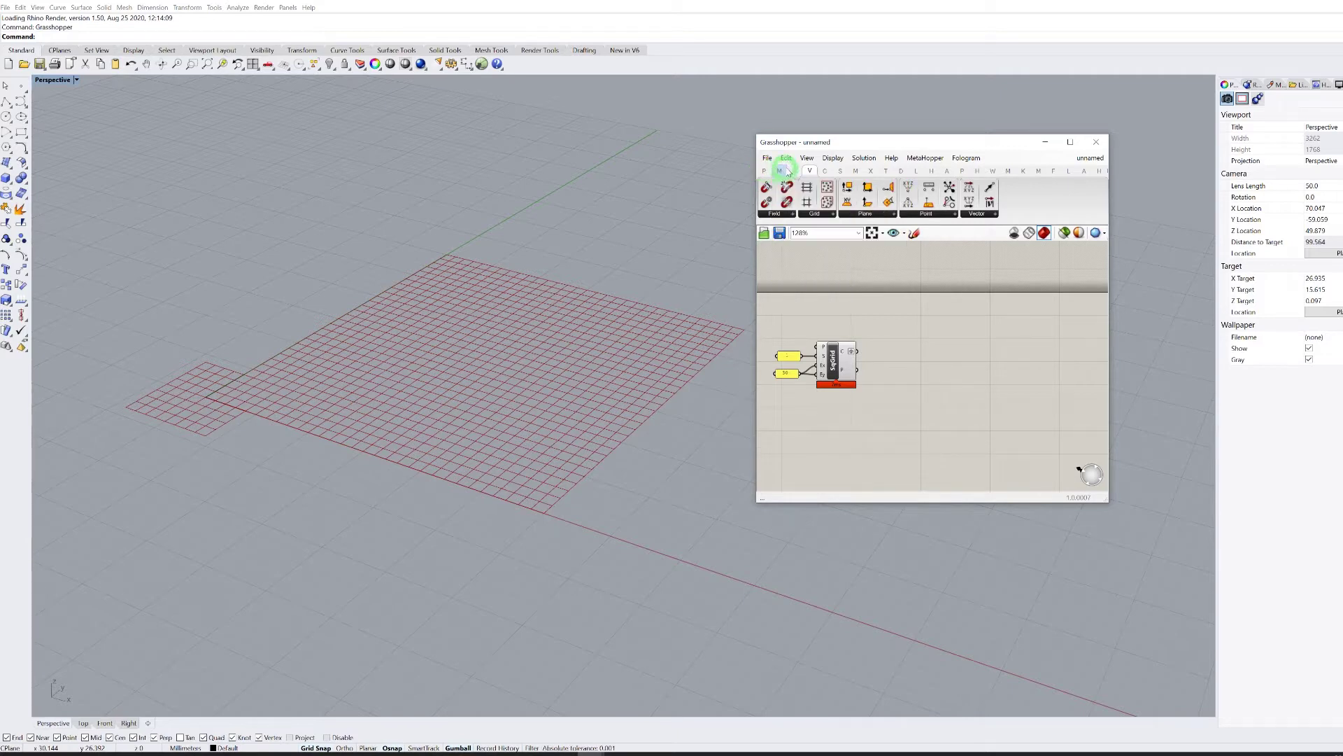
pyautogui.click(827, 172)
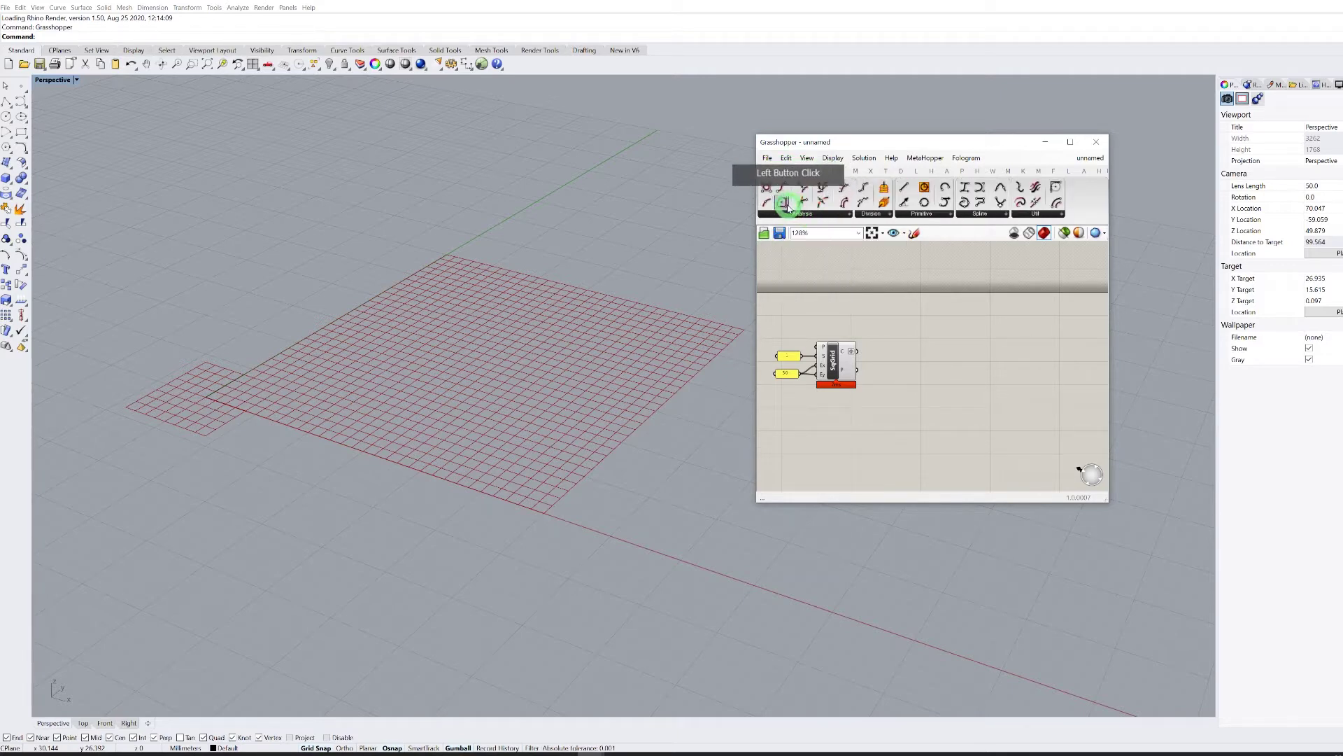
pyautogui.click(888, 363)
pyautogui.scroll(1, 889, 362)
pyautogui.scroll(1, 884, 361)
pyautogui.click(909, 348)
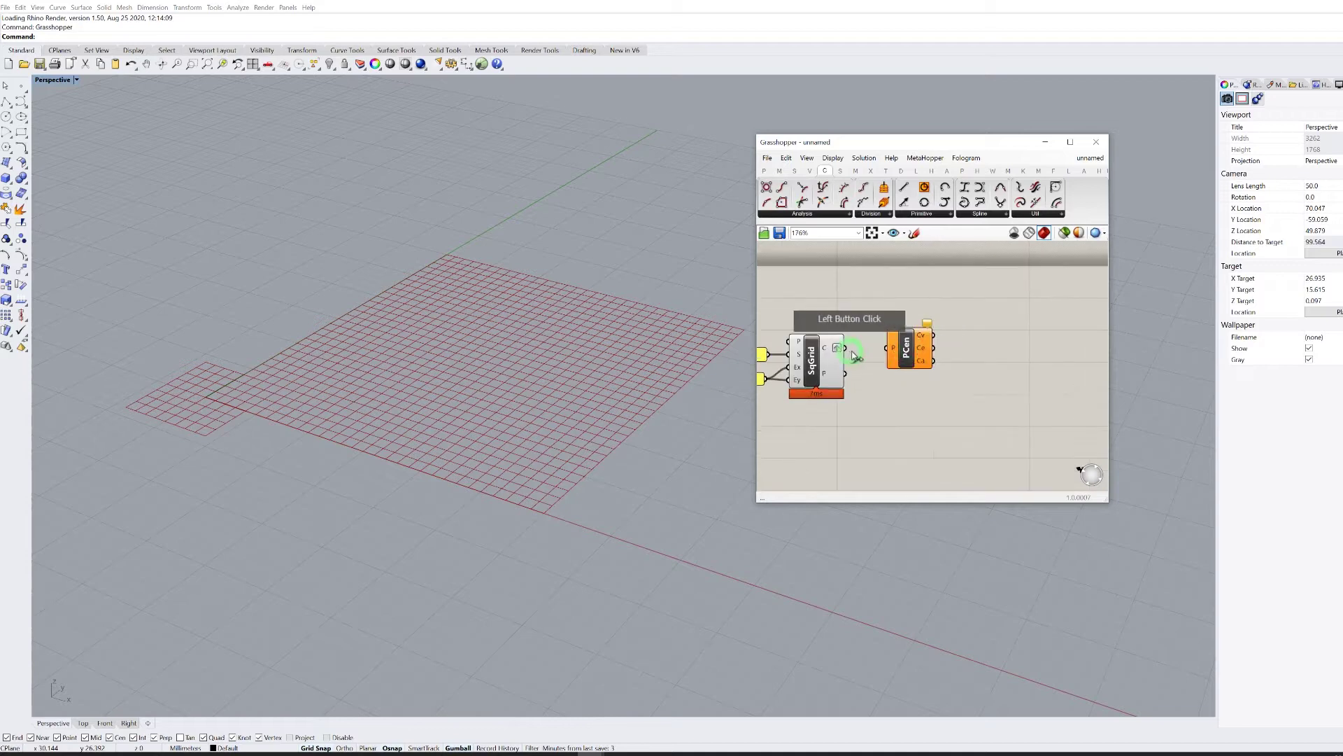
pyautogui.moveTo(847, 348); pyautogui.dragTo(890, 348)
# Turn off the viewport preview of the square grid component.
pyautogui.moveTo(892, 296); pyautogui.dragTo(863, 296, button='right')
pyautogui.moveTo(852, 294); pyautogui.dragTo(799, 363)
pyautogui.rightClick(841, 276)
pyautogui.click(865, 295)
# Add a List Length component below Polygon Center, connect the square grid's cells output to it and flatten its list input.
pyautogui.moveTo(924, 310); pyautogui.dragTo(881, 283, button='right')
pyautogui.click(779, 172)
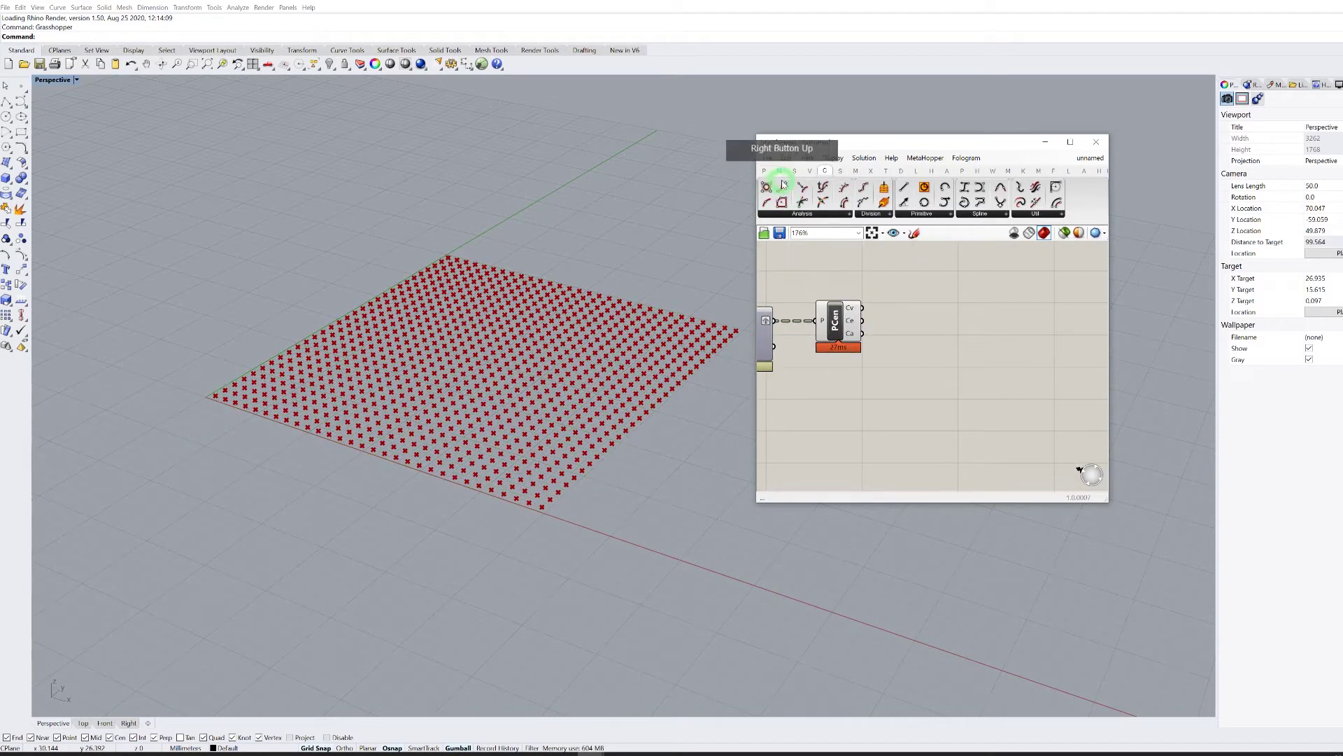
pyautogui.click(795, 171)
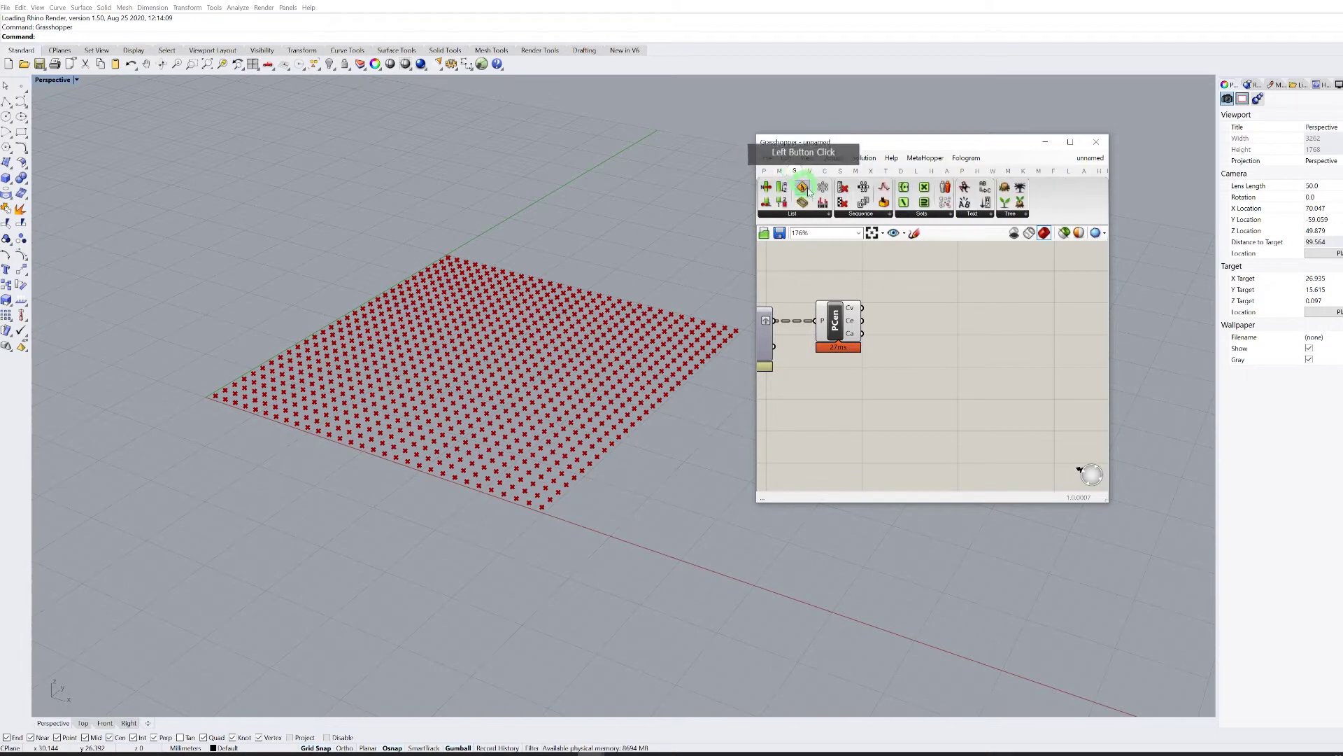
pyautogui.moveTo(837, 375); pyautogui.dragTo(836, 375)
pyautogui.moveTo(815, 347); pyautogui.dragTo(875, 307, button='right')
pyautogui.moveTo(834, 279); pyautogui.dragTo(874, 372)
pyautogui.rightClick(862, 375)
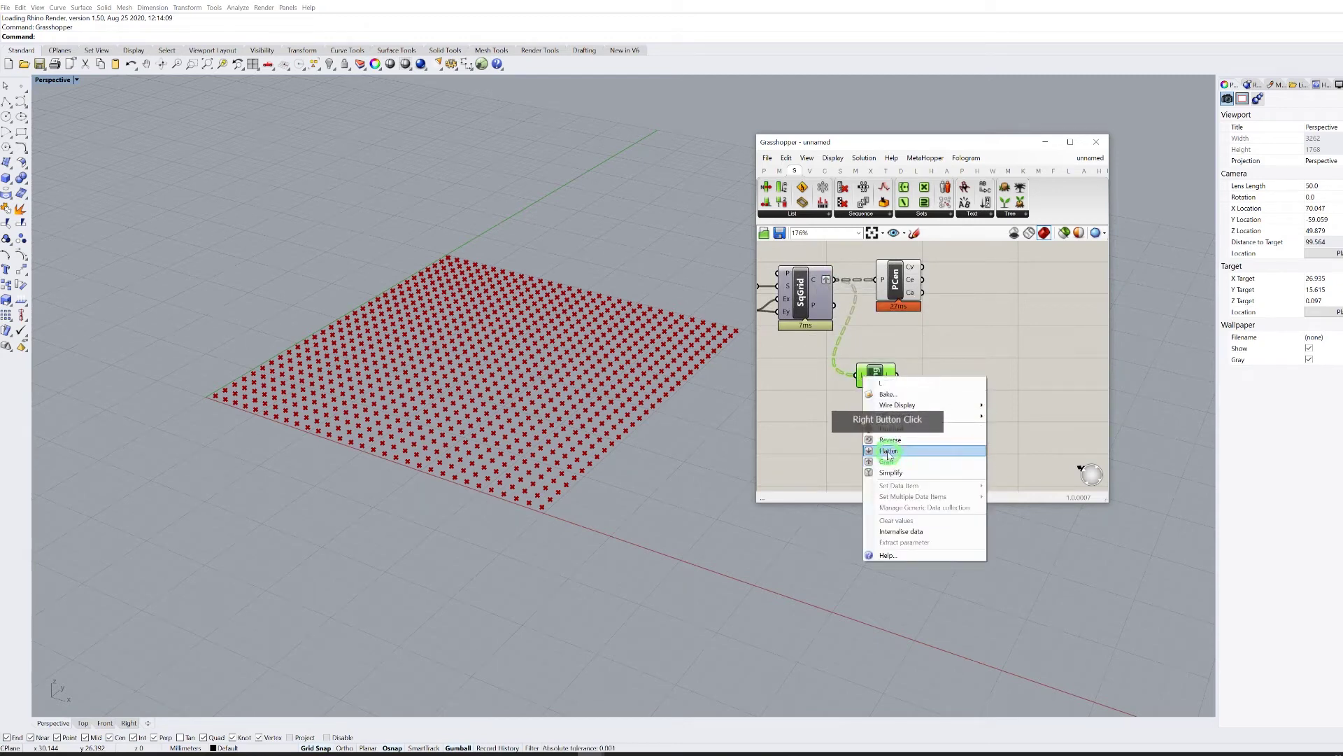
pyautogui.click(890, 451)
# Add a Random component and connect the list length output to its number (N) input.
pyautogui.moveTo(886, 375); pyautogui.dragTo(823, 373, button='right')
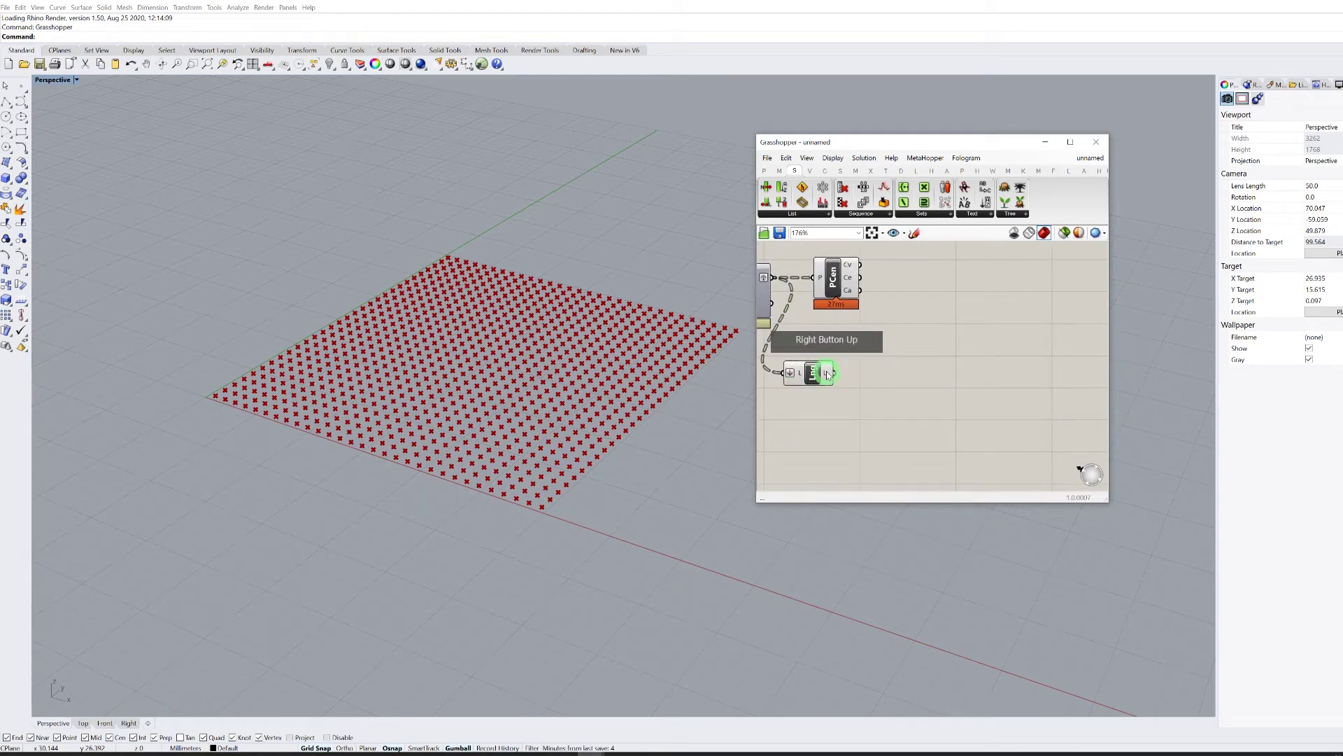
pyautogui.click(865, 213)
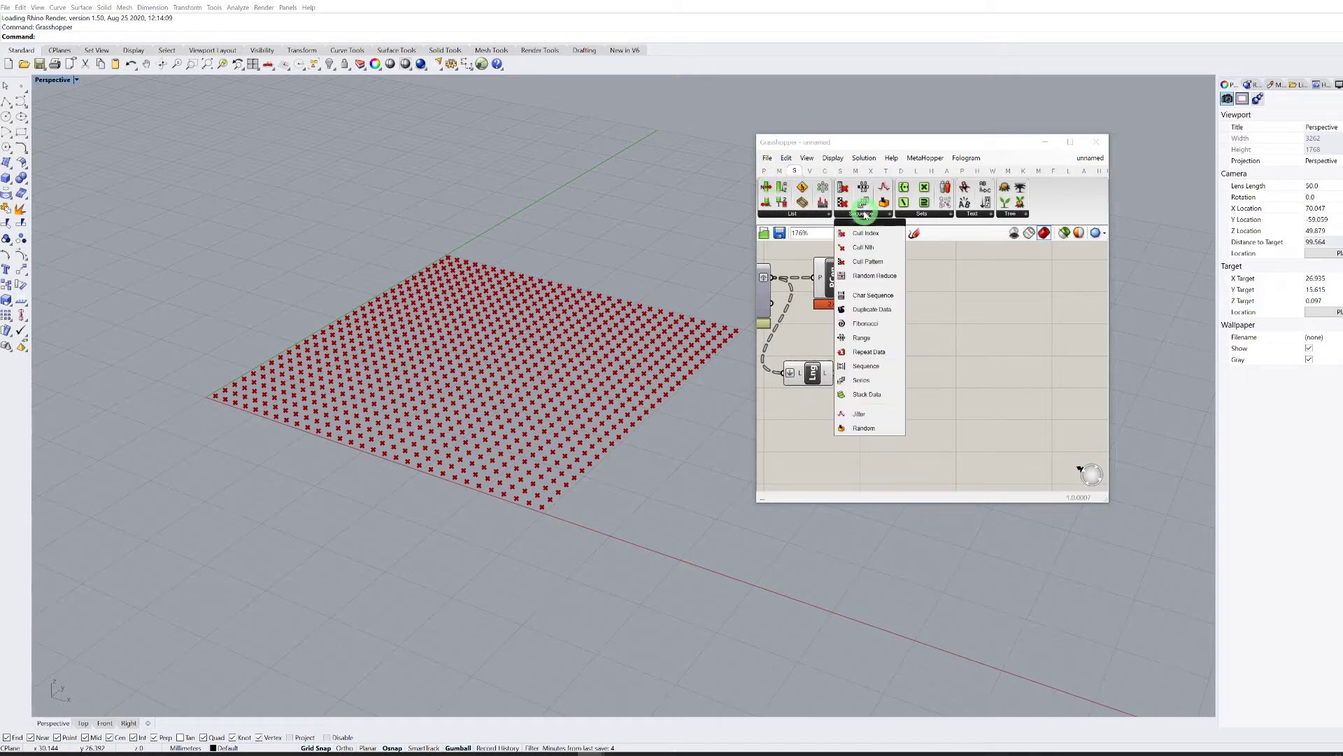
pyautogui.click(871, 428)
pyautogui.click(888, 384)
pyautogui.scroll(2, 816, 362)
pyautogui.moveTo(840, 378); pyautogui.dragTo(911, 378)
# Switch the Random component to Integer Numbers and check its output list.
pyautogui.rightClick(911, 378)
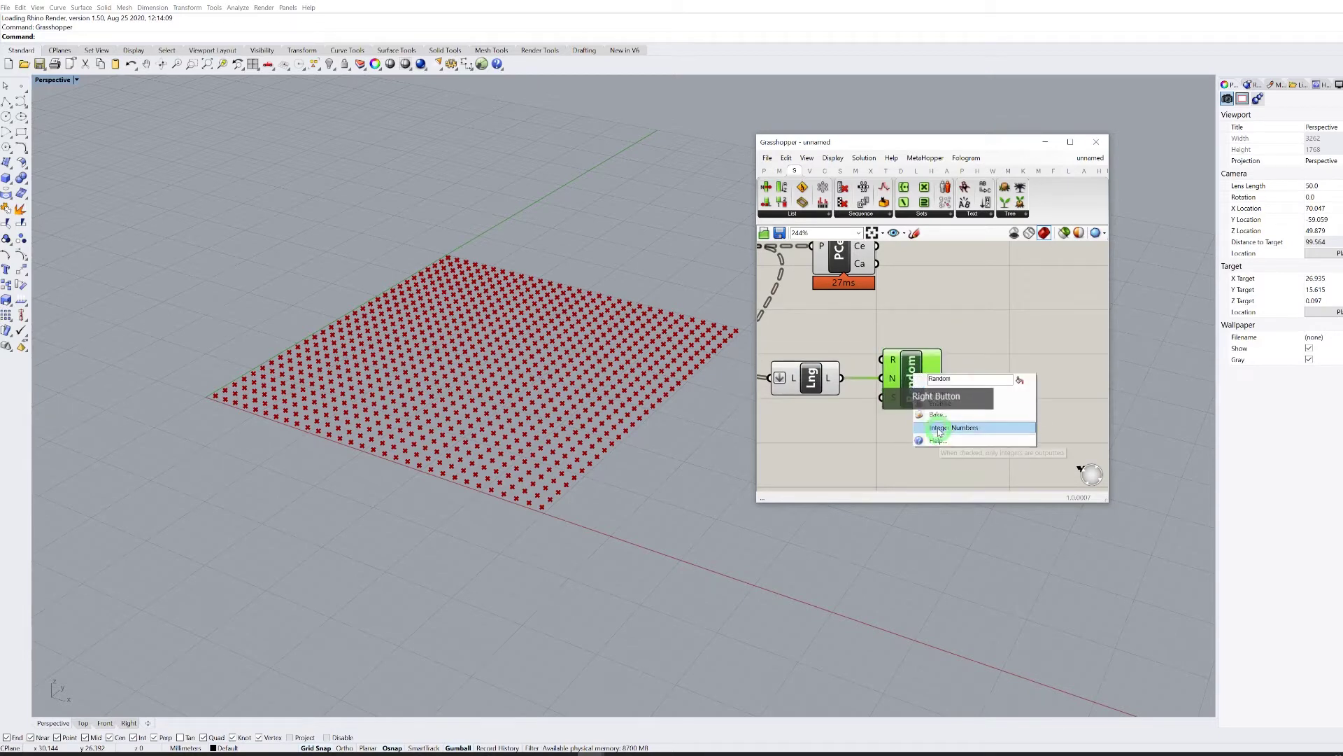
pyautogui.click(939, 428)
pyautogui.moveTo(952, 380); pyautogui.dragTo(853, 391, button='right')
pyautogui.moveTo(831, 390)
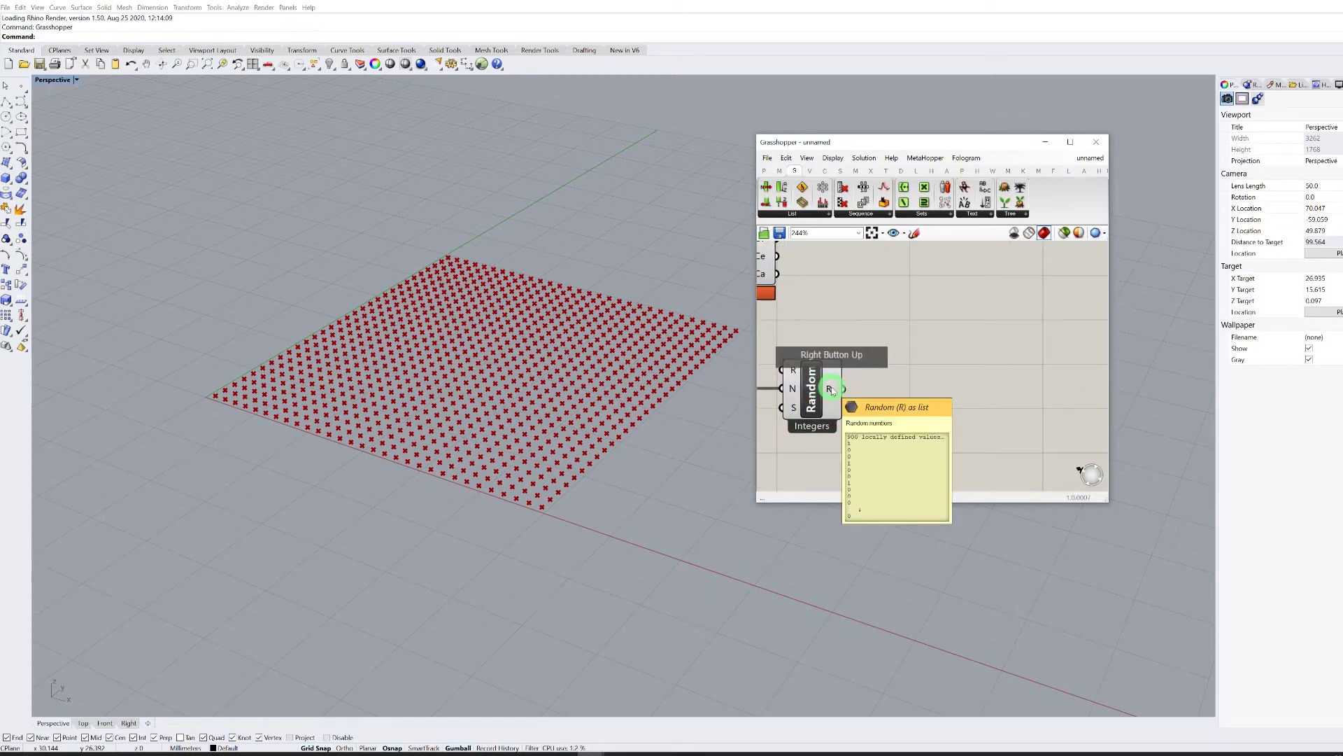
# Move the Polygon Center component so it lines up above the Random component.
pyautogui.moveTo(912, 321); pyautogui.dragTo(950, 359, button='right')
pyautogui.rightClick(875, 361)
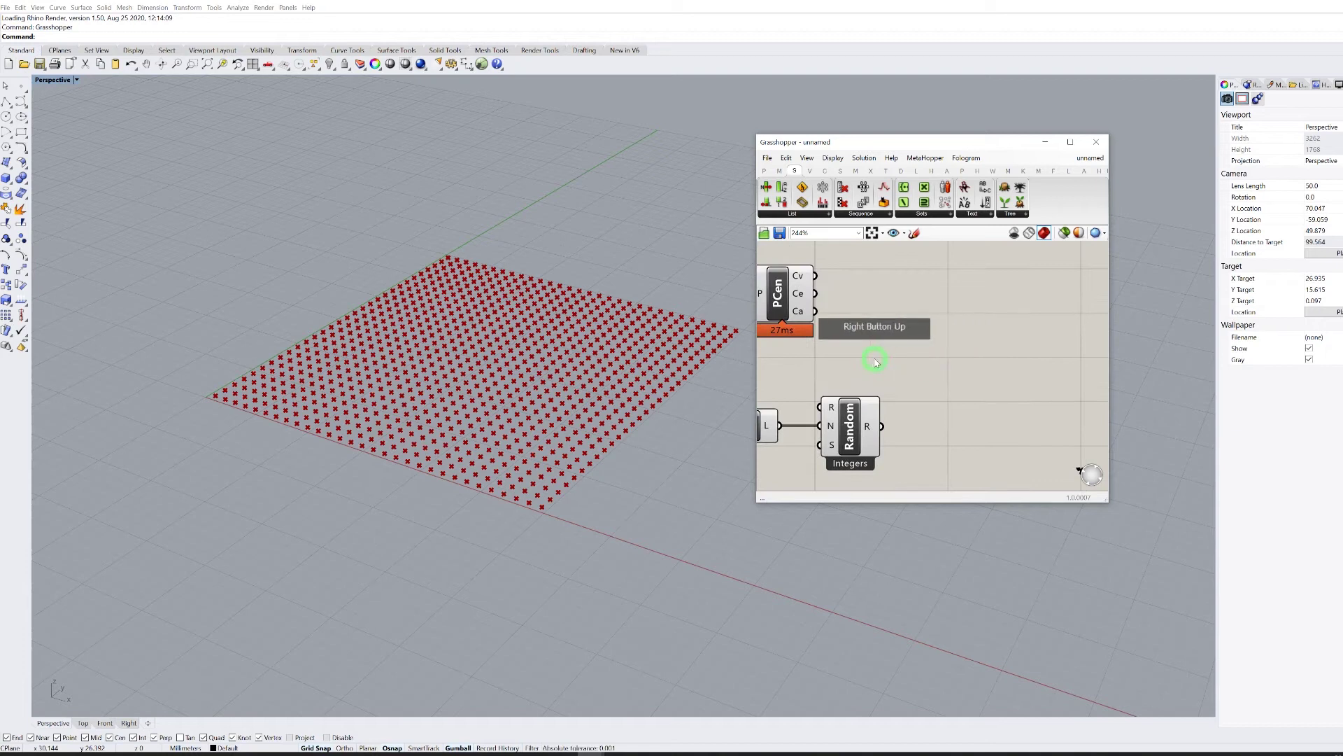
pyautogui.moveTo(777, 294); pyautogui.dragTo(845, 294)
pyautogui.click(979, 308)
pyautogui.moveTo(974, 285); pyautogui.dragTo(945, 321, button='right')
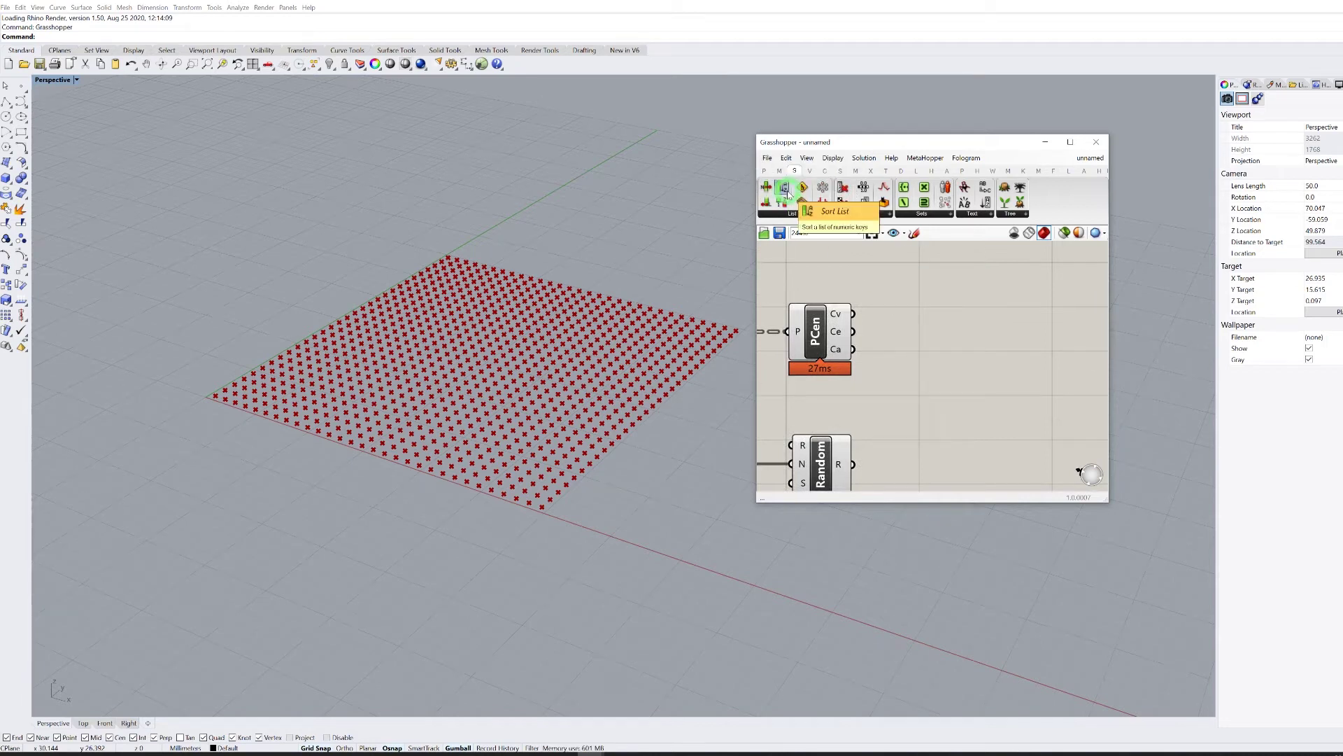
# Add a Point parameter beside Polygon Center and connect the Cv output to it.
pyautogui.click(768, 172)
pyautogui.click(767, 185)
pyautogui.click(948, 313)
pyautogui.moveTo(854, 313); pyautogui.dragTo(929, 313)
# Add an Integer parameter below the Point parameter, connect the Random output to it and graft it.
pyautogui.click(898, 194)
pyautogui.click(954, 357)
pyautogui.click(878, 456)
pyautogui.moveTo(870, 445); pyautogui.dragTo(932, 359)
pyautogui.click(897, 338)
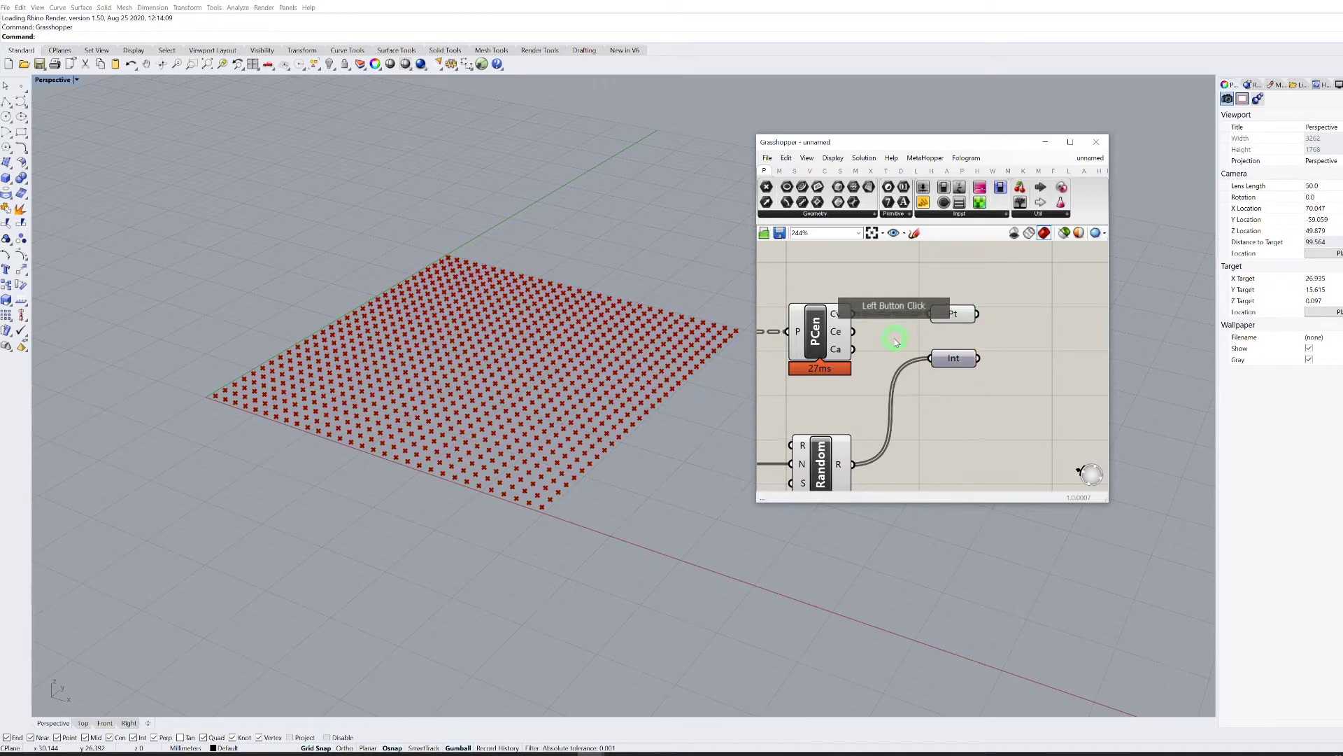
pyautogui.rightClick(942, 363)
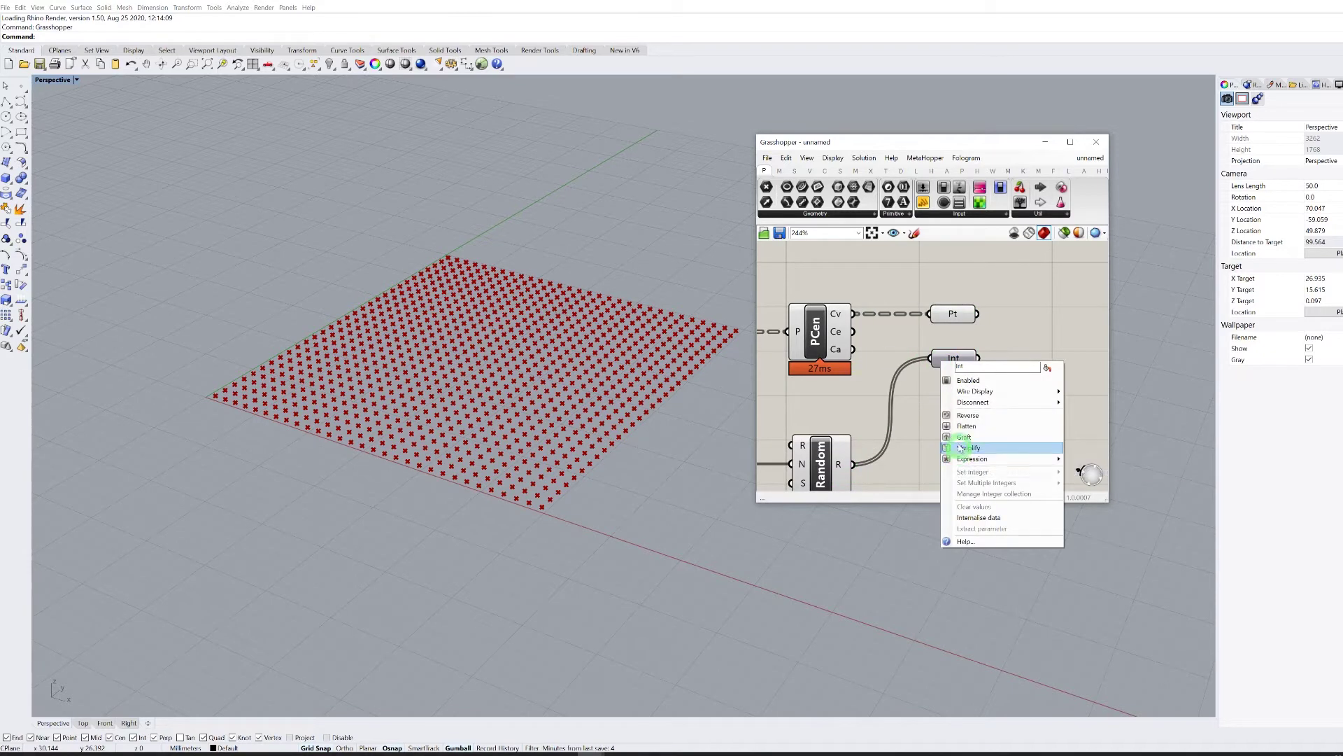
pyautogui.click(959, 439)
# Turn off the viewport preview of the components upstream of the Point and Integer parameters.
pyautogui.moveTo(924, 414); pyautogui.dragTo(977, 300, button='right')
pyautogui.moveTo(977, 300); pyautogui.dragTo(871, 448)
pyautogui.rightClick(892, 308)
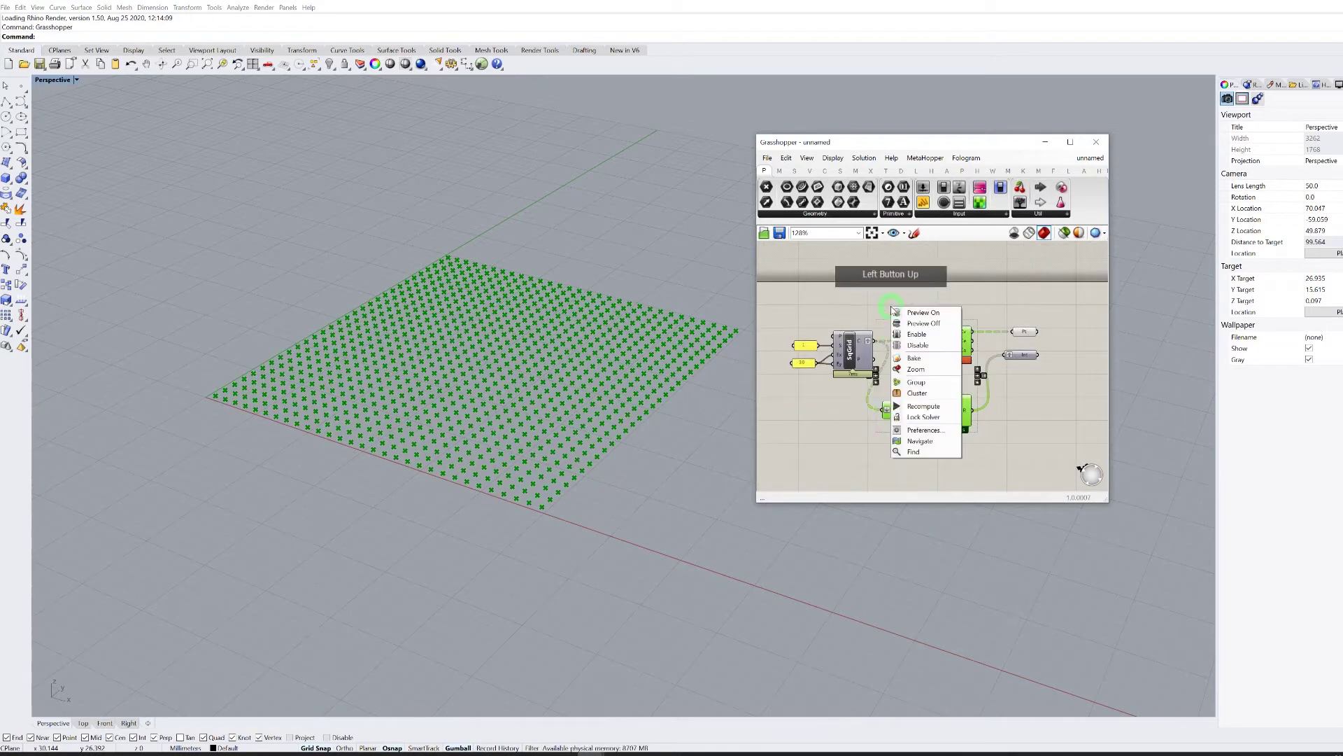
pyautogui.click(941, 324)
pyautogui.click(1000, 312)
pyautogui.moveTo(983, 310); pyautogui.dragTo(815, 300, button='right')
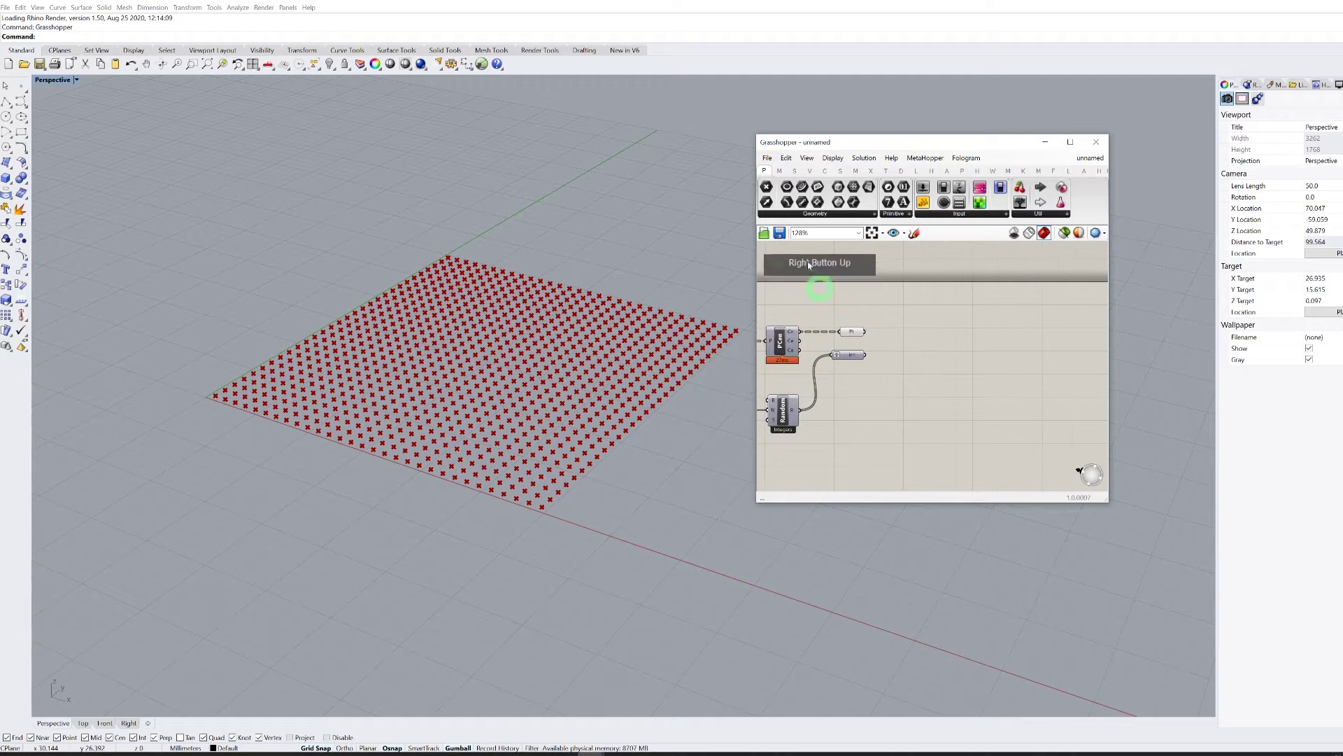
# Add a Cull Pattern component and feed it the Point parameter as list and the Integer parameter as pattern.
pyautogui.click(828, 171)
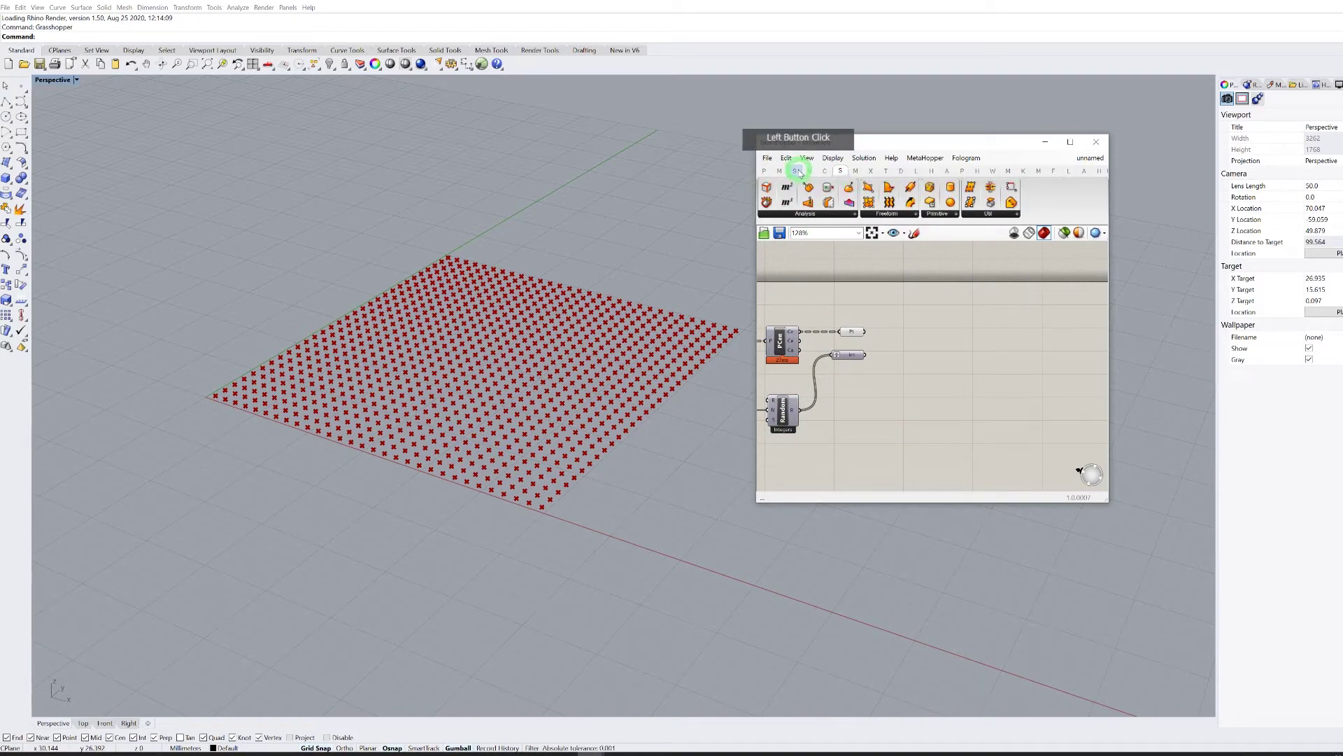
pyautogui.click(796, 171)
pyautogui.moveTo(846, 200); pyautogui.dragTo(910, 359)
pyautogui.scroll(1, 874, 344)
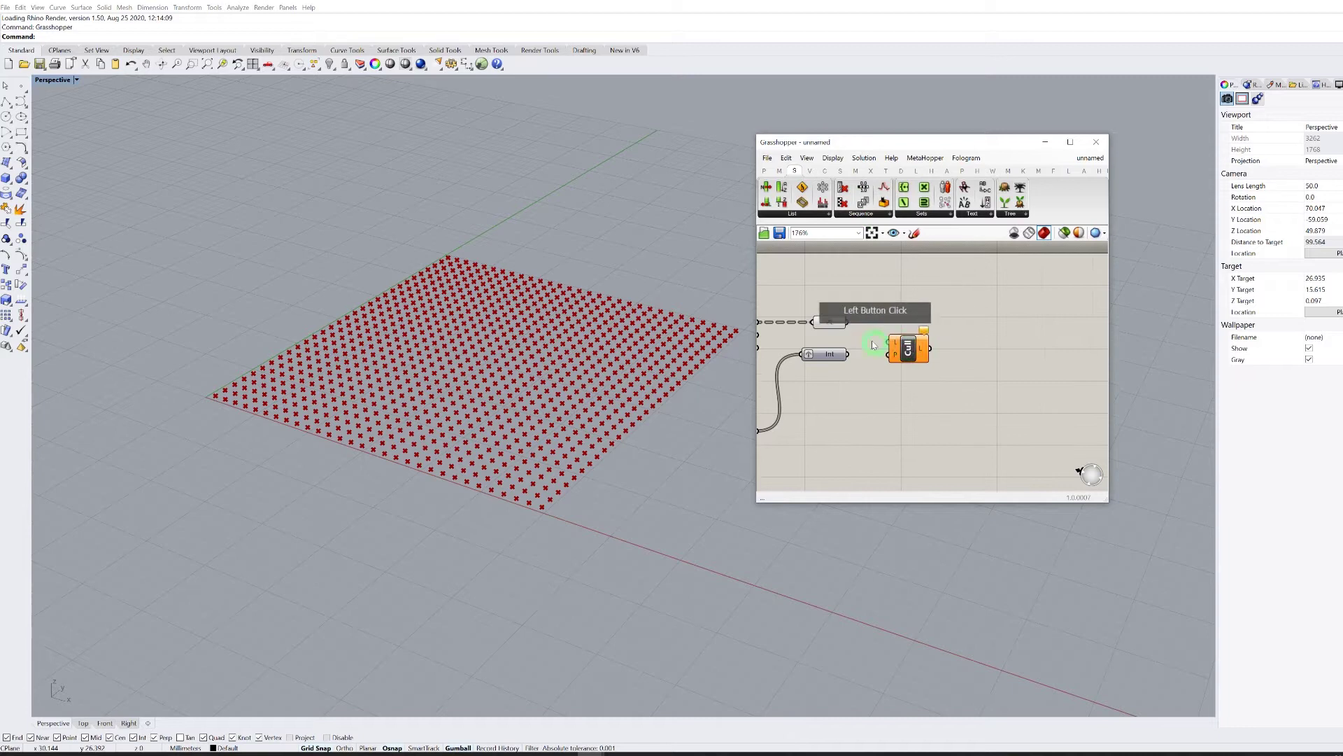
pyautogui.moveTo(848, 324); pyautogui.dragTo(888, 354)
pyautogui.click(905, 348)
# Turn off the viewport preview of the Point parameter.
pyautogui.moveTo(820, 295); pyautogui.dragTo(793, 334)
pyautogui.rightClick(814, 265)
pyautogui.click(839, 284)
pyautogui.click(862, 286)
# Delete the Cull Pattern component beside the Point and Integer parameters.
pyautogui.moveTo(661, 333)
pyautogui.mouseDown(button='right')
pyautogui.moveTo(644, 329)
pyautogui.moveTo(660, 387)
pyautogui.moveTo(705, 338)
pyautogui.moveTo(619, 338)
pyautogui.moveTo(661, 322)
pyautogui.mouseUp(button='right')
pyautogui.moveTo(929, 321); pyautogui.dragTo(909, 381)
pyautogui.press('Delete')
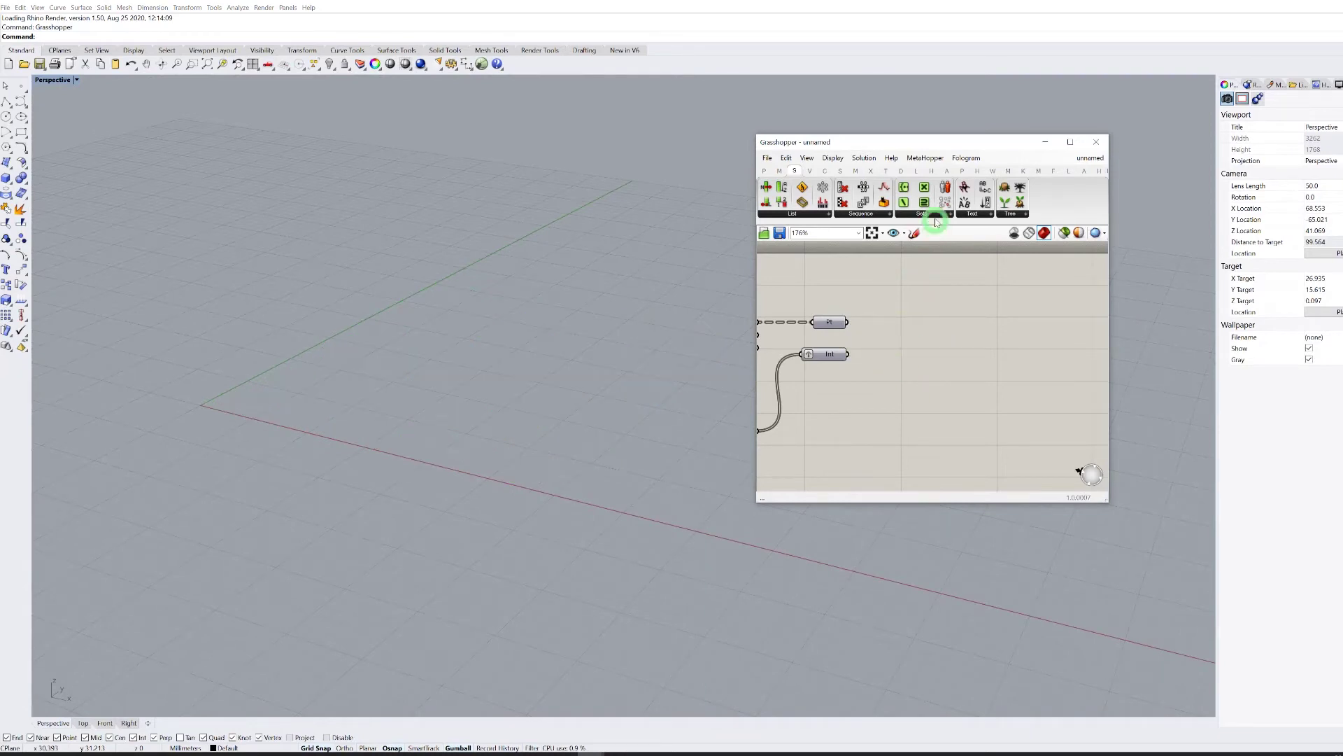
# Add a Loop Start component after the Point and Integer parameters and give it a second data slot, D1.
pyautogui.click(1087, 176)
pyautogui.click(729, 191)
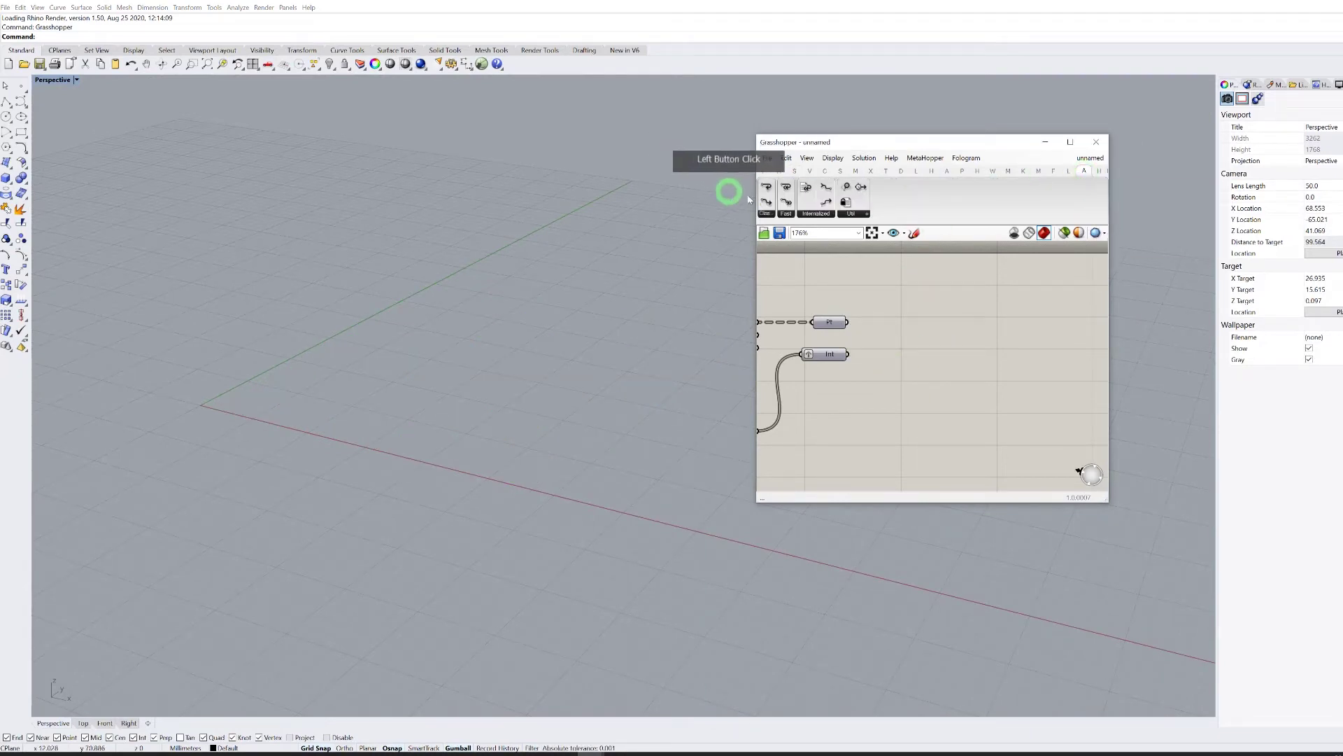
pyautogui.moveTo(769, 204); pyautogui.dragTo(927, 338)
pyautogui.scroll(3, 903, 330)
pyautogui.moveTo(887, 320); pyautogui.dragTo(843, 272, button='right')
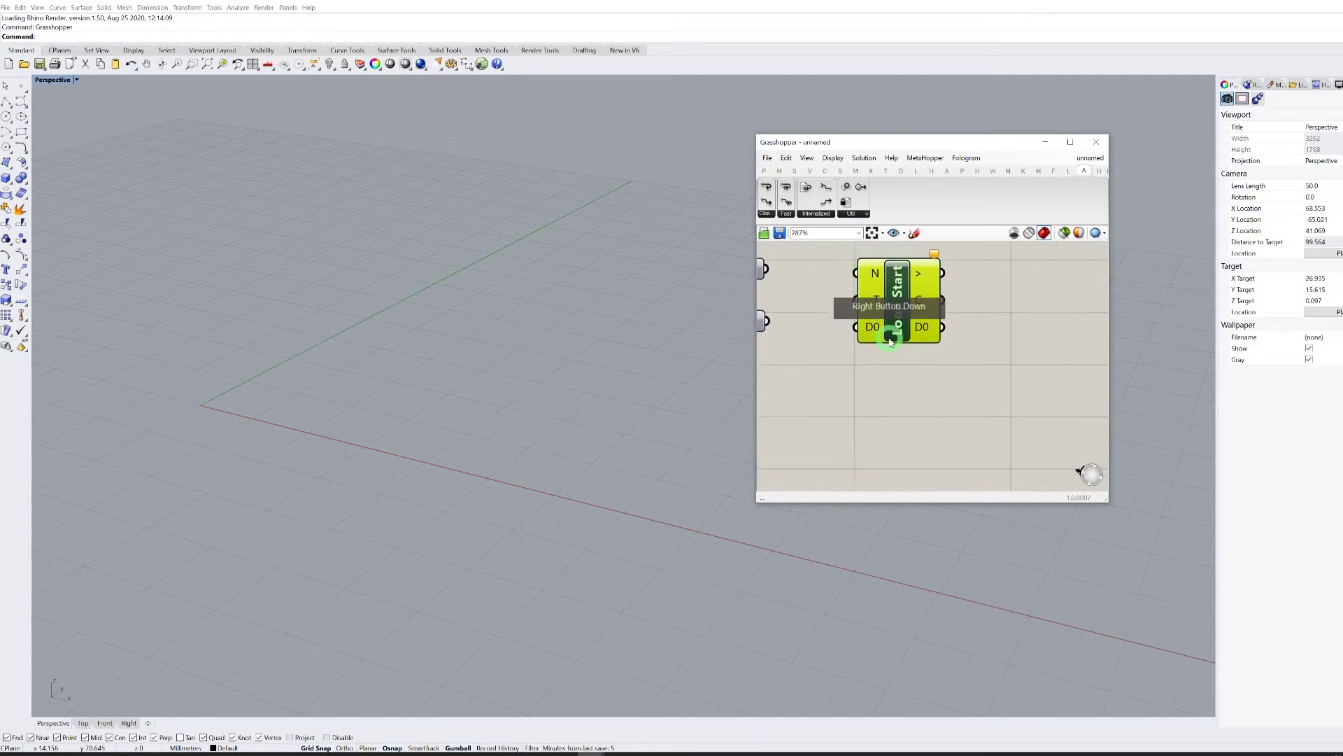
pyautogui.scroll(5, 889, 339)
pyautogui.click(879, 342)
pyautogui.scroll(-11, 873, 333)
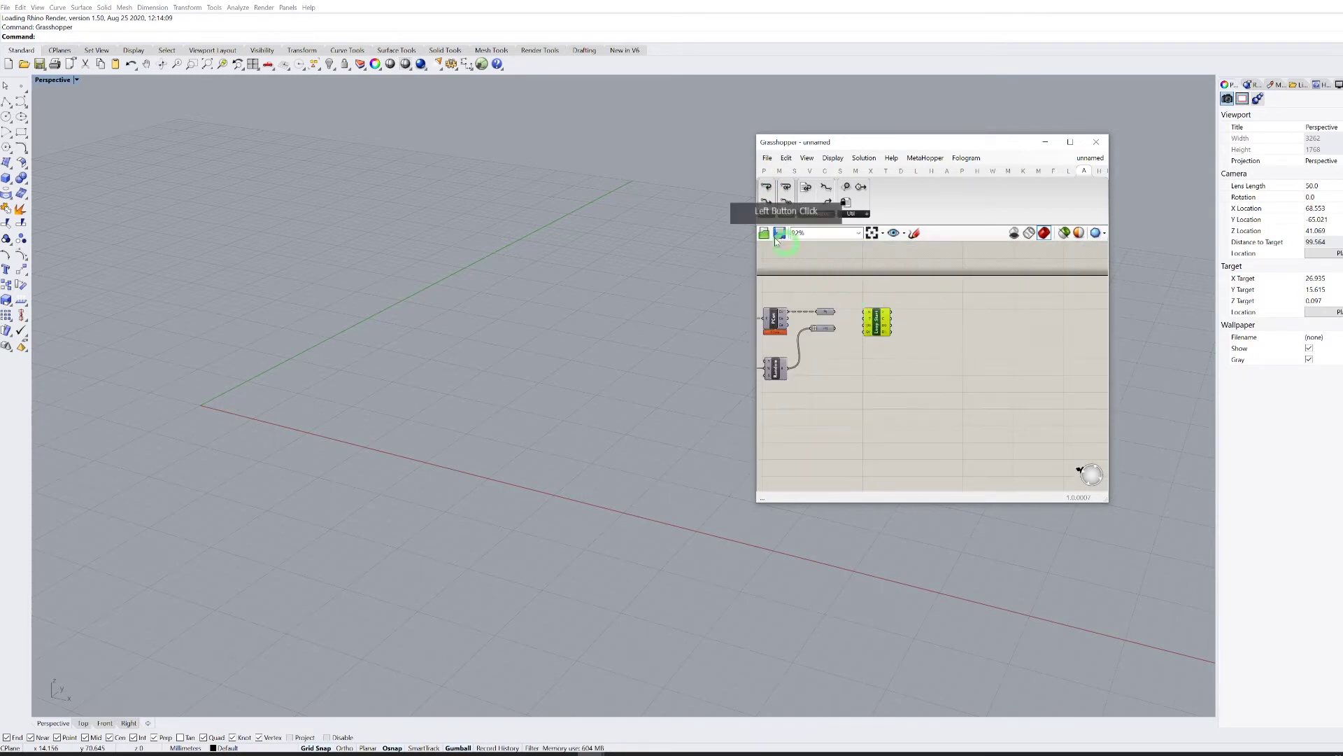
# Add a Loop End component with a second data slot, D1, and connect Loop Start's loop output (>) to its loop input (<).
pyautogui.click(767, 187)
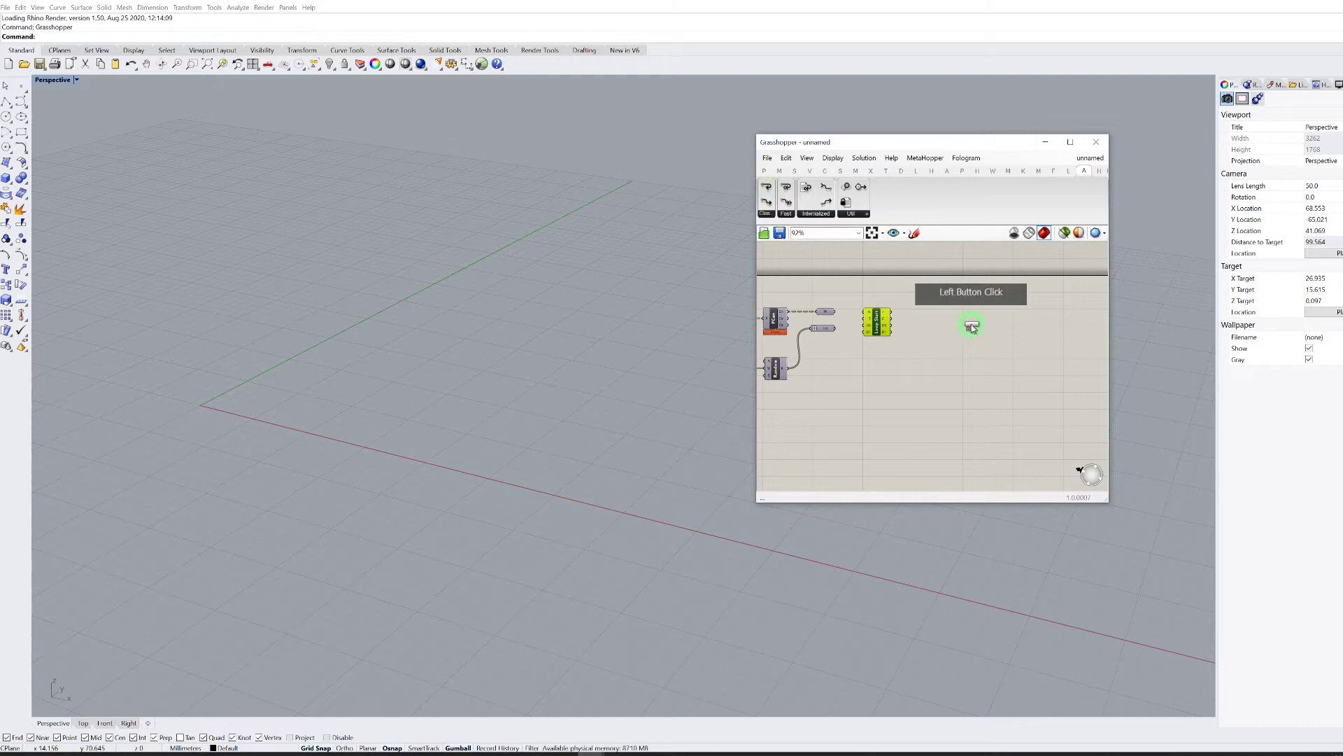
pyautogui.scroll(3, 969, 327)
pyautogui.click(912, 314)
pyautogui.scroll(4, 845, 296)
pyautogui.moveTo(839, 310); pyautogui.dragTo(931, 306)
pyautogui.moveTo(972, 332); pyautogui.dragTo(995, 338)
pyautogui.scroll(1, 989, 366)
pyautogui.scroll(1, 991, 367)
pyautogui.scroll(-5, 910, 321)
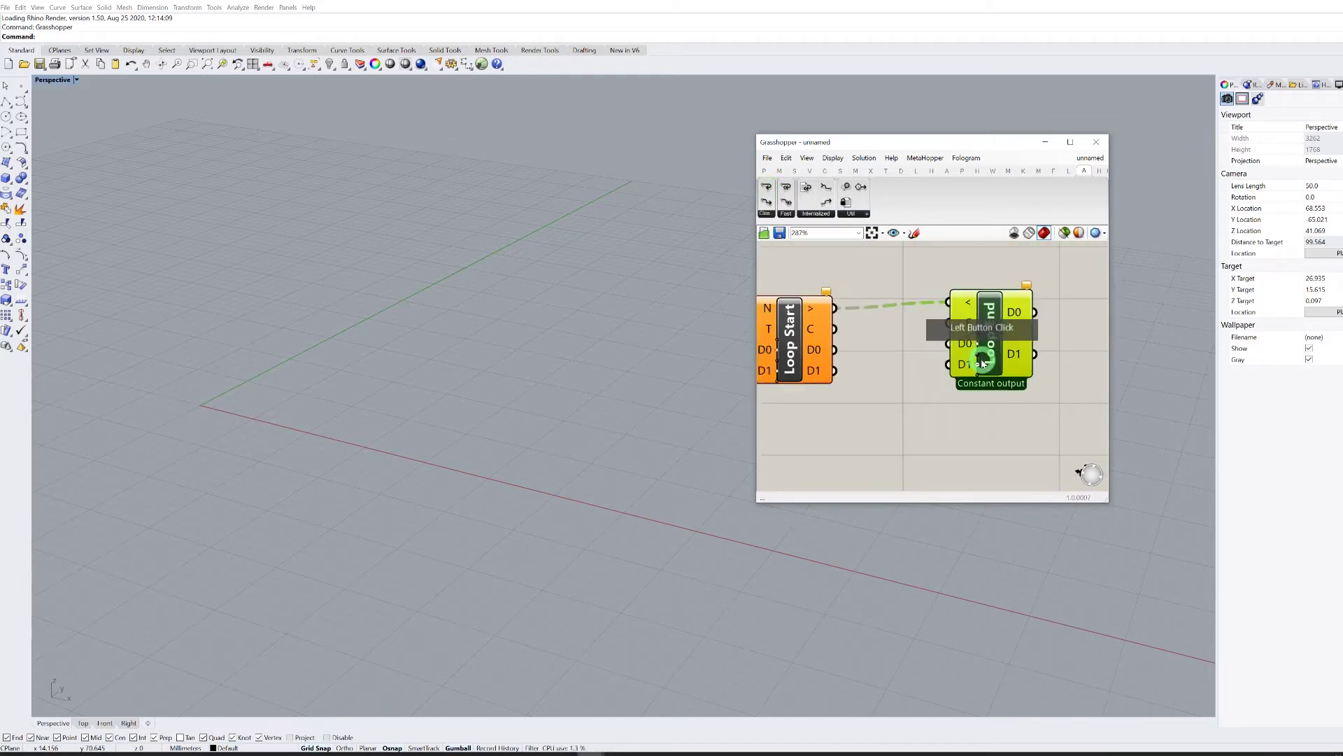
pyautogui.moveTo(893, 316); pyautogui.dragTo(914, 307, button='right')
pyautogui.scroll(2, 931, 310)
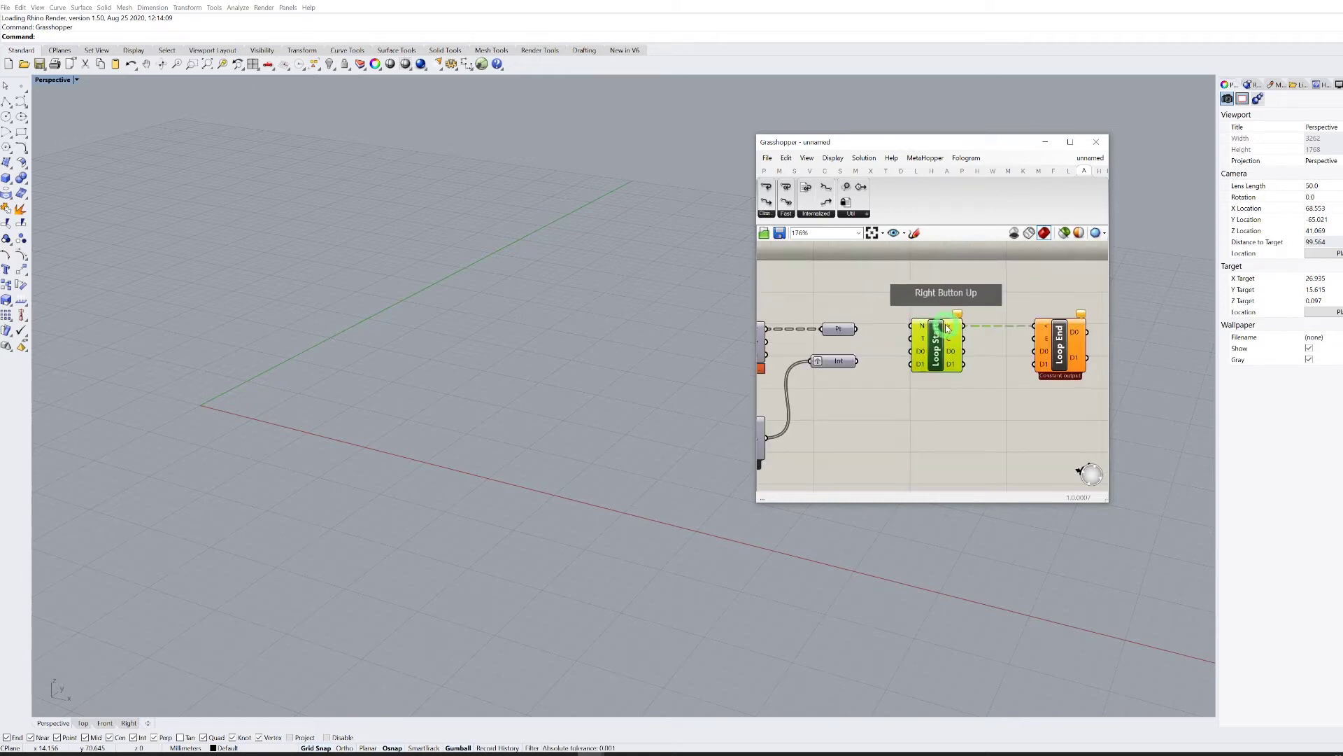
# Add a small panel containing 0 and connect it to Loop Start's N input.
pyautogui.doubleClick(860, 279)
pyautogui.write('panel')
pyautogui.press('Return')
pyautogui.doubleClick(858, 279)
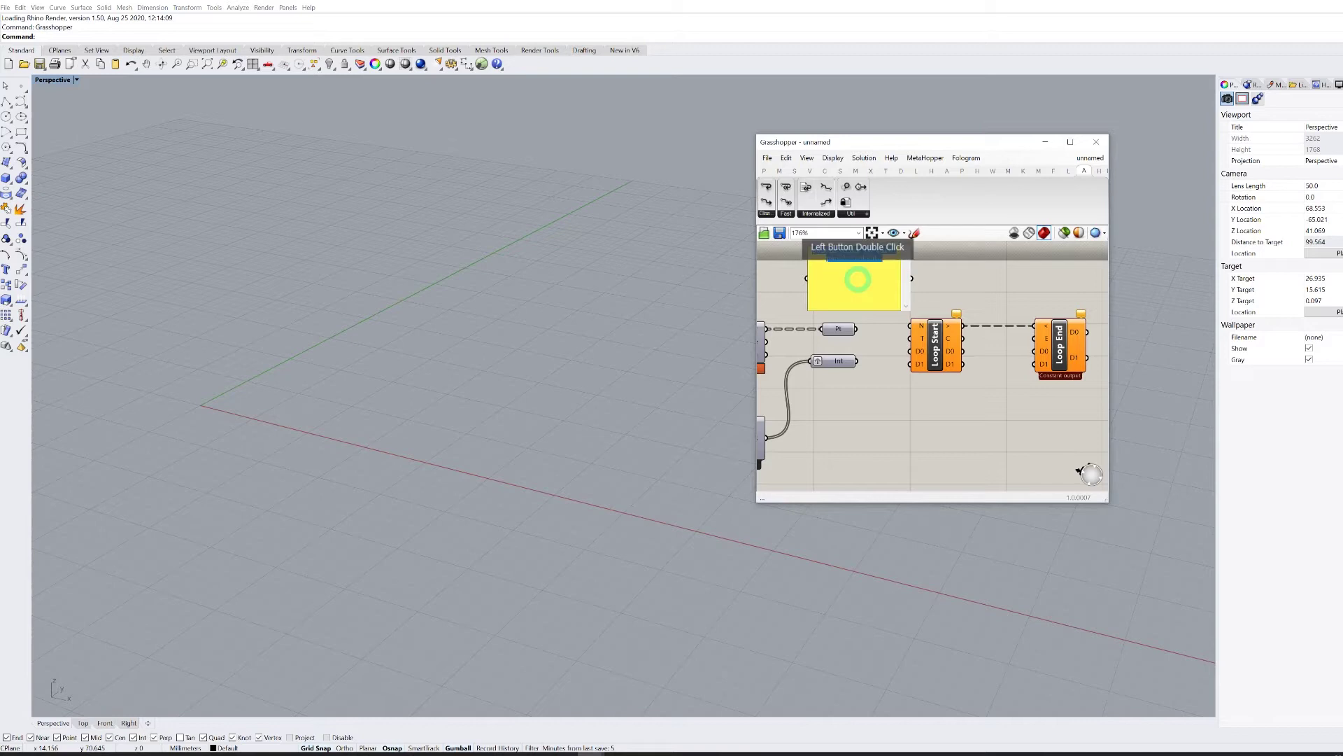
pyautogui.write('0')
pyautogui.hotkey('shift', 'Return')
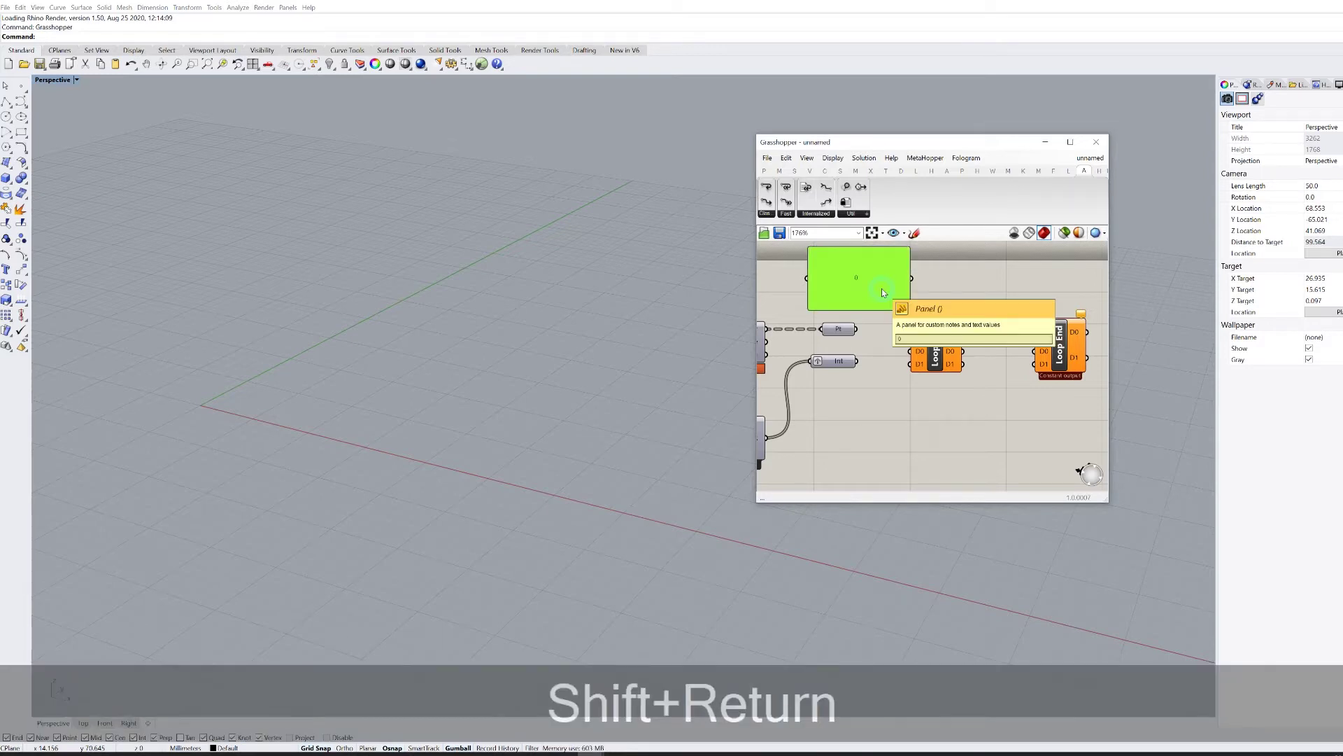
pyautogui.click(810, 249)
pyautogui.moveTo(810, 248); pyautogui.dragTo(922, 342)
pyautogui.scroll(3, 892, 299)
# Add a Button component below the 0 panel and connect it to Loop Start's T input.
pyautogui.doubleClick(865, 322)
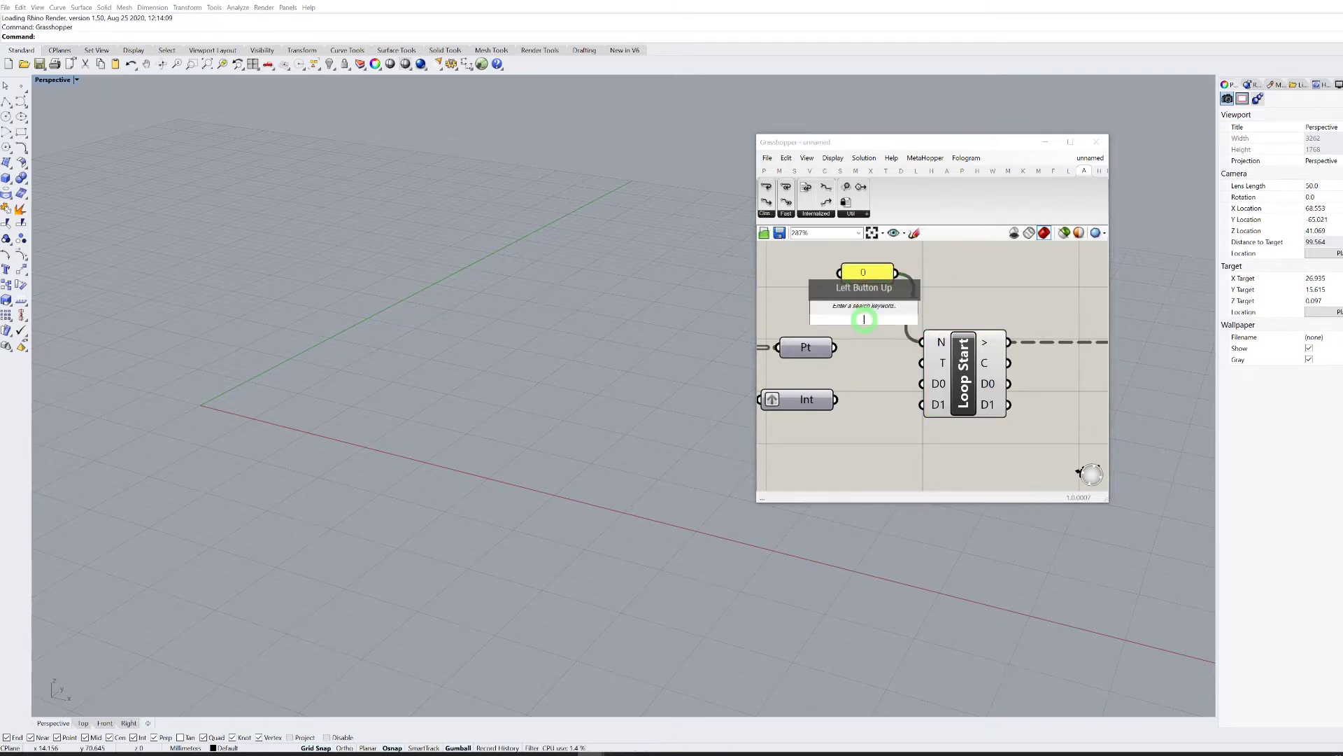
pyautogui.write('bu')
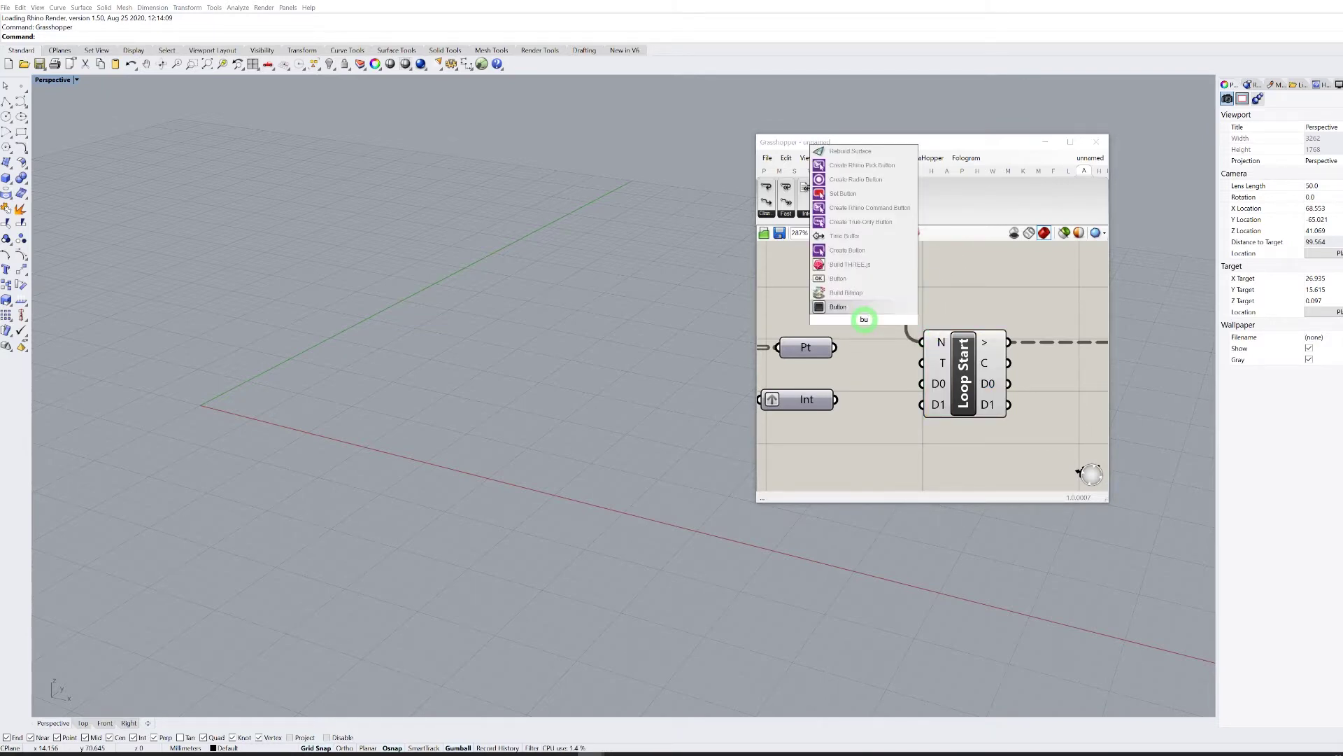
pyautogui.click(843, 312)
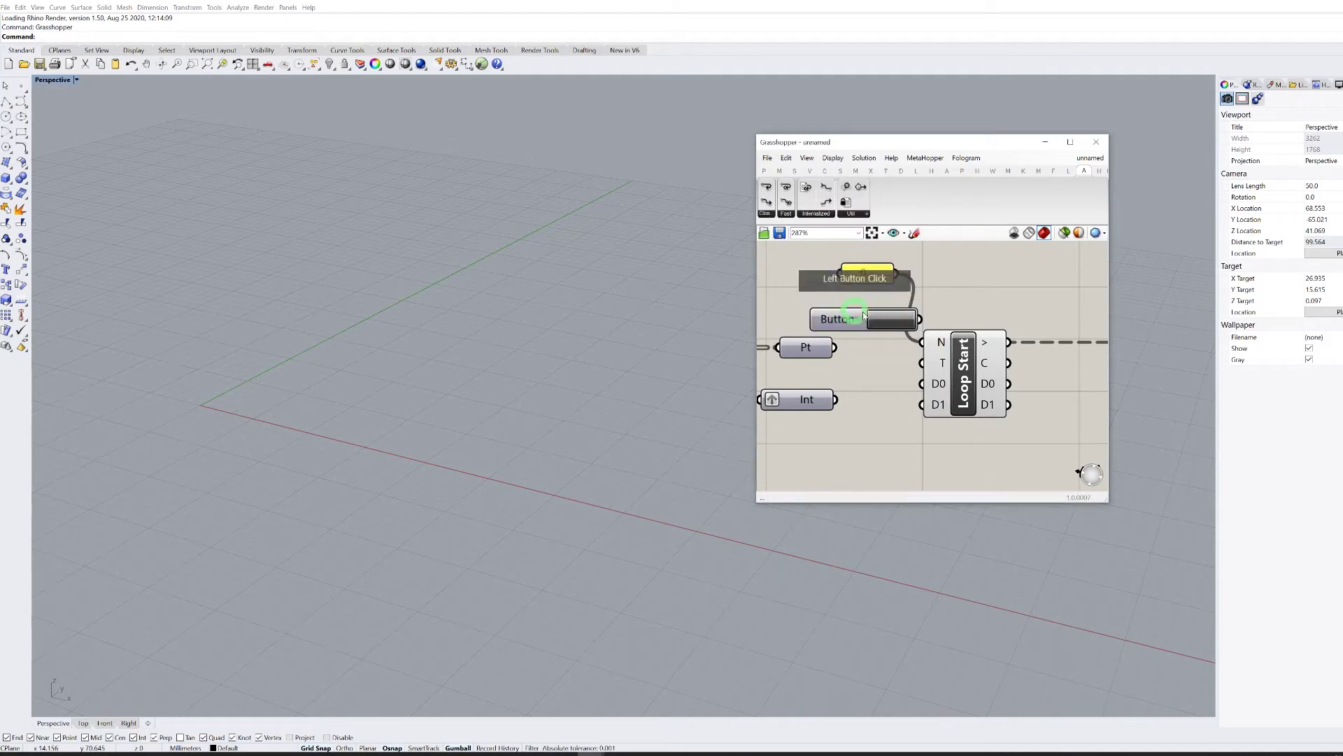
pyautogui.click(886, 310)
pyautogui.moveTo(894, 306); pyautogui.dragTo(923, 363)
# Move Loop Start and Loop End together further away from the Point and Integer parameters.
pyautogui.moveTo(890, 372); pyautogui.dragTo(843, 355, button='right')
pyautogui.scroll(-2, 844, 354)
pyautogui.scroll(-1, 845, 353)
pyautogui.click(901, 358)
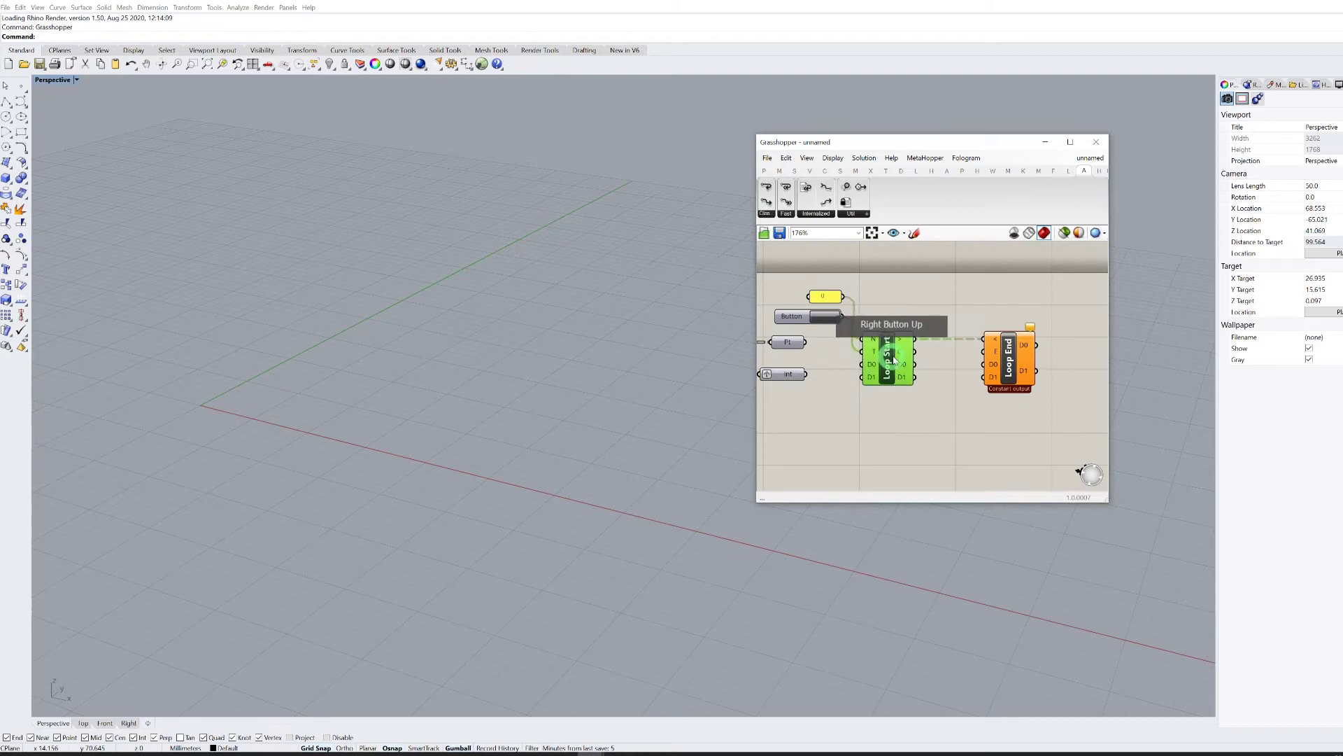
pyautogui.keyDown('shift'); pyautogui.moveTo(1003, 351); pyautogui.dragTo(1066, 353); pyautogui.keyUp('shift')
pyautogui.click(919, 298)
# Connect the Point parameter to Loop Start's D0 input and the Integer parameter to its D1 input.
pyautogui.moveTo(798, 345); pyautogui.dragTo(935, 364)
pyautogui.moveTo(807, 374); pyautogui.dragTo(935, 377)
pyautogui.moveTo(958, 402); pyautogui.dragTo(758, 391, button='right')
pyautogui.moveTo(1096, 392); pyautogui.dragTo(1093, 361, button='right')
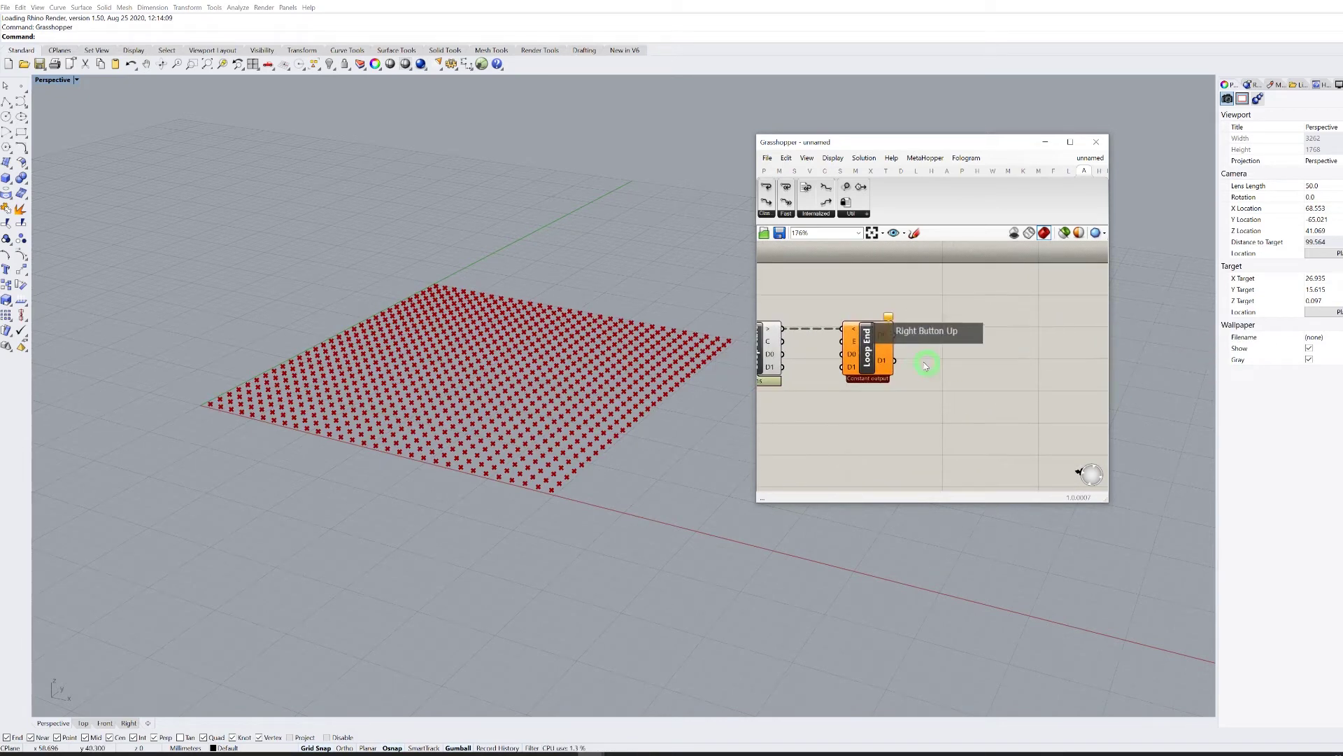
# Move Loop End further away from Loop Start to make room for the loop body.
pyautogui.moveTo(869, 350); pyautogui.dragTo(1024, 348)
pyautogui.keyDown('shift'); pyautogui.moveTo(881, 343); pyautogui.dragTo(1068, 352, button='right'); pyautogui.keyUp('shift')
pyautogui.scroll(-5, 974, 323)
pyautogui.moveTo(950, 315)
pyautogui.mouseDown(button='right')
pyautogui.moveTo(972, 315)
pyautogui.moveTo(907, 303)
pyautogui.moveTo(933, 328)
pyautogui.mouseUp(button='right')
pyautogui.scroll(4, 971, 316)
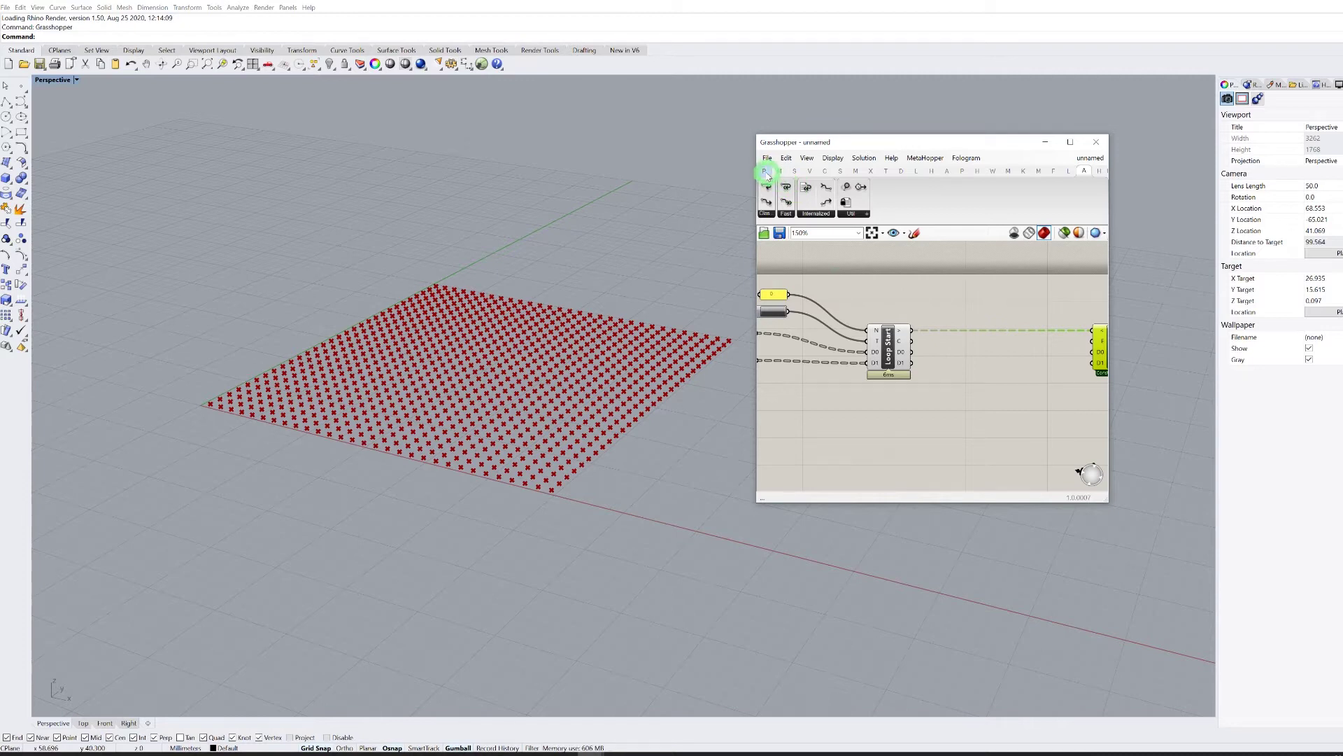
# Add a panel next to Loop Start, shrink it and connect Loop Start's counter (C) output to it.
pyautogui.click(765, 173)
pyautogui.click(923, 202)
pyautogui.scroll(4, 979, 348)
pyautogui.click(952, 335)
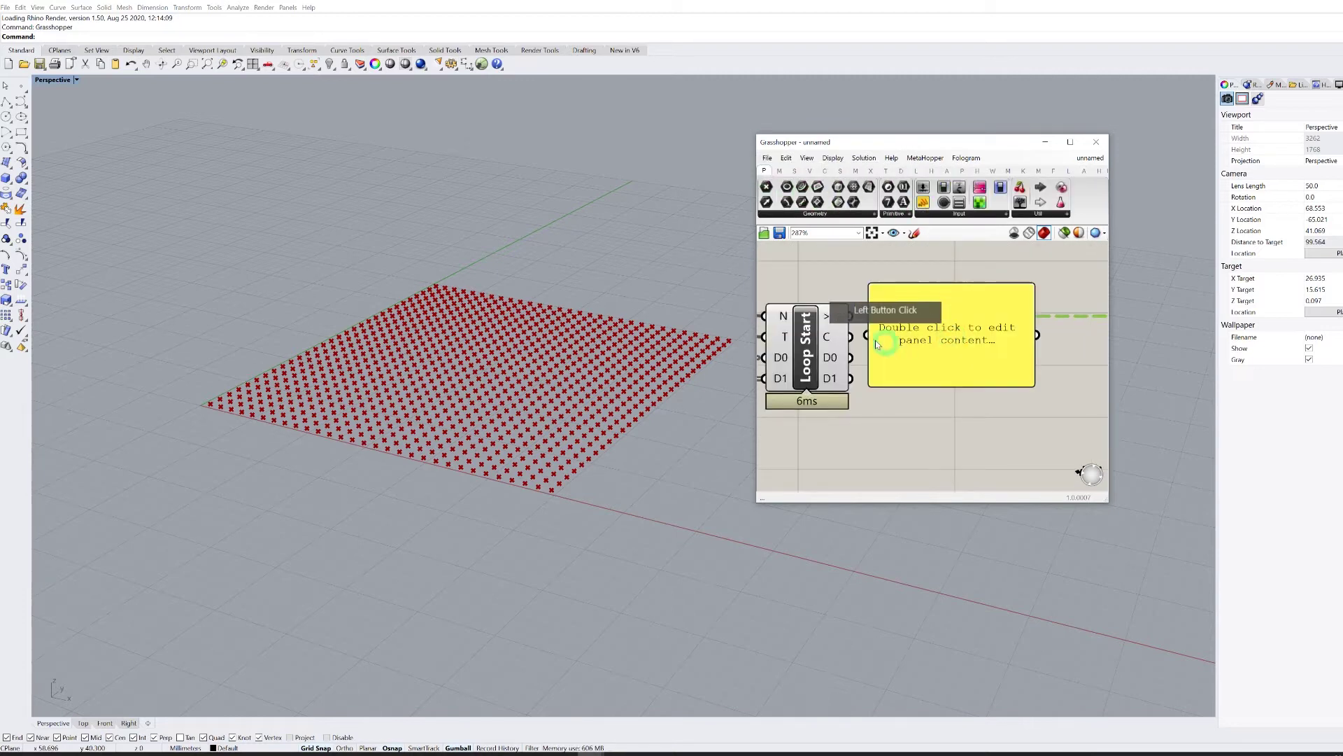
pyautogui.click(959, 356)
pyautogui.click(1047, 396)
pyautogui.moveTo(1030, 385); pyautogui.dragTo(902, 324)
pyautogui.moveTo(895, 301); pyautogui.dragTo(905, 336)
pyautogui.click(900, 292)
pyautogui.moveTo(891, 279); pyautogui.dragTo(848, 264, button='right')
pyautogui.scroll(-3, 849, 264)
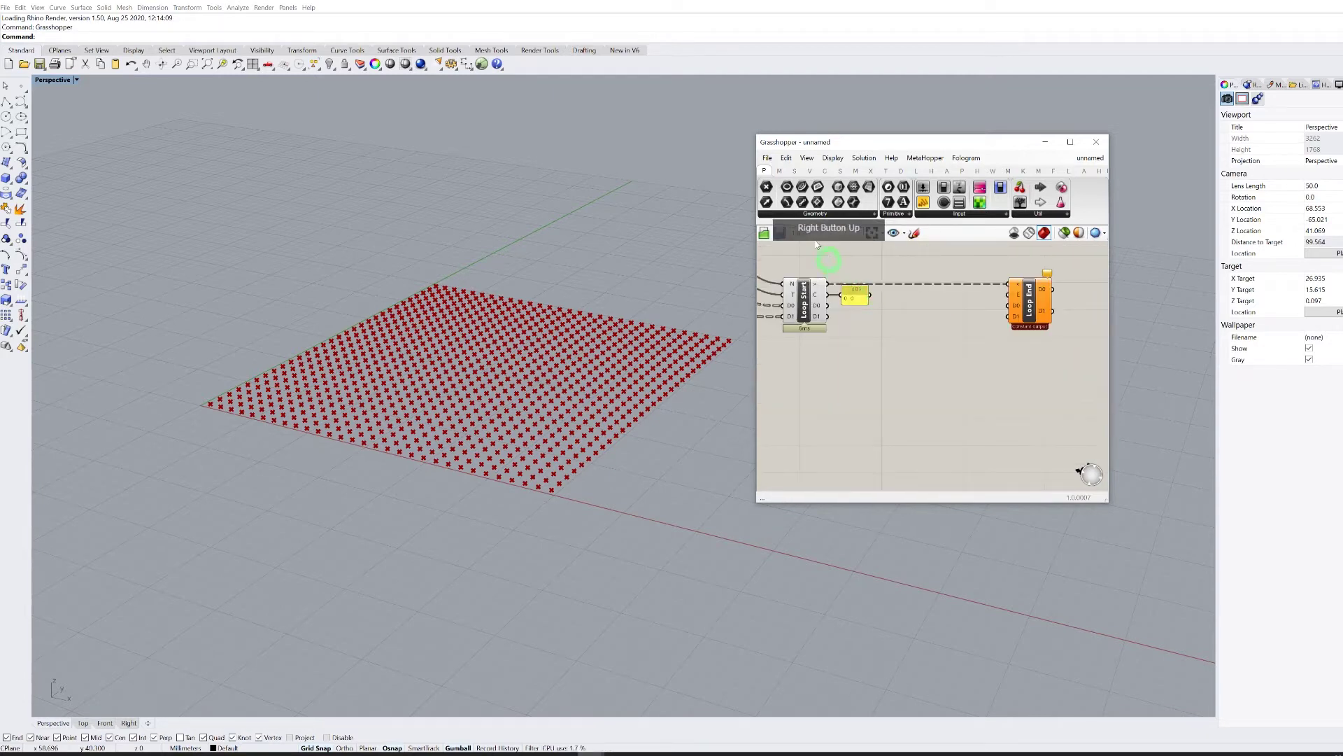
# Add a List Item component with Loop Start's D0 output as its list and the counter panel as its index.
pyautogui.click(794, 172)
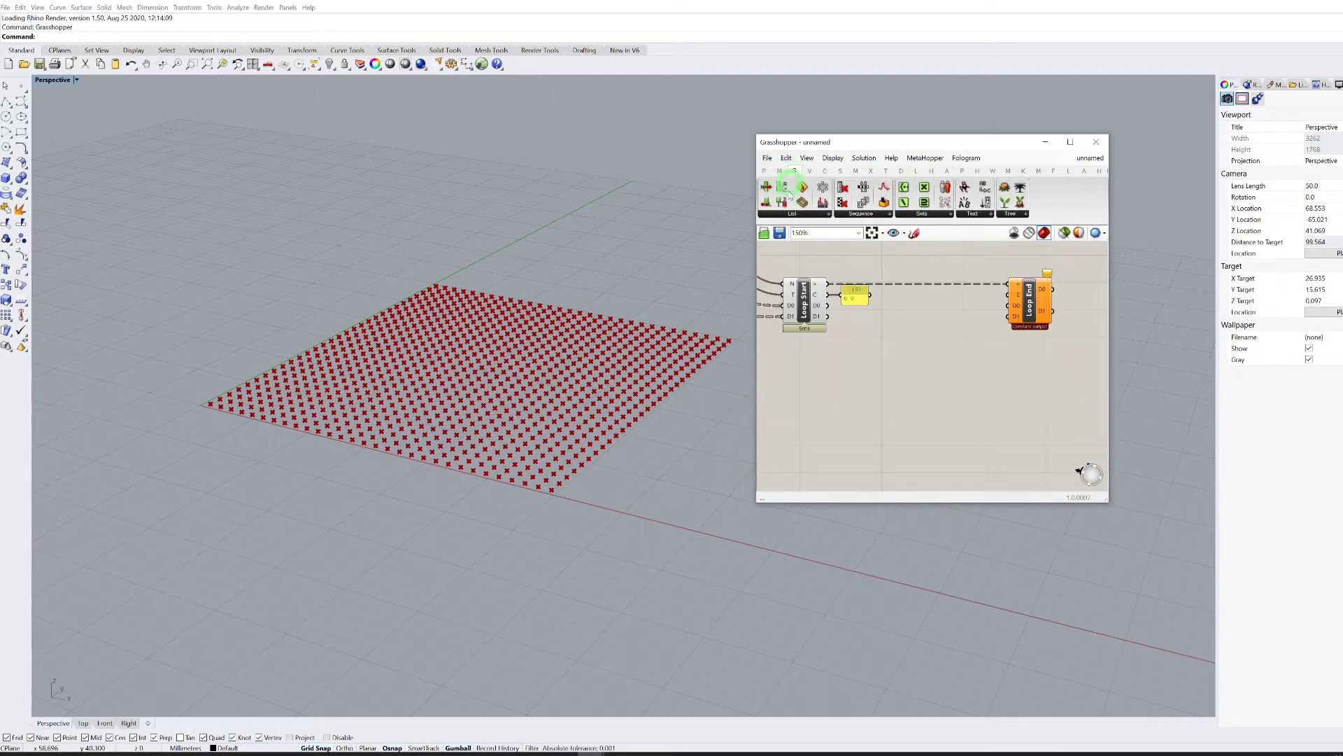
pyautogui.click(770, 190)
pyautogui.scroll(2, 870, 329)
pyautogui.click(887, 331)
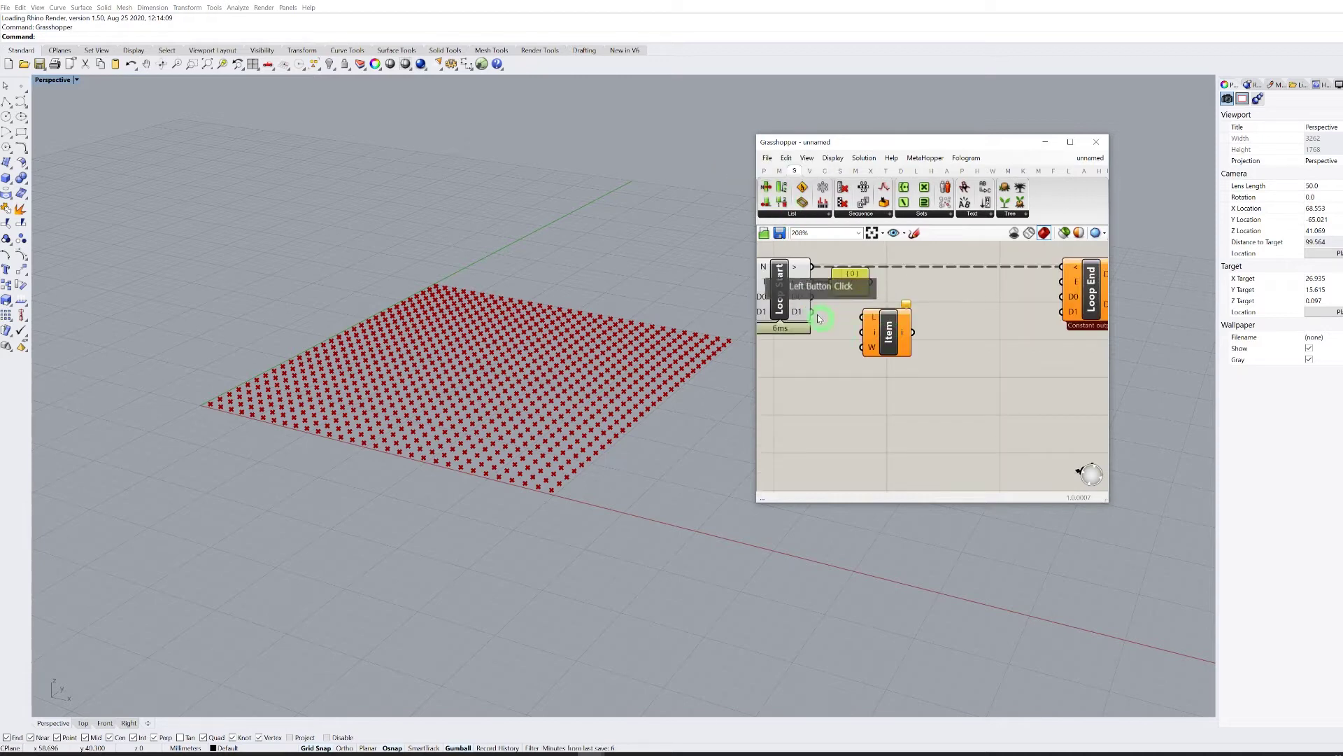
pyautogui.moveTo(813, 296); pyautogui.dragTo(893, 334)
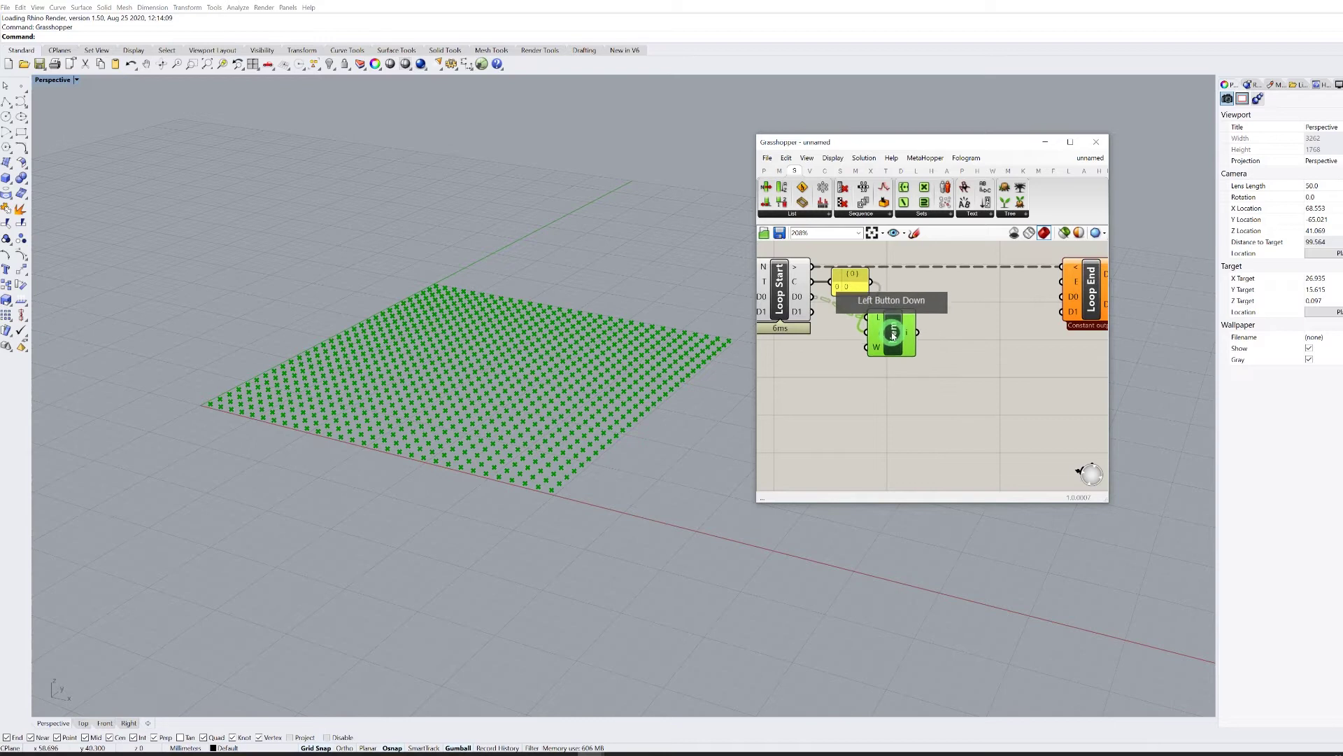
# Duplicate the List Item component below the first, using Loop Start's D1 output as list and the counter panel as index.
pyautogui.hotkey('ctrl', 'c')
pyautogui.hotkey('ctrl', 'v')
pyautogui.moveTo(899, 334); pyautogui.dragTo(867, 378)
# Move Loop End further away from the two List Item components.
pyautogui.moveTo(939, 379); pyautogui.dragTo(819, 380, button='right')
pyautogui.keyDown('shift'); pyautogui.moveTo(953, 303); pyautogui.dragTo(1021, 304); pyautogui.keyUp('shift')
pyautogui.click(936, 306)
pyautogui.moveTo(946, 308); pyautogui.dragTo(1016, 310, button='right')
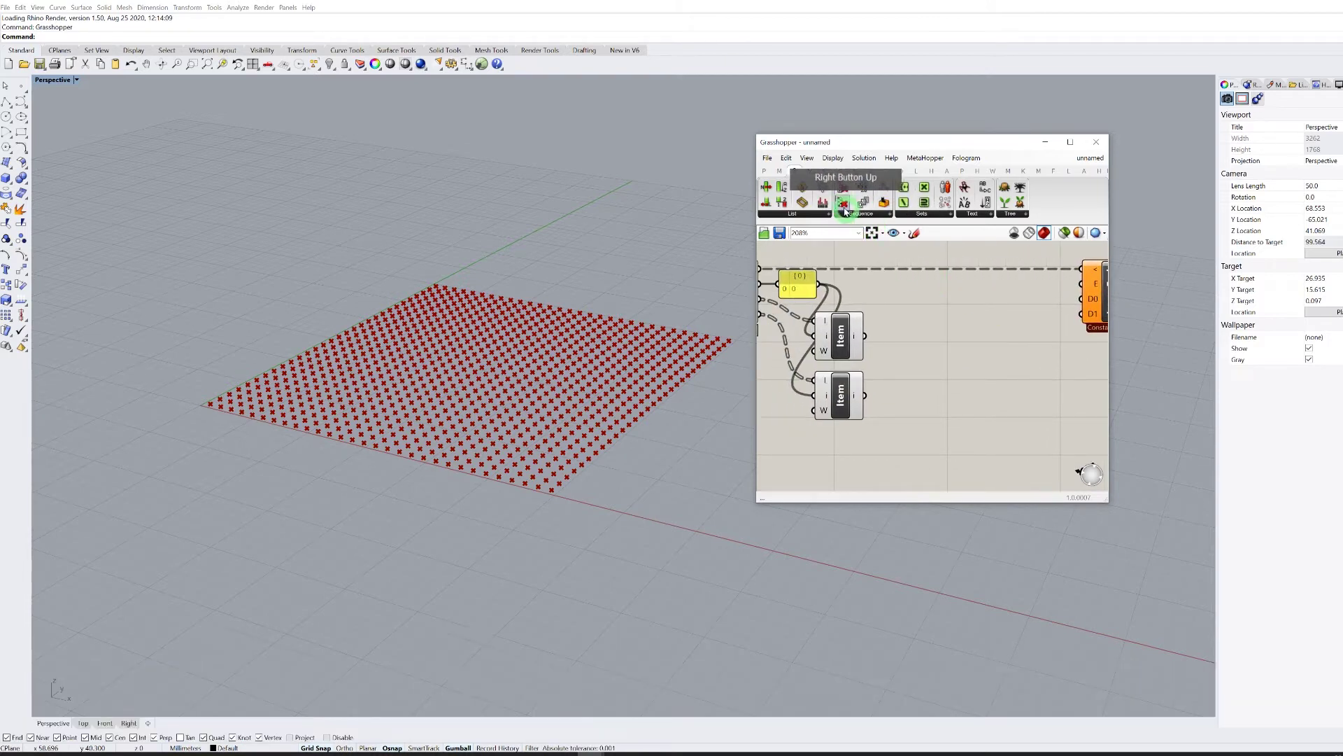
# Add a Cull Pattern component, connecting the upper List Item to its list (L) and the lower one to its pattern (P).
pyautogui.click(948, 358)
pyautogui.moveTo(865, 336); pyautogui.dragTo(925, 350)
pyautogui.moveTo(865, 396); pyautogui.dragTo(923, 346)
# Shift Loop End further along to leave space after the Cull Pattern component.
pyautogui.moveTo(960, 345); pyautogui.dragTo(839, 342, button='right')
pyautogui.scroll(-3, 838, 342)
pyautogui.click(938, 314)
pyautogui.keyDown('shift'); pyautogui.moveTo(938, 315); pyautogui.dragTo(1039, 316); pyautogui.keyUp('shift')
pyautogui.moveTo(954, 325); pyautogui.dragTo(1024, 323, button='right')
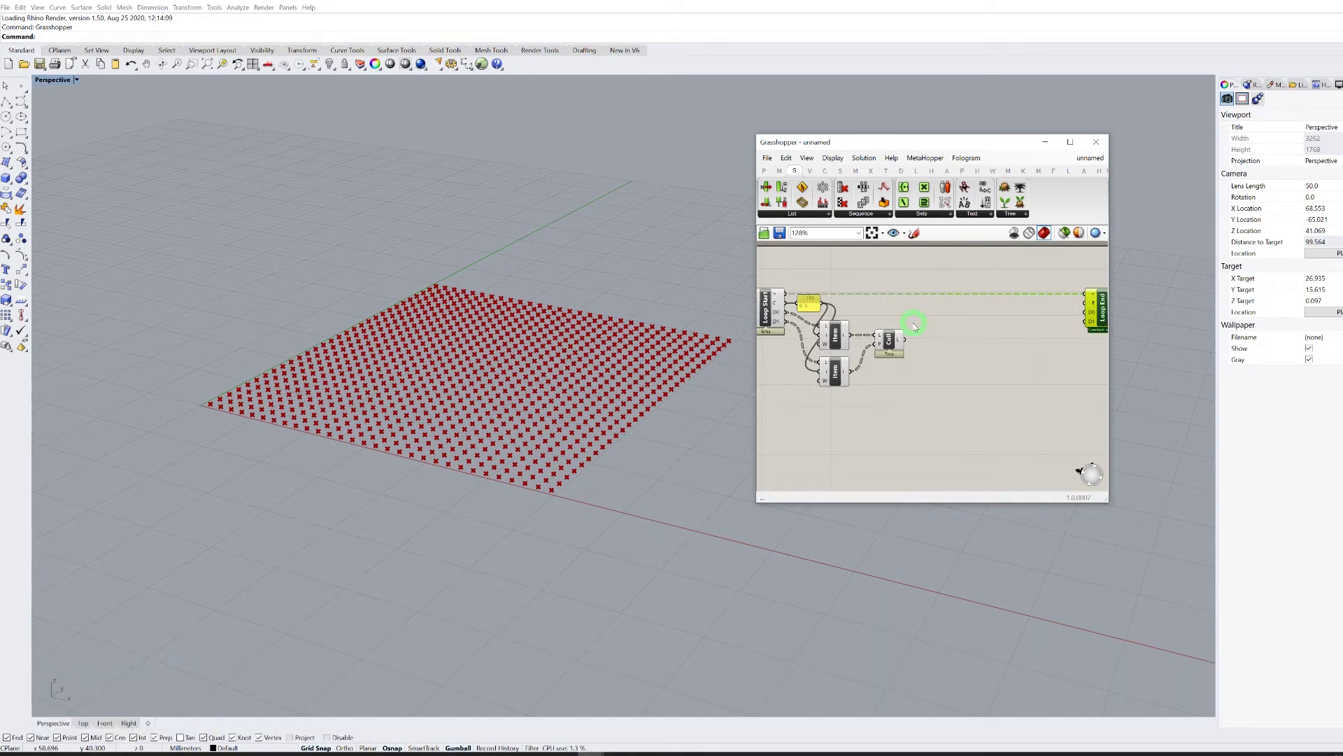
# Add a Closest Points (CPs) component after the Cull Pattern component.
pyautogui.click(823, 172)
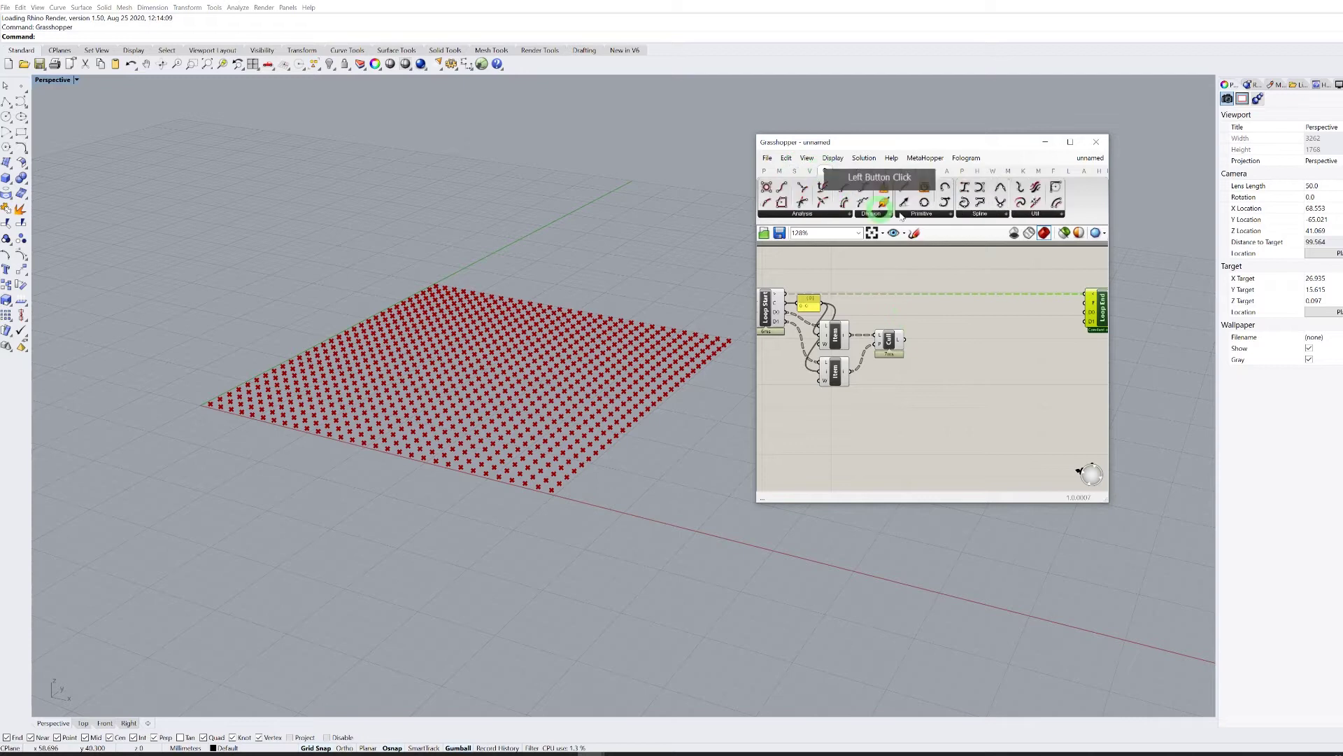
pyautogui.click(839, 181)
pyautogui.click(810, 172)
pyautogui.click(911, 203)
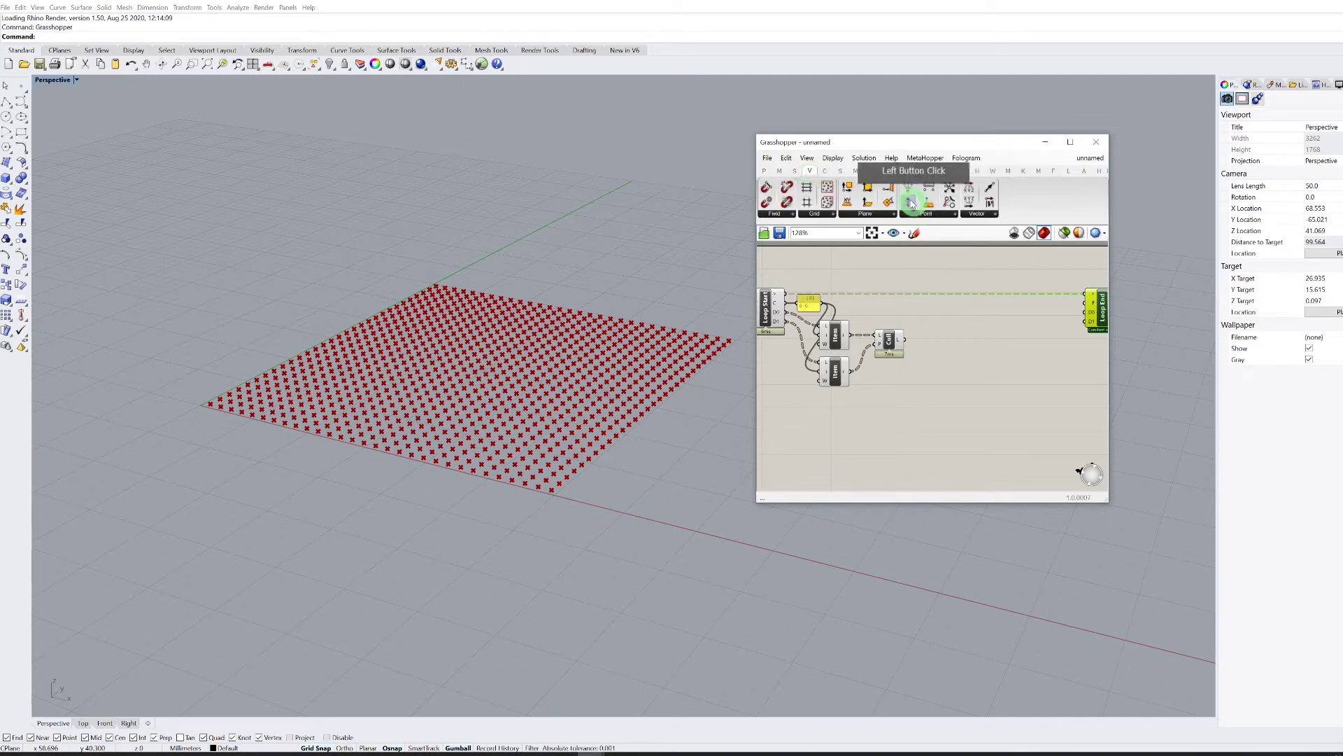
pyautogui.click(946, 213)
pyautogui.click(990, 320)
pyautogui.scroll(2, 950, 341)
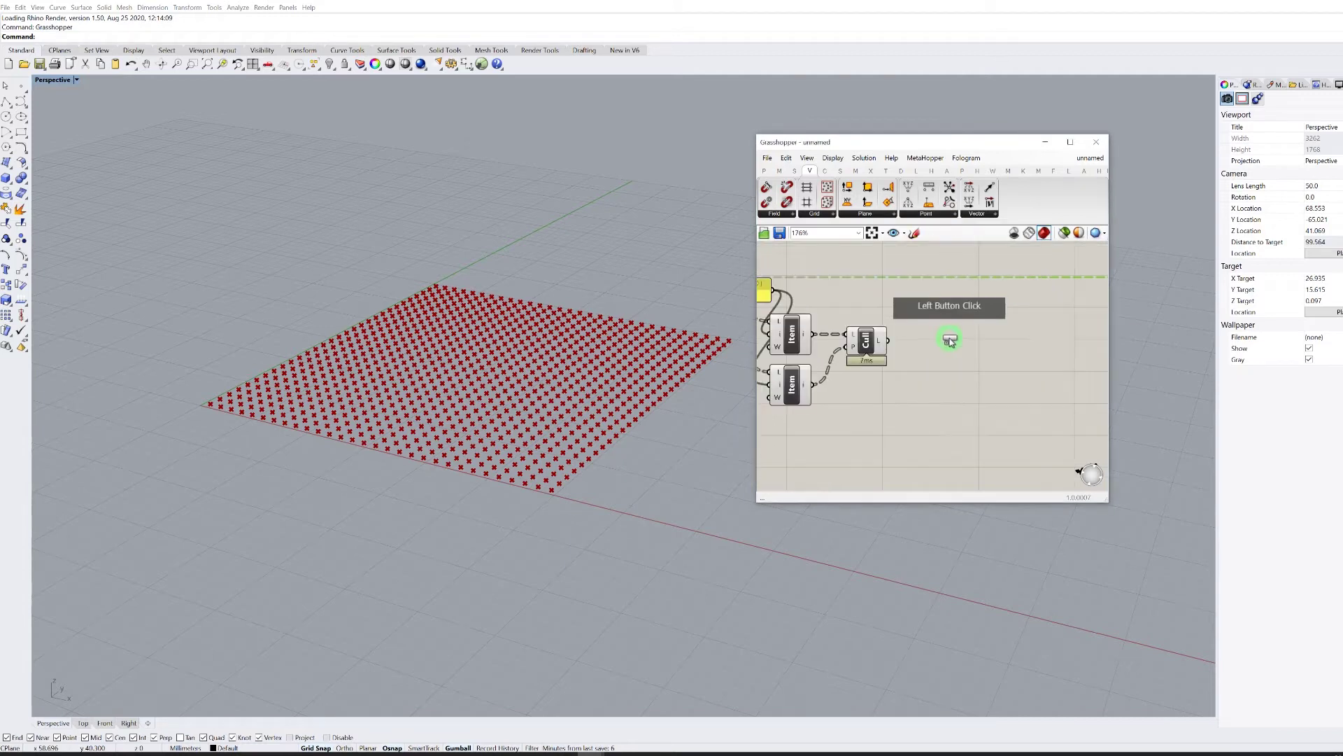
pyautogui.moveTo(895, 319); pyautogui.dragTo(928, 312, button='right')
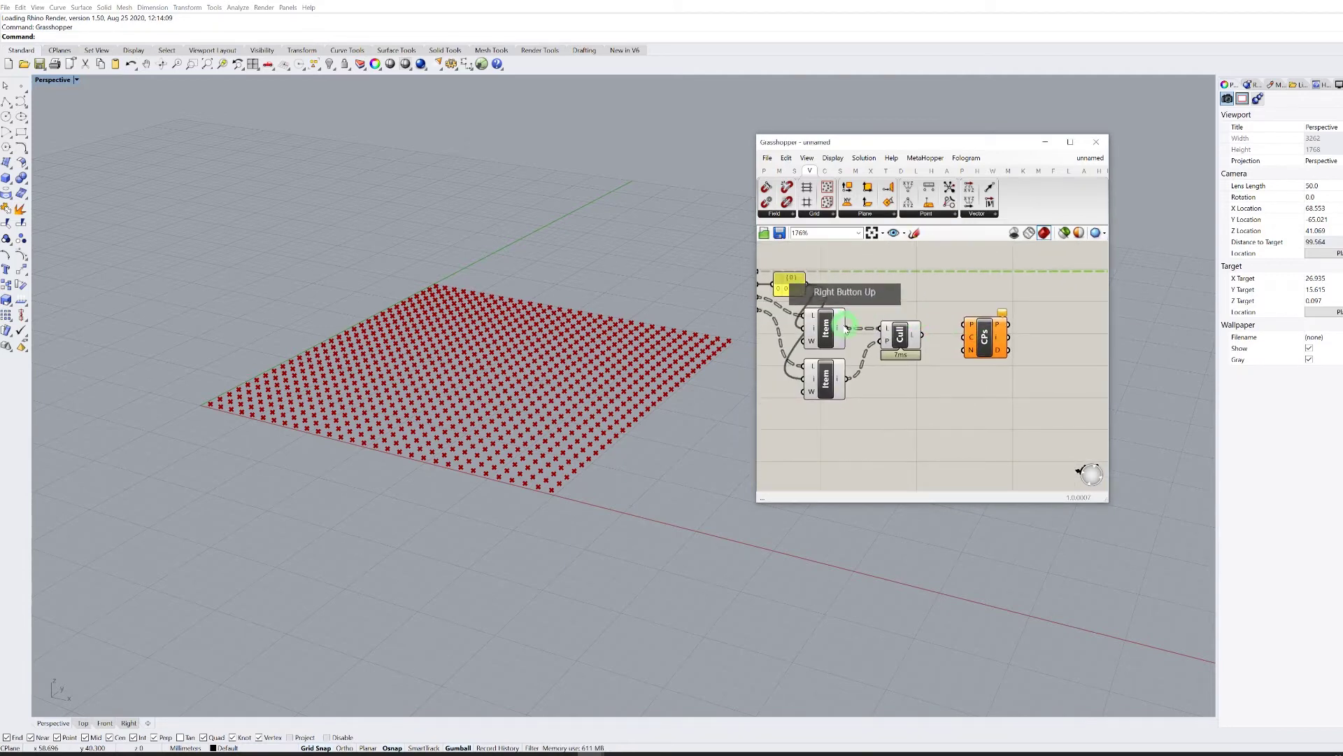
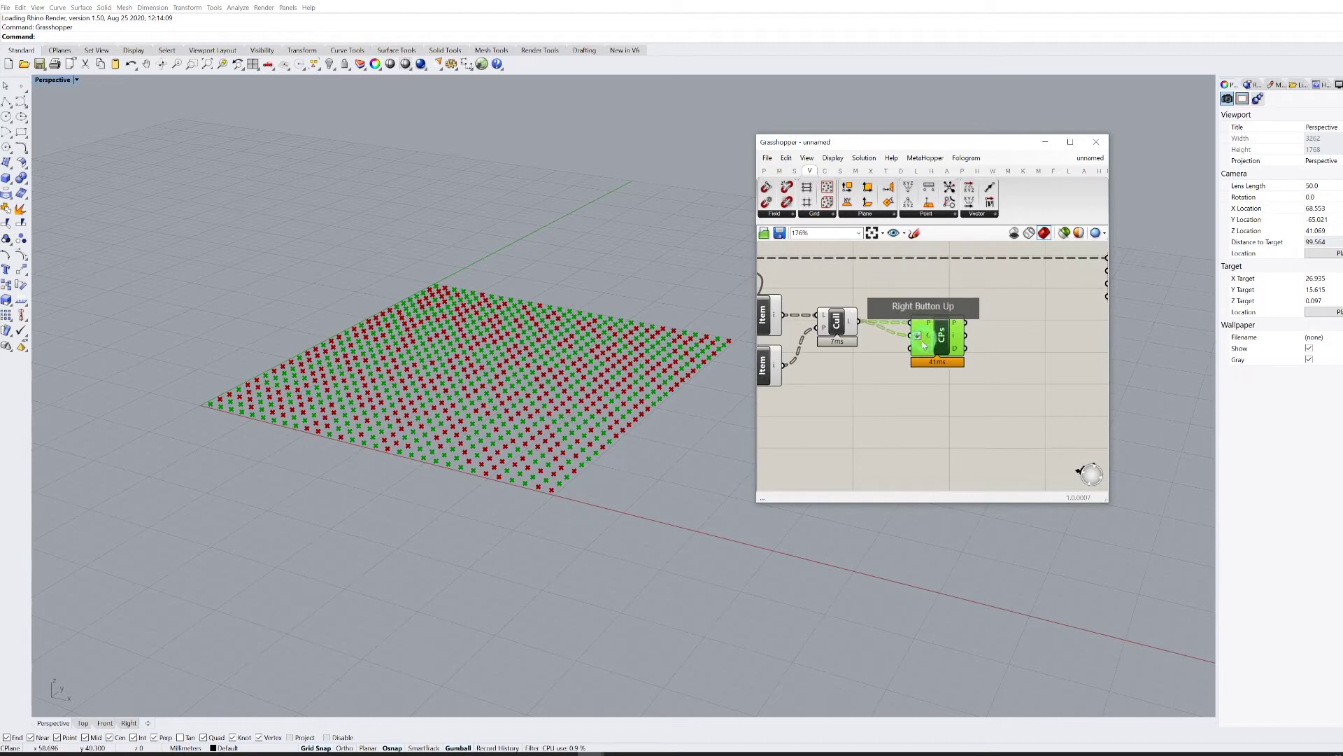
# Lower the Closest Points component and place a text panel containing 9 beside it.
pyautogui.moveTo(930, 350); pyautogui.dragTo(938, 403)
pyautogui.doubleClick(832, 410)
pyautogui.write('panel')
pyautogui.press('Return')
pyautogui.doubleClick(828, 411)
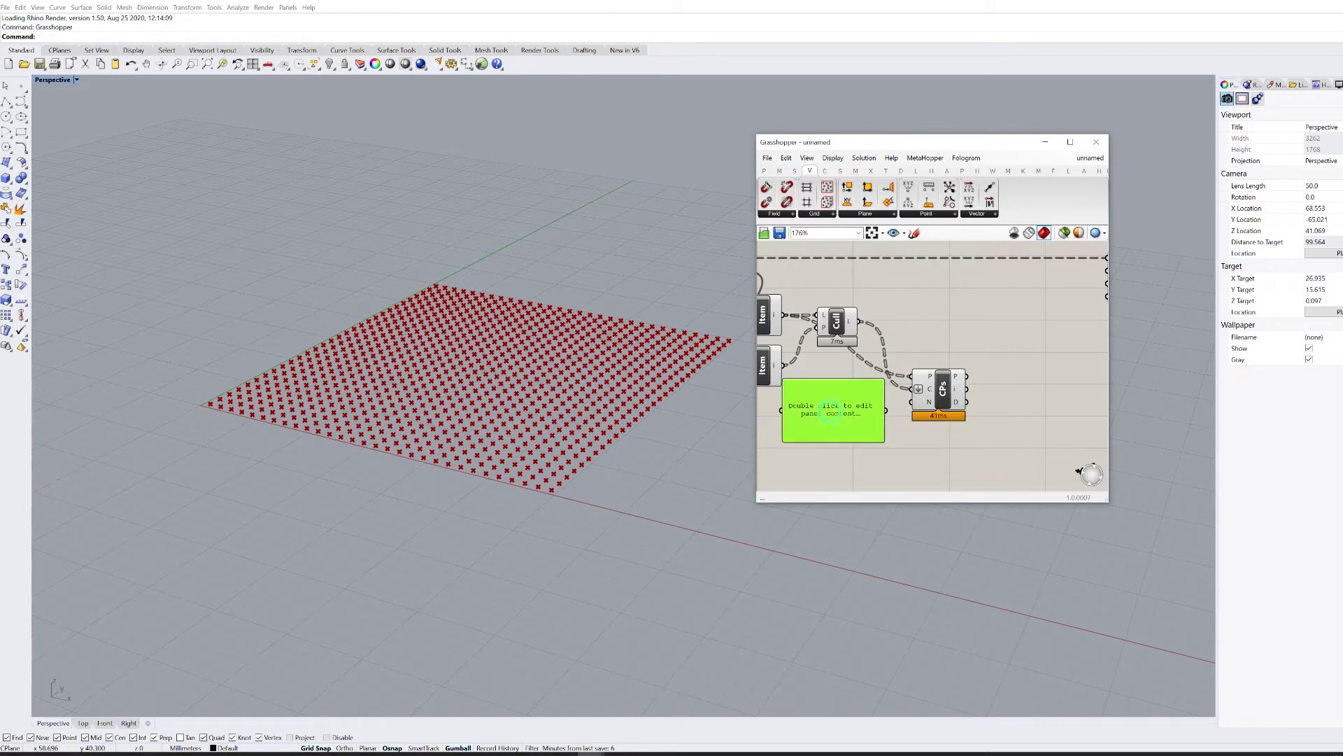
pyautogui.hotkey('shift', 'Return')
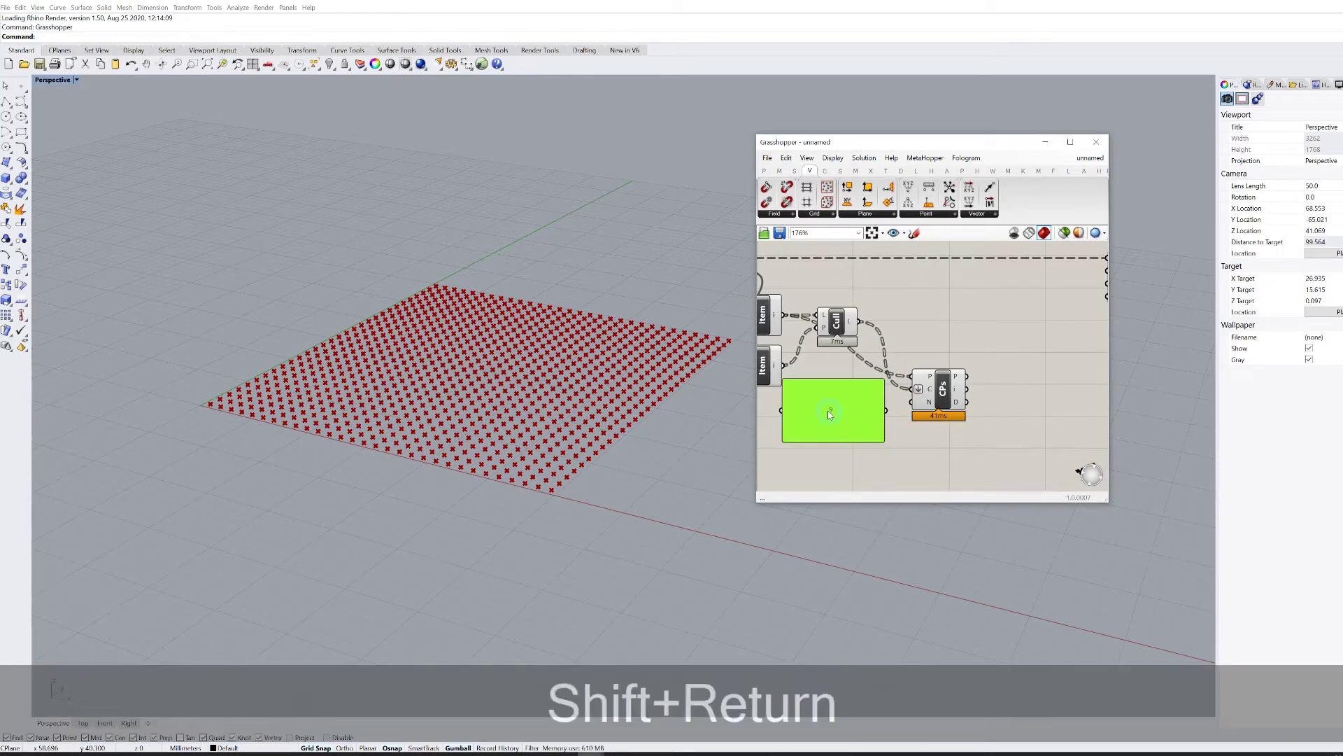
# Shrink the panel containing 9 and connect it to the Closest Points component's count input (N).
pyautogui.moveTo(788, 380); pyautogui.dragTo(860, 400)
pyautogui.scroll(2, 872, 434)
pyautogui.click(883, 399)
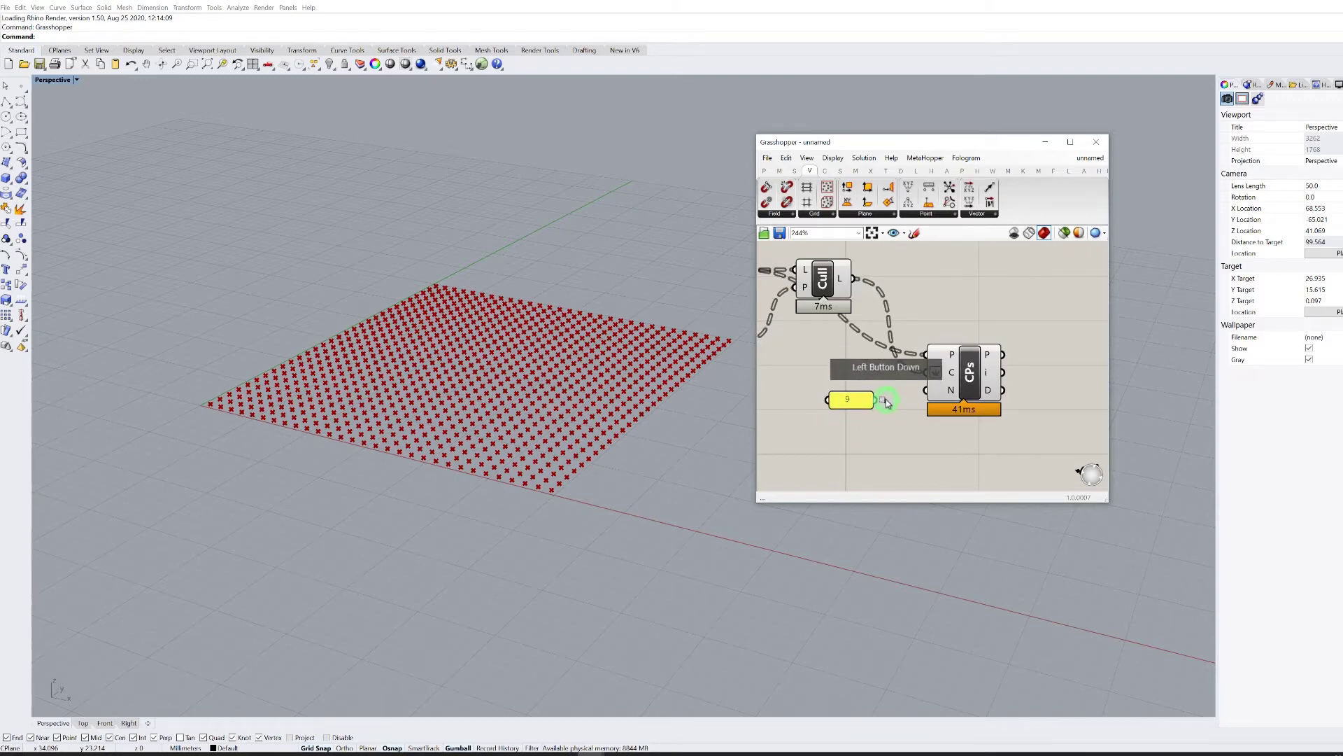
pyautogui.moveTo(961, 388); pyautogui.dragTo(961, 398)
# Add a Smaller Than component after Closest Points and connect the distance output (D) to its A input.
pyautogui.click(940, 321)
pyautogui.moveTo(940, 322); pyautogui.dragTo(836, 322, button='right')
pyautogui.scroll(-3, 894, 320)
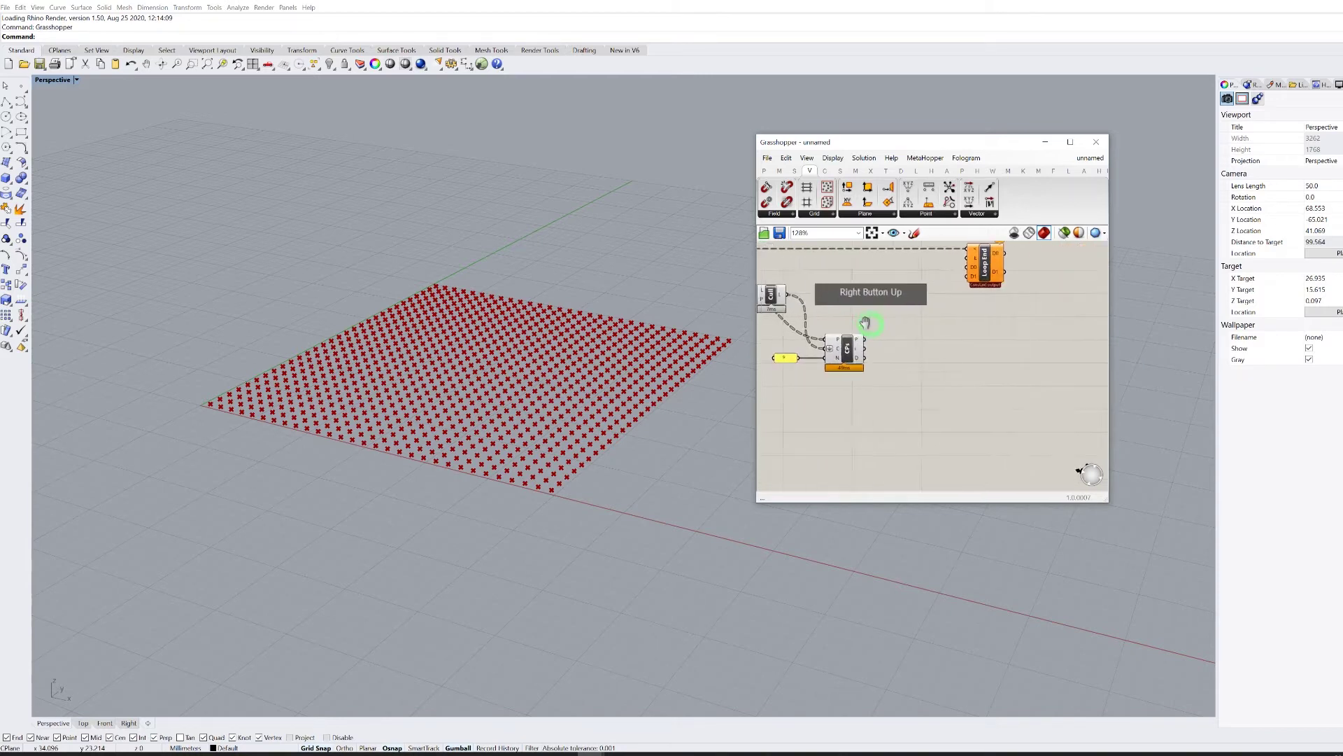
pyautogui.click(779, 171)
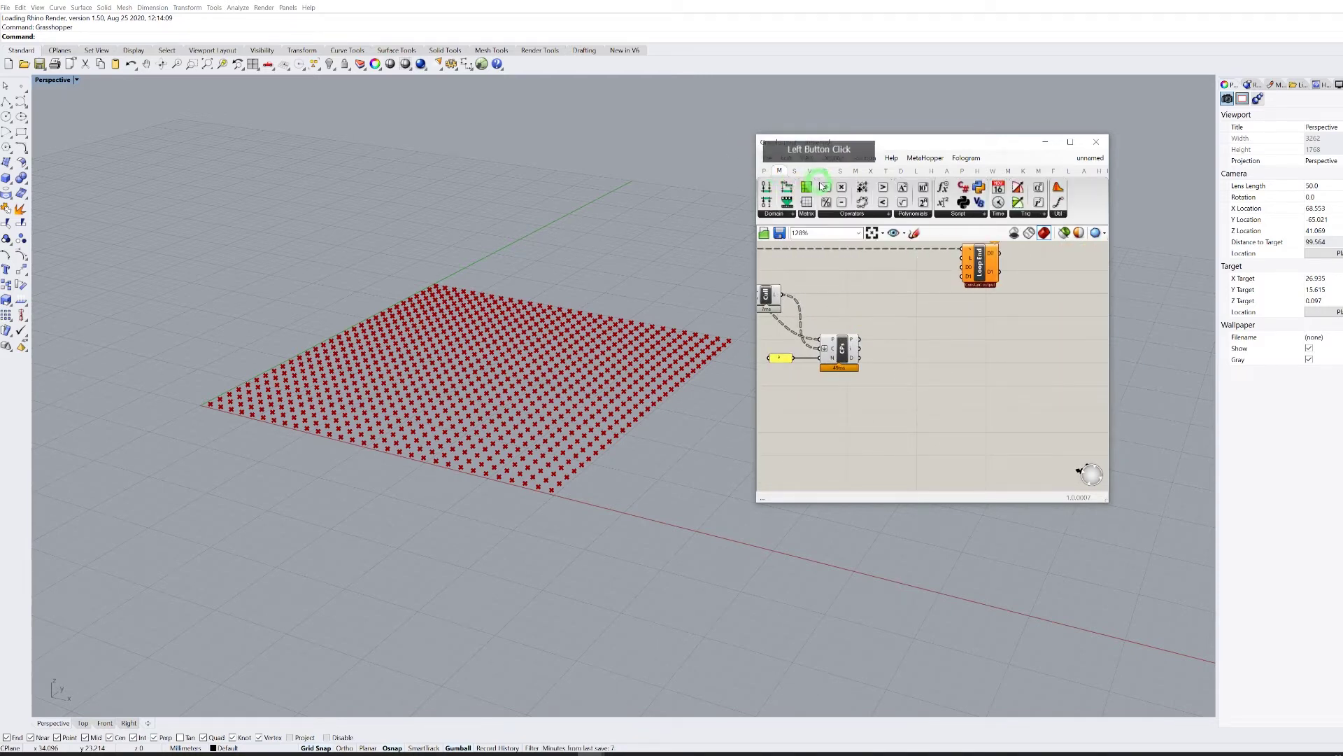
pyautogui.click(885, 203)
pyautogui.scroll(2, 926, 356)
pyautogui.click(908, 380)
pyautogui.moveTo(818, 357); pyautogui.dragTo(882, 371)
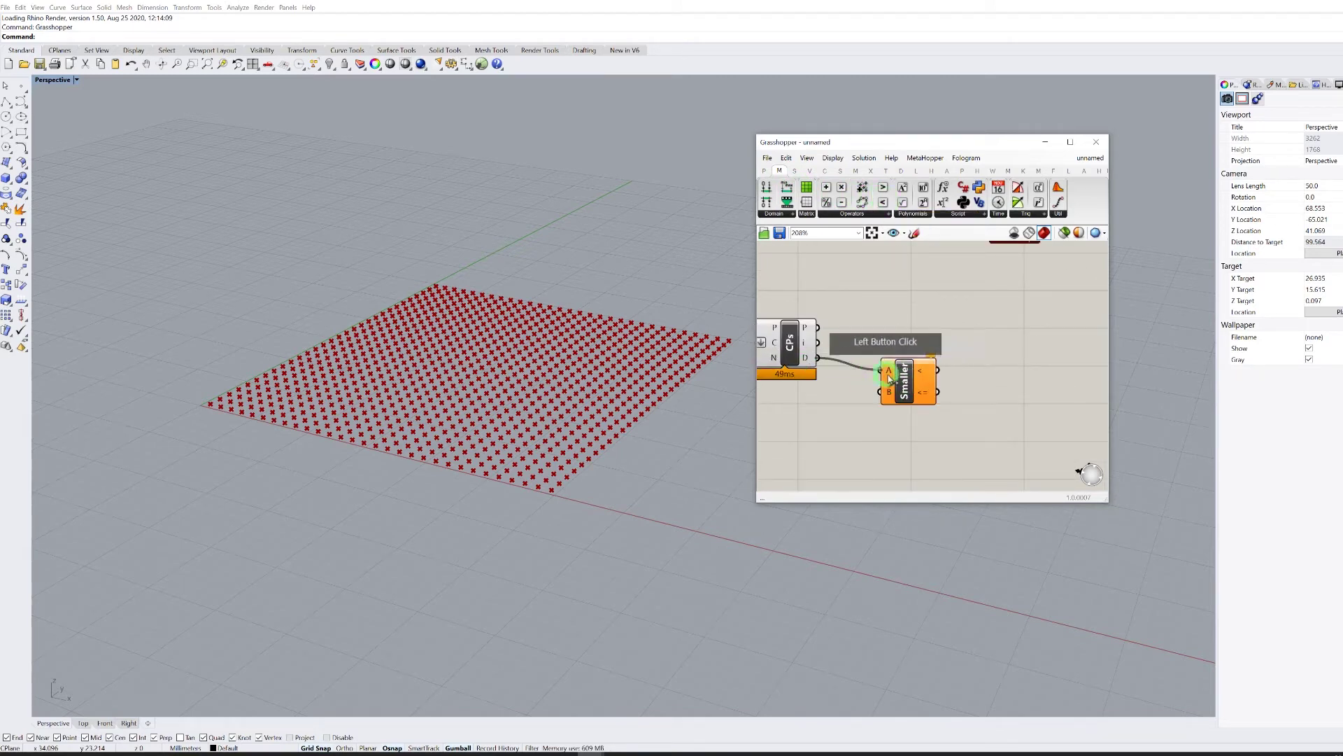
# Add an Addition component below Closest Points and connect the upper panel feeding the square grid to its A input.
pyautogui.moveTo(867, 369); pyautogui.dragTo(1002, 367, button='right')
pyautogui.scroll(-3, 1000, 363)
pyautogui.moveTo(851, 329); pyautogui.dragTo(952, 333, button='right')
pyautogui.click(828, 187)
pyautogui.click(1058, 395)
pyautogui.scroll(-3, 953, 386)
pyautogui.scroll(2, 774, 325)
pyautogui.moveTo(774, 325); pyautogui.dragTo(848, 331, button='right')
pyautogui.scroll(2, 849, 331)
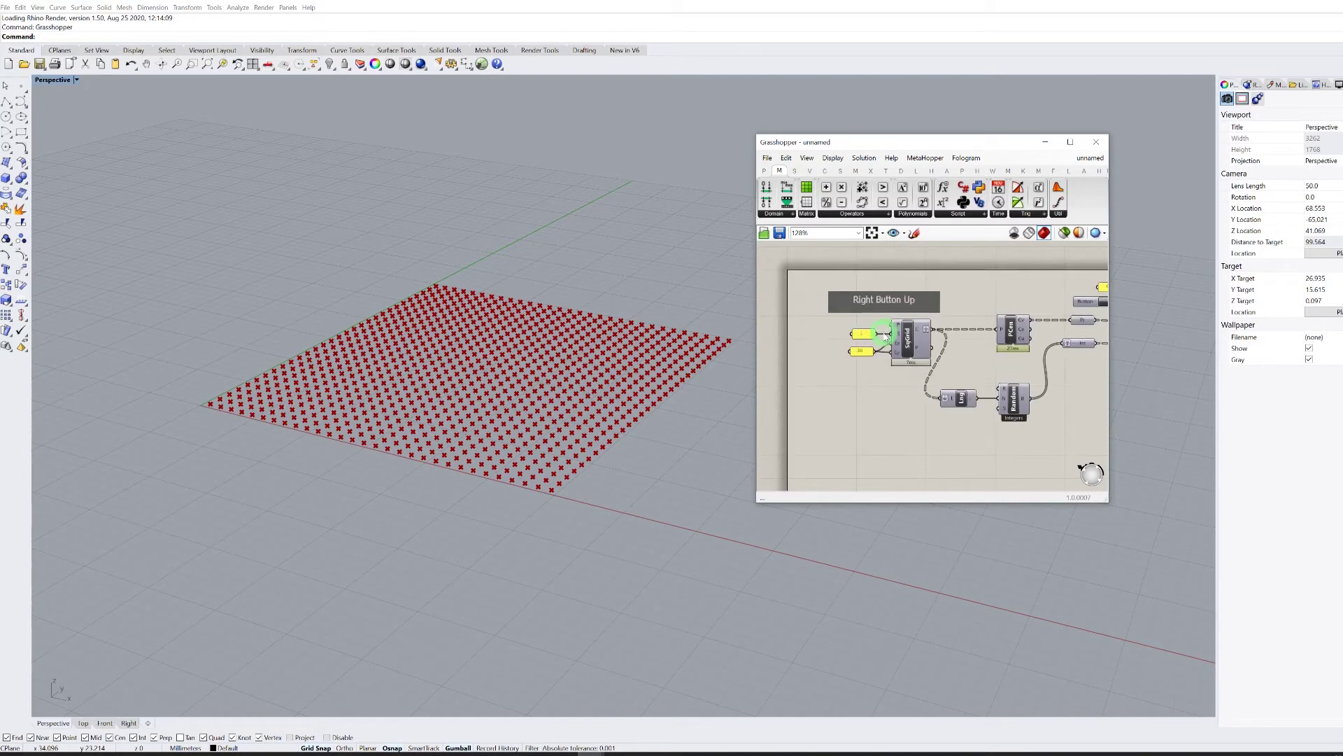
pyautogui.scroll(-11, 871, 312)
pyautogui.moveTo(877, 333); pyautogui.dragTo(1026, 389)
pyautogui.scroll(5, 972, 373)
pyautogui.scroll(6, 1025, 377)
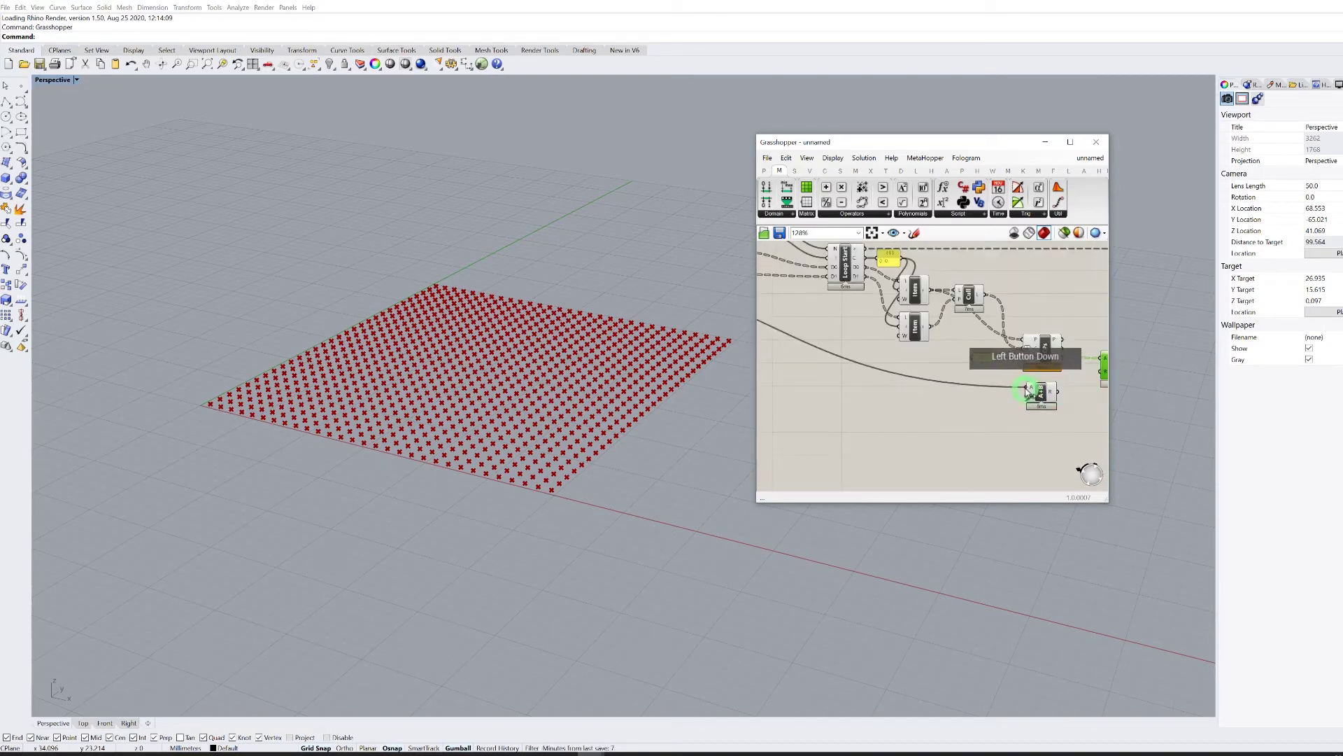
# Place a number slider set to 0.1 beside the Addition component.
pyautogui.moveTo(1011, 387); pyautogui.dragTo(893, 369, button='right')
pyautogui.rightClick(852, 378)
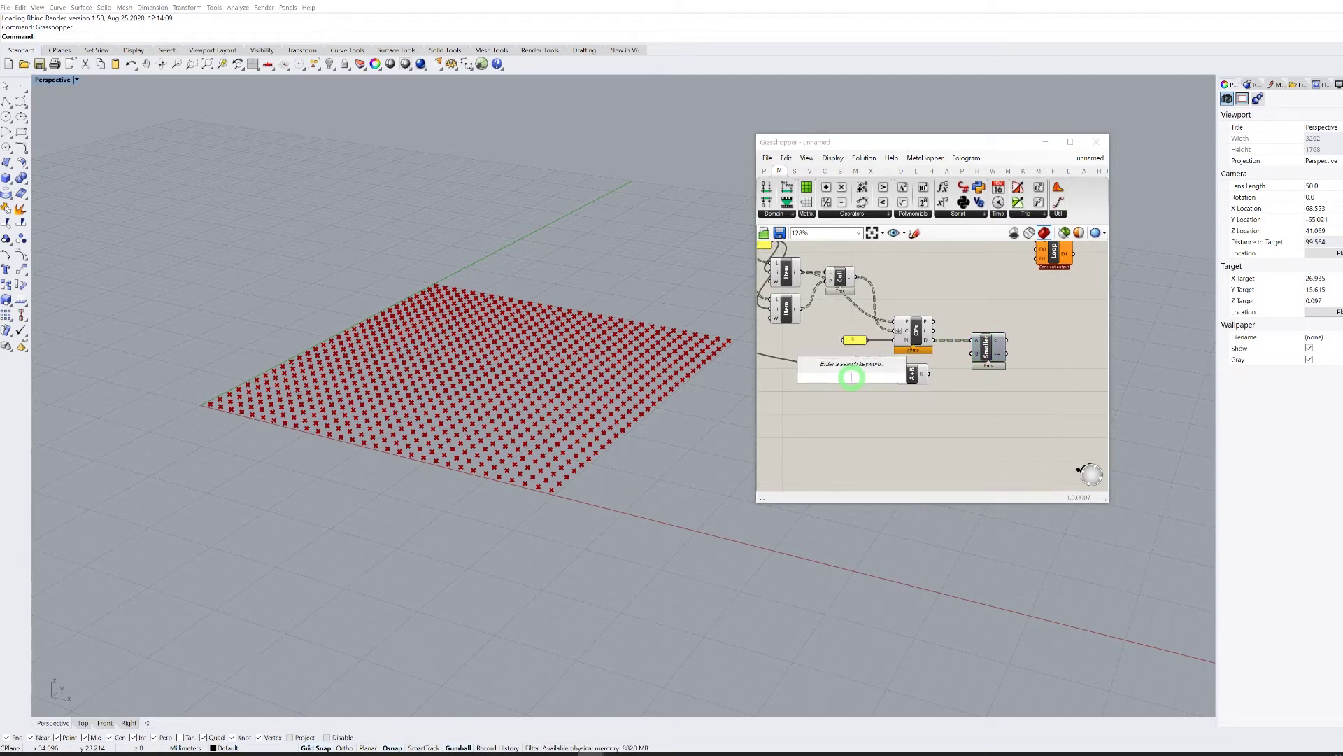
pyautogui.write('.')
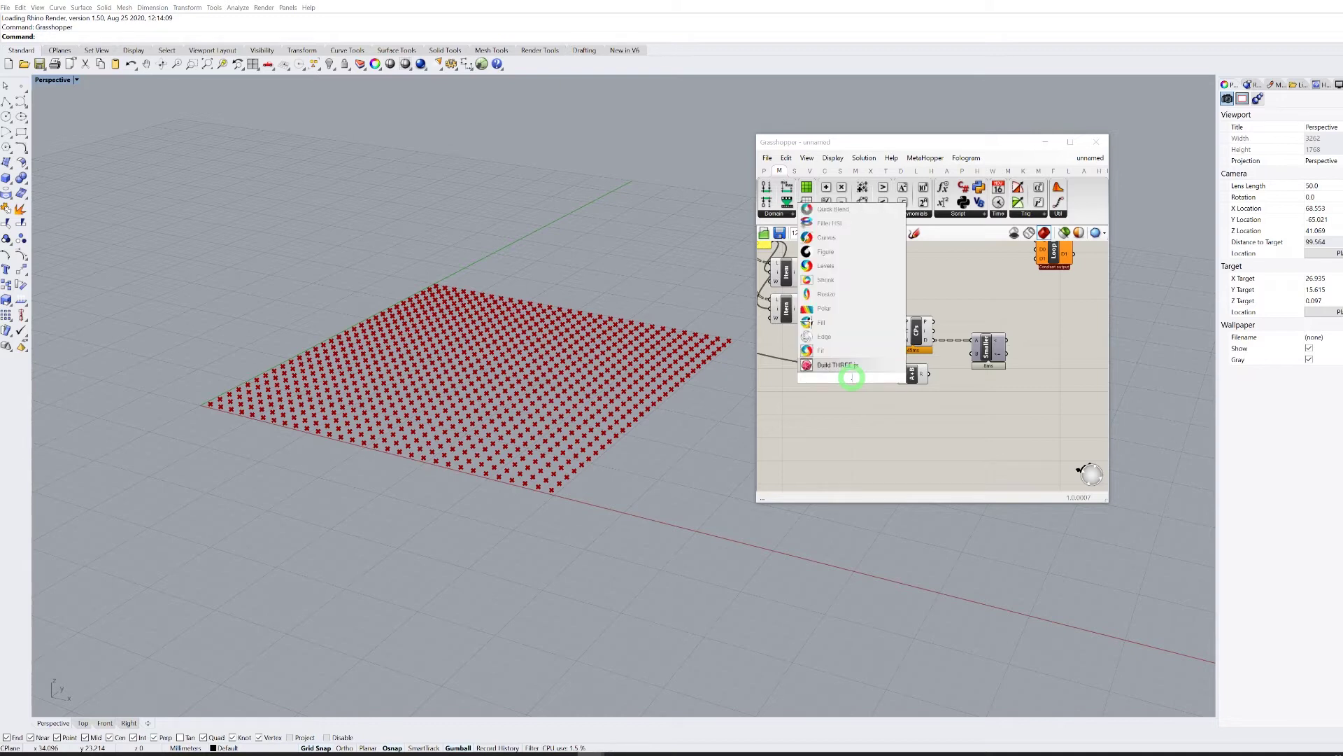
pyautogui.write('1')
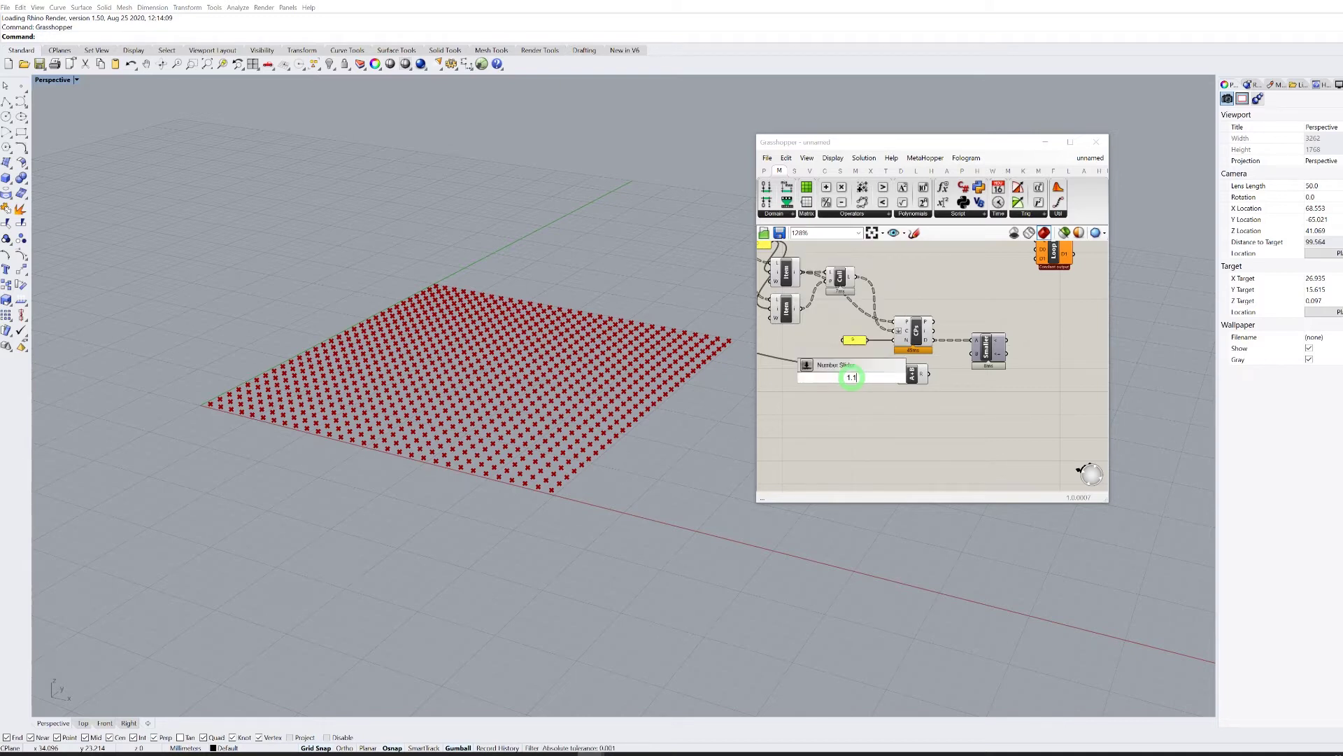
pyautogui.write('.1')
pyautogui.press('Return')
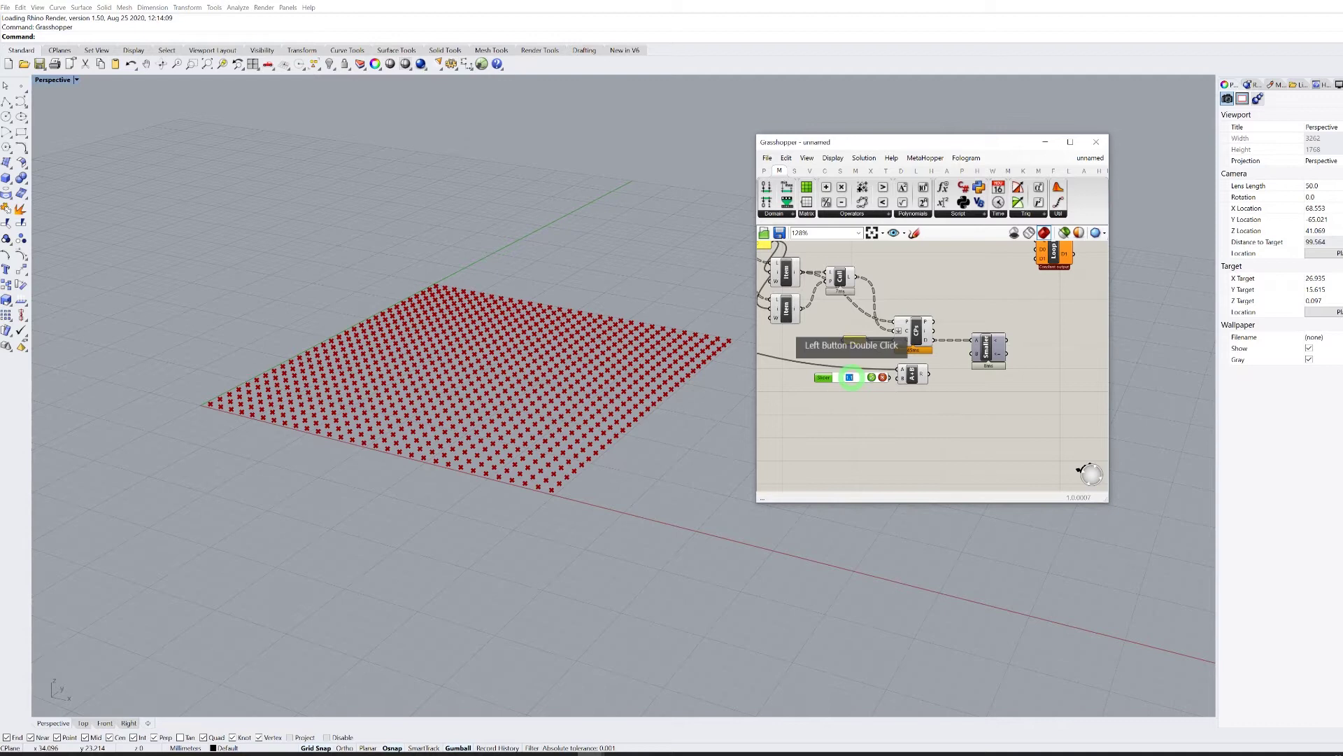
pyautogui.hotkey('shift', 'Return')
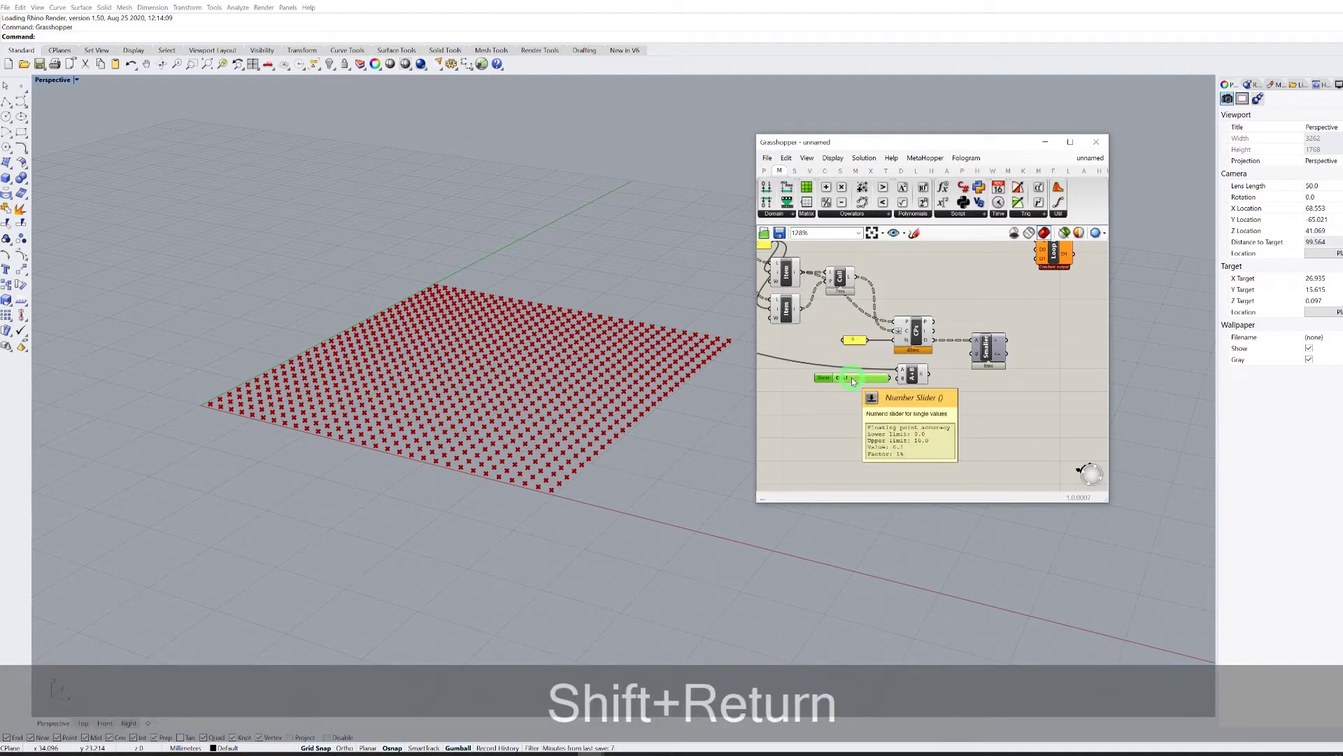
# Connect the slider to the Addition component's B input and the addition result to Smaller Than's B input.
pyautogui.scroll(2, 897, 379)
pyautogui.click(951, 370)
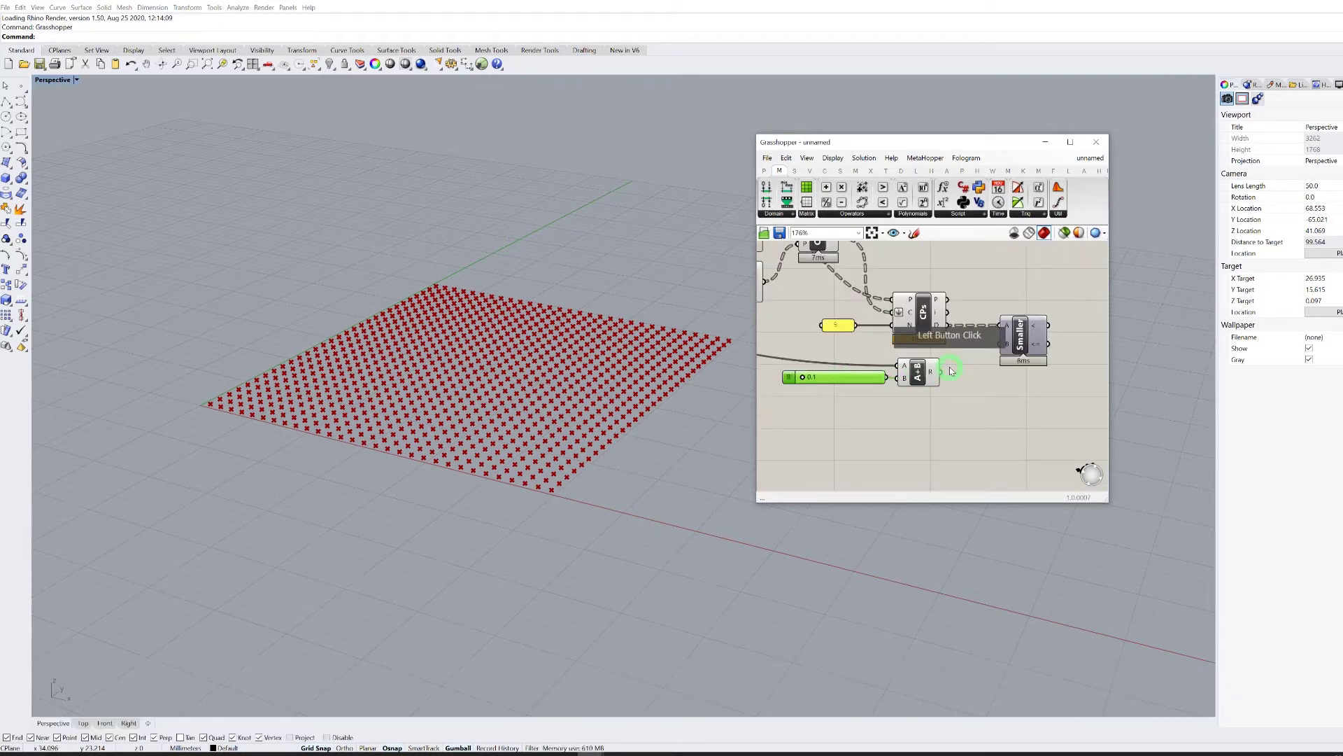
pyautogui.moveTo(945, 372); pyautogui.dragTo(1004, 346)
pyautogui.moveTo(1006, 285); pyautogui.dragTo(886, 327, button='right')
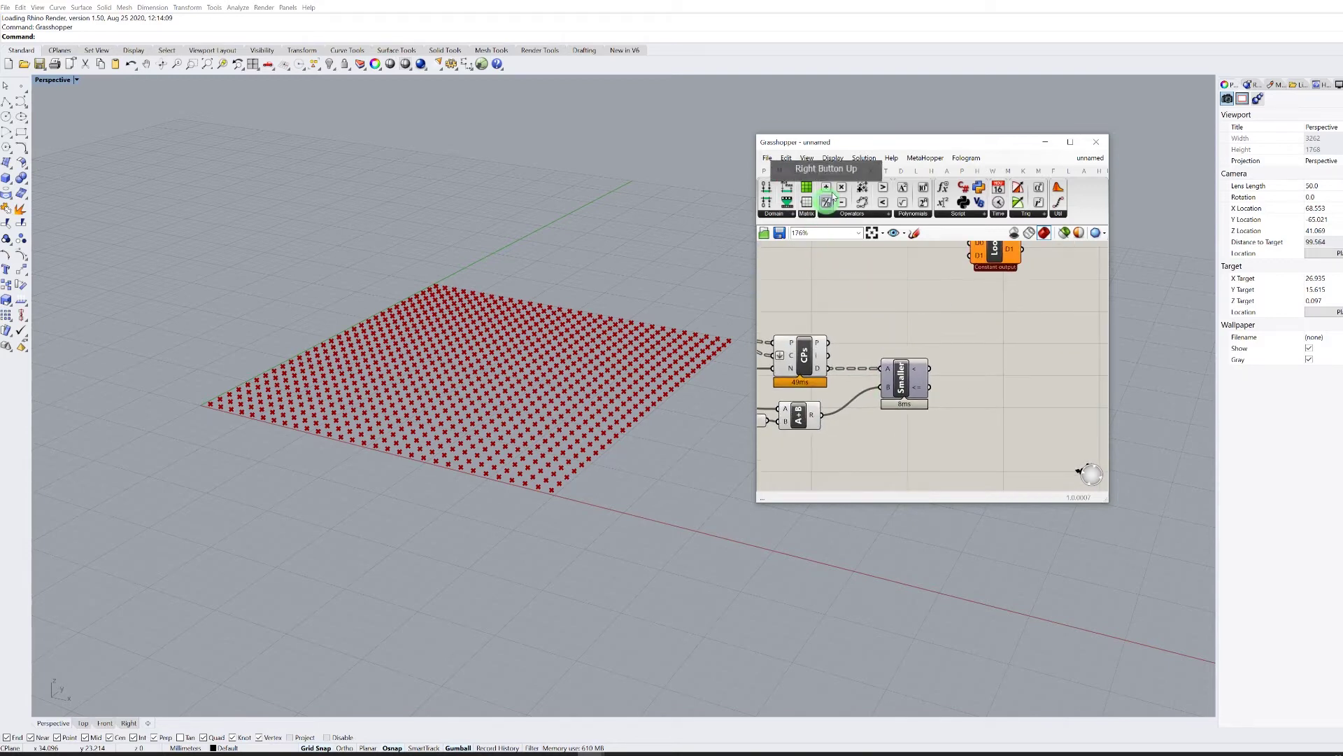
# Add a second Cull Pattern component, feeding Closest Points' point output into L and Smaller Than's < output into P.
pyautogui.click(795, 172)
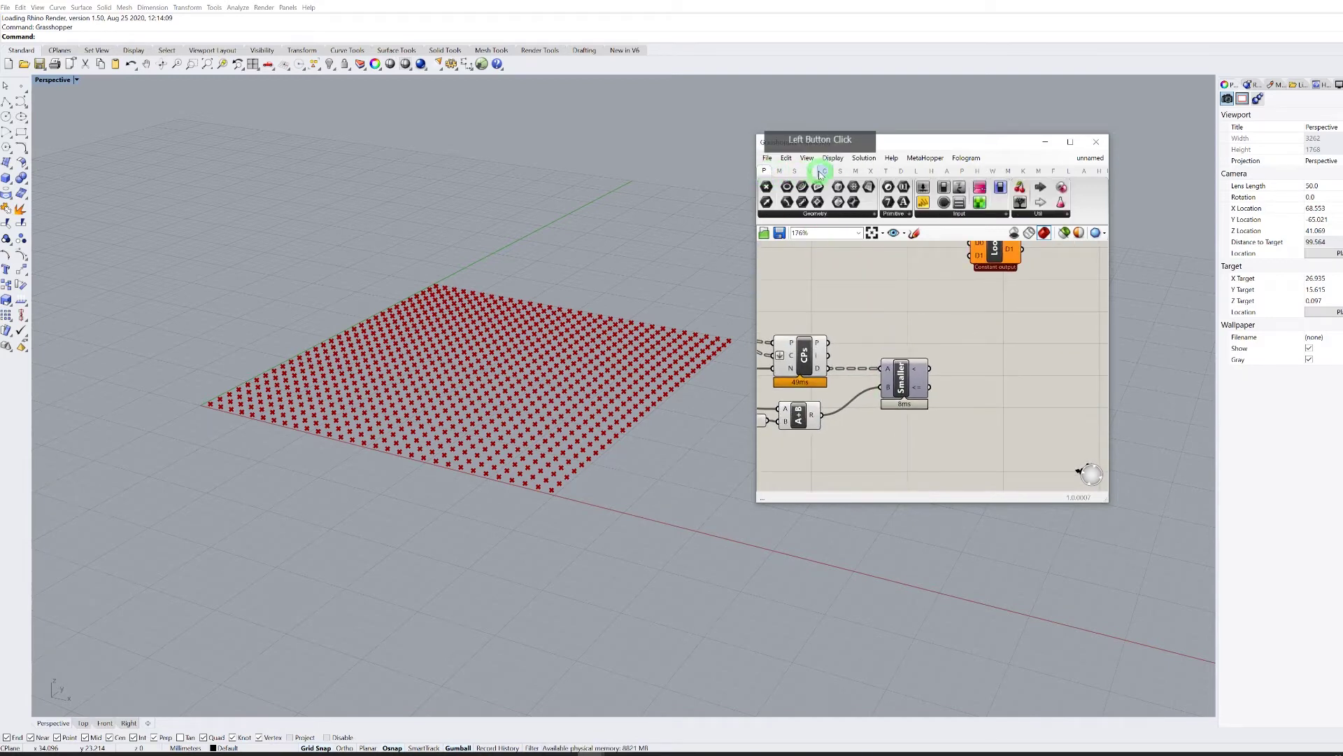
pyautogui.click(843, 203)
pyautogui.click(945, 376)
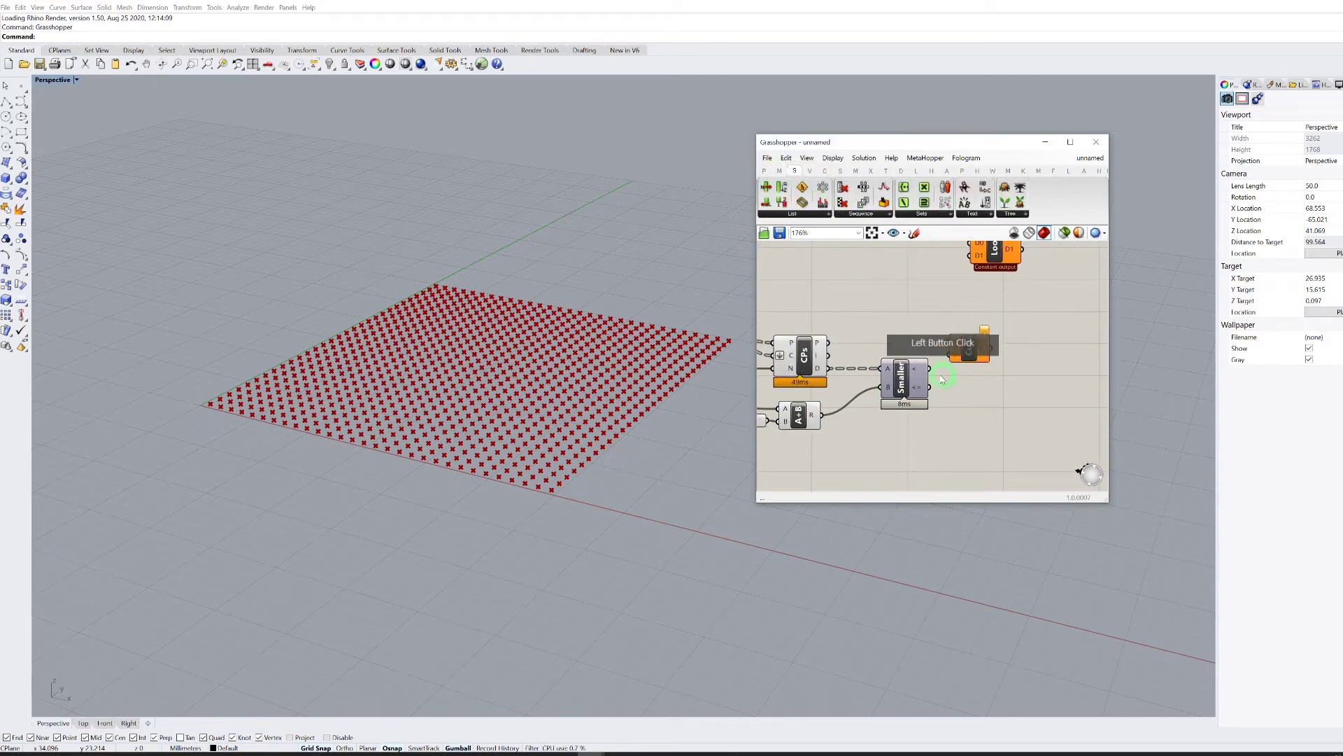
pyautogui.moveTo(943, 363); pyautogui.dragTo(953, 354)
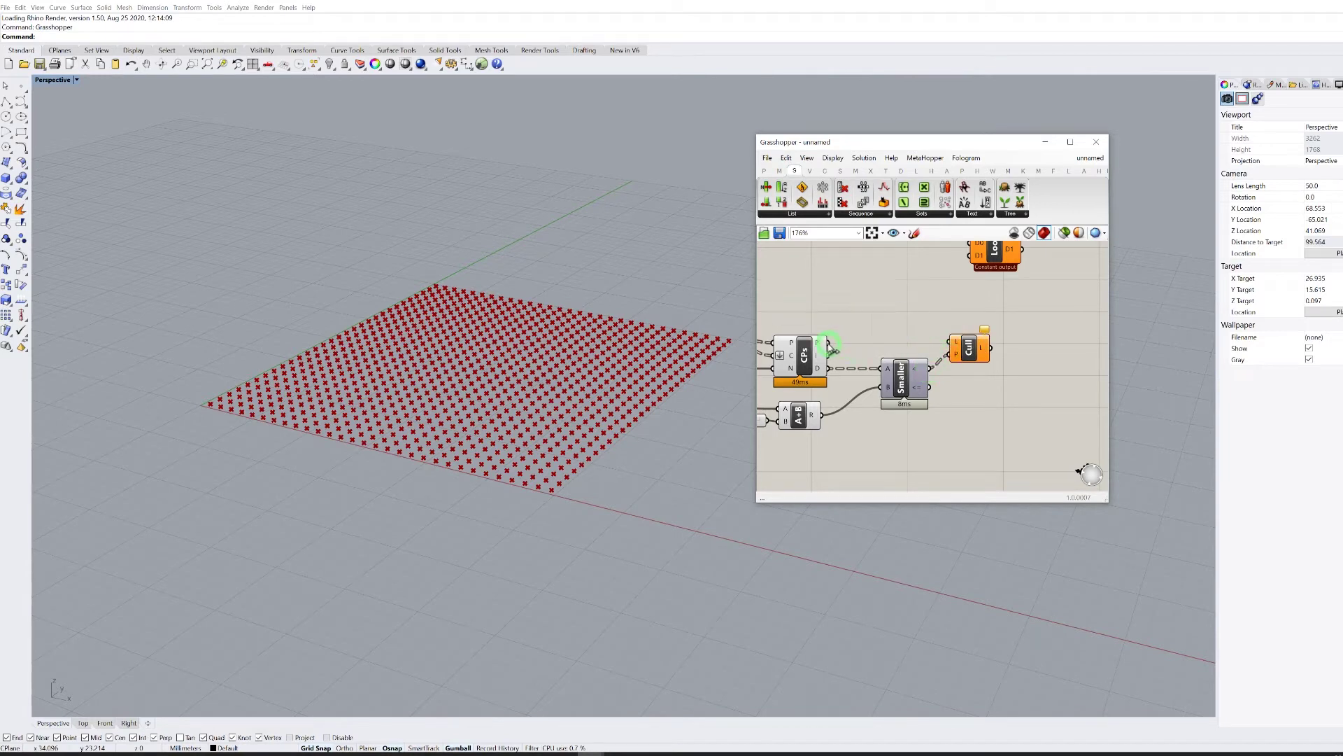
pyautogui.moveTo(820, 343); pyautogui.dragTo(981, 349)
pyautogui.moveTo(982, 349)
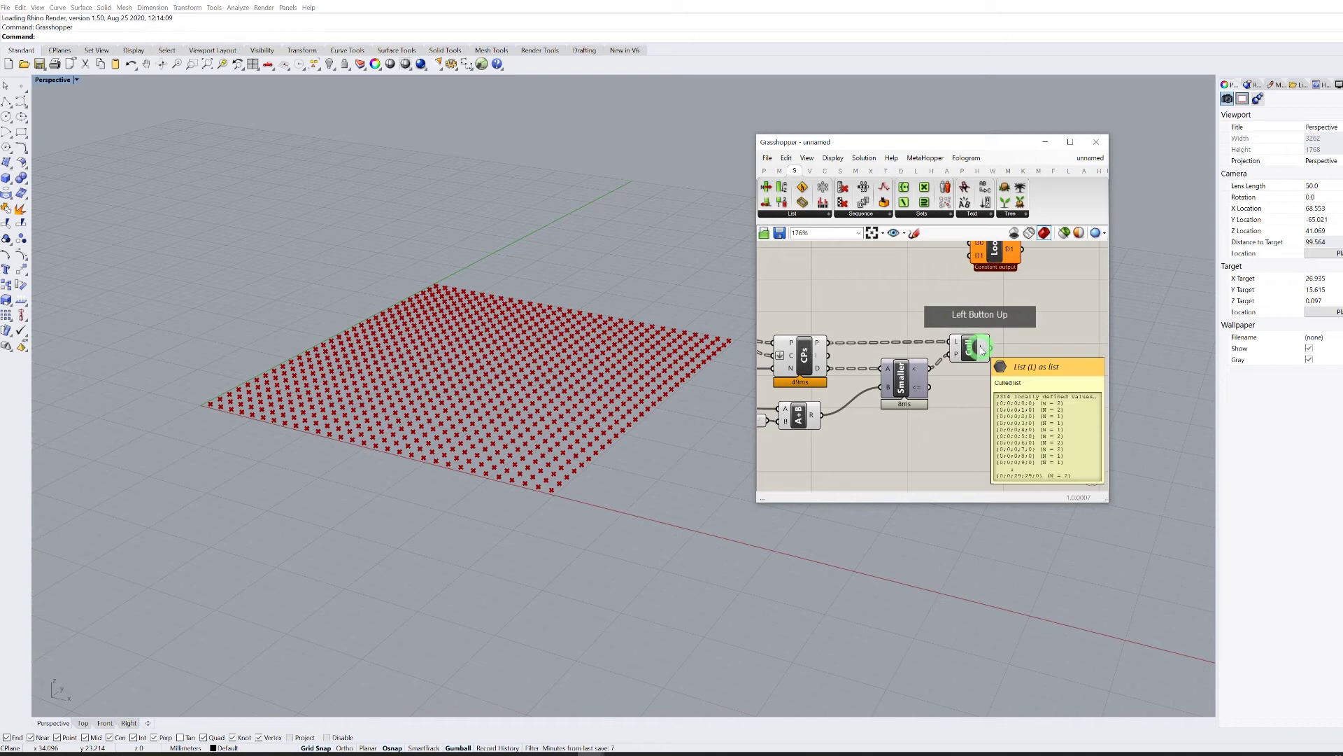
# Add a List Length component after the second Cull Pattern and connect the culled list to it.
pyautogui.scroll(-3, 847, 343)
pyautogui.moveTo(998, 315); pyautogui.dragTo(967, 361, button='right')
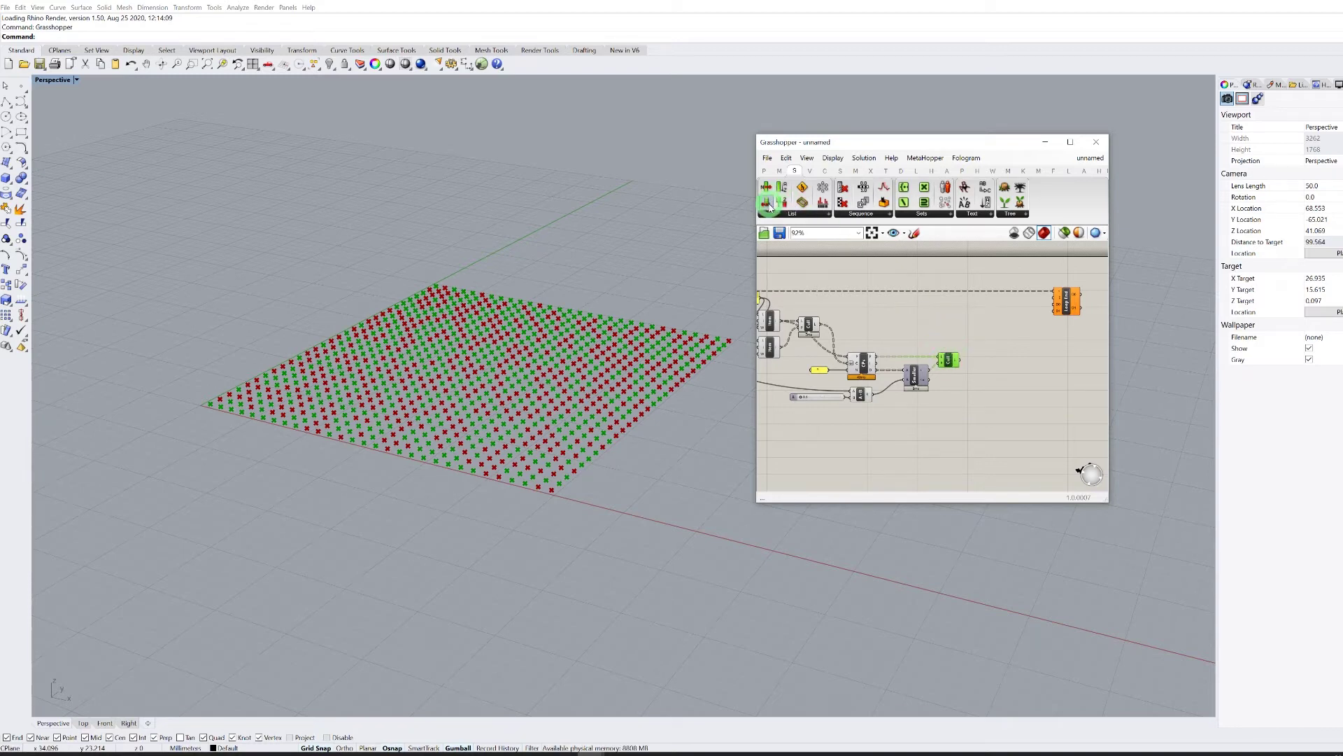
pyautogui.click(769, 203)
pyautogui.scroll(3, 986, 371)
pyautogui.click(975, 357)
pyautogui.moveTo(936, 352); pyautogui.dragTo(959, 356)
pyautogui.click(970, 359)
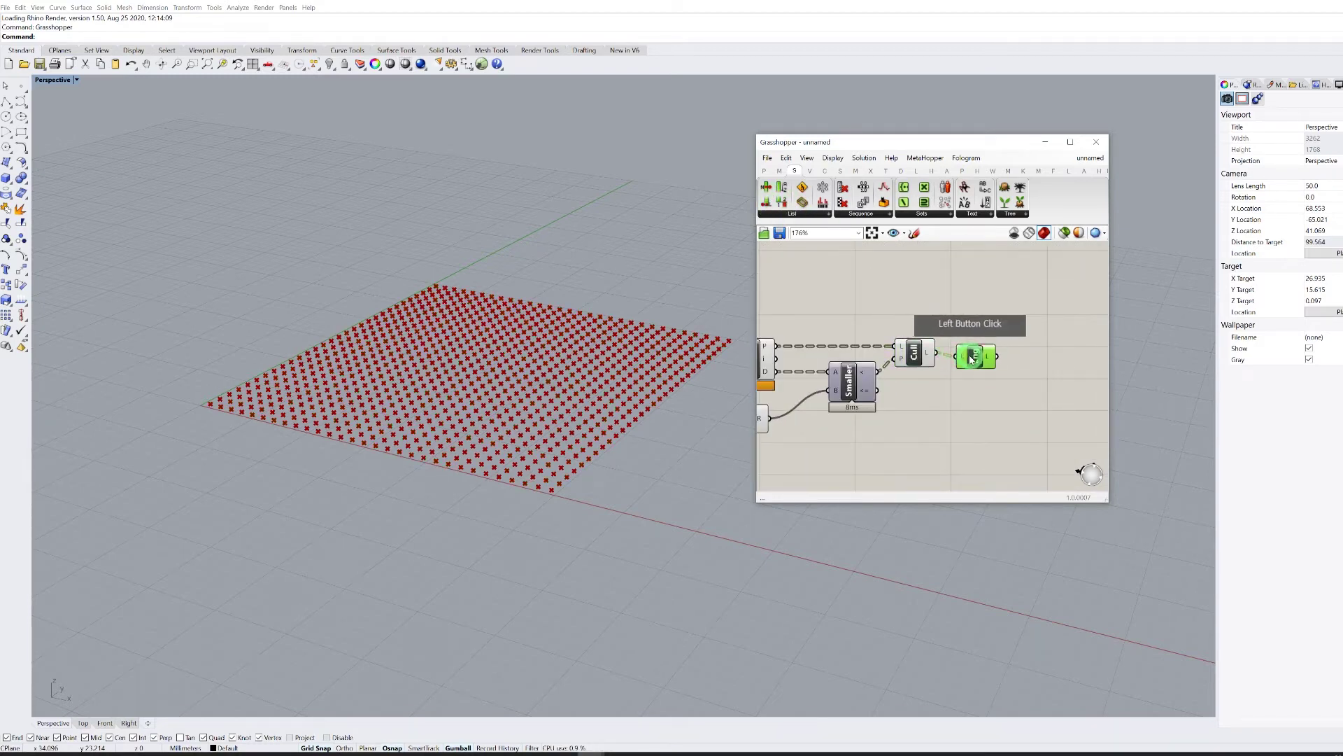
pyautogui.rightClick(965, 356)
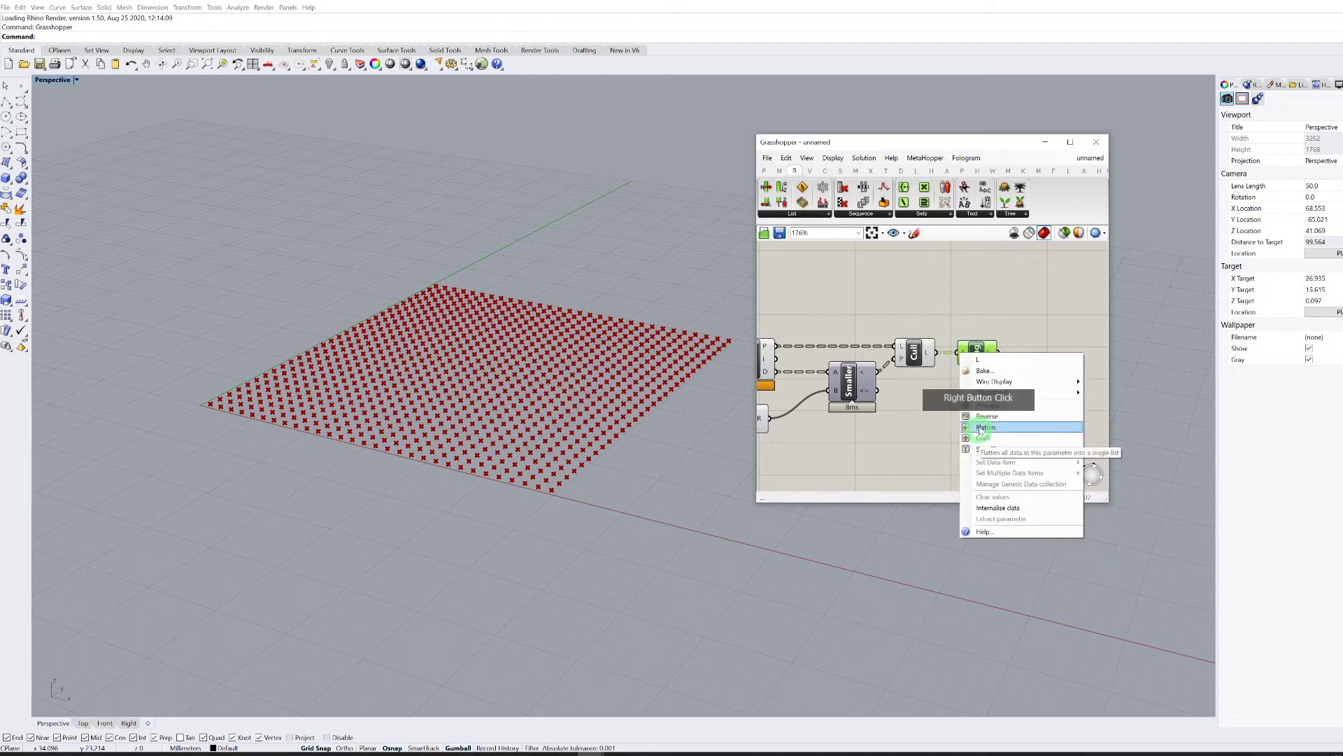
pyautogui.click(977, 288)
pyautogui.moveTo(990, 354)
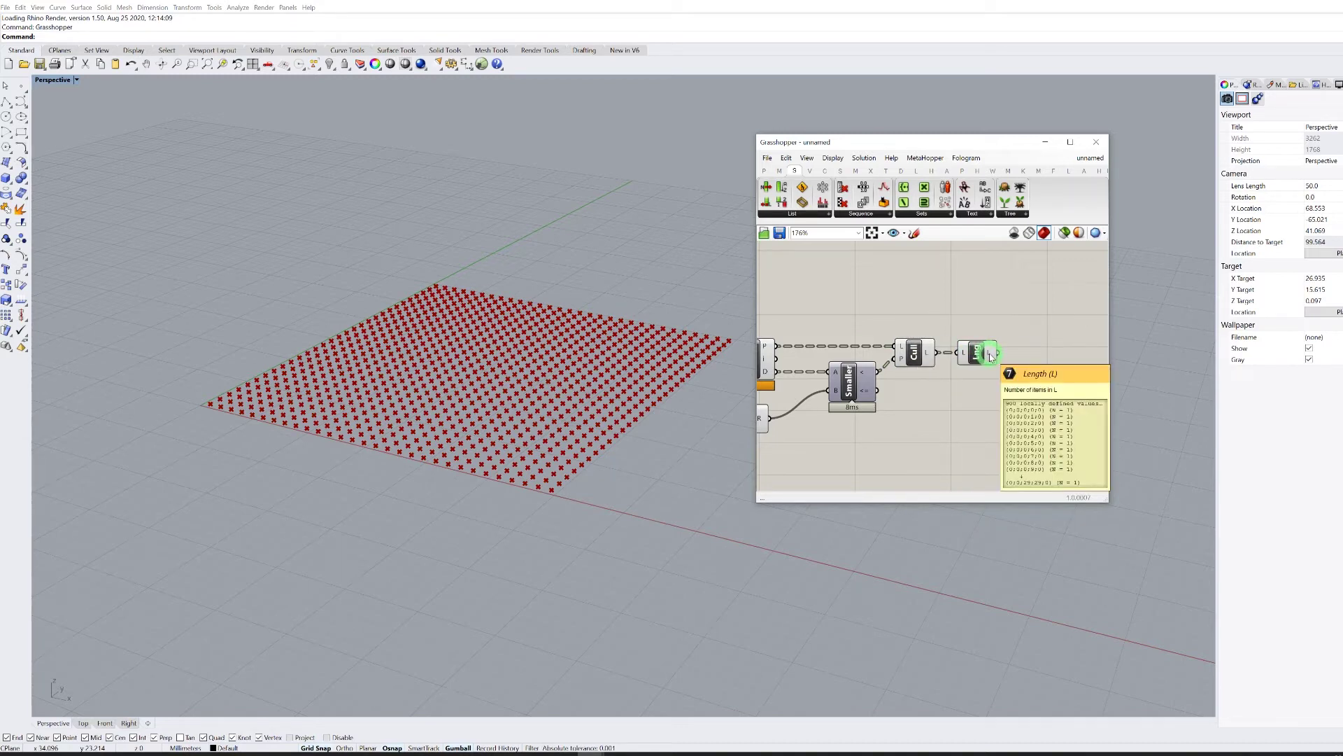
# Check the List Length output in a temporary panel and delete that panel.
pyautogui.moveTo(990, 354); pyautogui.dragTo(843, 359, button='right')
pyautogui.click(764, 171)
pyautogui.click(921, 203)
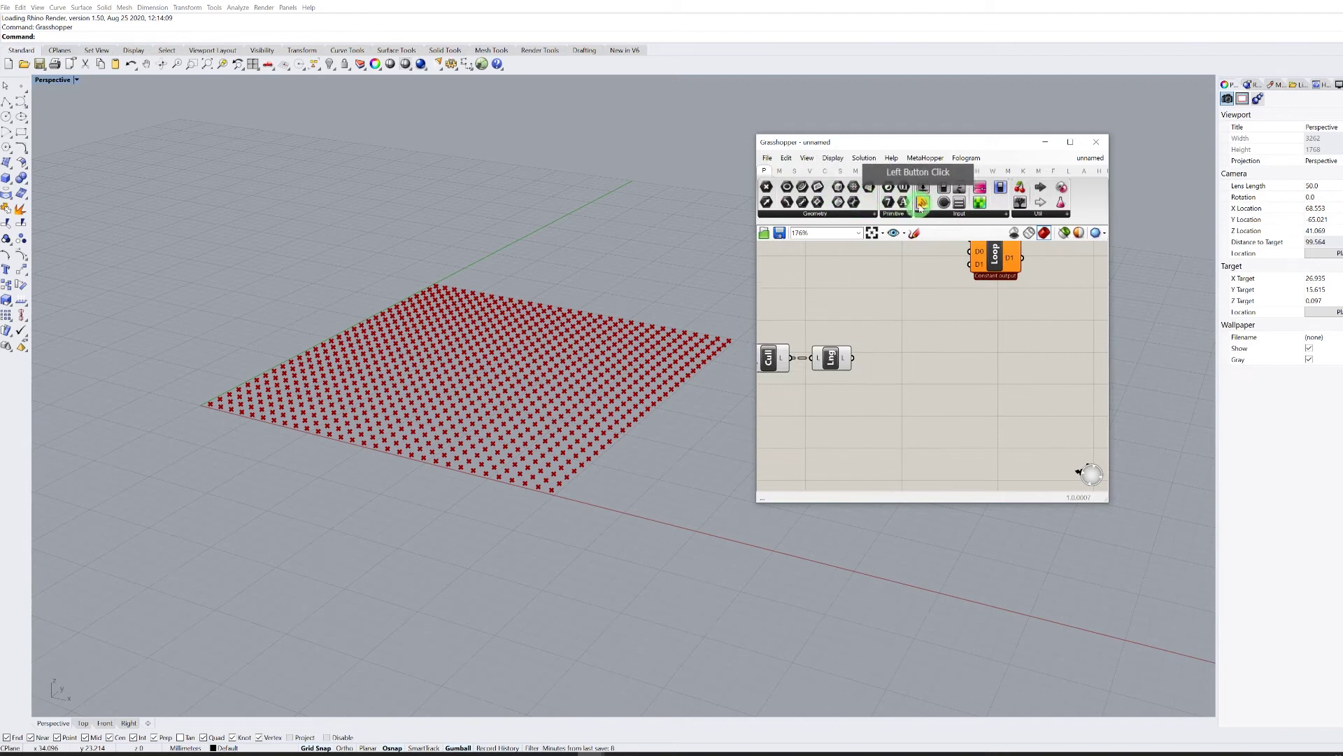
pyautogui.click(953, 355)
pyautogui.moveTo(853, 357); pyautogui.dragTo(902, 355)
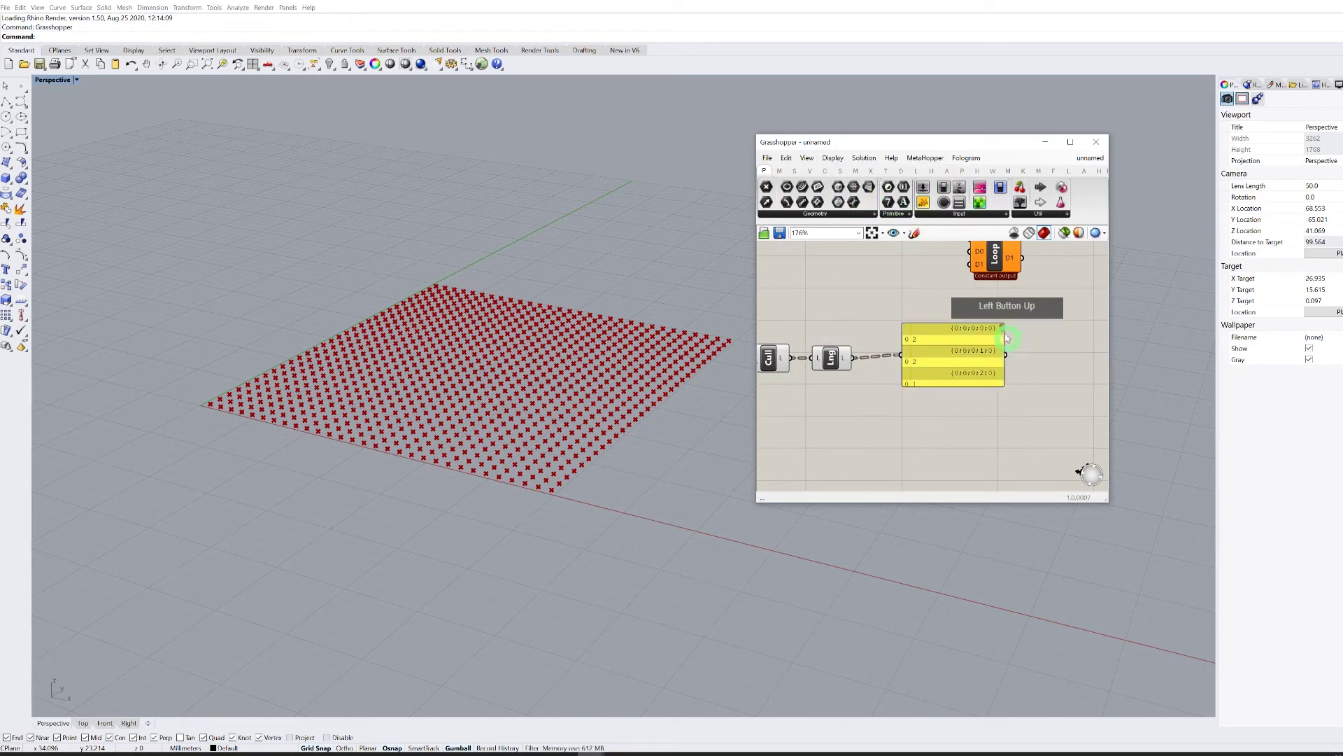
pyautogui.moveTo(1004, 330); pyautogui.dragTo(1005, 389)
pyautogui.click(963, 364)
pyautogui.press('Delete')
# Add another Smaller Than component after List Length and connect the length output to its A input.
pyautogui.scroll(-1, 945, 335)
pyautogui.moveTo(898, 325); pyautogui.dragTo(957, 321, button='right')
pyautogui.scroll(-3, 958, 323)
pyautogui.click(779, 171)
pyautogui.click(881, 203)
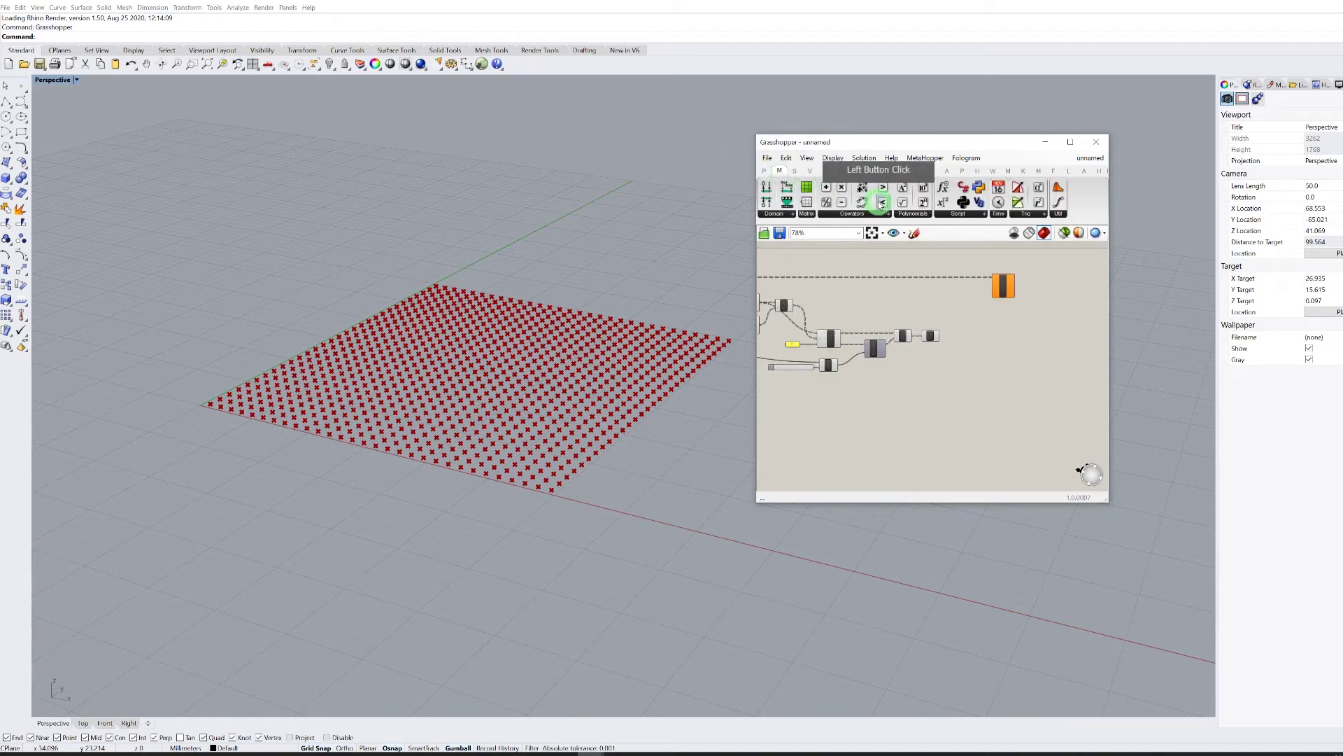
pyautogui.scroll(8, 995, 320)
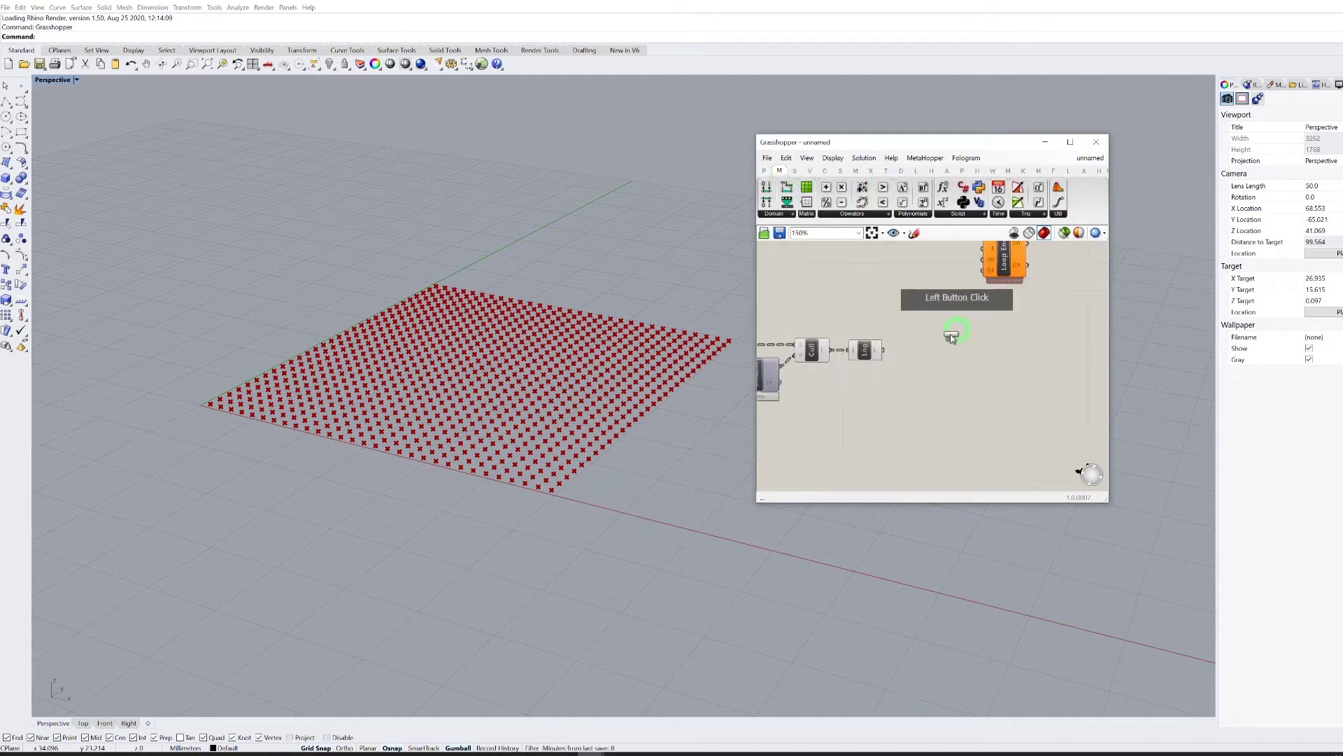
pyautogui.click(931, 361)
pyautogui.moveTo(831, 354); pyautogui.dragTo(901, 347)
pyautogui.moveTo(914, 360); pyautogui.dragTo(1003, 367)
pyautogui.scroll(-3, 916, 362)
pyautogui.click(887, 393)
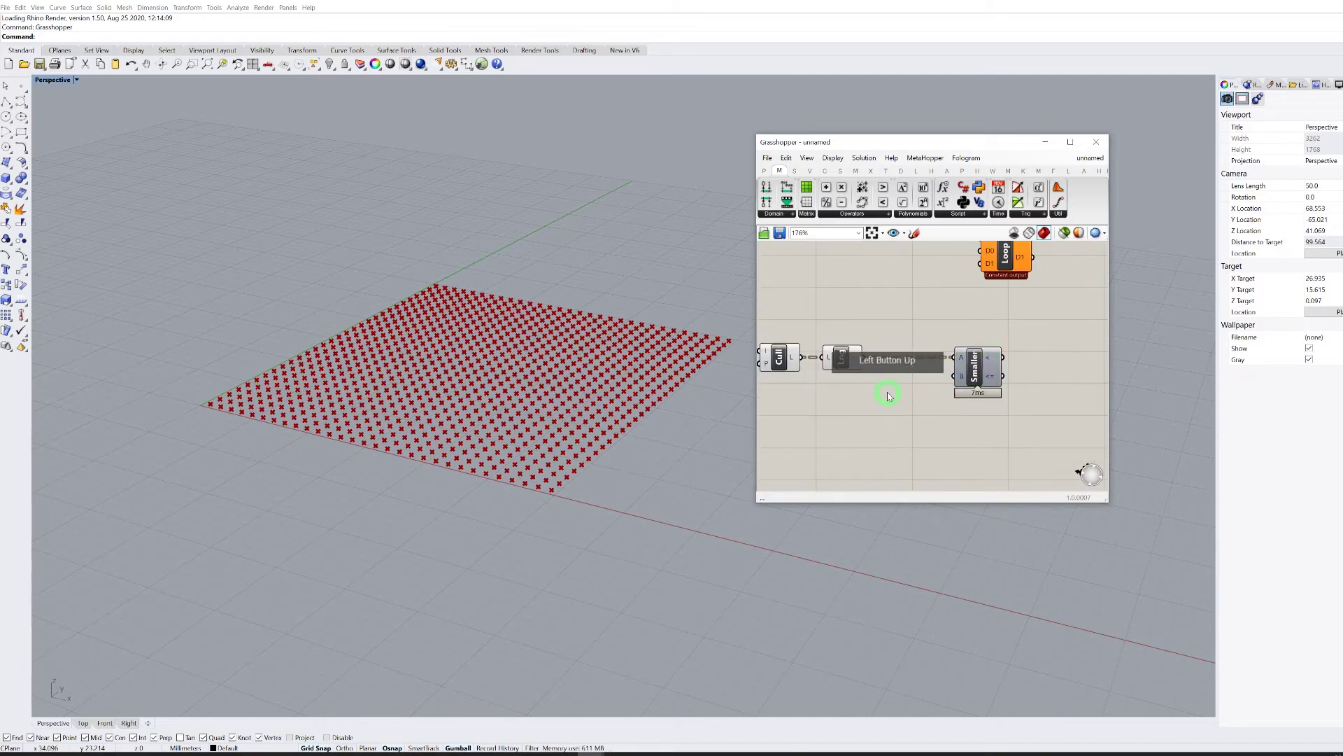
pyautogui.doubleClick(888, 394)
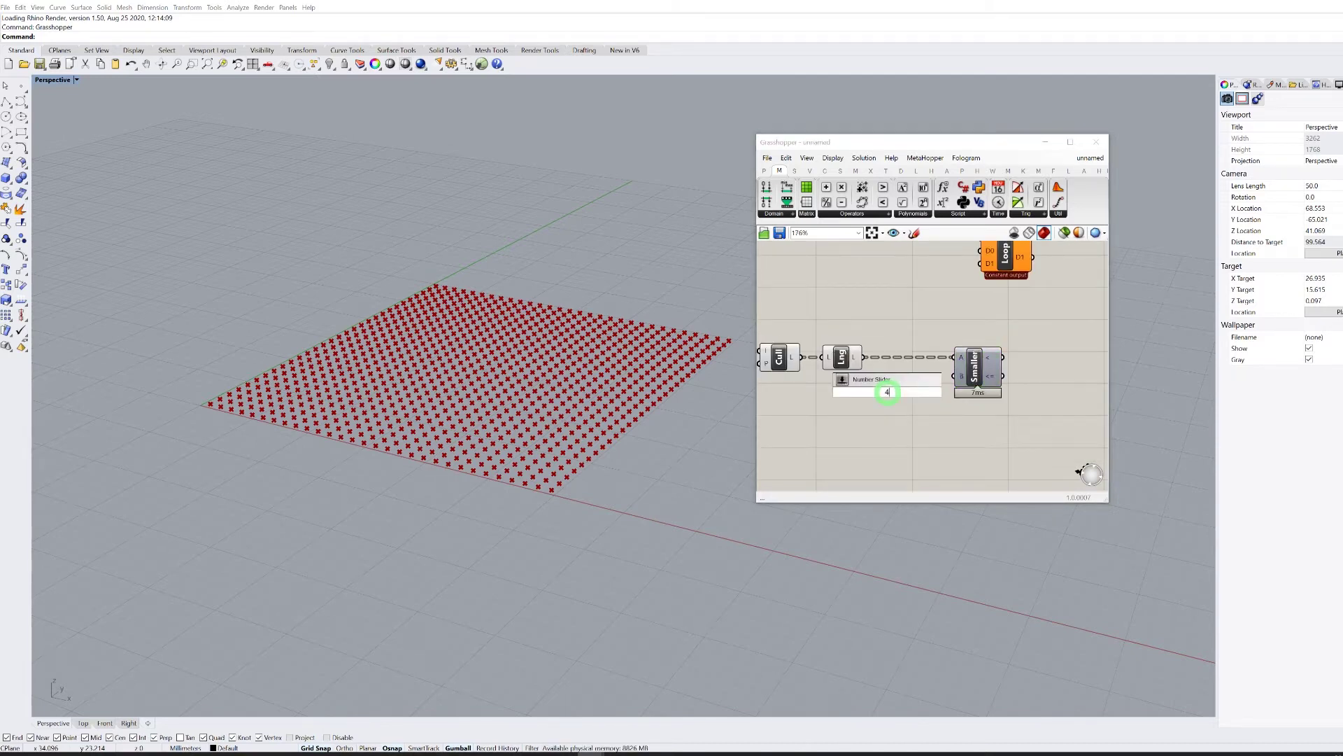
pyautogui.write('4')
pyautogui.hotkey('shift', 'Return')
pyautogui.click(889, 394)
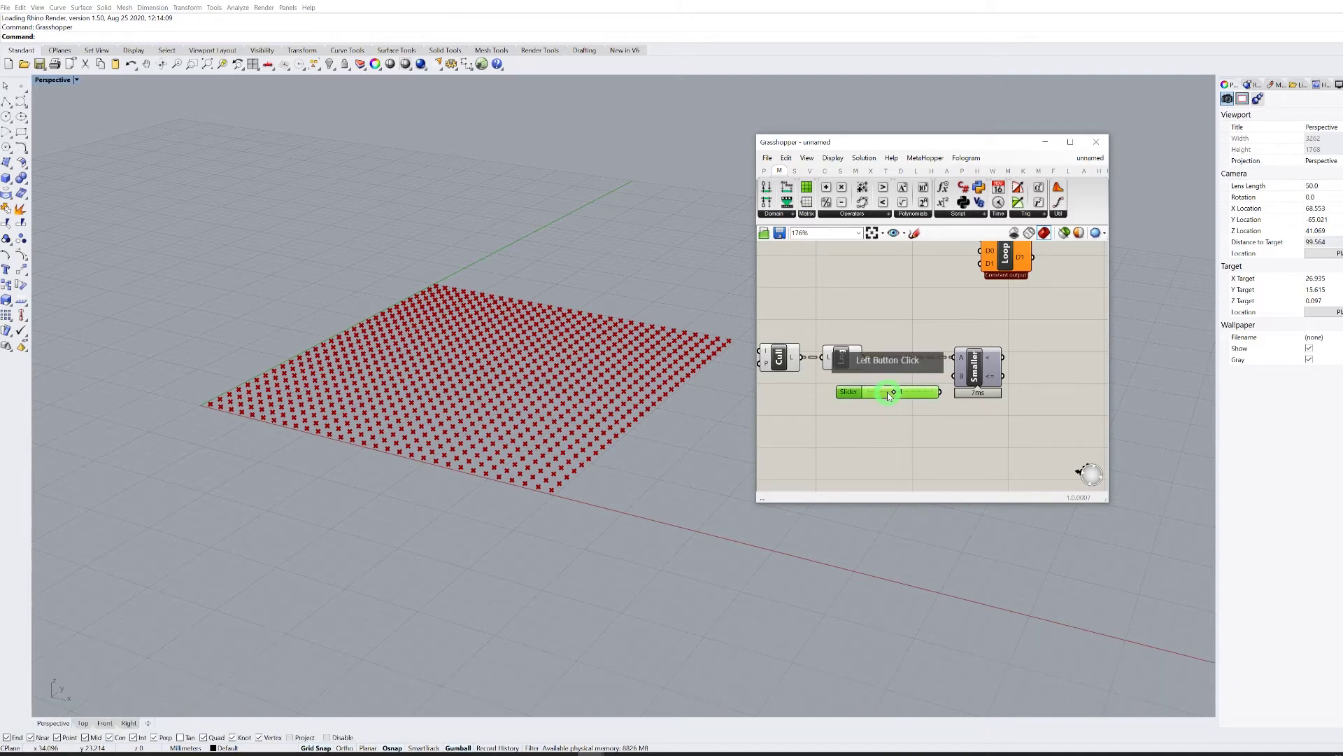
# Add a small panel containing 4 and connect it to the B input of the second Smaller Than component.
pyautogui.doubleClick(887, 392)
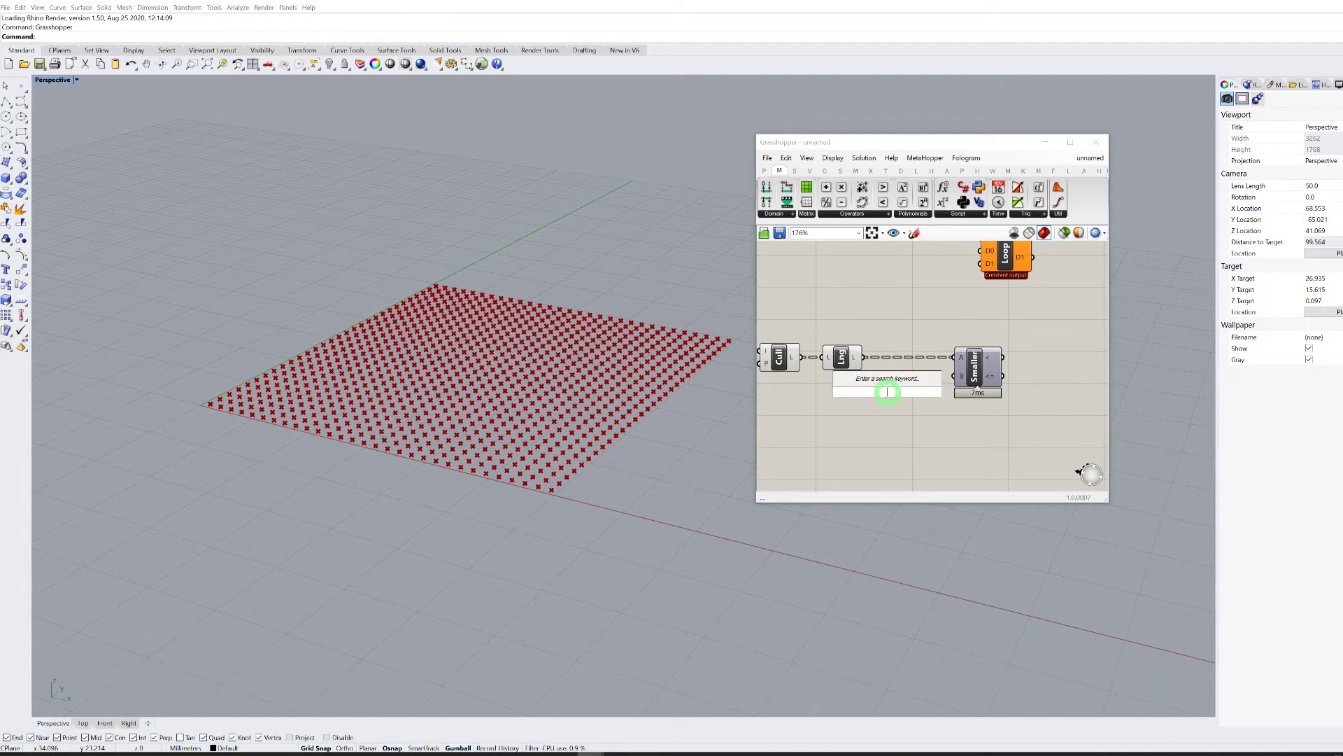
pyautogui.write('pan')
pyautogui.press('Return')
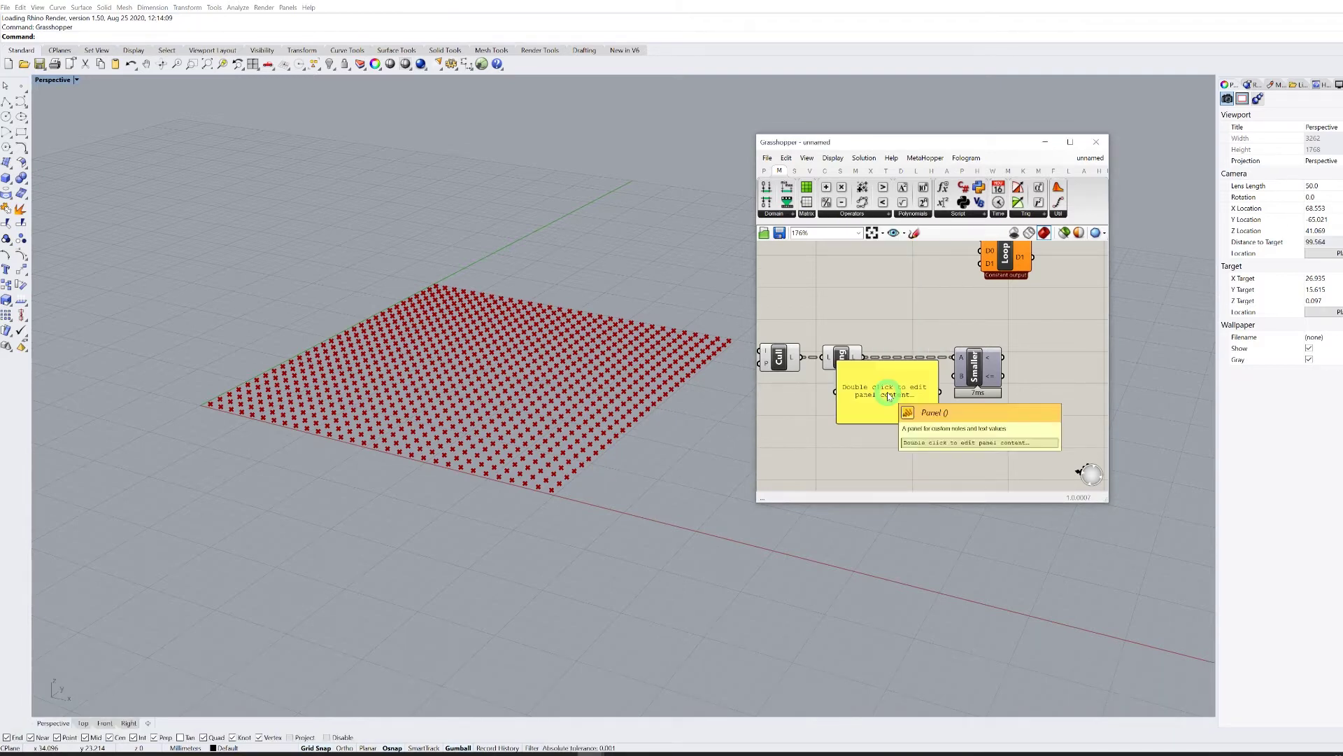
pyautogui.hotkey('shift', 'Return')
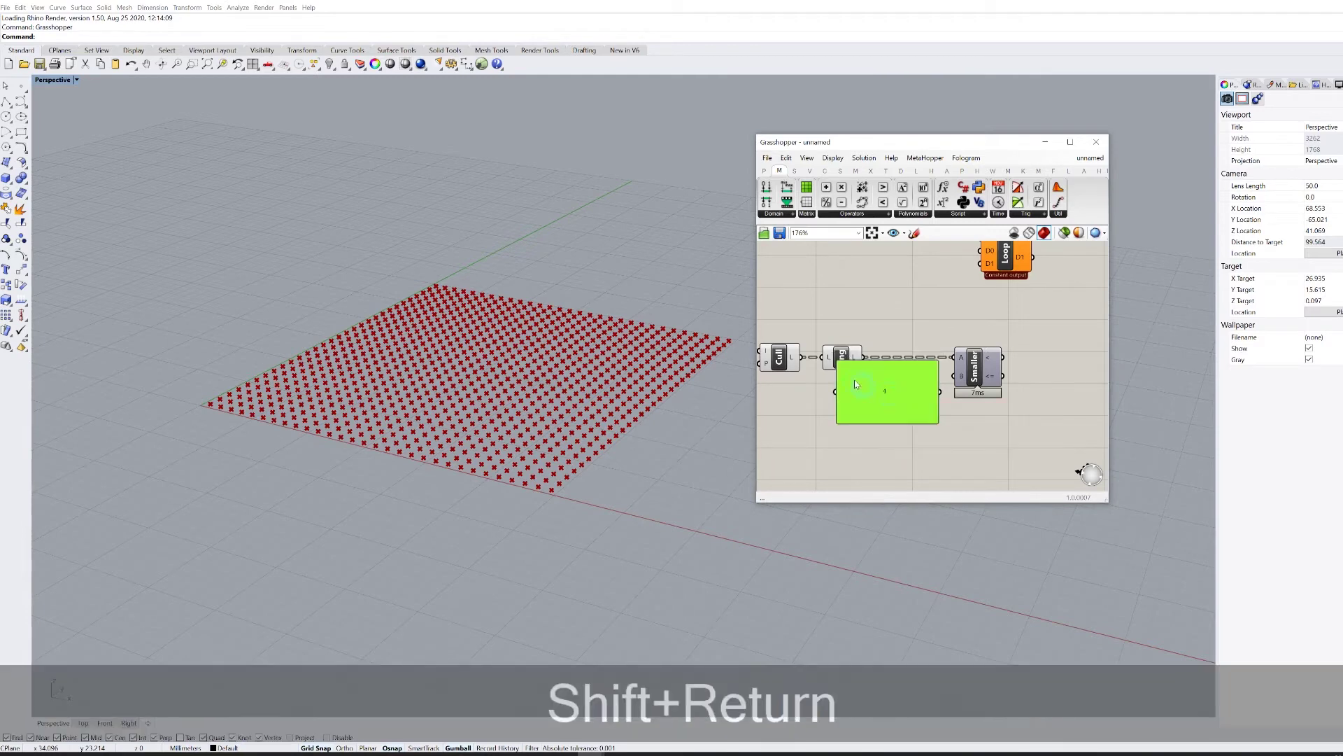
pyautogui.moveTo(838, 363); pyautogui.dragTo(906, 411)
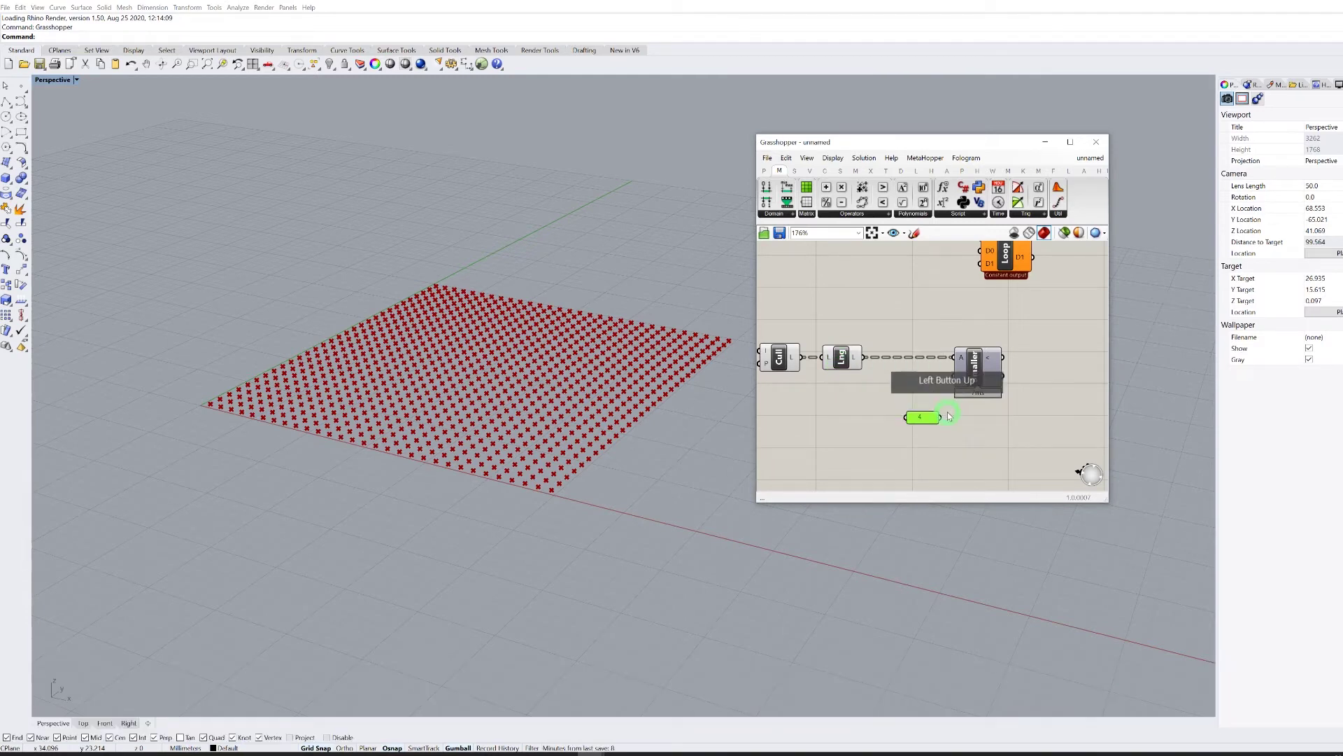
pyautogui.scroll(1, 952, 413)
pyautogui.moveTo(954, 370); pyautogui.dragTo(924, 382)
# Add a Larger Than component above the second Smaller Than component.
pyautogui.click(978, 304)
pyautogui.moveTo(962, 299); pyautogui.dragTo(933, 356, button='right')
pyautogui.click(885, 187)
pyautogui.click(934, 354)
# Move Loop End further along to make room after the two comparison components.
pyautogui.scroll(-2, 927, 345)
pyautogui.keyDown('shift'); pyautogui.click(949, 302); pyautogui.keyUp('shift')
pyautogui.keyDown('shift'); pyautogui.moveTo(949, 303); pyautogui.dragTo(1066, 303); pyautogui.keyUp('shift')
# Connect the length output to the Larger Than A input and supply its B input with a copied panel set to 2.
pyautogui.scroll(2, 903, 365)
pyautogui.moveTo(828, 380); pyautogui.dragTo(919, 336)
pyautogui.click(884, 400)
pyautogui.hotkey('ctrl', 'c')
pyautogui.hotkey('ctrl', 'v')
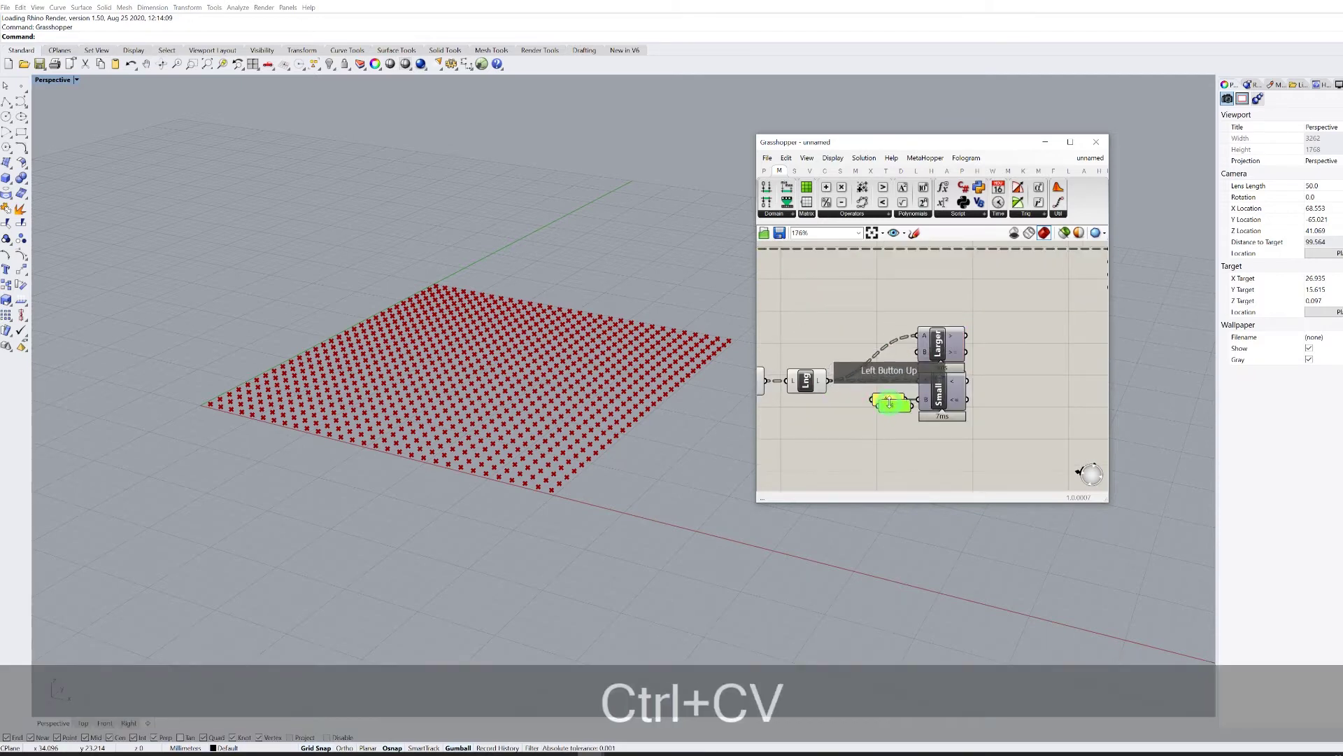
pyautogui.moveTo(889, 404); pyautogui.dragTo(880, 351)
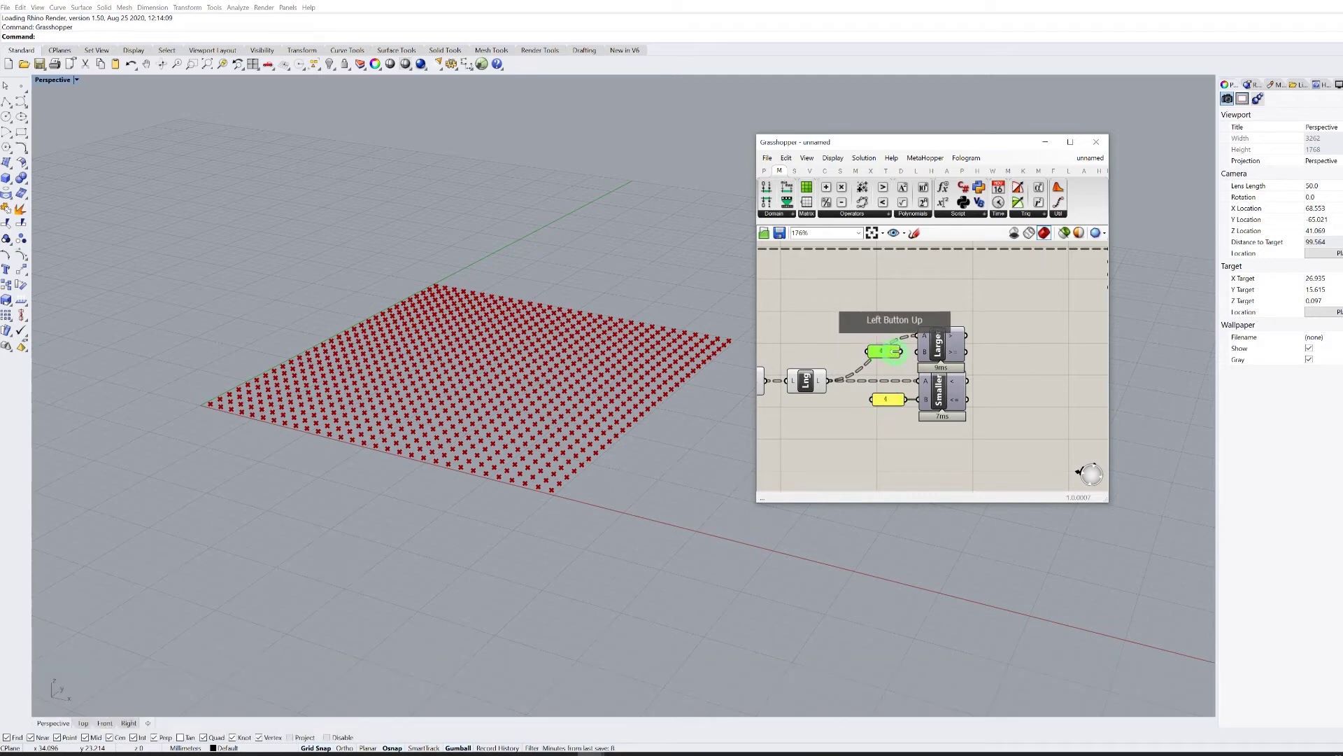
pyautogui.doubleClick(885, 352)
pyautogui.write('2')
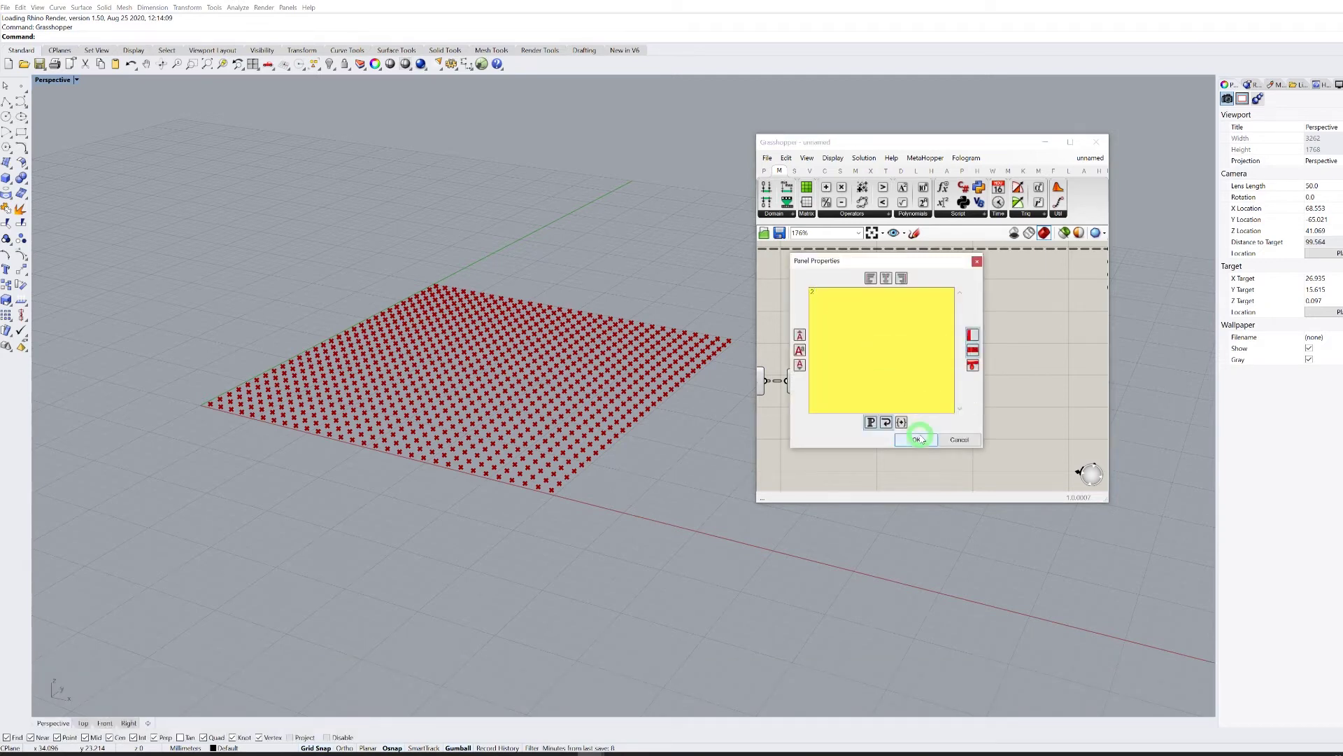
pyautogui.click(930, 428)
pyautogui.moveTo(902, 352); pyautogui.dragTo(920, 351)
# Add a Multiplication (A×B) component after the comparisons and connect the > result to A and the < result to B.
pyautogui.click(913, 293)
pyautogui.moveTo(909, 286); pyautogui.dragTo(947, 315, button='right')
pyautogui.scroll(-3, 945, 312)
pyautogui.scroll(4, 967, 330)
pyautogui.click(979, 390)
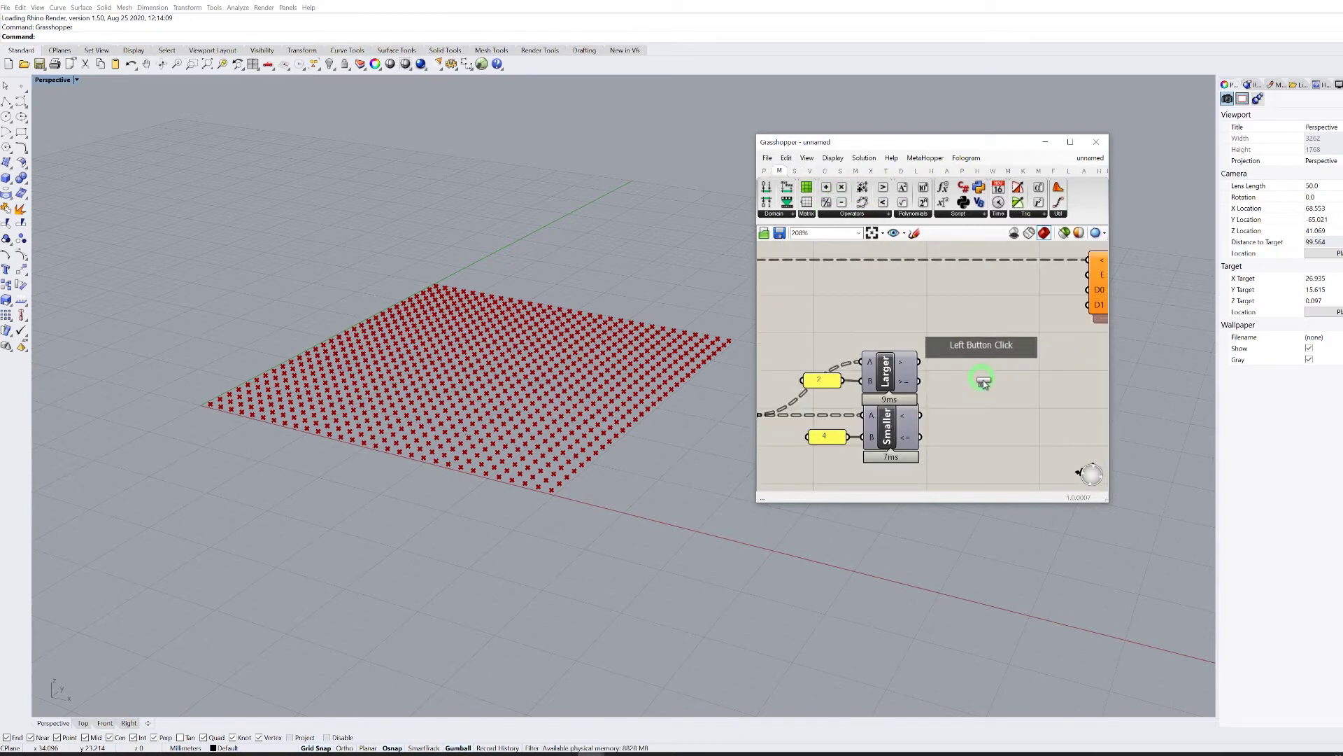
pyautogui.moveTo(970, 389)
pyautogui.mouseDown()
pyautogui.moveTo(936, 371)
pyautogui.moveTo(957, 399)
pyautogui.mouseUp()
pyautogui.moveTo(989, 398); pyautogui.dragTo(979, 375)
# Connect the Multiplication result to the D1 input of Loop End.
pyautogui.scroll(-4, 920, 328)
pyautogui.moveTo(916, 325)
pyautogui.mouseDown(button='right')
pyautogui.moveTo(1010, 315)
pyautogui.moveTo(918, 321)
pyautogui.mouseUp(button='right')
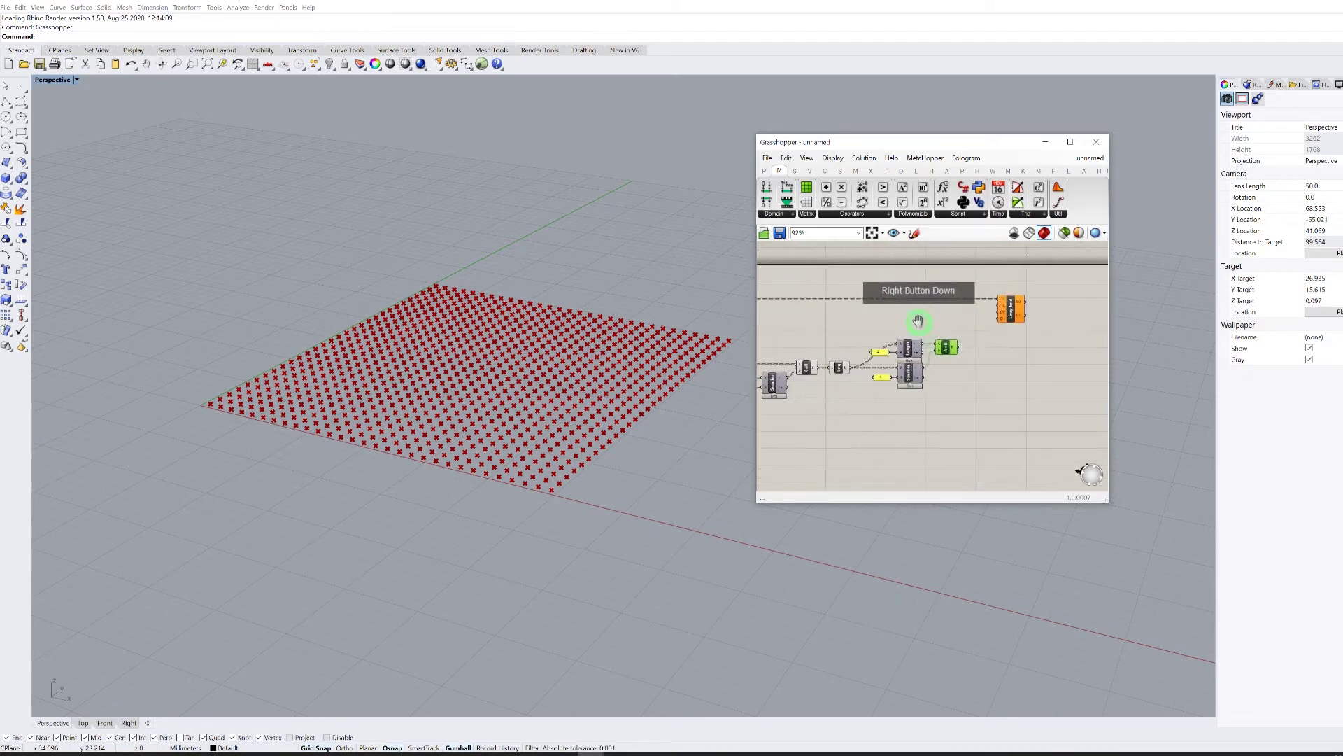
pyautogui.moveTo(918, 322); pyautogui.dragTo(948, 355, button='right')
pyautogui.moveTo(965, 353)
pyautogui.scroll(3, 944, 339)
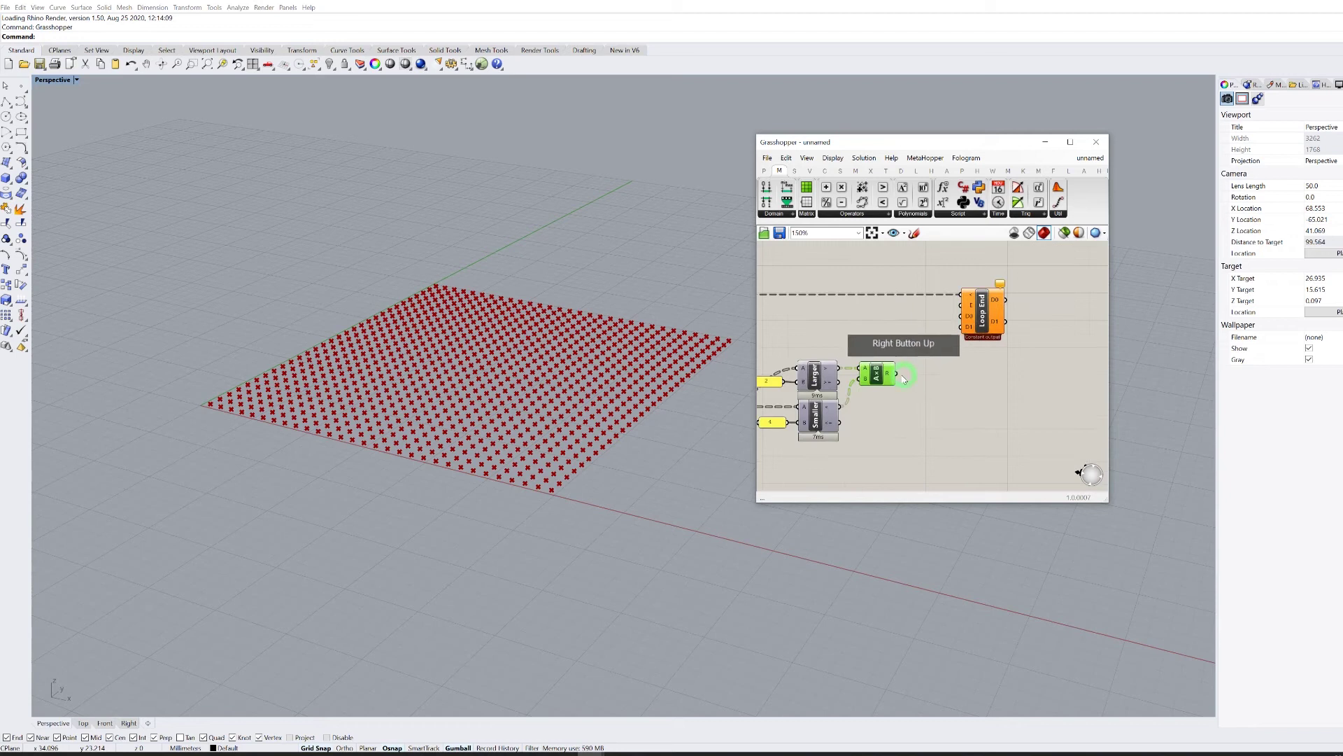
pyautogui.moveTo(901, 378); pyautogui.dragTo(960, 330)
# Add an Insert Items component to the definition.
pyautogui.moveTo(855, 318); pyautogui.dragTo(989, 316, button='right')
pyautogui.scroll(-4, 978, 317)
pyautogui.scroll(2, 873, 314)
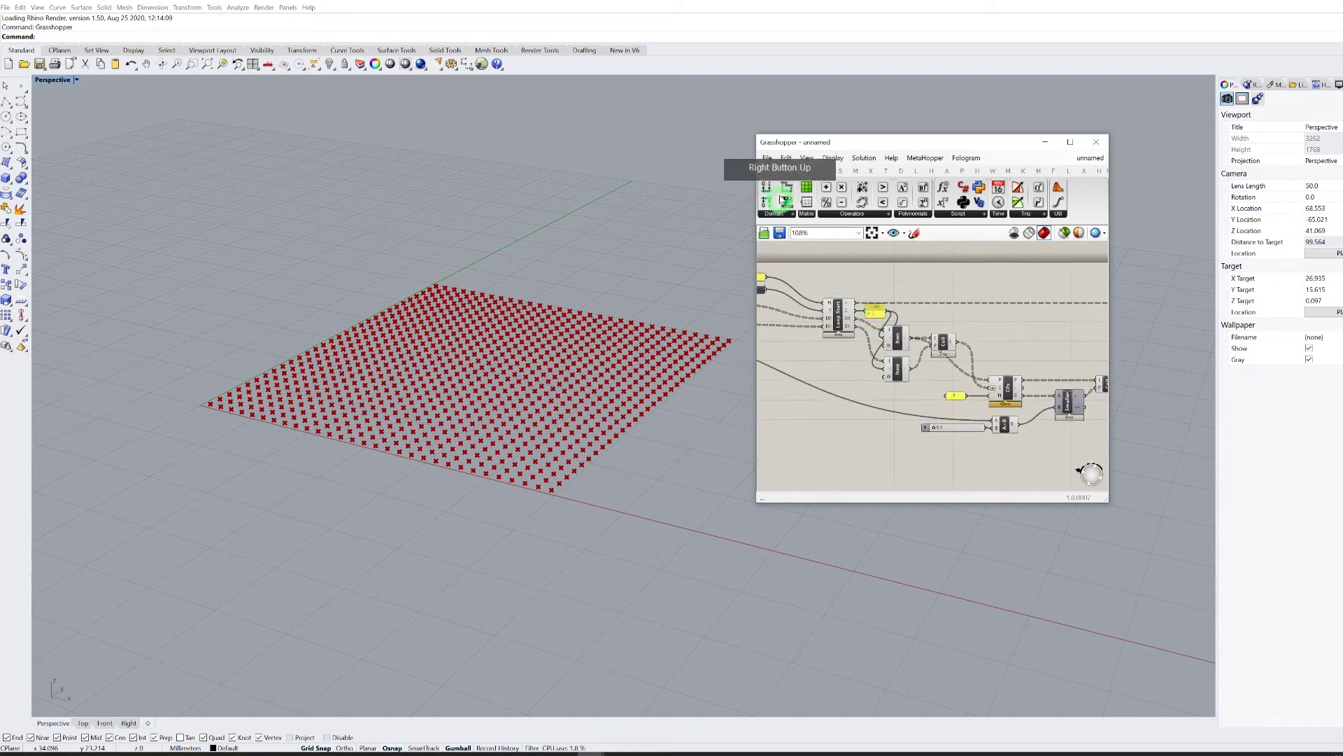
pyautogui.click(795, 172)
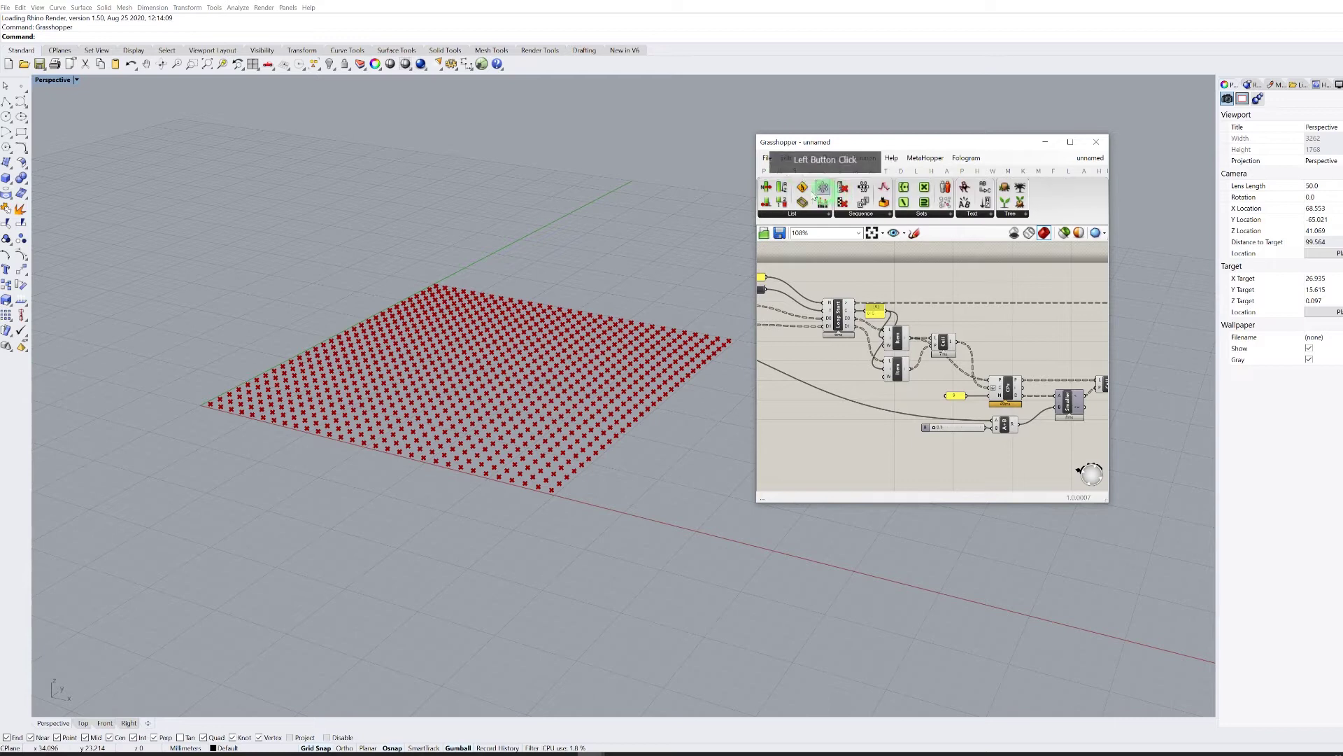
pyautogui.click(782, 213)
pyautogui.click(805, 241)
pyautogui.click(1018, 322)
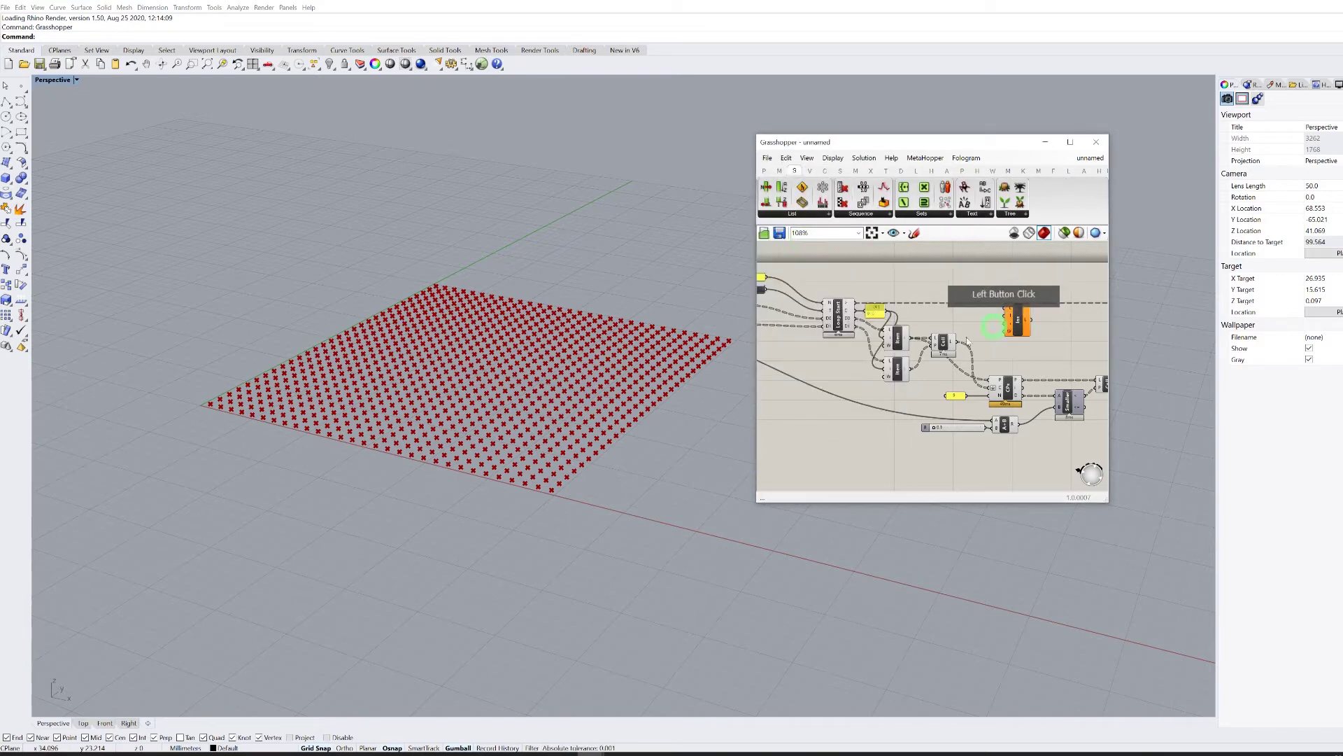
# Connect Loop Start's D1 output to the Insert Items L input and the Multiplication result to its I input.
pyautogui.click(846, 330)
pyautogui.moveTo(864, 331); pyautogui.dragTo(1053, 336)
pyautogui.scroll(-4, 977, 298)
pyautogui.scroll(-3, 1018, 305)
pyautogui.scroll(7, 1049, 308)
pyautogui.scroll(3, 1047, 328)
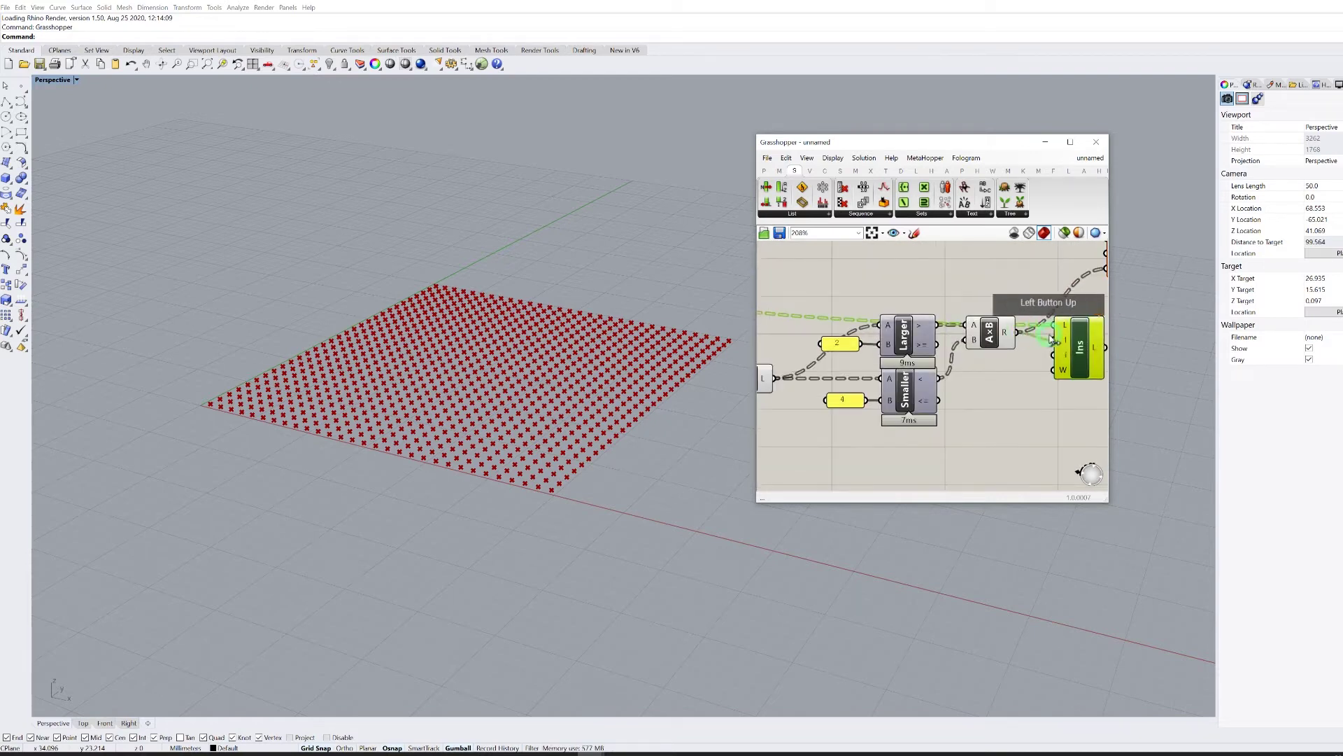
# Connect the Insert Items output to Loop End's D1 input and move Insert Items closer to Loop End.
pyautogui.moveTo(1072, 335); pyautogui.dragTo(874, 369, button='right')
pyautogui.moveTo(874, 373); pyautogui.dragTo(1037, 308)
pyautogui.scroll(-2, 945, 346)
pyautogui.click(874, 338)
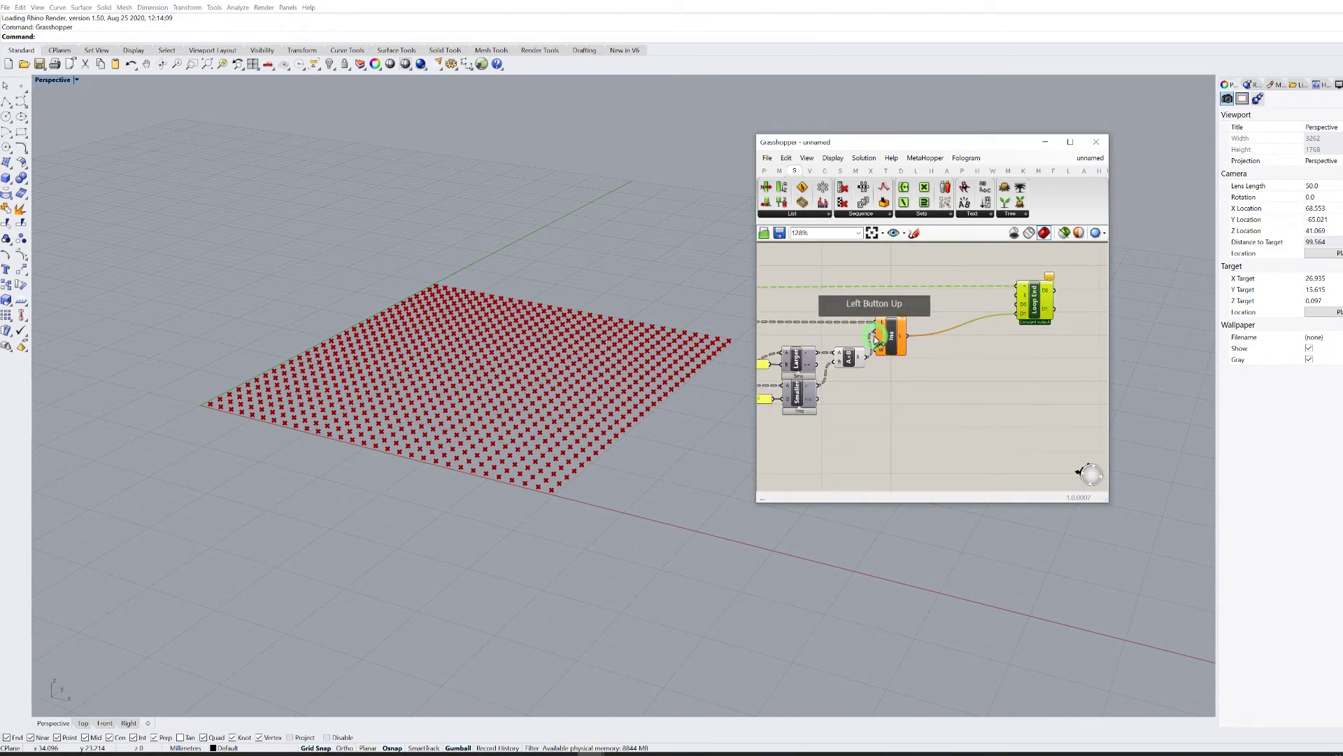
pyautogui.moveTo(894, 337); pyautogui.dragTo(961, 330)
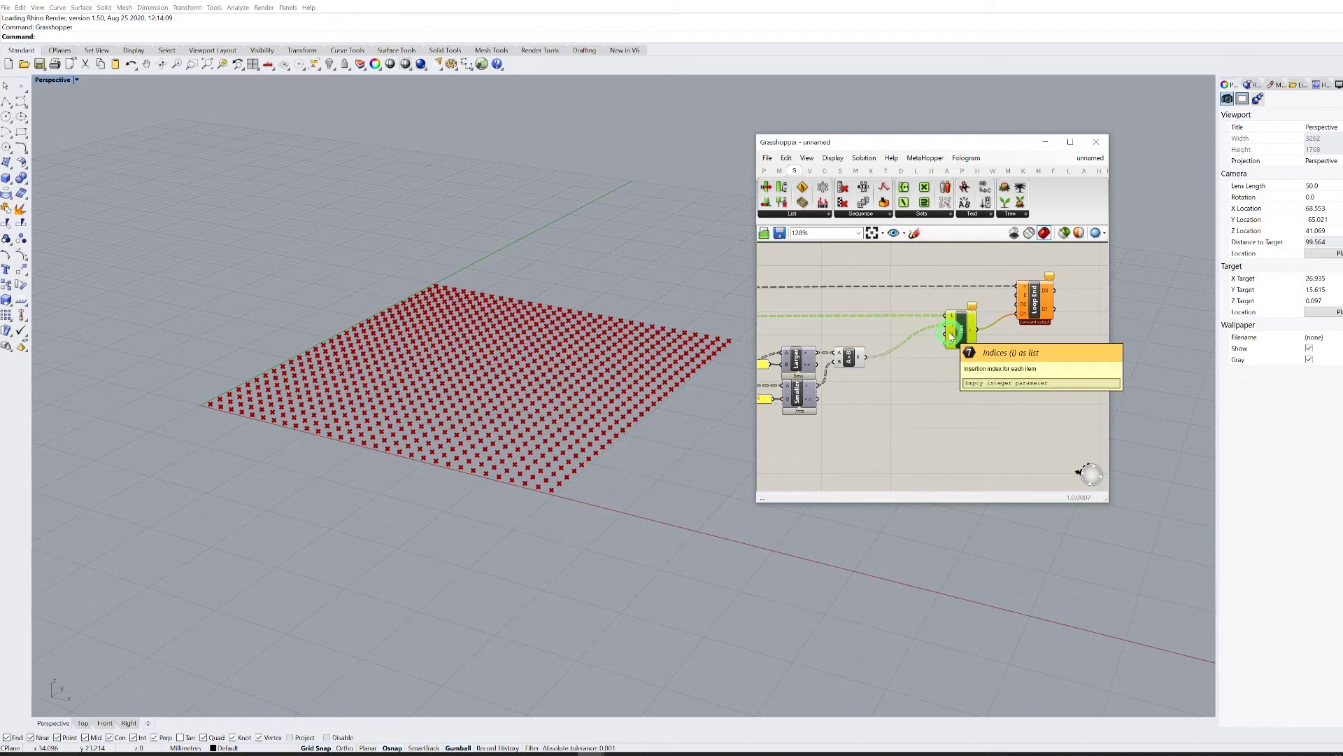
# Connect Loop Start's counter output to the indices (i) input of Insert Items.
pyautogui.scroll(-4, 855, 319)
pyautogui.moveTo(811, 320); pyautogui.dragTo(933, 318, button='right')
pyautogui.scroll(2, 812, 315)
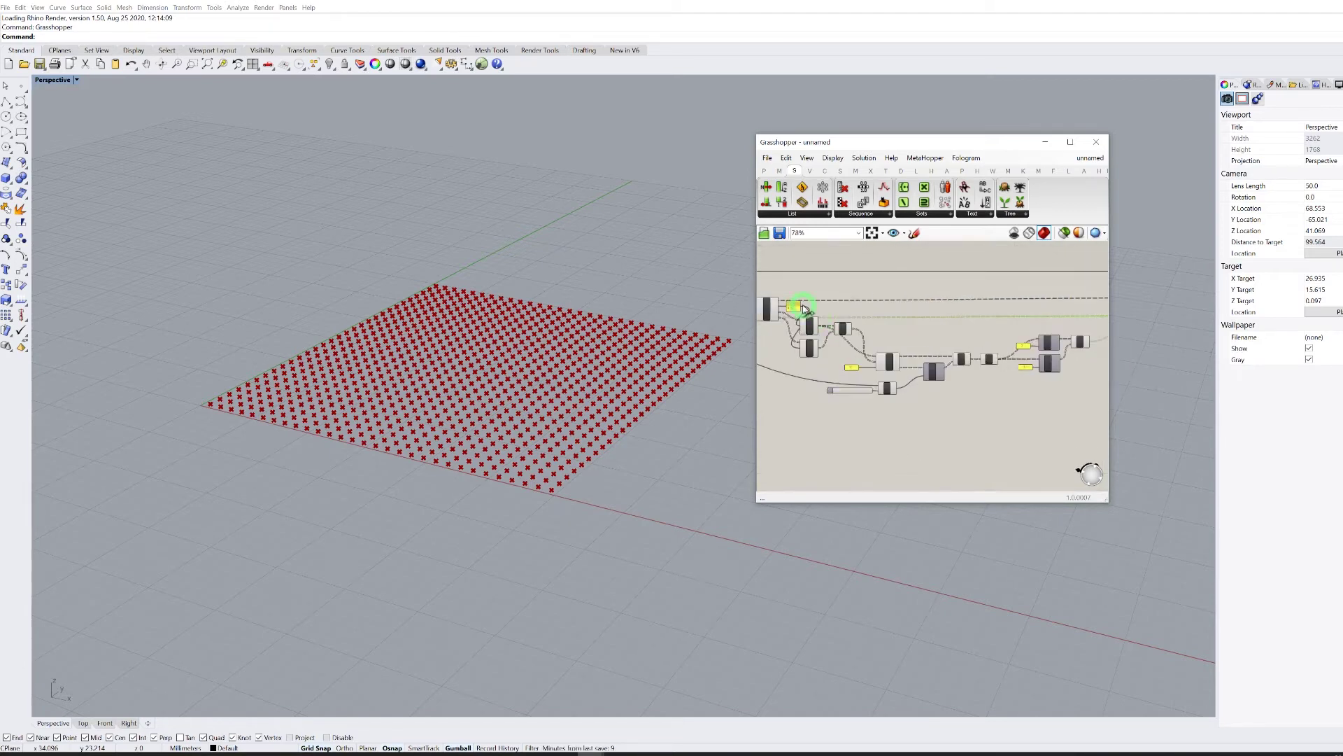
pyautogui.moveTo(829, 288); pyautogui.dragTo(962, 314)
pyautogui.scroll(3, 901, 303)
# Set the expression x-1 on the indices input of Insert Items.
pyautogui.scroll(3, 962, 315)
pyautogui.rightClick(981, 308)
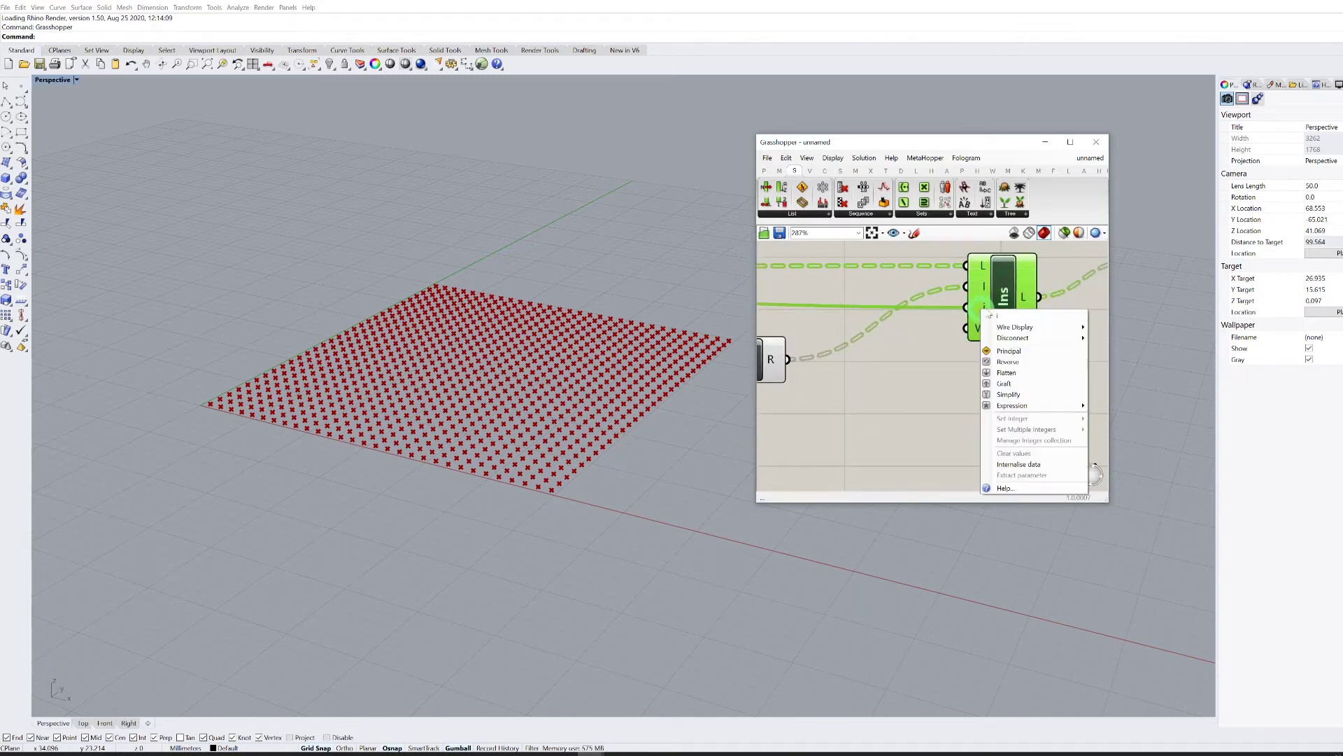
pyautogui.moveTo(1036, 408)
pyautogui.click(1124, 417)
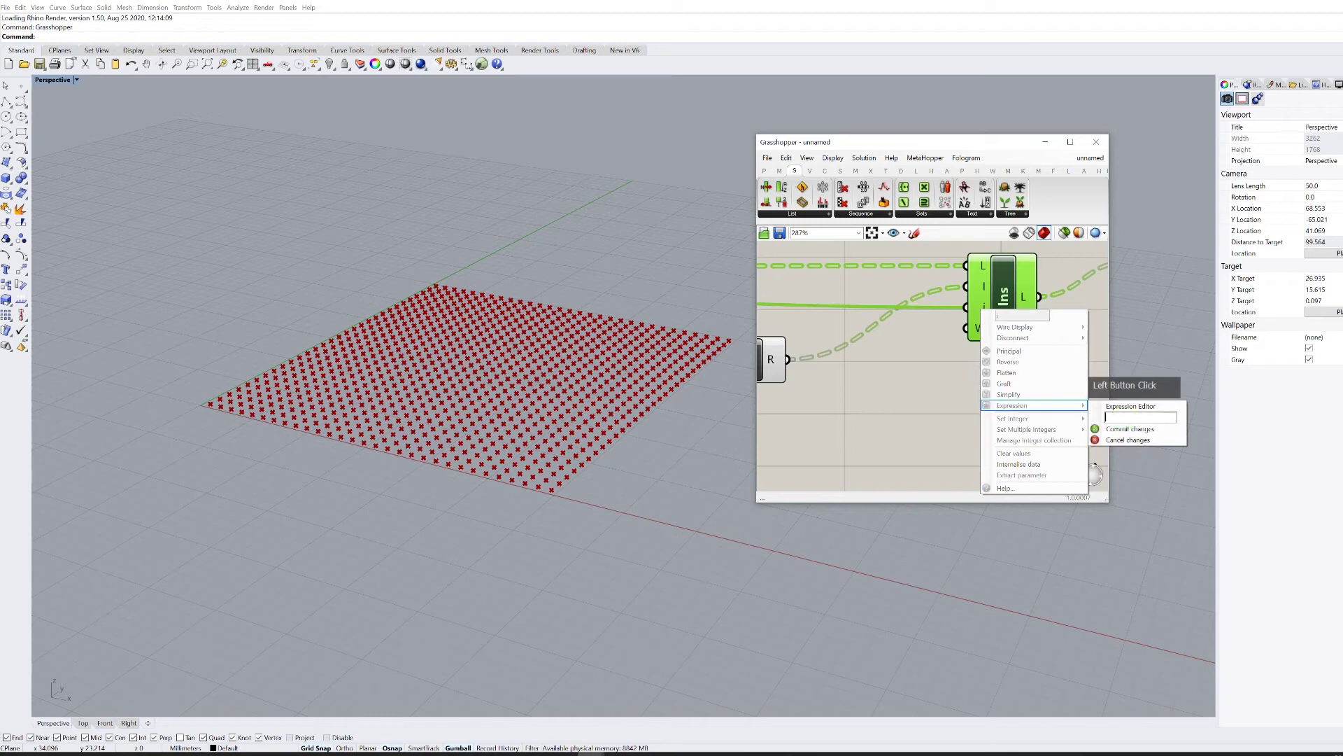
pyautogui.write('x-1')
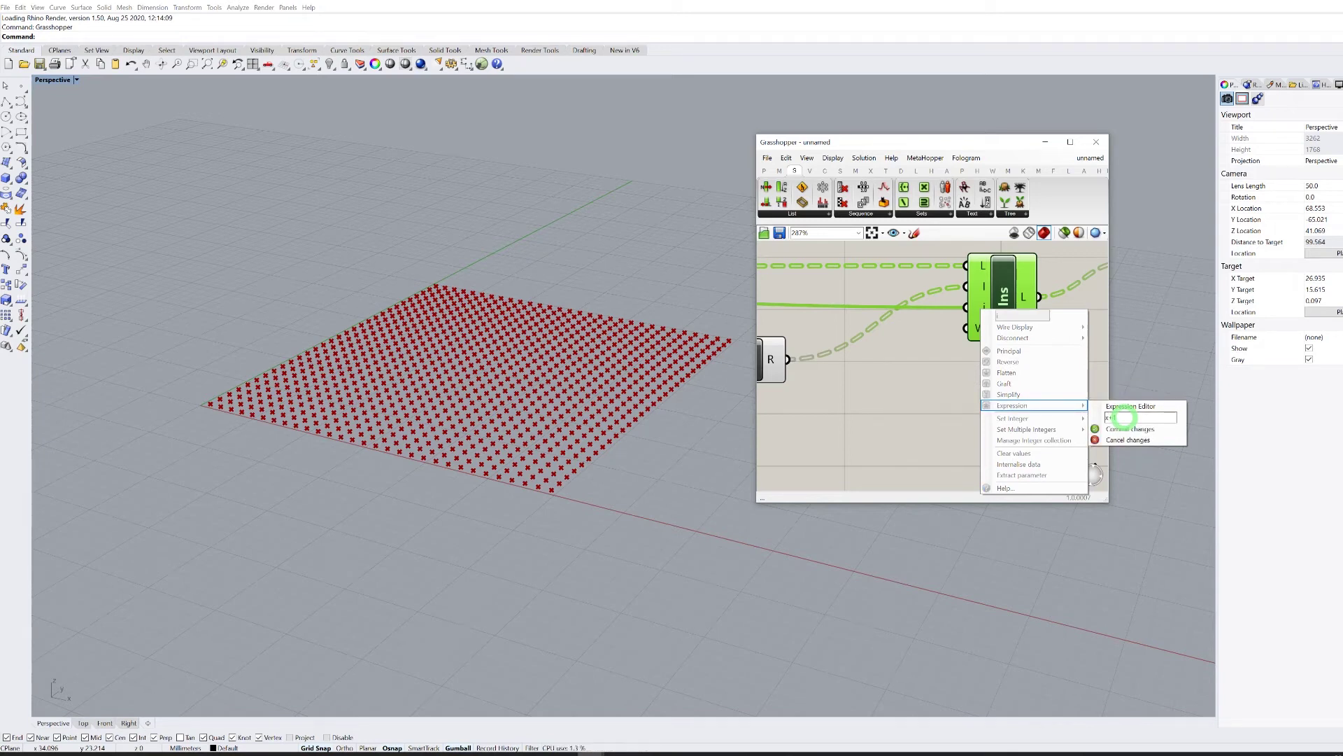
pyautogui.click(1115, 431)
# Duplicate the Insert Items component and place the copy above the original.
pyautogui.scroll(-5, 919, 341)
pyautogui.moveTo(909, 306); pyautogui.dragTo(929, 308, button='right')
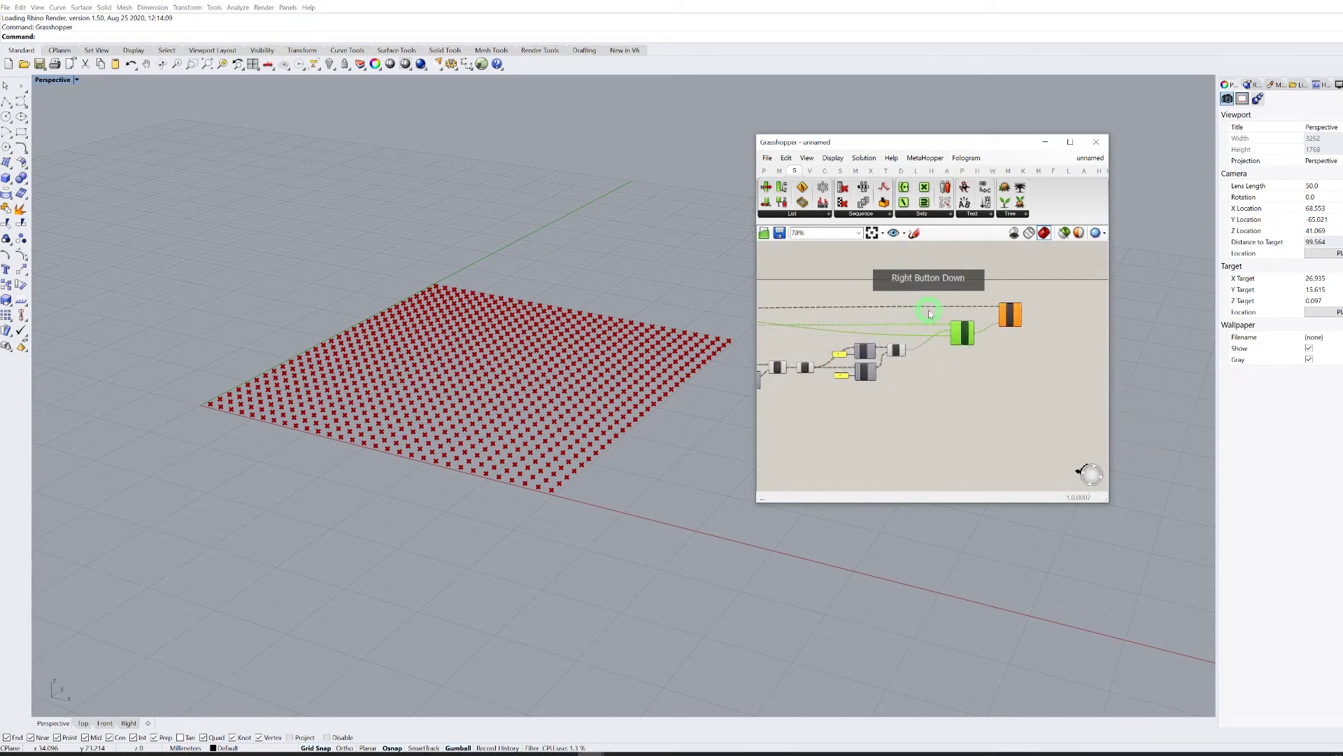
pyautogui.click(968, 336)
pyautogui.hotkey('ctrl', 'c')
pyautogui.hotkey('ctrl', 'v')
pyautogui.moveTo(968, 335); pyautogui.dragTo(962, 309)
# Connect Loop Start's D0 output and the point List Item result to the copied Insert Items component's L and I inputs.
pyautogui.scroll(-3, 960, 306)
pyautogui.scroll(4, 801, 287)
pyautogui.moveTo(769, 363); pyautogui.dragTo(1063, 325)
pyautogui.scroll(-3, 794, 301)
pyautogui.scroll(5, 1055, 315)
pyautogui.scroll(-4, 868, 301)
pyautogui.moveTo(910, 306); pyautogui.dragTo(795, 334, button='right')
pyautogui.scroll(4, 815, 352)
pyautogui.moveTo(832, 290); pyautogui.dragTo(1005, 312)
# Connect the upper Insert Items output to Loop End's D0 input and shift Loop End slightly upward.
pyautogui.scroll(-5, 832, 291)
pyautogui.scroll(7, 1013, 292)
pyautogui.moveTo(1021, 290); pyautogui.dragTo(840, 286, button='right')
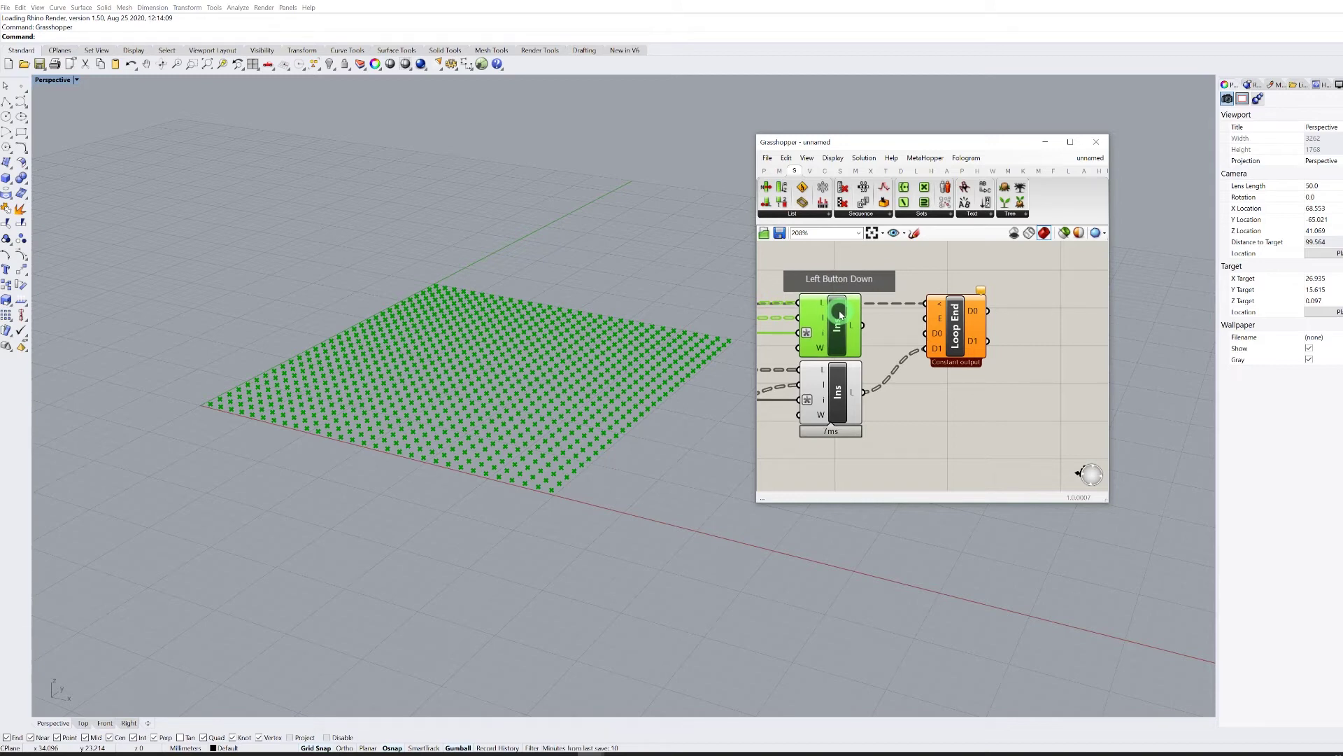
pyautogui.click(853, 321)
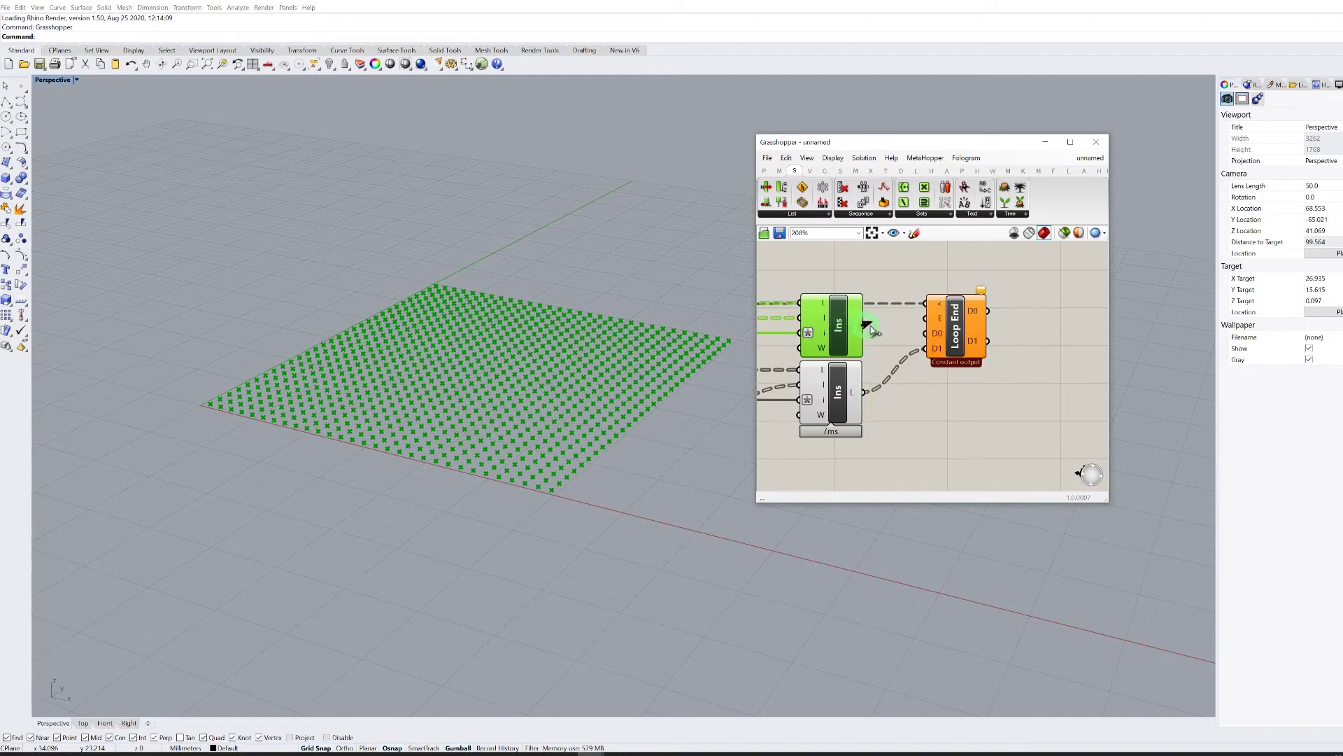
pyautogui.moveTo(928, 333); pyautogui.dragTo(929, 334)
pyautogui.moveTo(964, 330); pyautogui.dragTo(967, 293)
# Add a Cull Pattern component after Loop End and connect D0 to its L input and D1 to its P input.
pyautogui.scroll(-2, 958, 297)
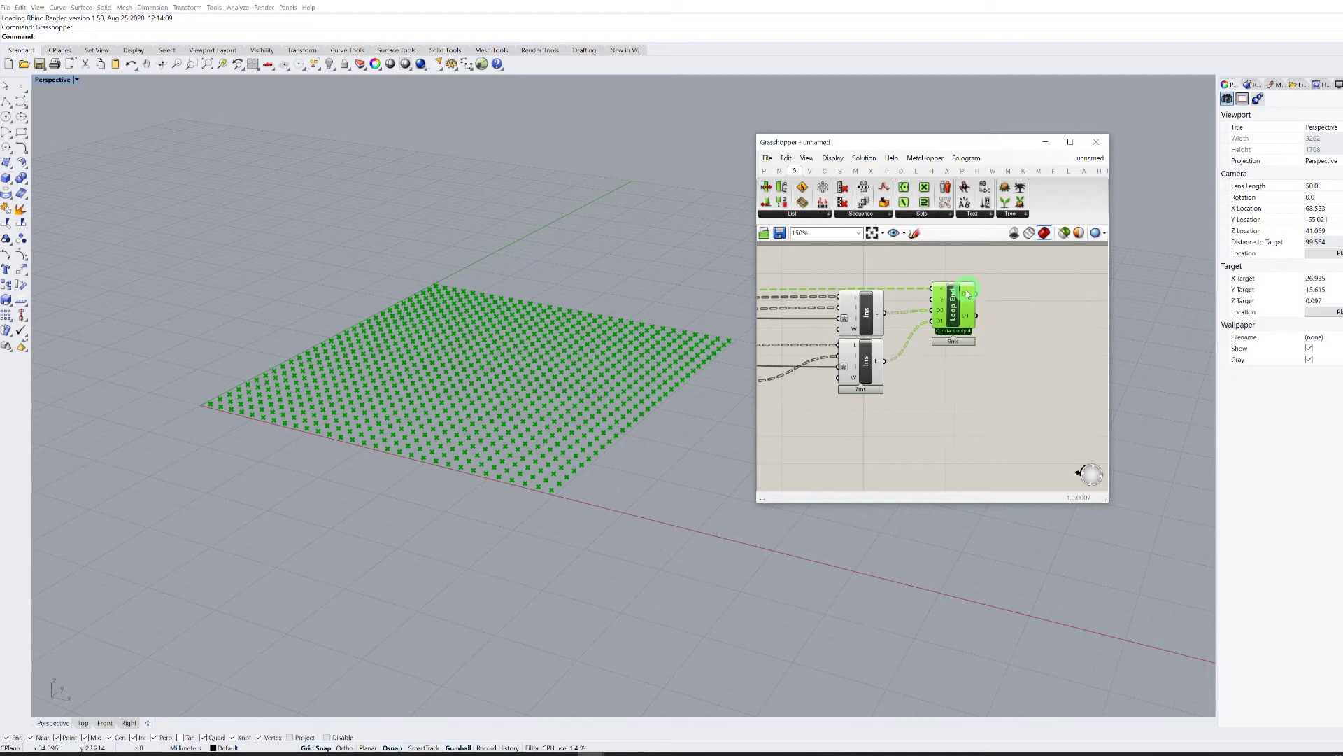
pyautogui.scroll(-7, 961, 312)
pyautogui.moveTo(956, 303); pyautogui.dragTo(868, 309, button='right')
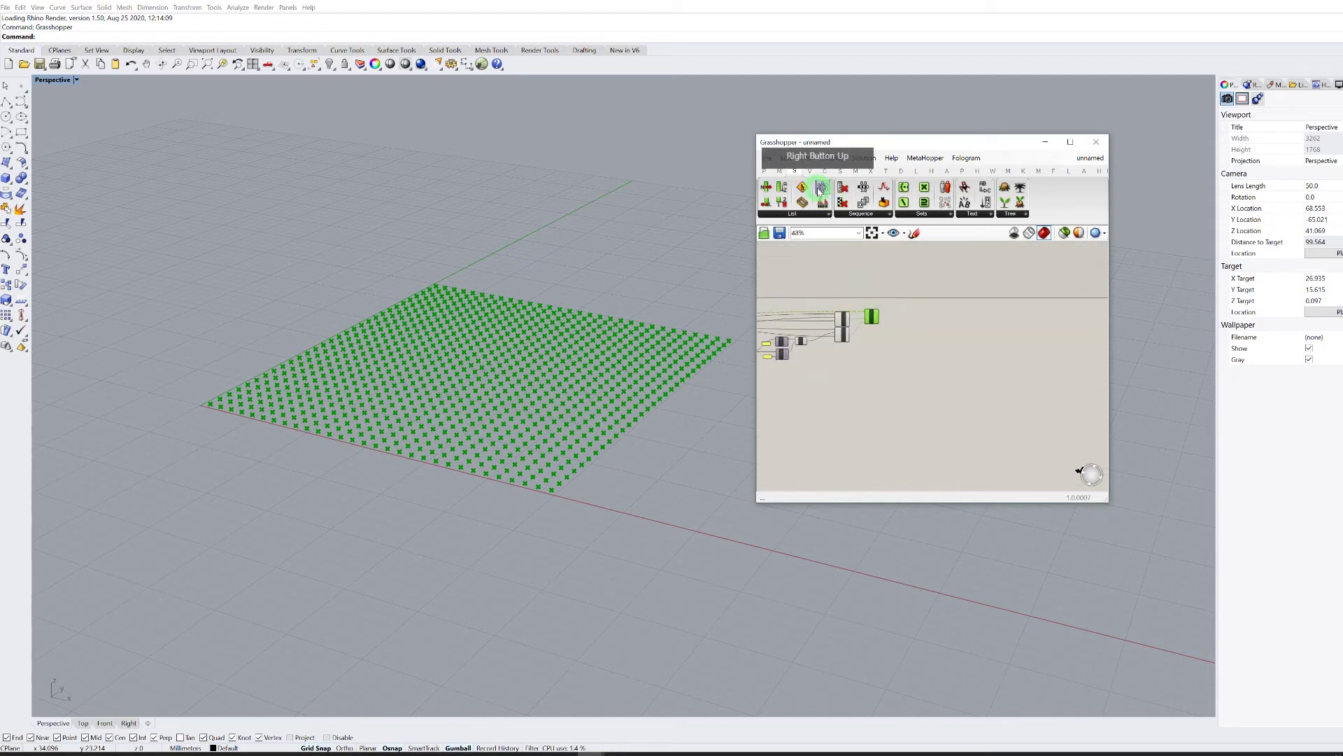
pyautogui.click(844, 203)
pyautogui.scroll(6, 899, 303)
pyautogui.click(897, 347)
pyautogui.scroll(3, 858, 345)
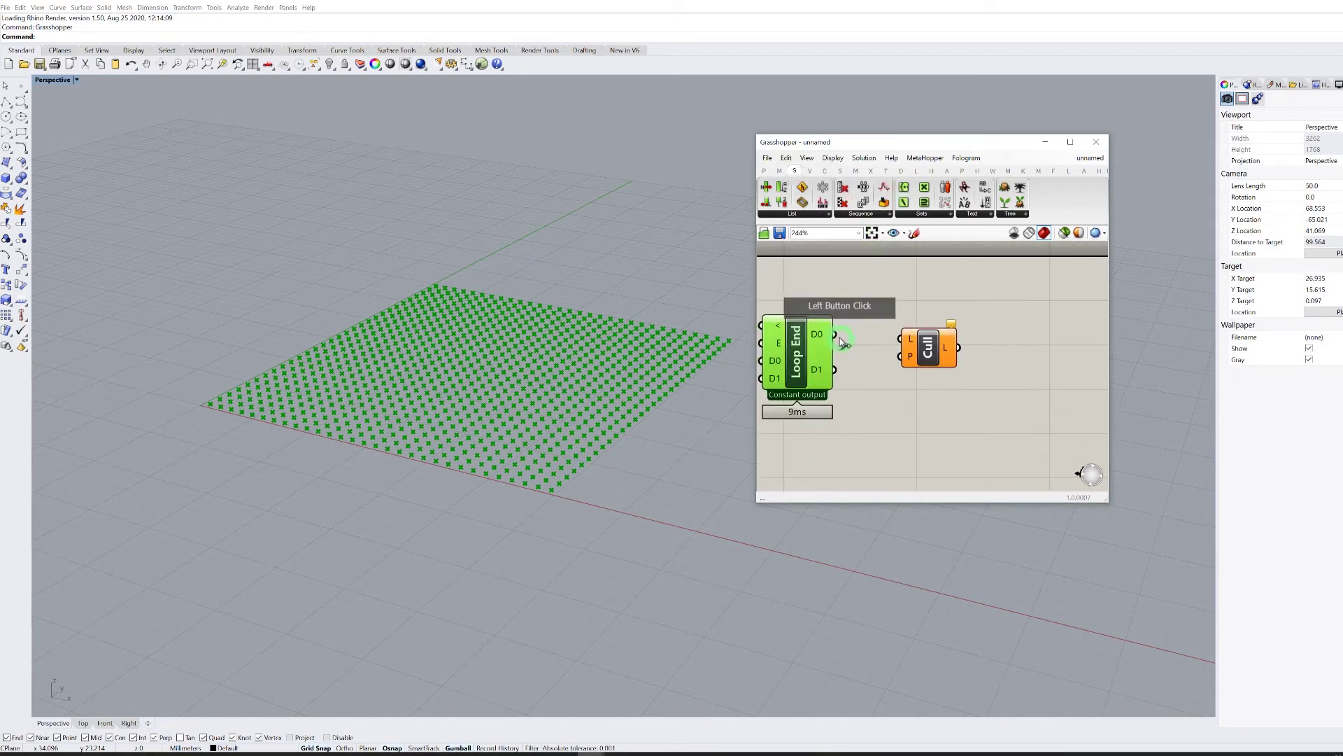
pyautogui.moveTo(834, 369); pyautogui.dragTo(1023, 336)
pyautogui.click(929, 352)
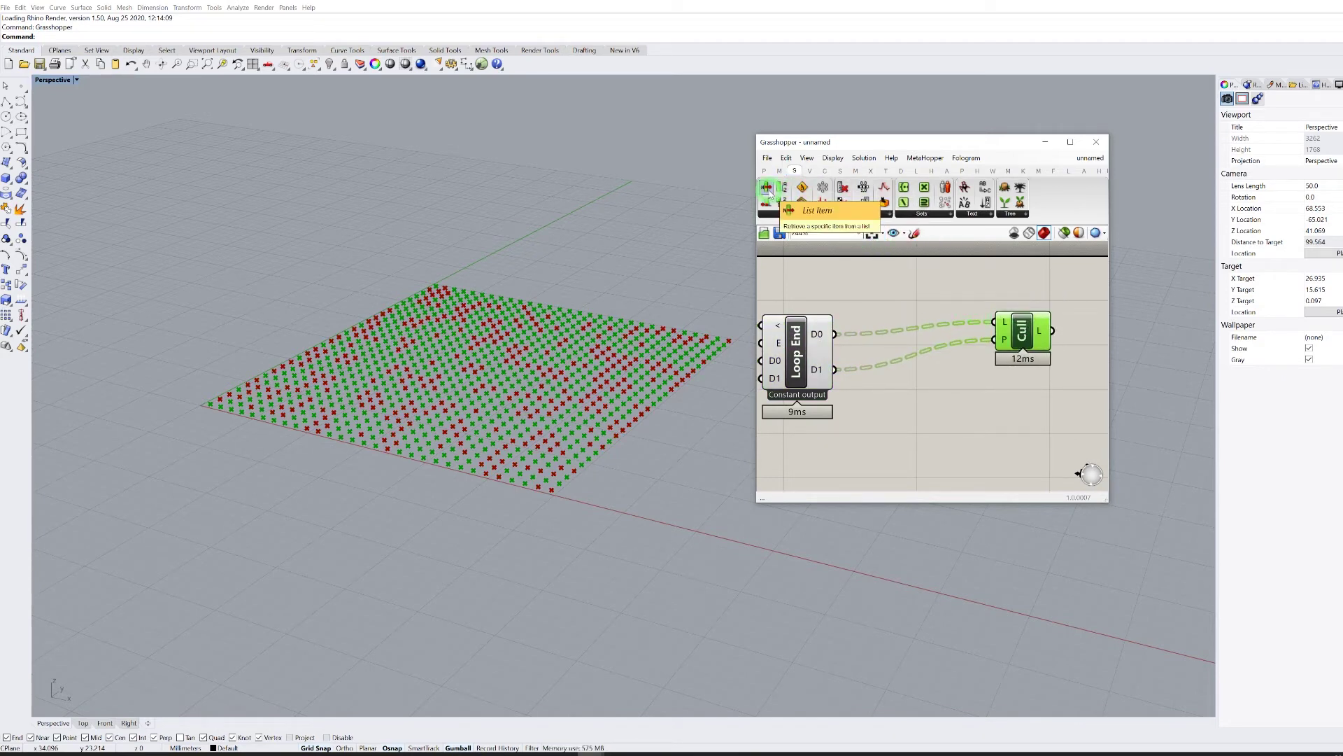
# Route Loop End's D0 output through a new List Item with a reversed list input into the Cull Pattern L input.
pyautogui.click(938, 305)
pyautogui.moveTo(834, 333); pyautogui.dragTo(900, 295)
pyautogui.moveTo(923, 308); pyautogui.dragTo(910, 264)
pyautogui.rightClick(910, 264)
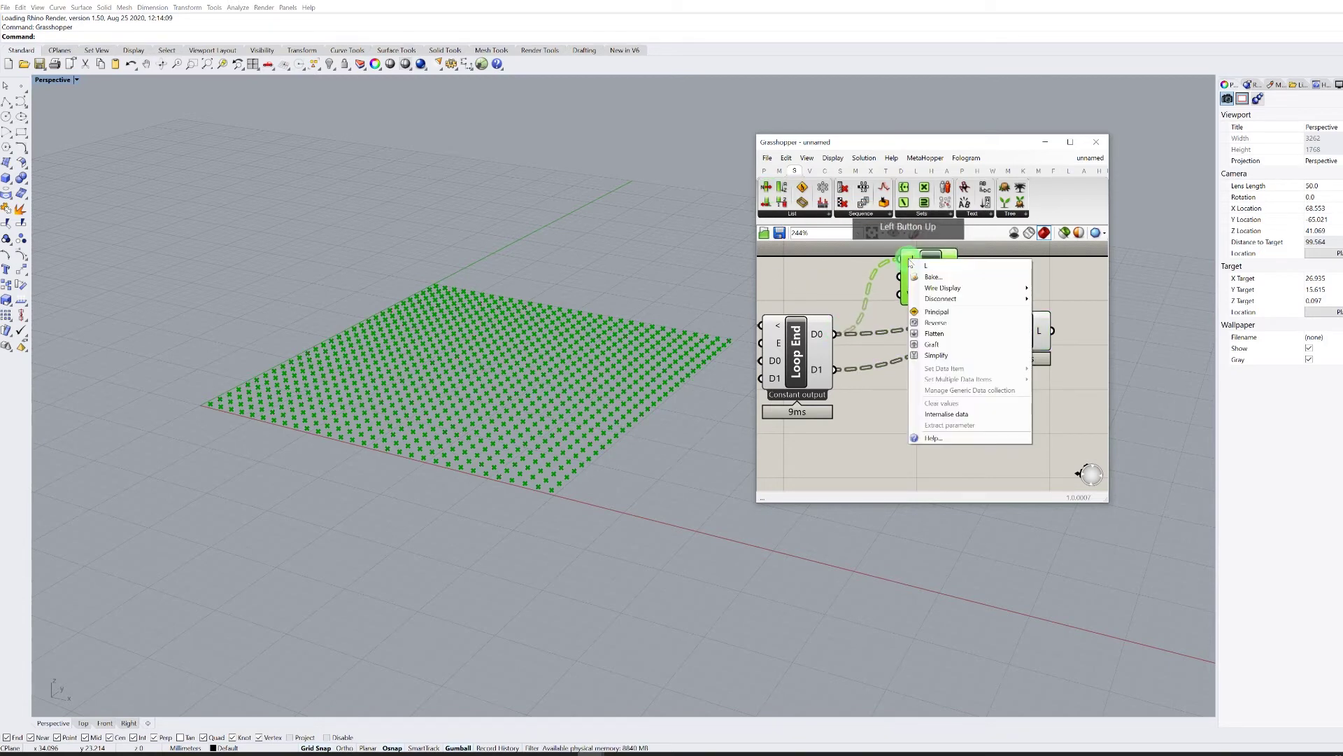
pyautogui.click(958, 342)
pyautogui.moveTo(961, 278); pyautogui.dragTo(1023, 293)
# Duplicate the List Item below, connect Loop End's D1 output to it, and link its result to the Cull Pattern P input.
pyautogui.click(928, 277)
pyautogui.moveTo(927, 278); pyautogui.dragTo(933, 361)
pyautogui.moveTo(829, 368); pyautogui.dragTo(896, 342)
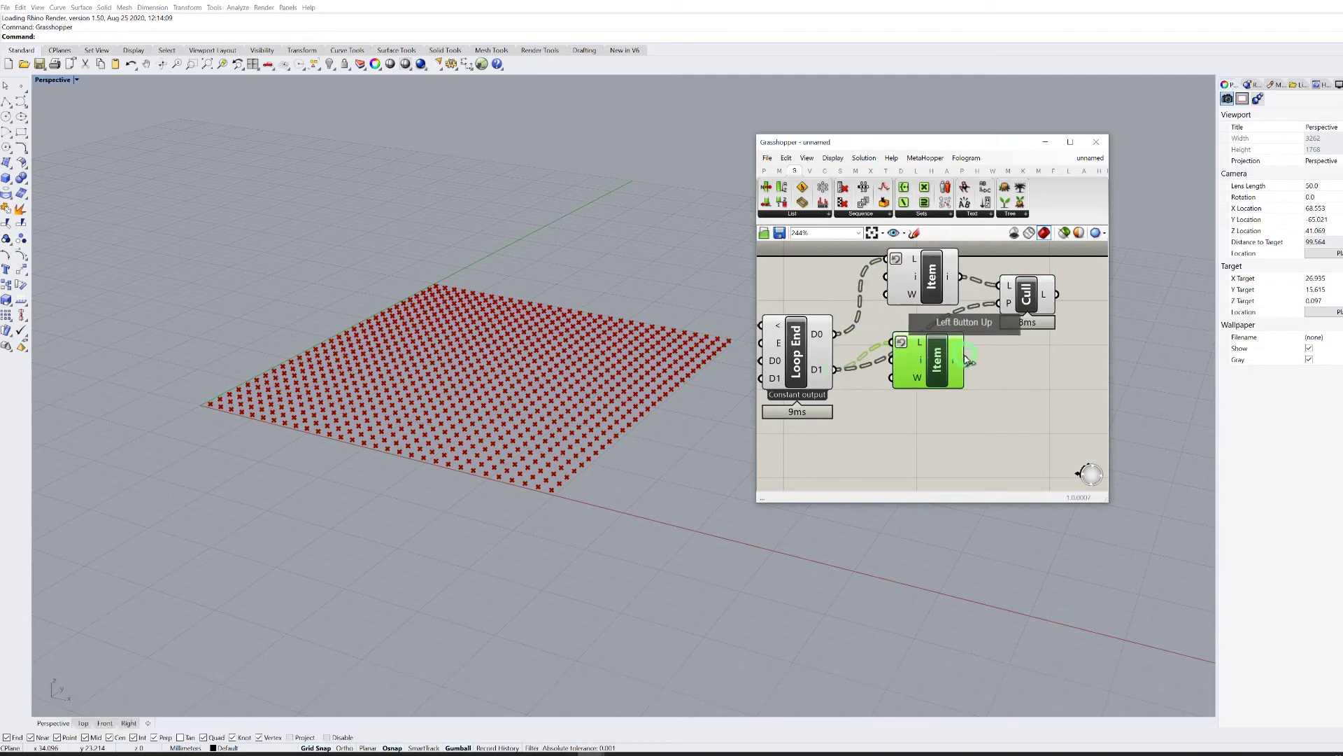
# Turn off the preview of all components except the final Cull Pattern.
pyautogui.scroll(-5, 963, 322)
pyautogui.scroll(-5, 950, 382)
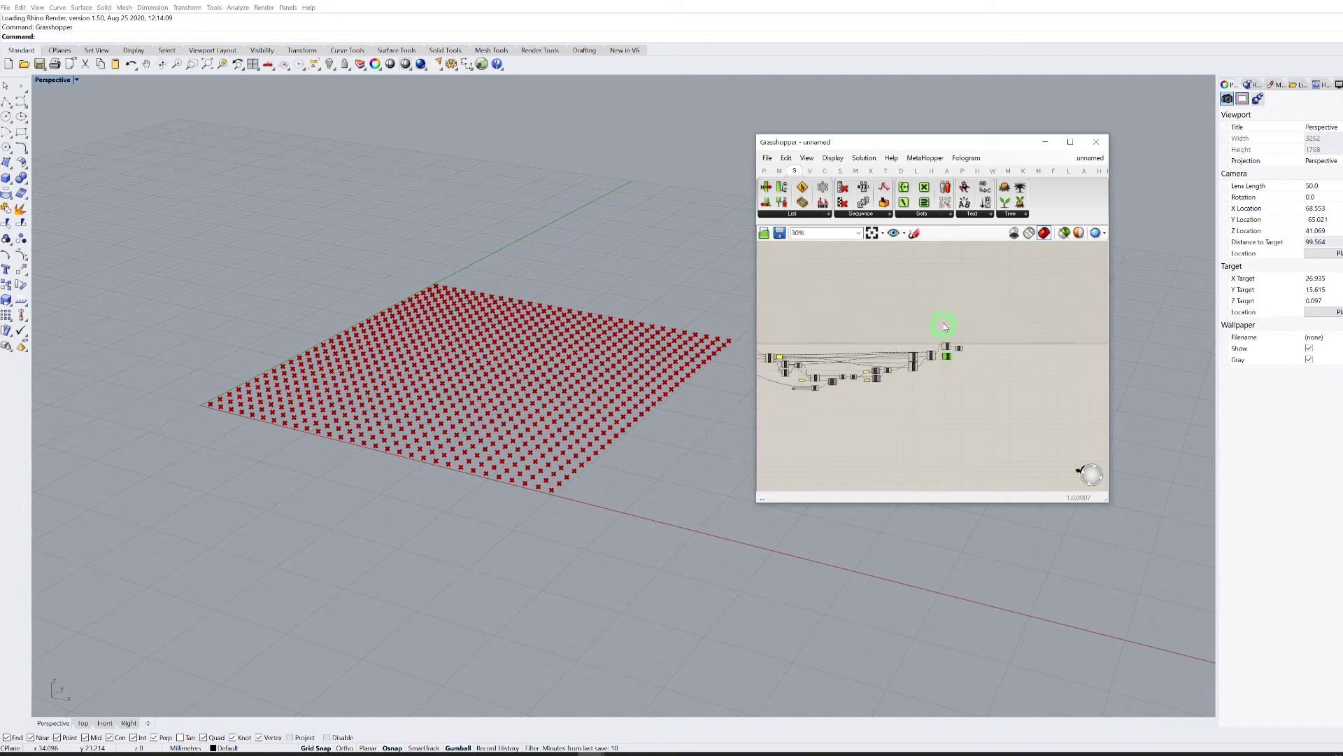
pyautogui.moveTo(947, 324); pyautogui.dragTo(769, 425)
pyautogui.rightClick(811, 310)
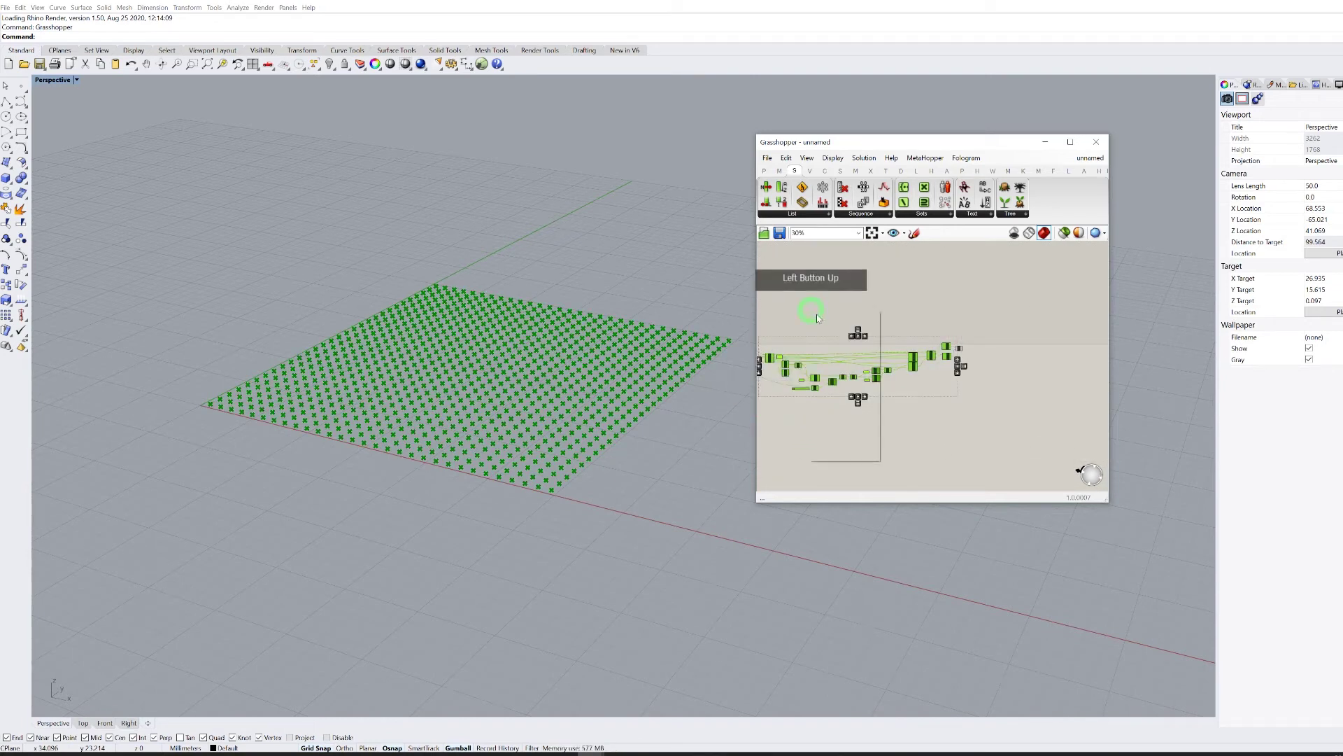
pyautogui.click(823, 327)
pyautogui.click(827, 319)
# Set the panel feeding Loop Start's iteration count to 10.
pyautogui.moveTo(827, 318); pyautogui.dragTo(970, 311, button='right')
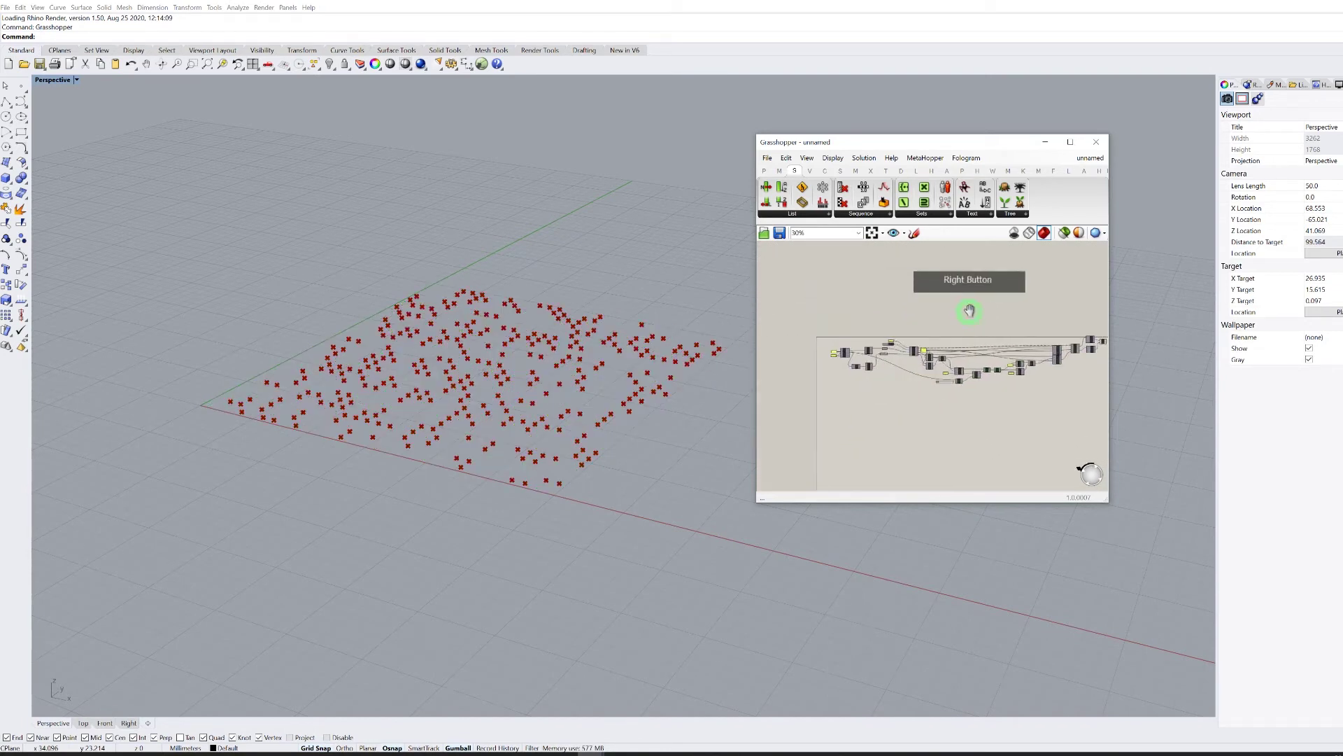
pyautogui.scroll(8, 889, 342)
pyautogui.doubleClick(890, 343)
pyautogui.write('1')
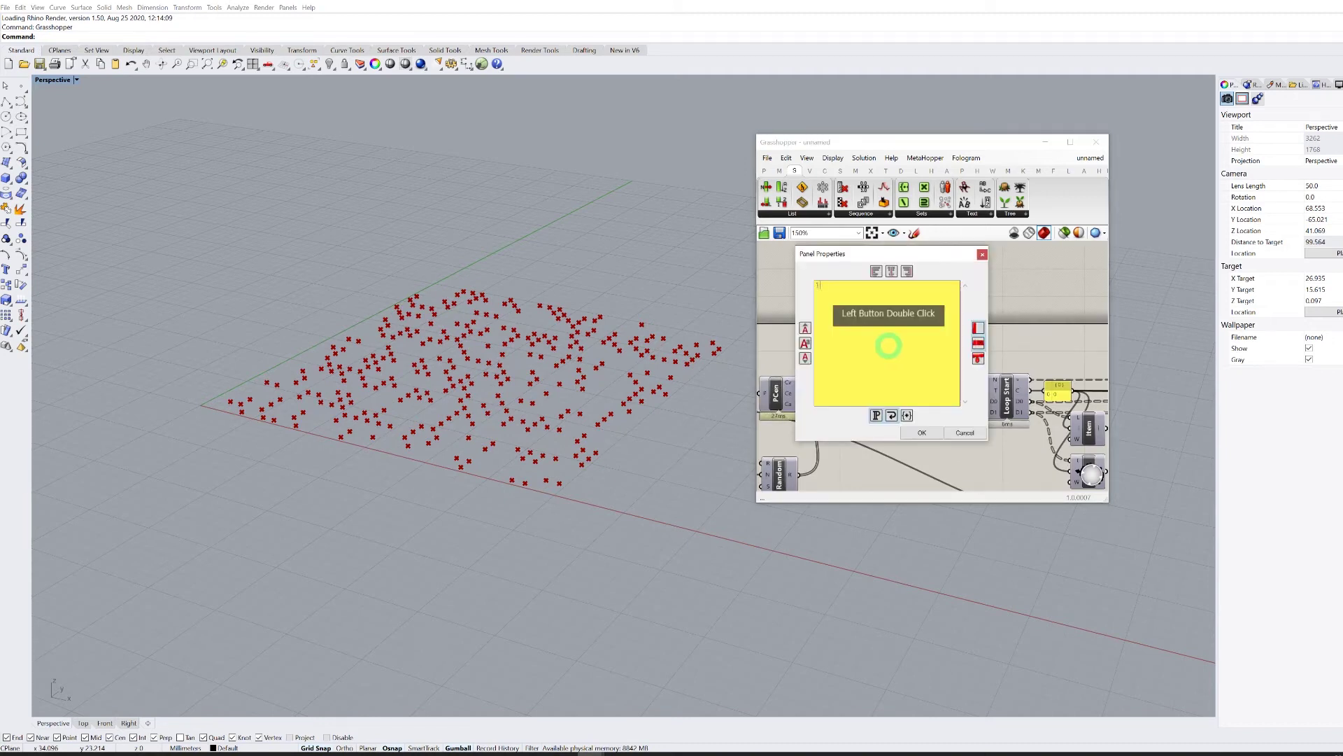
pyautogui.write('0')
pyautogui.hotkey('shift', 'Return')
# Rewire the Multiplication inputs to the or-equal outputs of the Larger Than and Smaller Than components.
pyautogui.moveTo(966, 328); pyautogui.dragTo(914, 317, button='right')
pyautogui.scroll(-4, 914, 318)
pyautogui.moveTo(1072, 344); pyautogui.dragTo(875, 328, button='right')
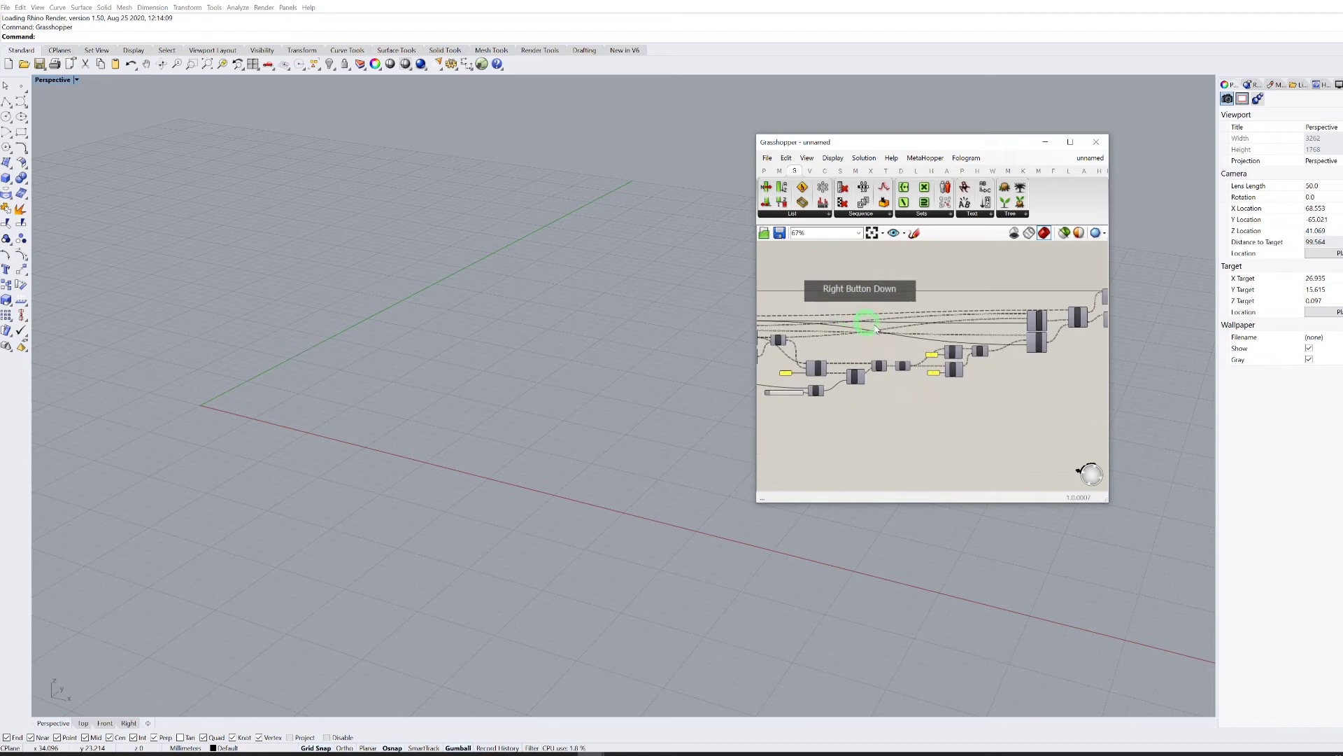
pyautogui.scroll(3, 878, 332)
pyautogui.scroll(2, 1019, 362)
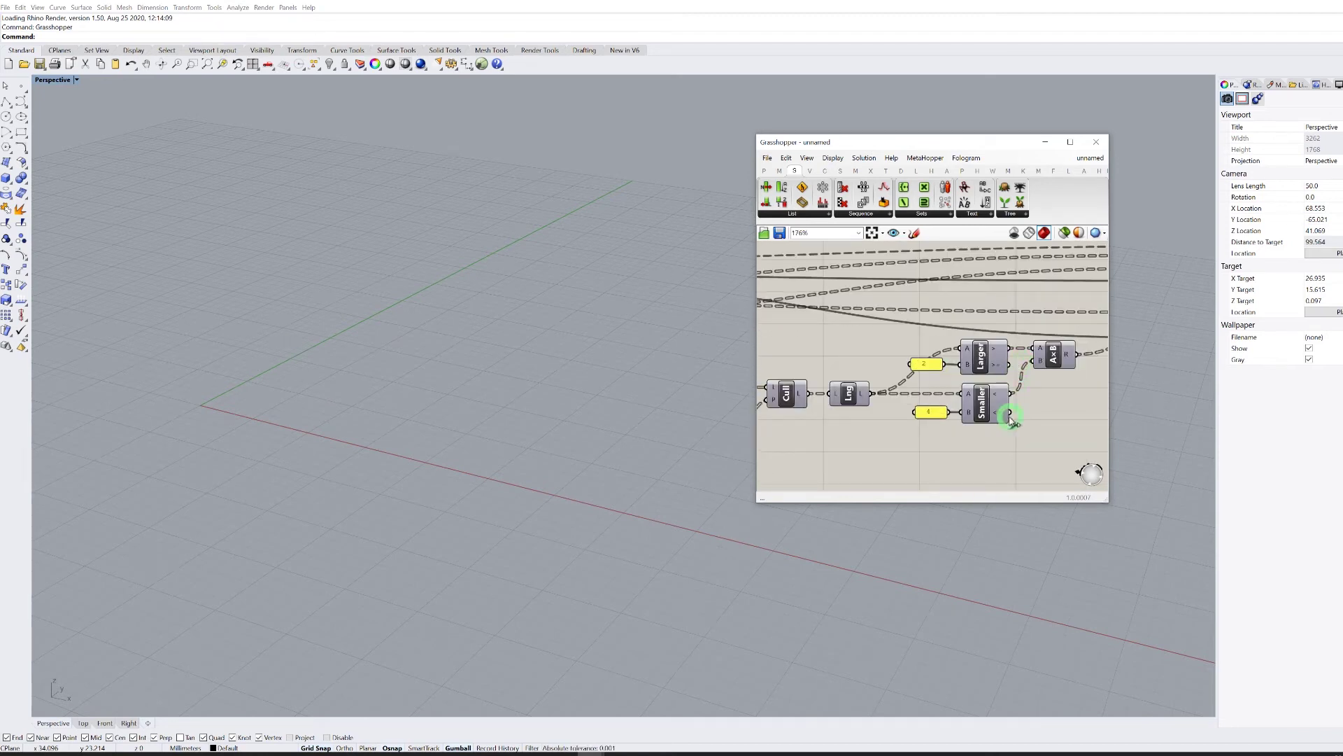
pyautogui.moveTo(1052, 348); pyautogui.dragTo(1019, 366)
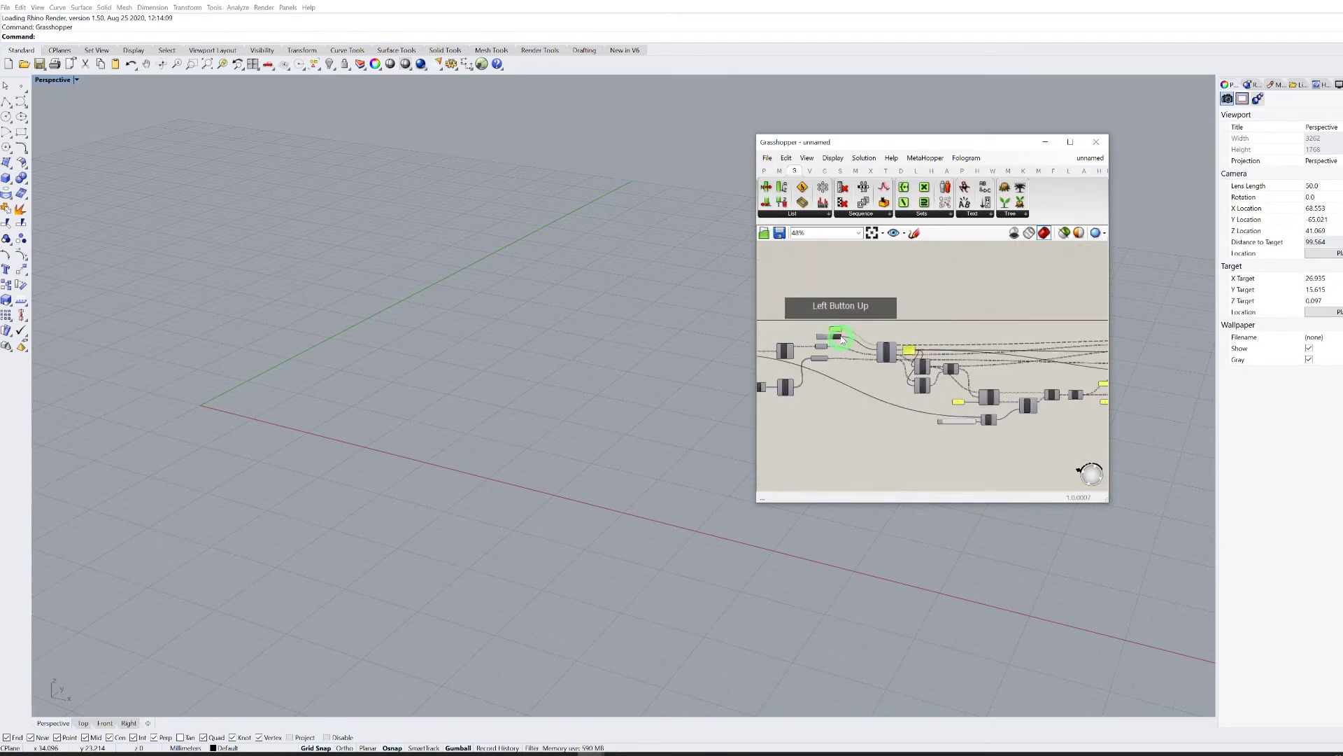
# Run the loop with its trigger button, orbit the model to a steeper view of the points, and run it again.
pyautogui.click(834, 342)
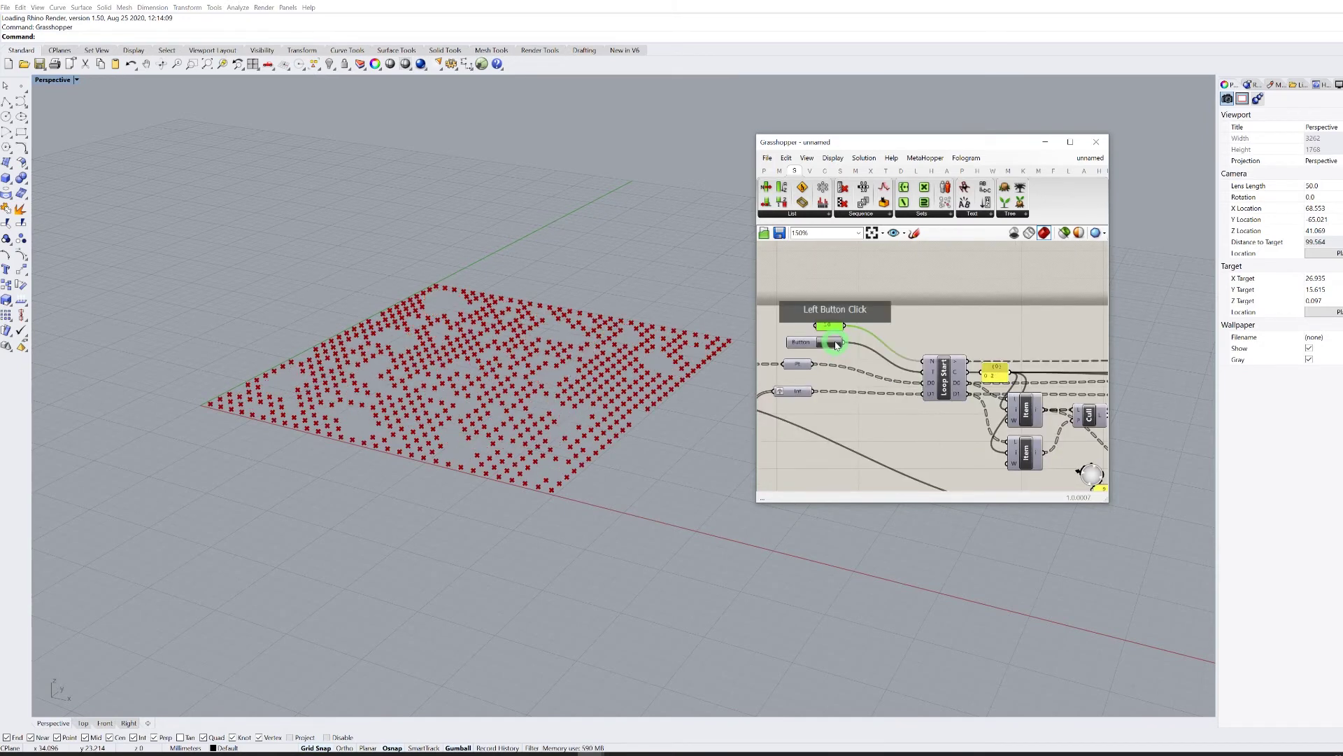
pyautogui.click(601, 411)
pyautogui.moveTo(600, 411)
pyautogui.mouseDown(button='right')
pyautogui.moveTo(621, 437)
pyautogui.moveTo(615, 456)
pyautogui.moveTo(612, 428)
pyautogui.mouseUp(button='right')
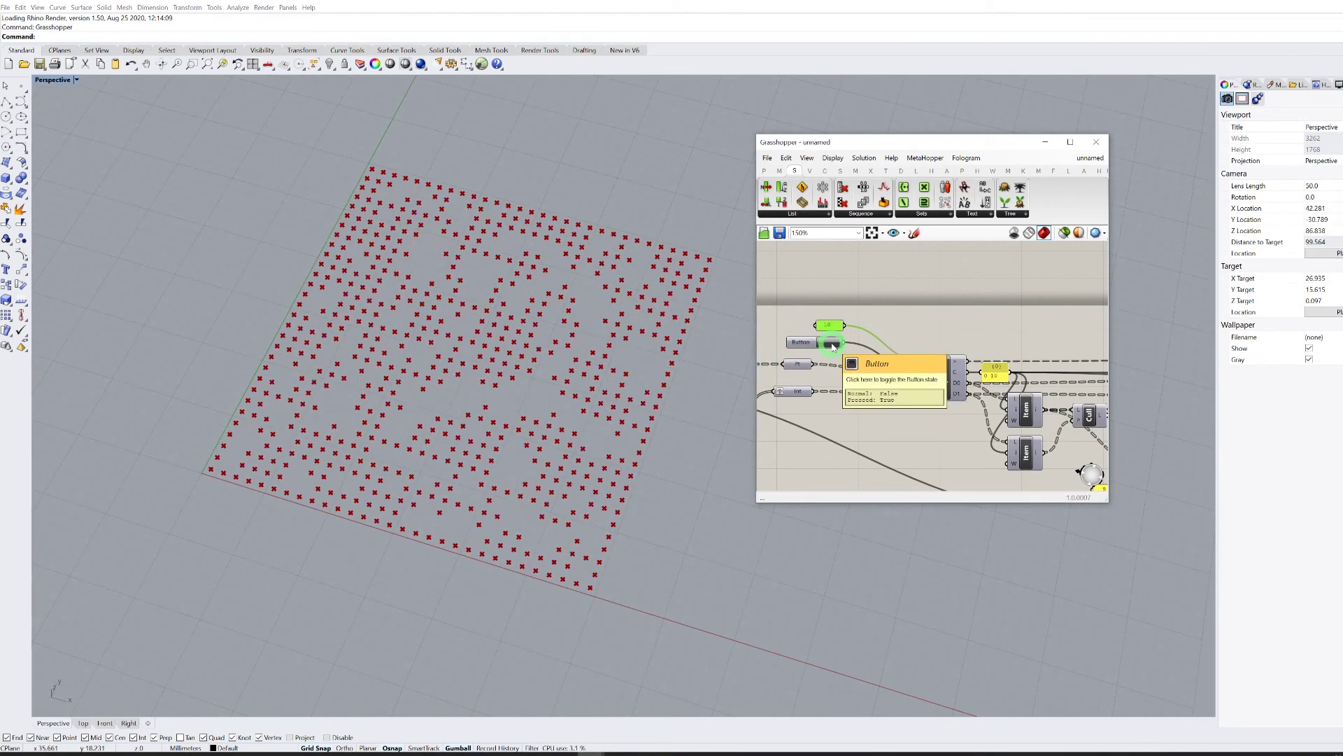
pyautogui.click(833, 347)
# Set the number slider feeding the Addition component's B input to 1.1.
pyautogui.scroll(-2, 832, 346)
pyautogui.moveTo(1007, 367); pyautogui.dragTo(912, 324, button='right')
pyautogui.scroll(-4, 913, 325)
pyautogui.scroll(4, 951, 357)
pyautogui.click(881, 378)
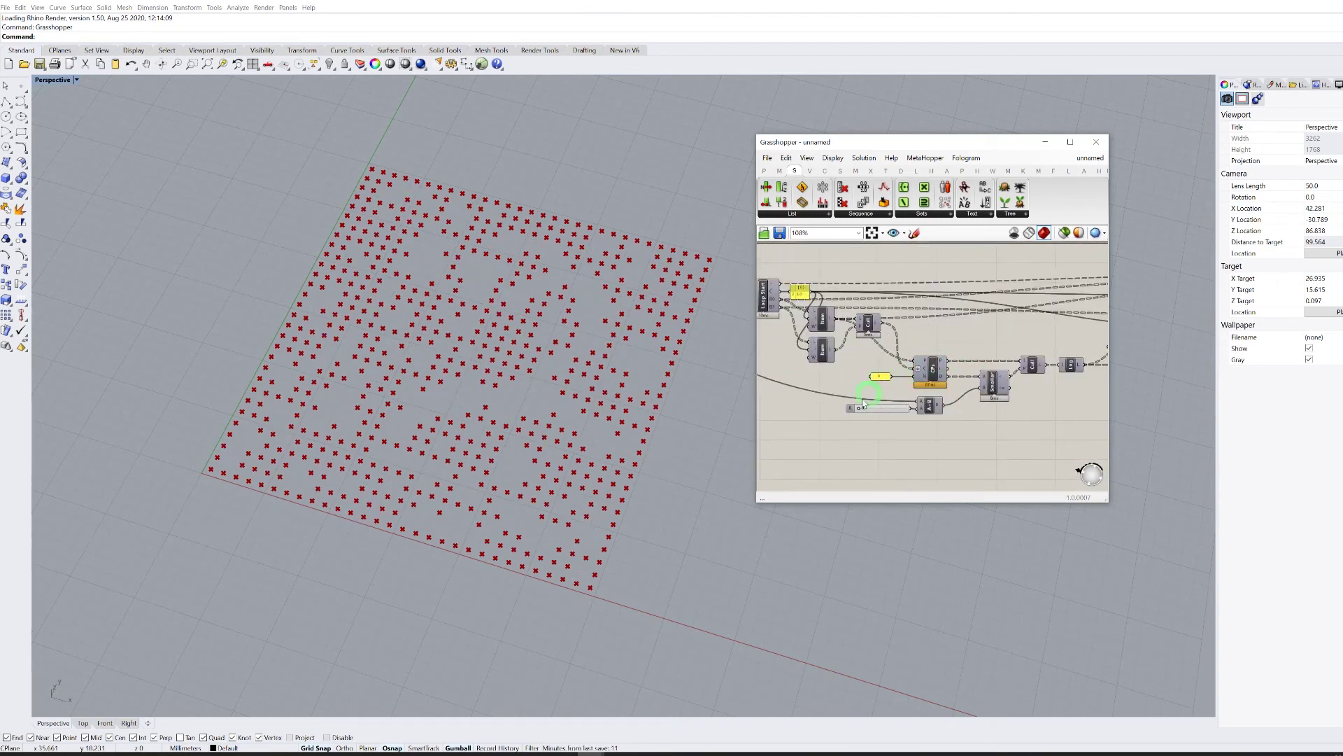
pyautogui.scroll(5, 877, 389)
pyautogui.doubleClick(869, 421)
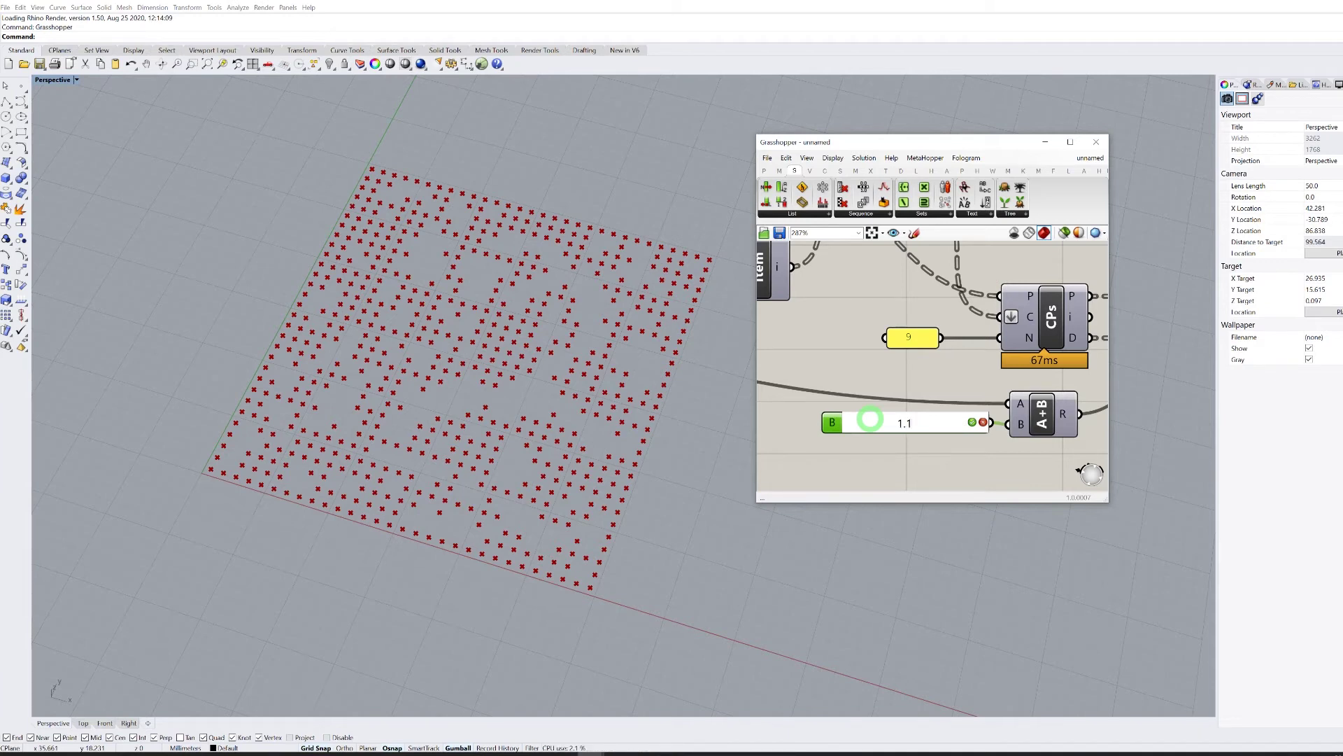
pyautogui.click(973, 423)
pyautogui.scroll(-7, 925, 334)
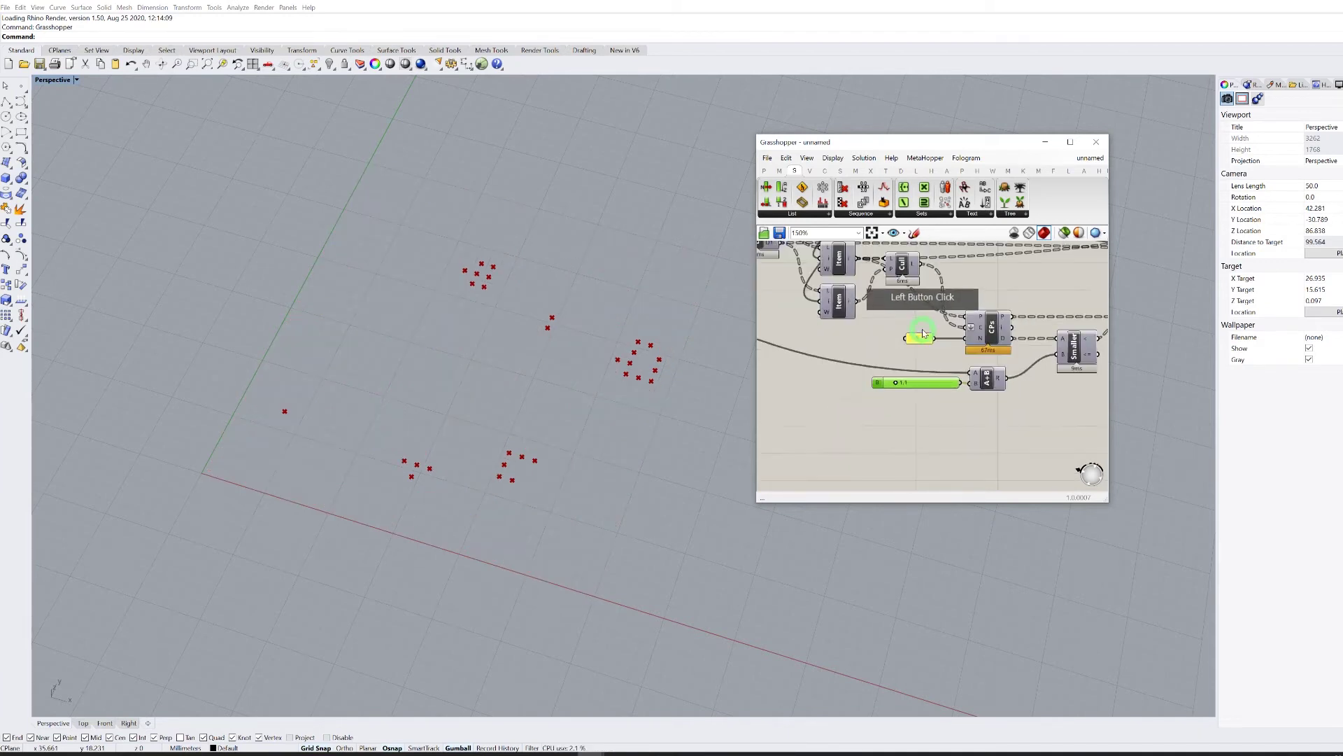
# Run the loop again with its trigger button.
pyautogui.scroll(3, 830, 287)
pyautogui.moveTo(829, 287); pyautogui.dragTo(871, 296, button='right')
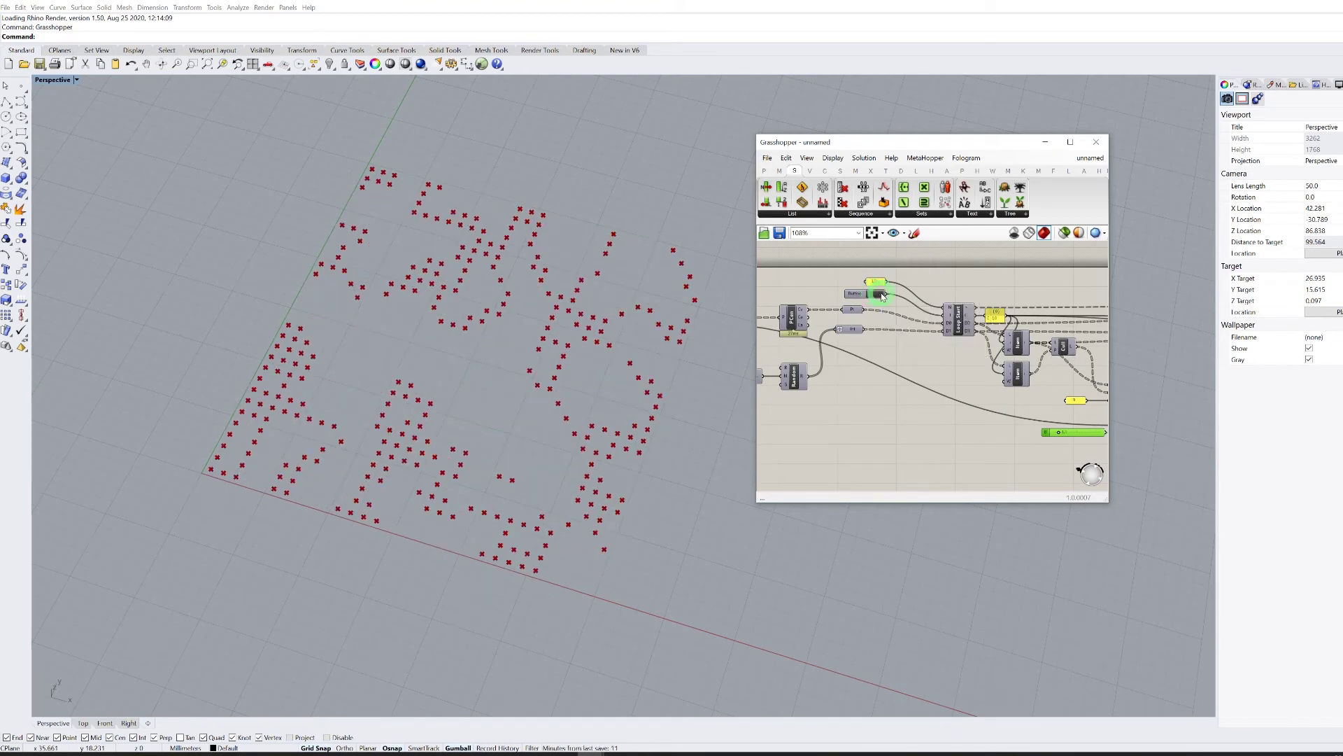
pyautogui.click(843, 318)
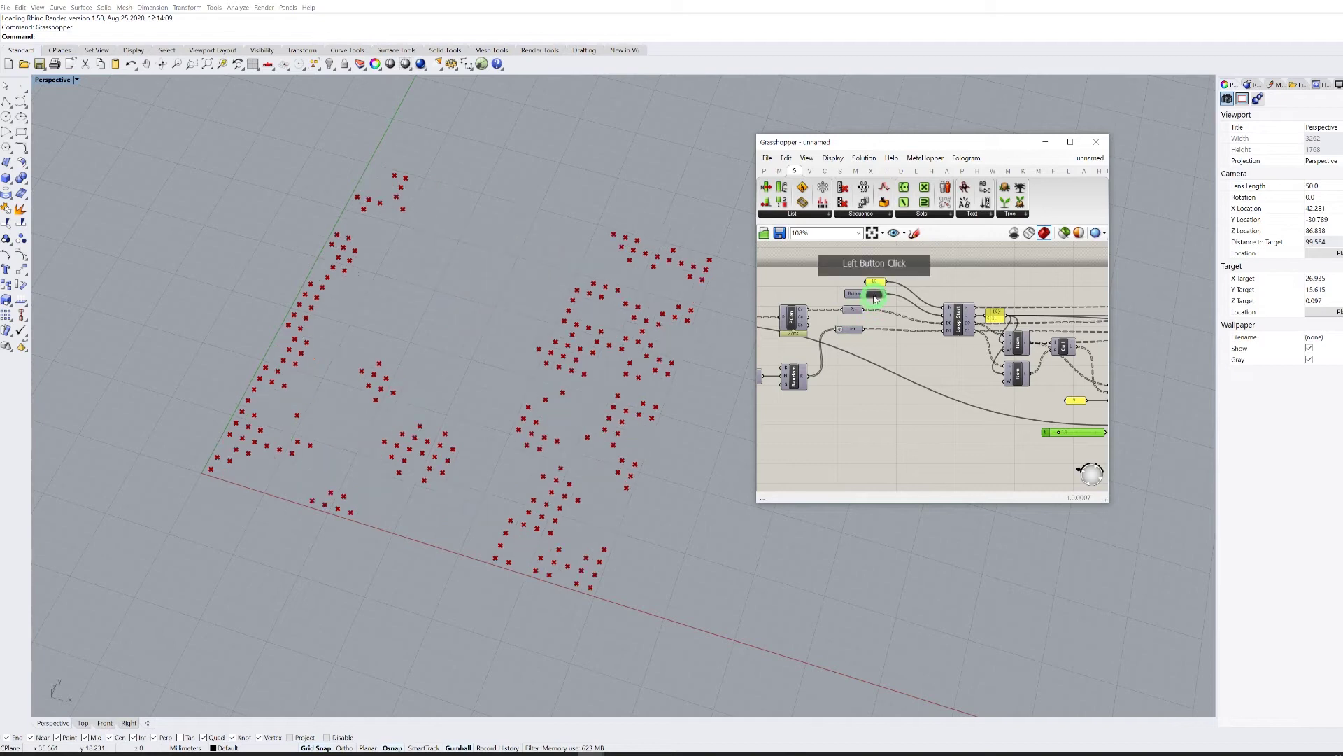
# Add a Rectangle component after the final Cull Pattern and wire the culled list into its plane input.
pyautogui.moveTo(928, 324); pyautogui.dragTo(853, 292, button='right')
pyautogui.scroll(-10, 855, 295)
pyautogui.scroll(15, 940, 297)
pyautogui.click(879, 329)
pyautogui.click(952, 318)
pyautogui.moveTo(864, 287); pyautogui.dragTo(798, 289, button='right')
pyautogui.click(826, 330)
pyautogui.moveTo(827, 331)
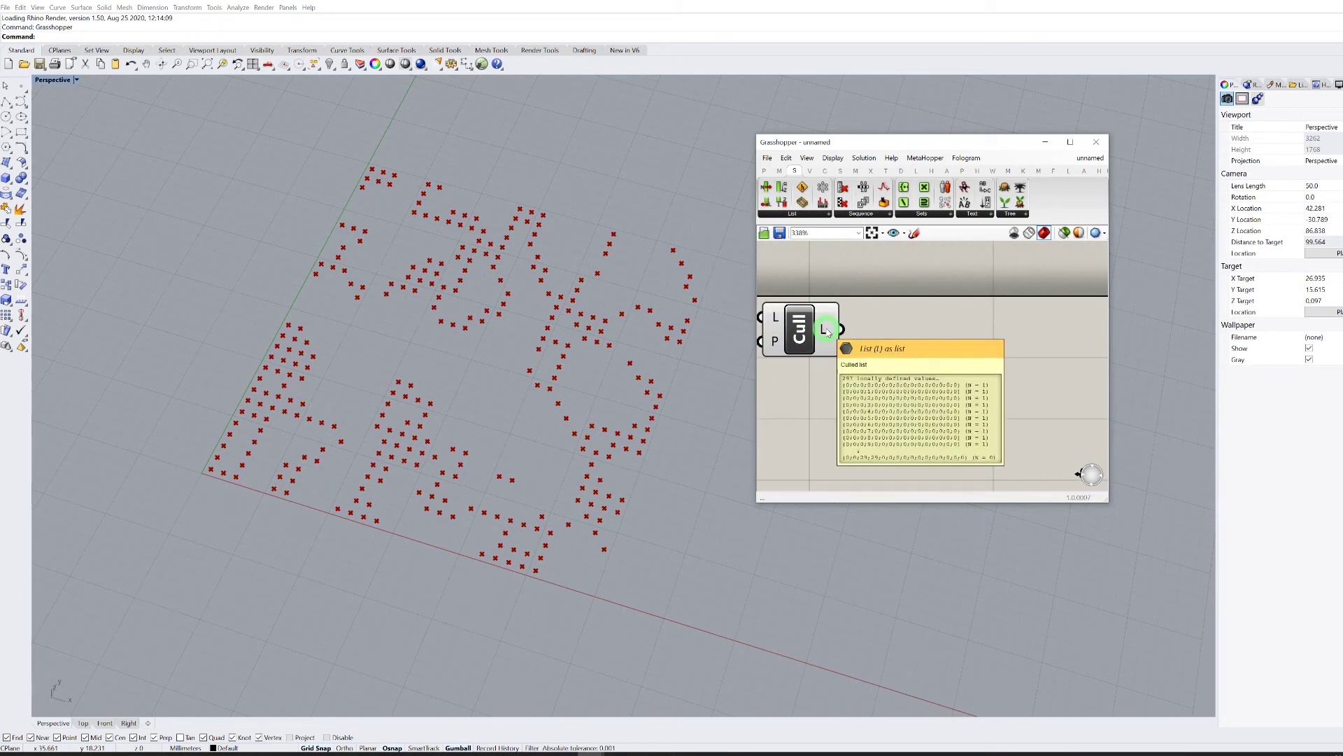
pyautogui.moveTo(953, 322); pyautogui.dragTo(893, 350, button='right')
pyautogui.click(824, 171)
pyautogui.click(964, 203)
pyautogui.click(940, 218)
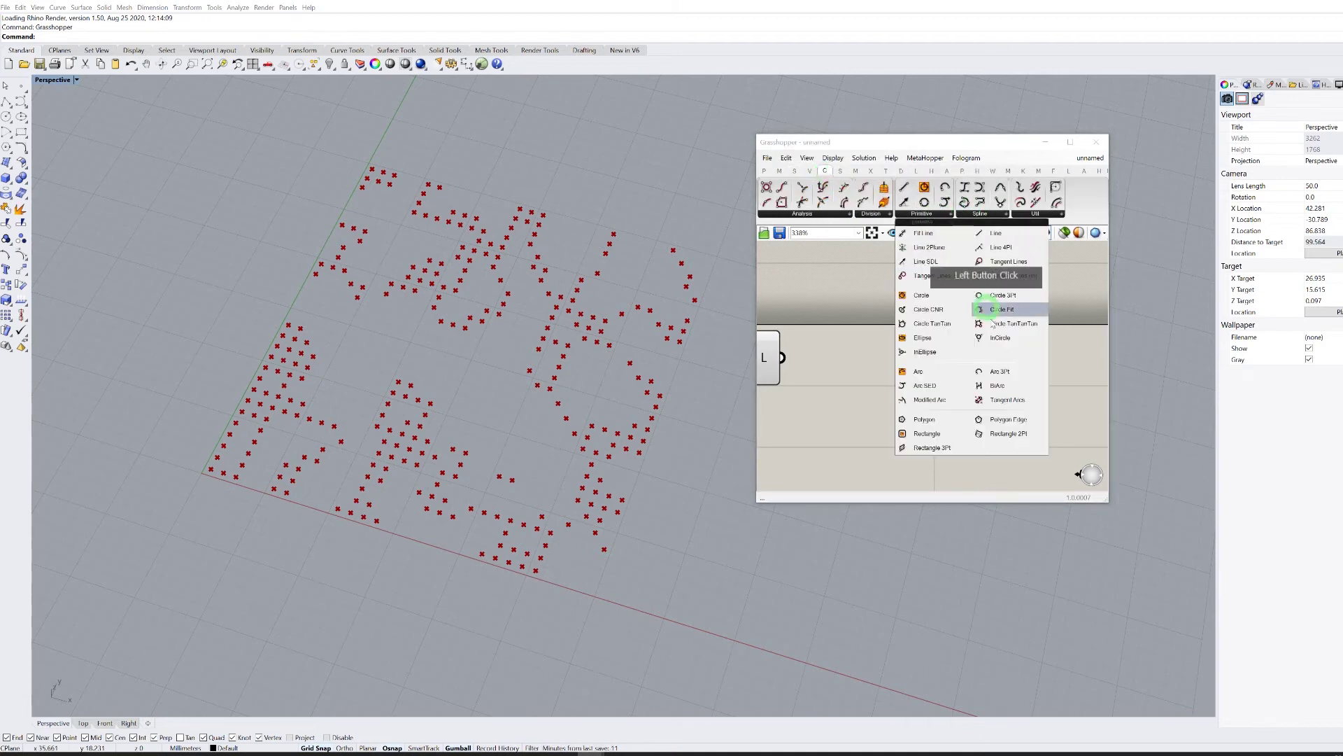
pyautogui.click(912, 432)
pyautogui.click(881, 371)
pyautogui.moveTo(790, 358); pyautogui.dragTo(999, 381)
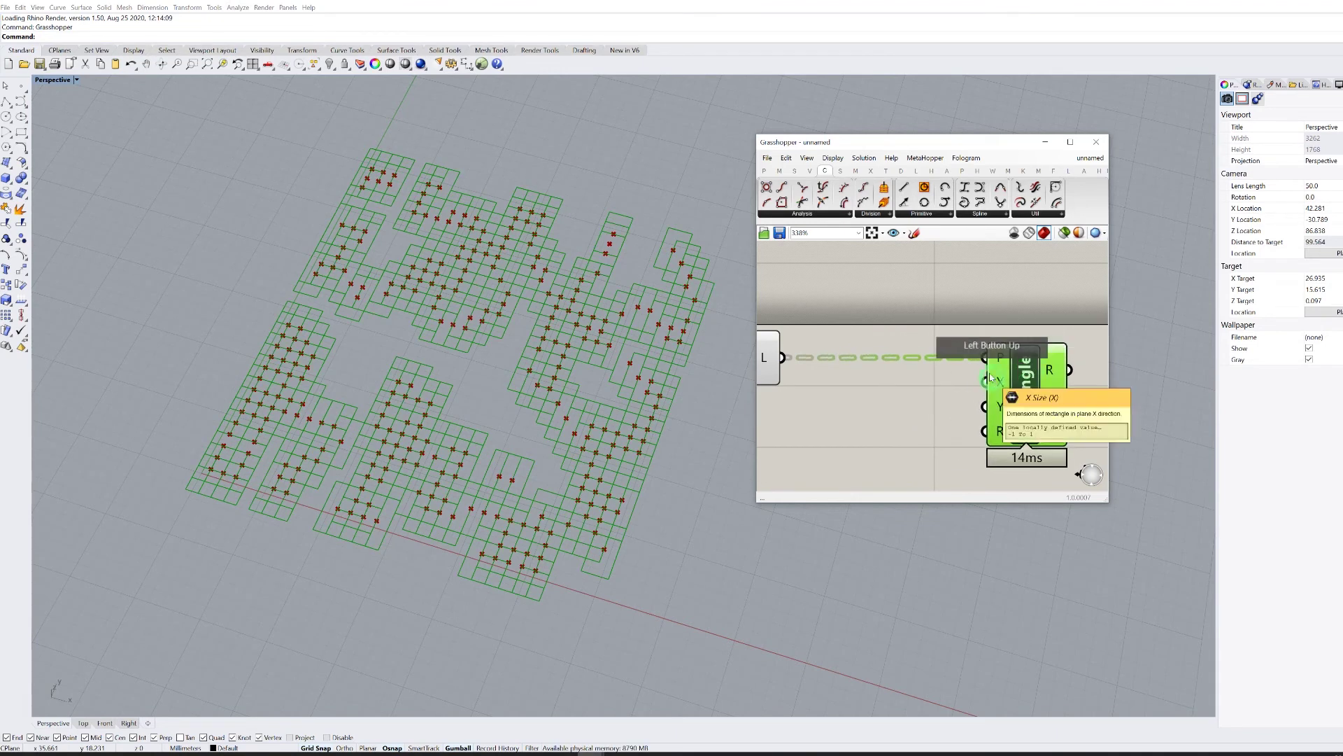
# Add a panel beside the Rectangle component containing the domain "-0.5 to 0.5".
pyautogui.click(764, 170)
pyautogui.click(943, 203)
pyautogui.click(888, 382)
pyautogui.doubleClick(885, 382)
pyautogui.press('BackSpace')
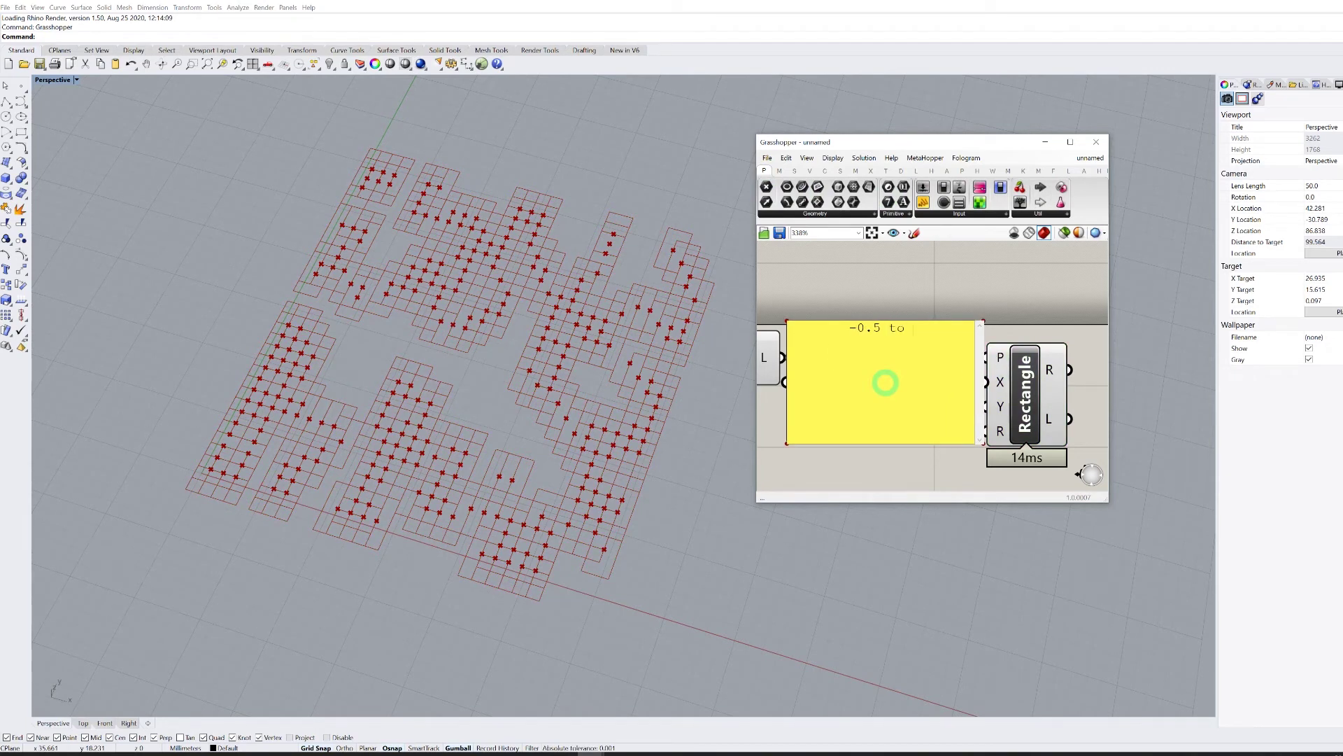
pyautogui.write('-0.5 to 0.5')
pyautogui.hotkey('shift', 'Return')
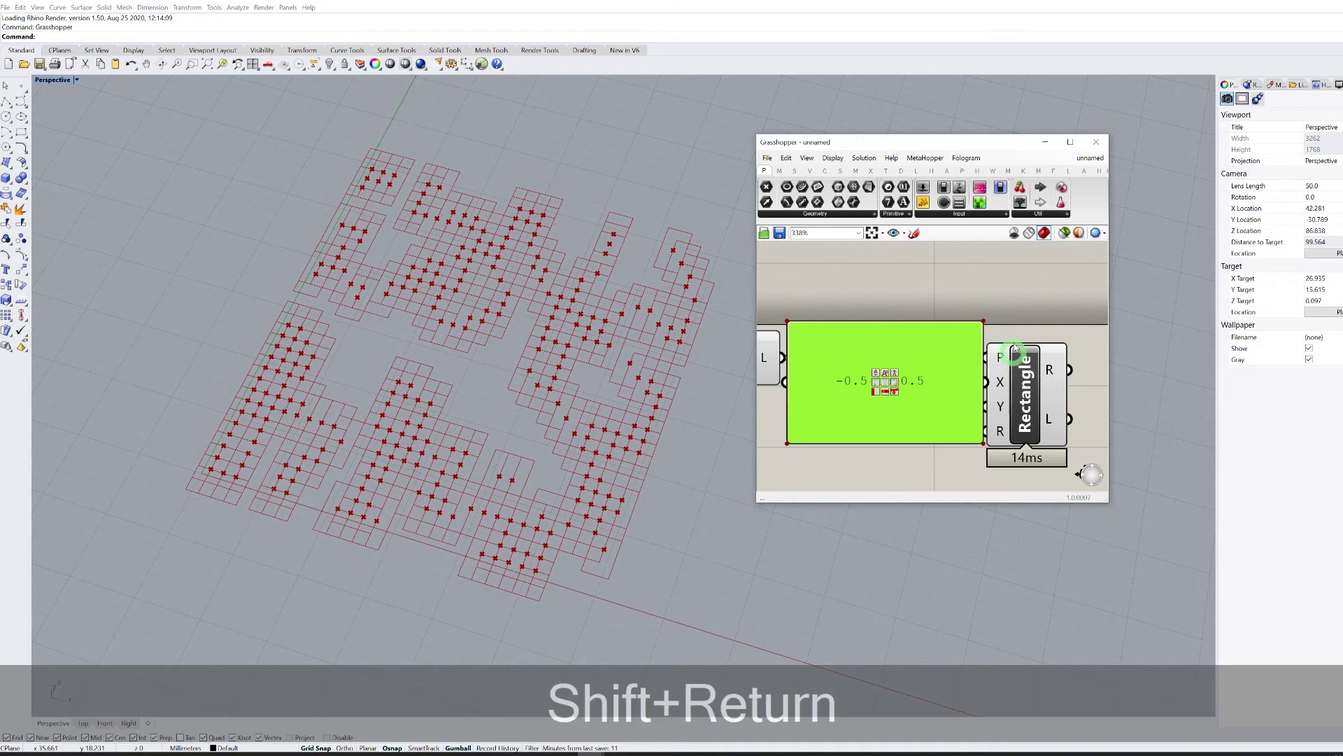
# Shrink the domain panel, wire it into the Rectangle's X and Y inputs, and place it between Cull Pattern and Rectangle.
pyautogui.moveTo(981, 324); pyautogui.dragTo(1041, 369)
pyautogui.scroll(2, 835, 412)
pyautogui.click(840, 413)
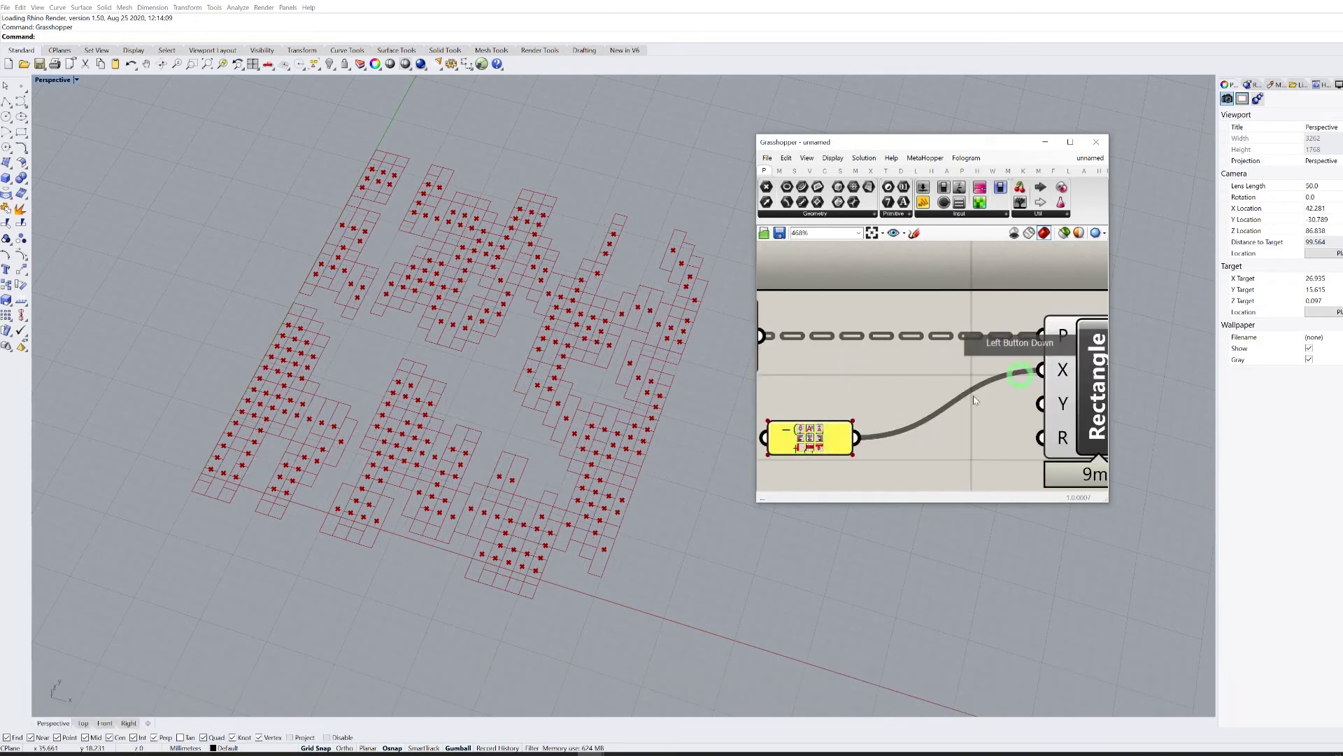
pyautogui.moveTo(858, 437); pyautogui.dragTo(1041, 418)
pyautogui.moveTo(852, 439)
pyautogui.mouseDown()
pyautogui.moveTo(893, 403)
pyautogui.moveTo(840, 441)
pyautogui.mouseUp()
pyautogui.scroll(-5, 839, 440)
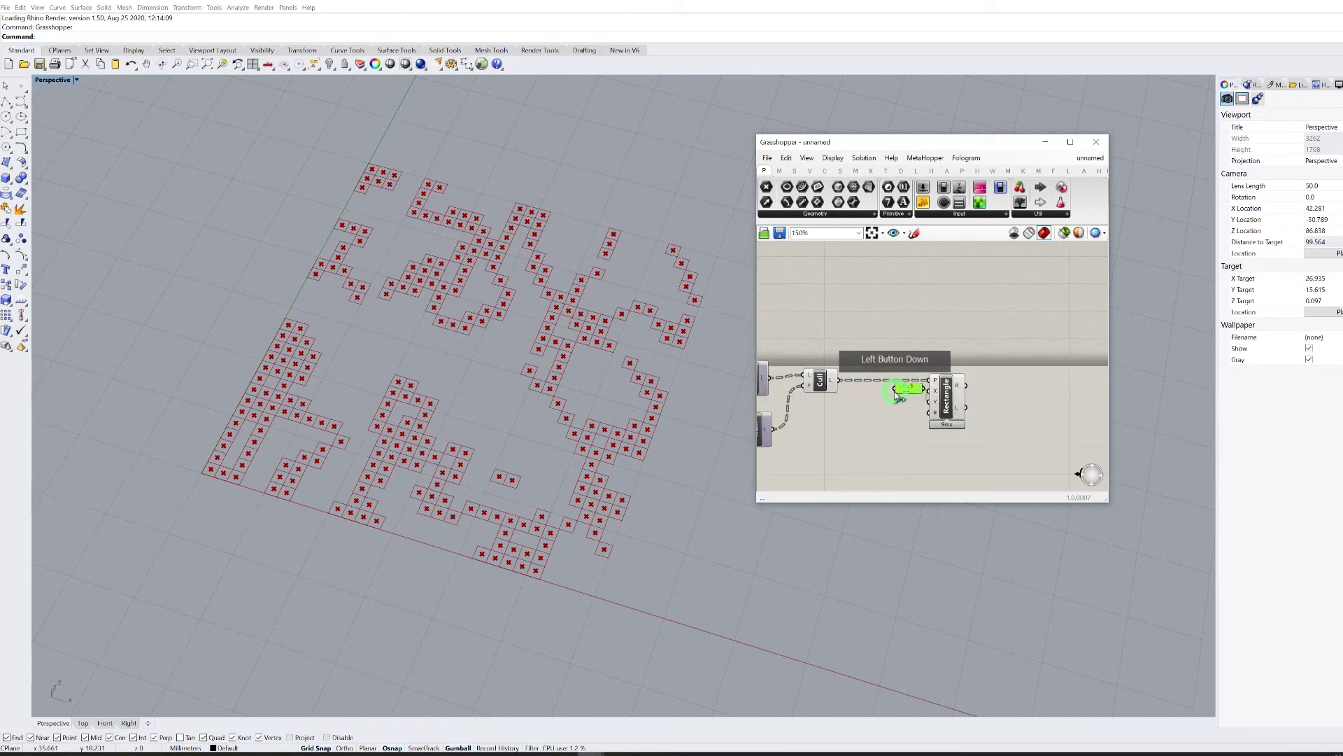
pyautogui.scroll(1, 894, 393)
pyautogui.moveTo(895, 394); pyautogui.dragTo(851, 393)
# Turn off the preview of the final Cull Pattern so only the rectangles are displayed.
pyautogui.click(927, 312)
pyautogui.moveTo(930, 313); pyautogui.dragTo(1063, 300, button='right')
pyautogui.moveTo(1025, 304); pyautogui.dragTo(920, 478)
pyautogui.rightClick(940, 262)
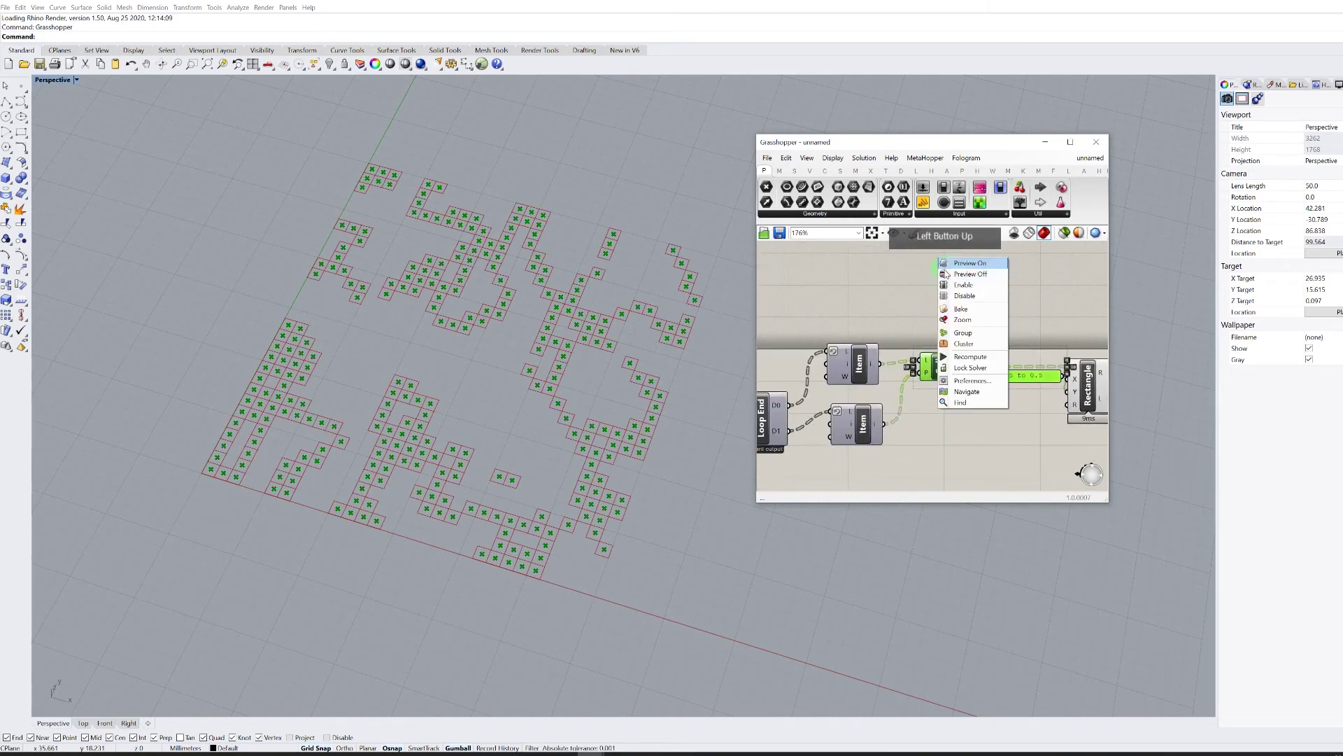
pyautogui.click(953, 274)
pyautogui.click(1028, 291)
pyautogui.moveTo(1029, 291); pyautogui.dragTo(892, 291, button='right')
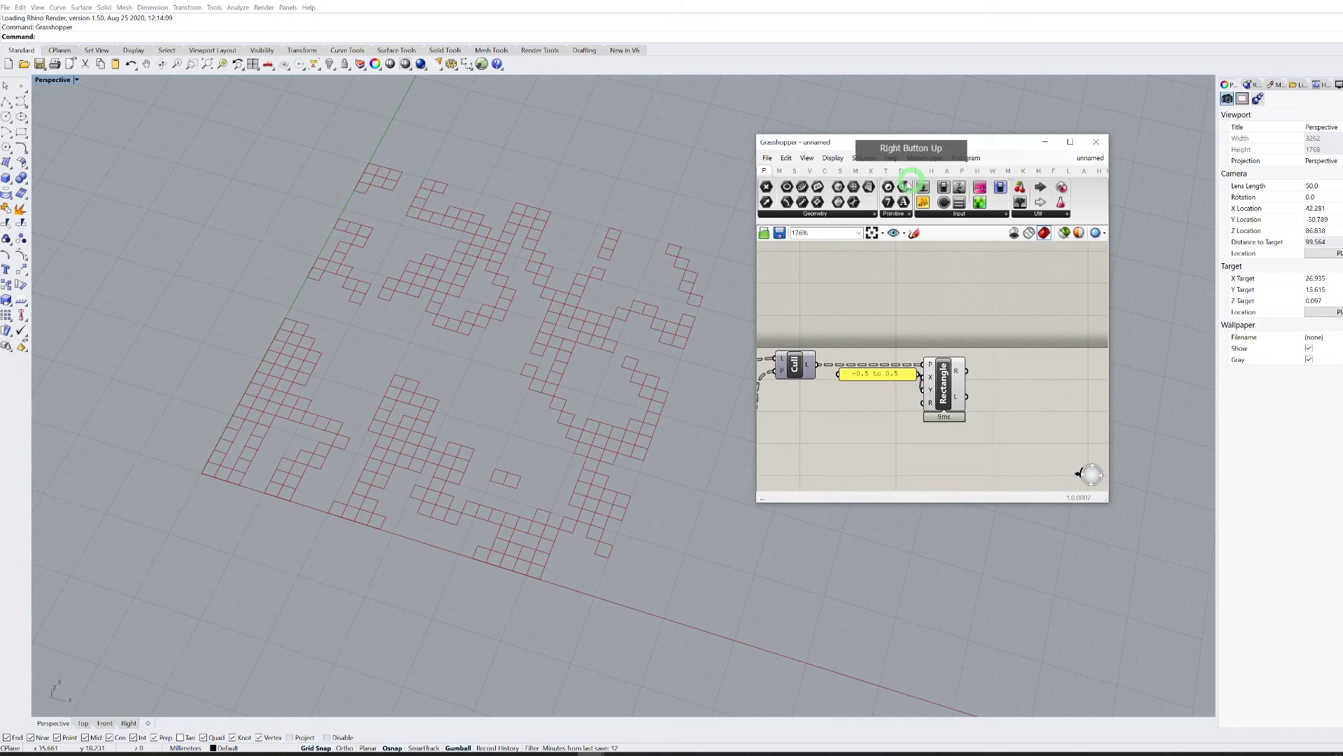
# Add a Boundary Surfaces component and wire the Rectangle's output into its edges input.
pyautogui.click(842, 173)
pyautogui.click(889, 186)
pyautogui.scroll(2, 1002, 323)
pyautogui.click(1038, 387)
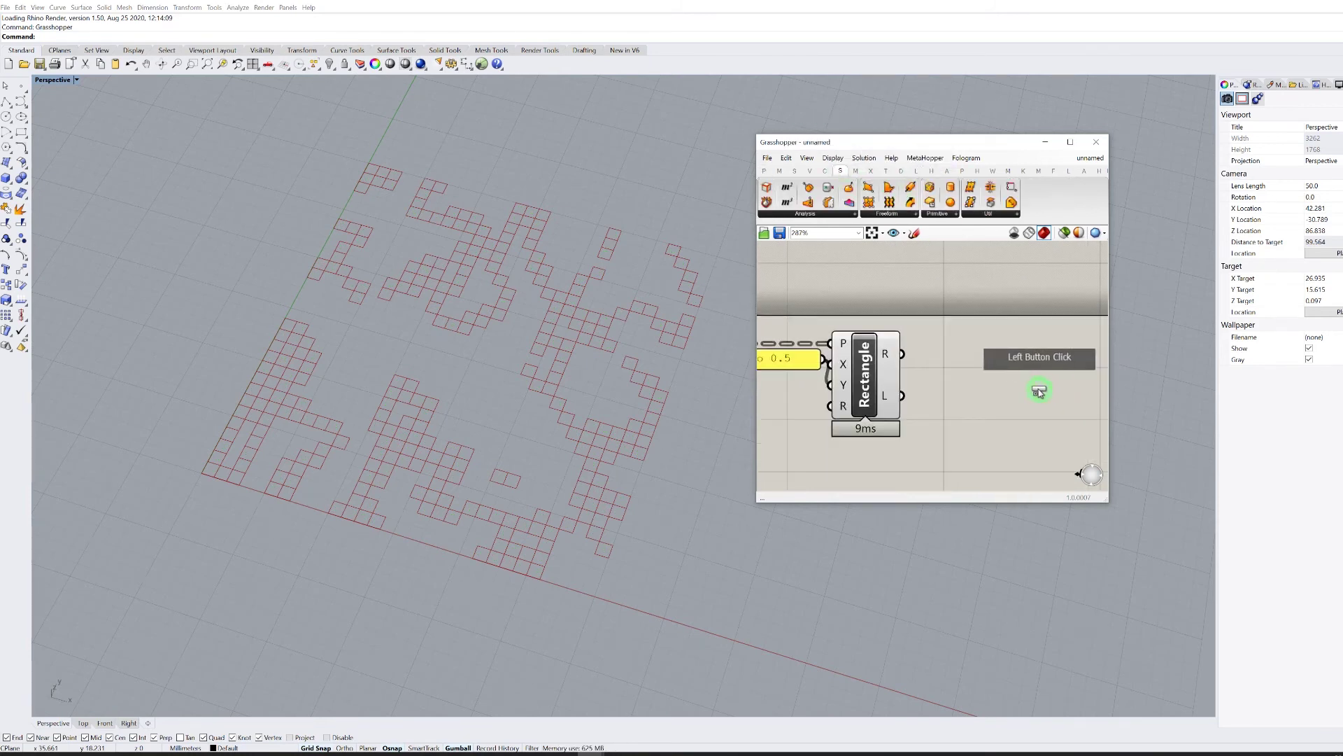
pyautogui.click(938, 360)
pyautogui.moveTo(931, 364); pyautogui.dragTo(979, 376)
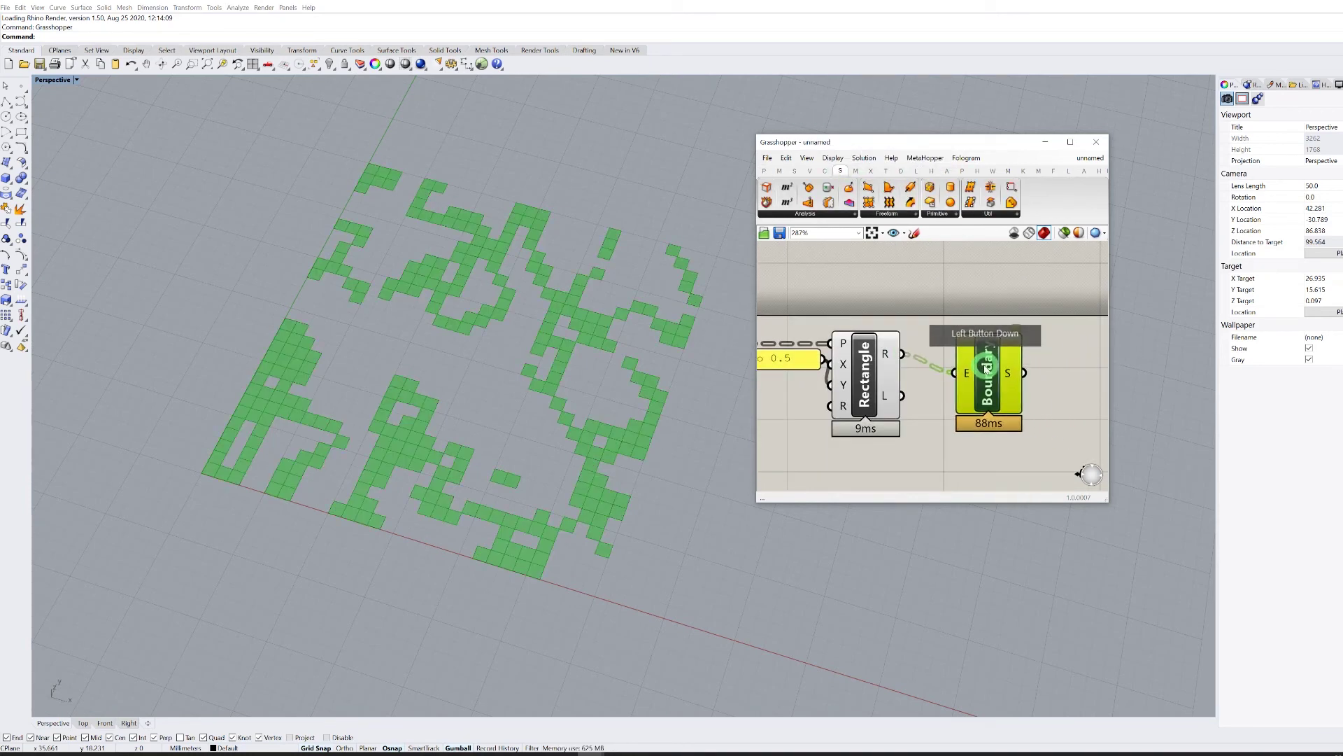
# Turn off the preview of the Boundary Surfaces and Rectangle components.
pyautogui.rightClick(978, 364)
pyautogui.click(988, 385)
pyautogui.rightClick(970, 362)
pyautogui.click(905, 312)
pyautogui.click(860, 368)
pyautogui.rightClick(867, 272)
pyautogui.click(886, 288)
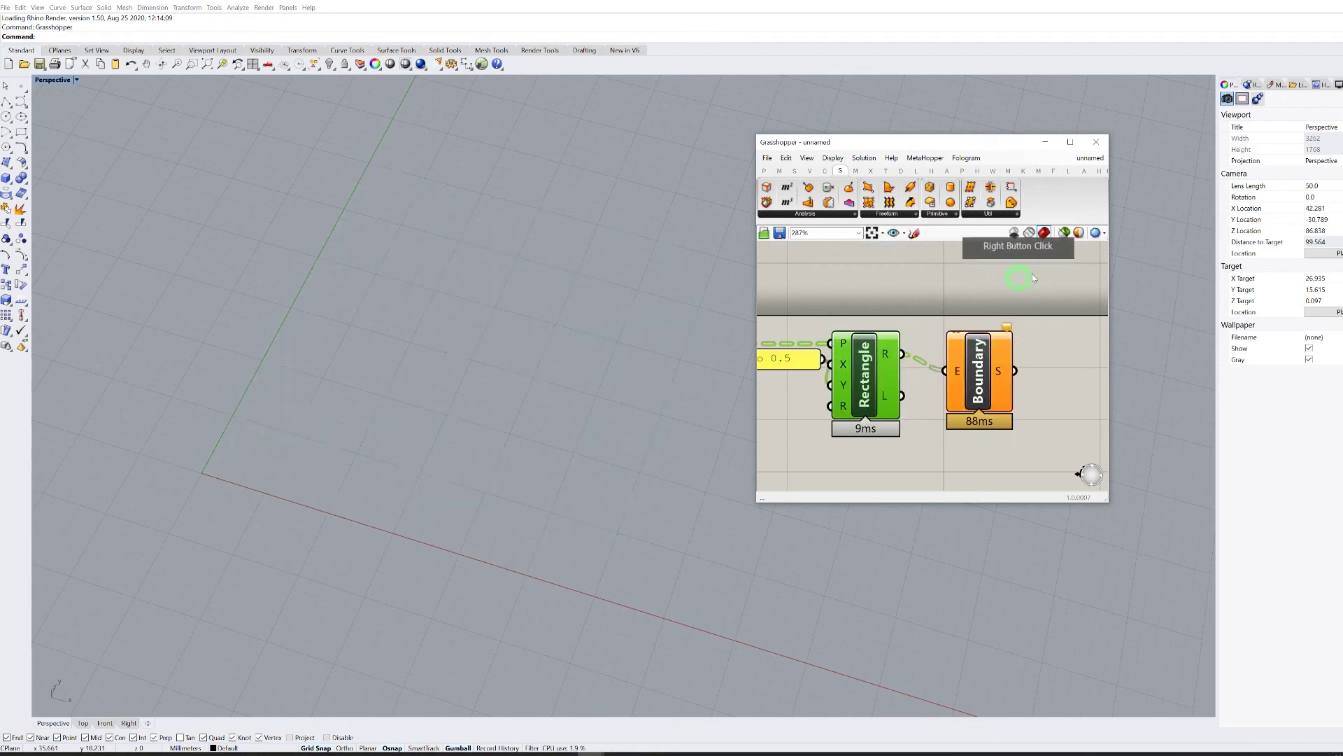
# Add a Custom Preview component and wire the boundary surfaces into its geometry input.
pyautogui.click(902, 171)
pyautogui.click(1004, 203)
pyautogui.click(1077, 371)
pyautogui.moveTo(1063, 371); pyautogui.dragTo(945, 353, button='right')
pyautogui.moveTo(897, 353); pyautogui.dragTo(945, 343)
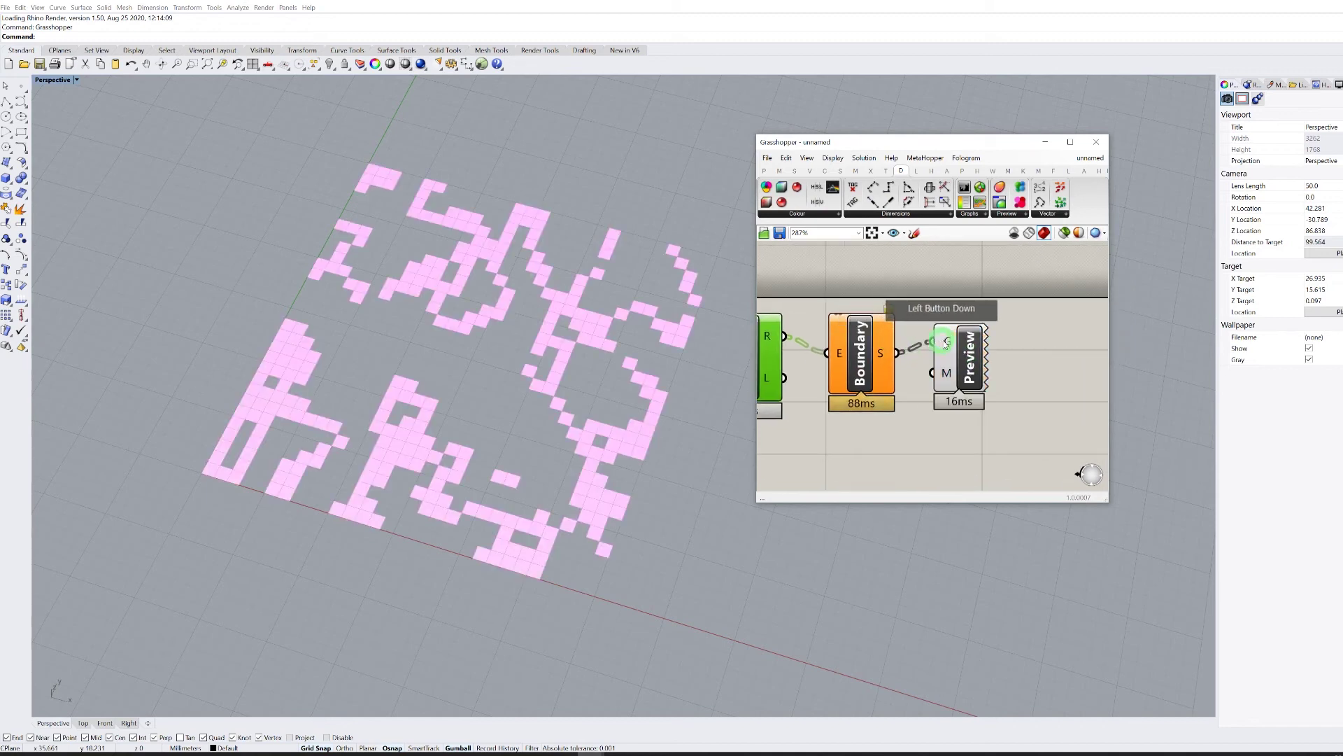
# Set the panel feeding Loop Start's iteration count to 30 and run the loop.
pyautogui.scroll(-7, 1002, 311)
pyautogui.moveTo(959, 309); pyautogui.dragTo(1019, 310, button='right')
pyautogui.scroll(-3, 1019, 310)
pyautogui.scroll(8, 861, 319)
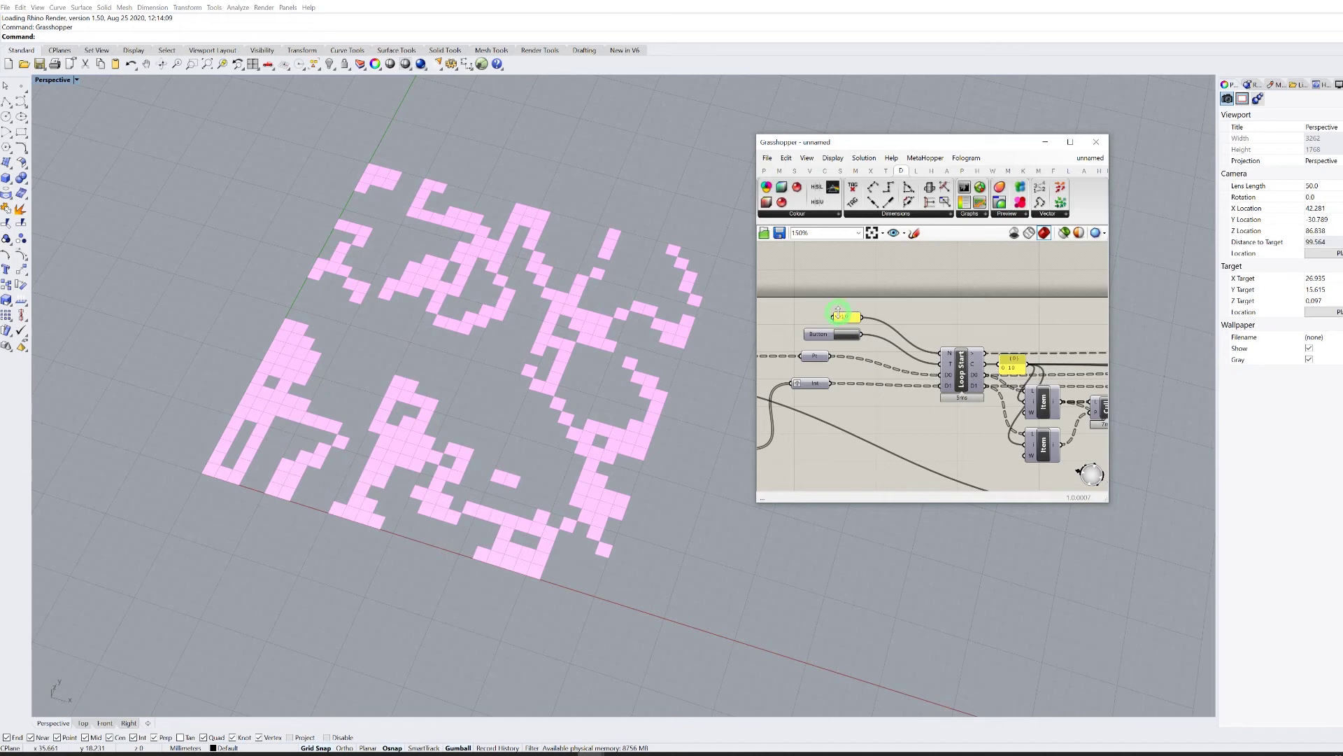
pyautogui.doubleClick(838, 314)
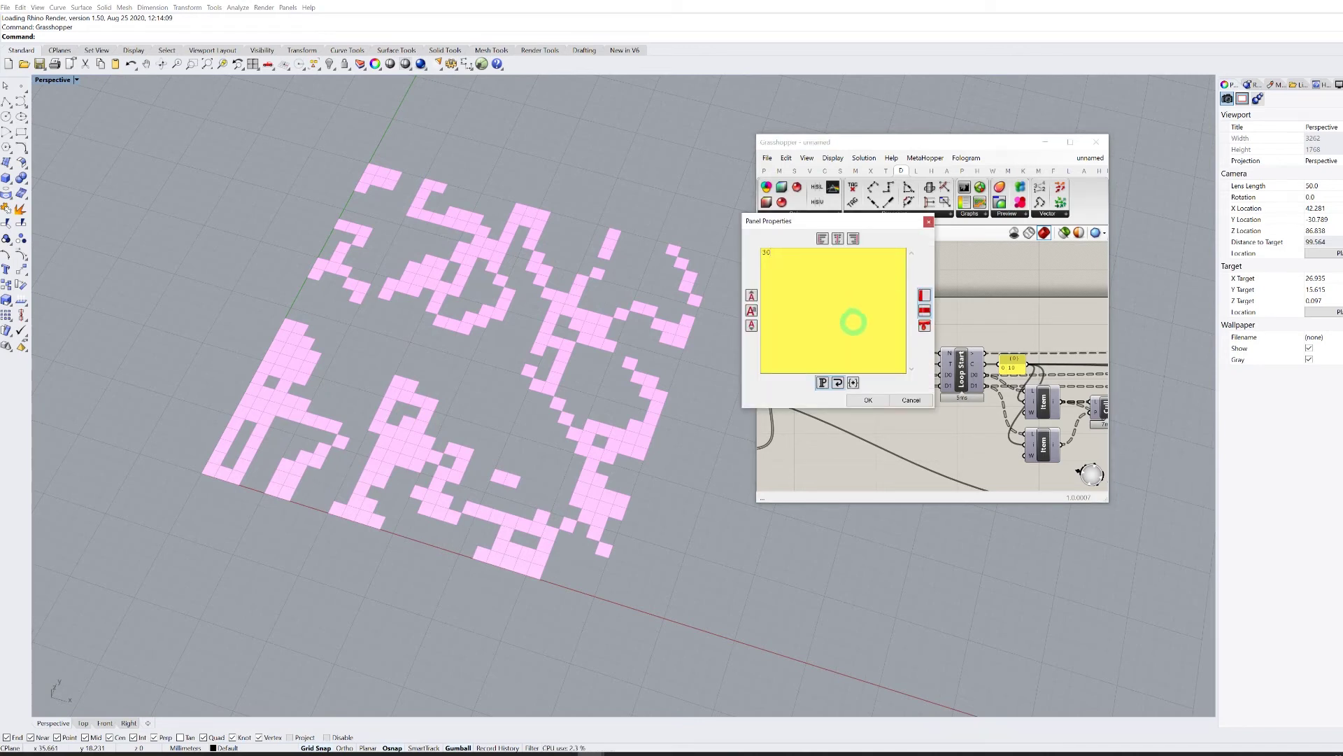
pyautogui.click(873, 405)
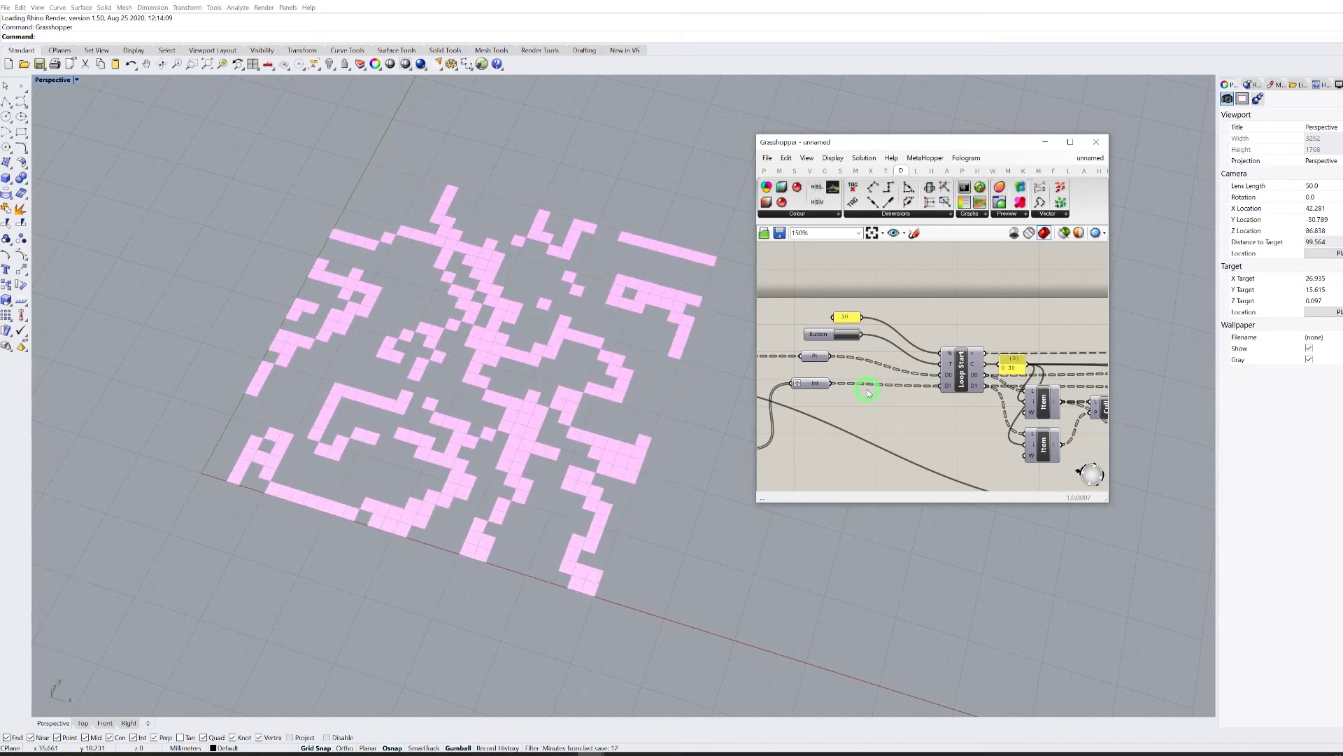
# Try a value of 0.1 on the slider feeding the Addition's B input and run the loop.
pyautogui.scroll(-6, 875, 303)
pyautogui.scroll(3, 956, 354)
pyautogui.scroll(5, 888, 347)
pyautogui.click(887, 345)
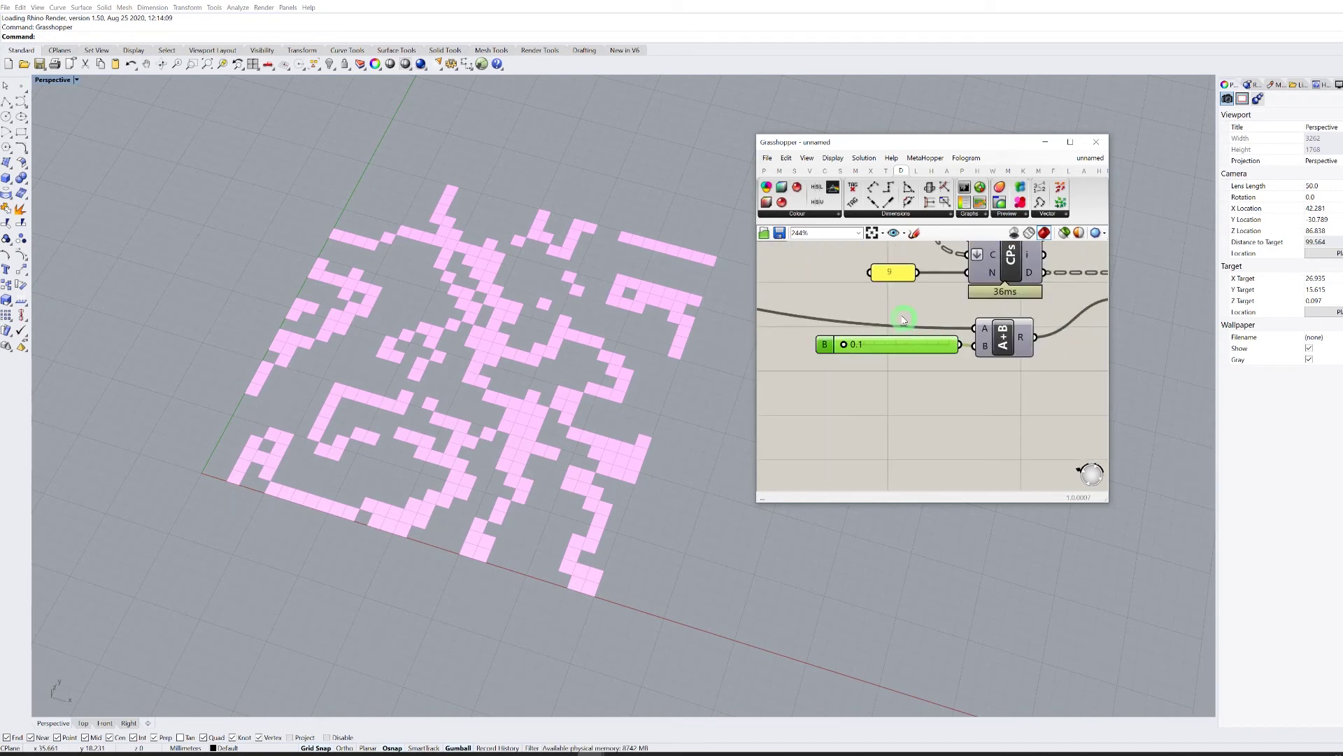
pyautogui.scroll(-6, 903, 319)
pyautogui.moveTo(956, 334); pyautogui.dragTo(1015, 364, button='right')
pyautogui.scroll(3, 875, 277)
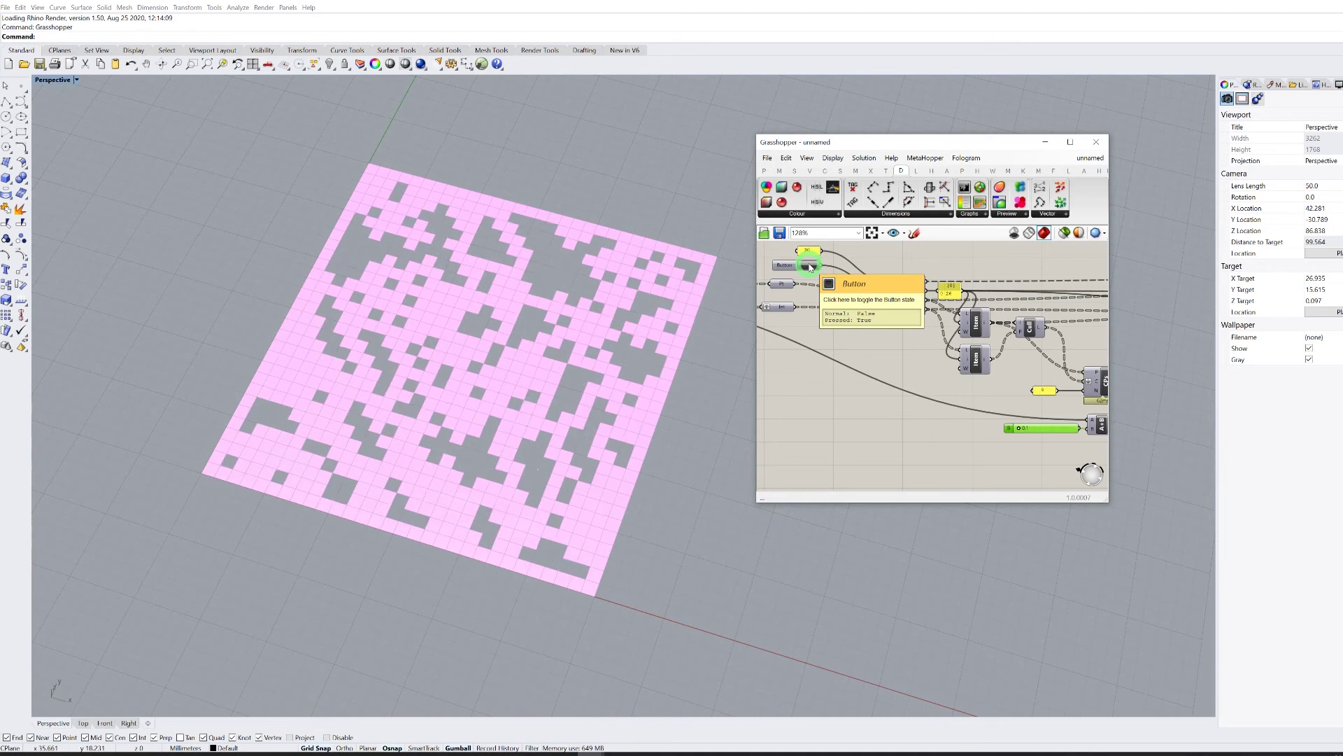
# Rewire Multiplication's B input to the Smaller Than component's strict less-than output and run the loop again.
pyautogui.scroll(-5, 855, 300)
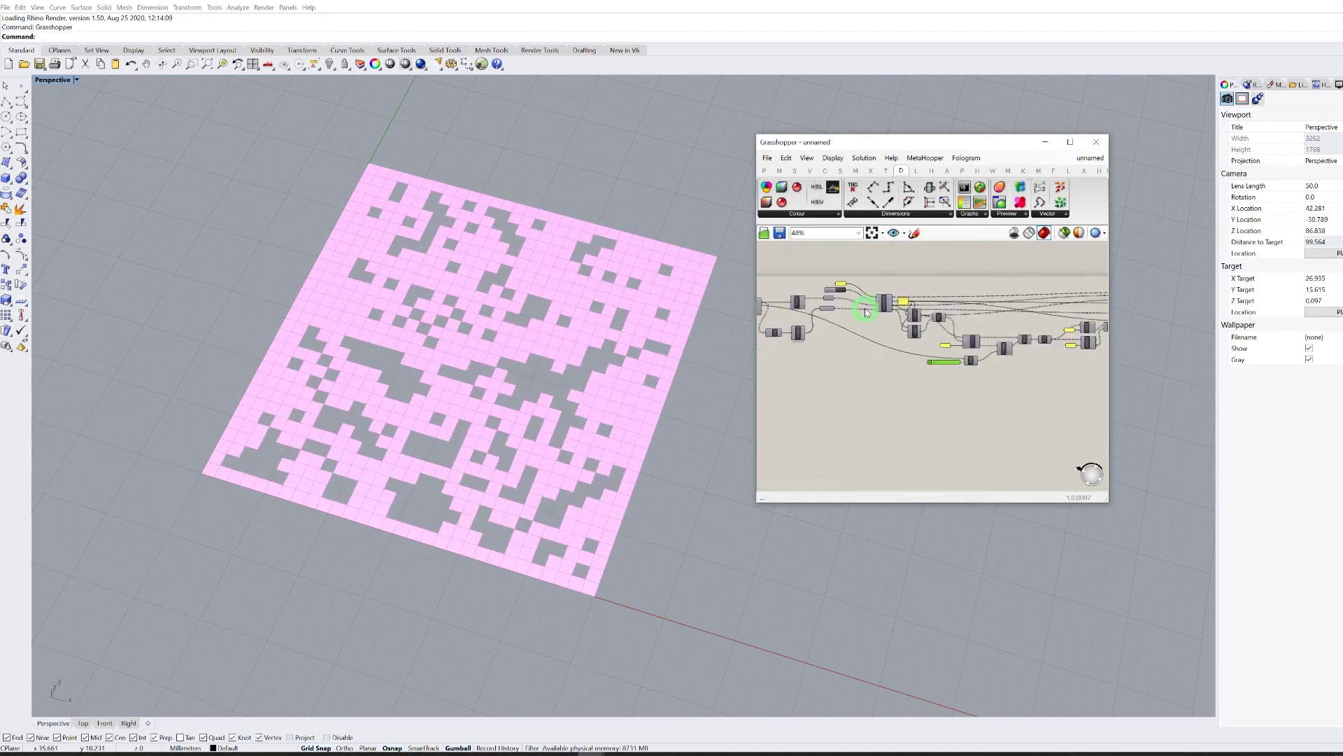
pyautogui.moveTo(918, 309); pyautogui.dragTo(866, 312, button='right')
pyautogui.scroll(8, 915, 317)
pyautogui.moveTo(981, 338); pyautogui.dragTo(907, 314, button='right')
pyautogui.moveTo(952, 347); pyautogui.dragTo(981, 316)
pyautogui.scroll(-7, 1002, 347)
pyautogui.moveTo(851, 326); pyautogui.dragTo(975, 342, button='right')
pyautogui.scroll(4, 858, 312)
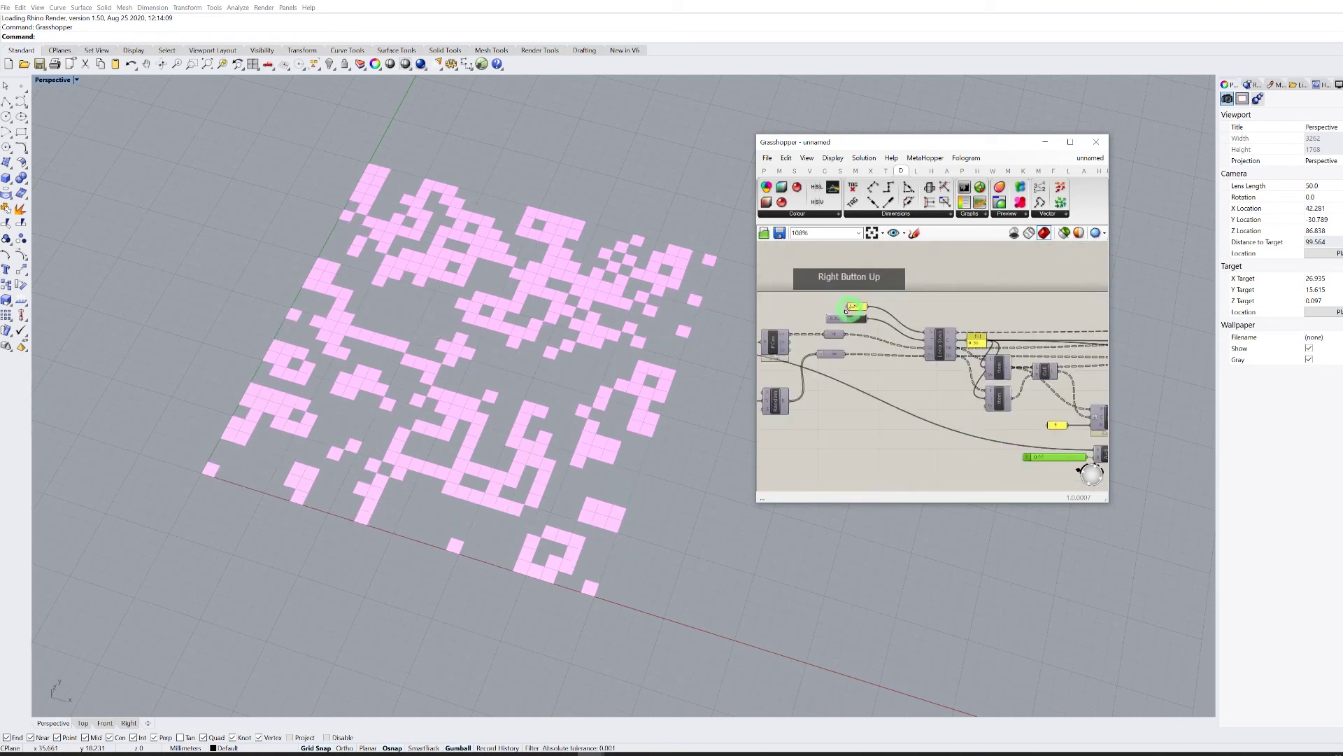
pyautogui.click(857, 319)
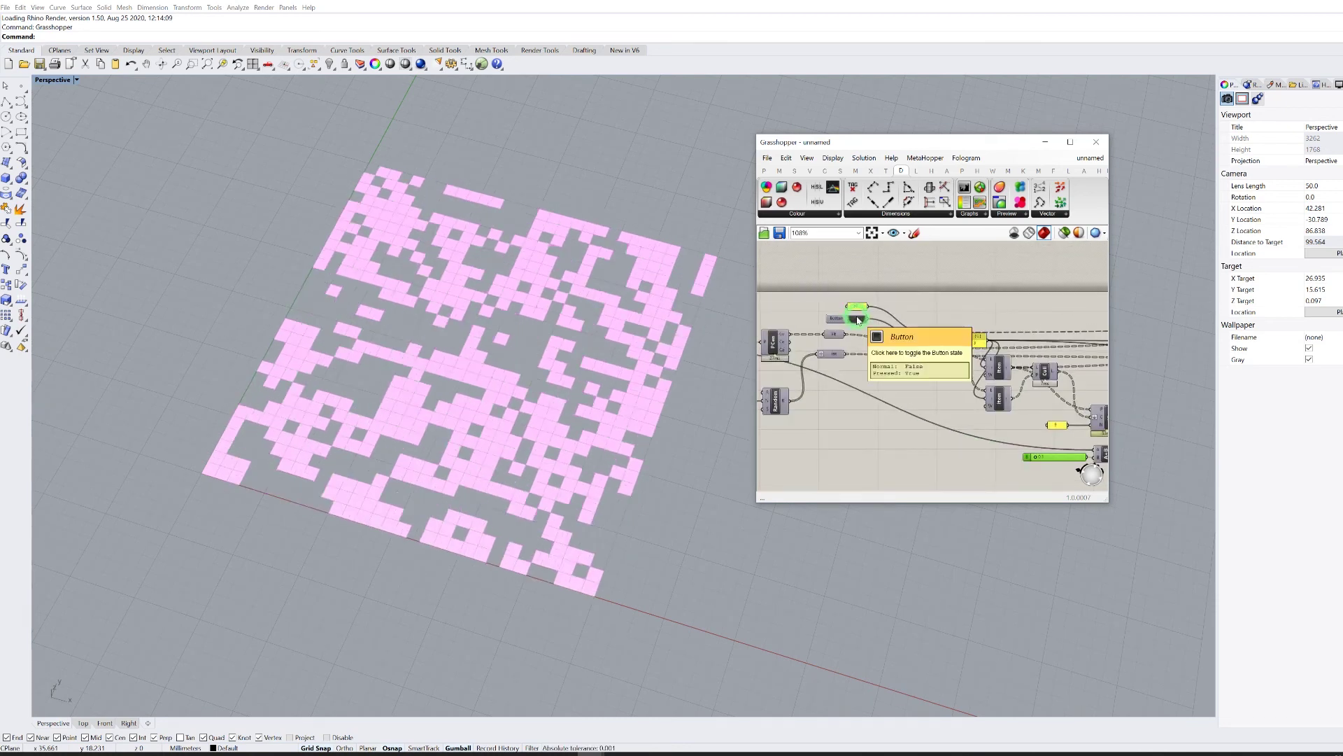
# Review the neighbor-count thresholds and set the slider feeding the Addition's B input back to 1.1.
pyautogui.scroll(-1, 1019, 350)
pyautogui.moveTo(1020, 351); pyautogui.dragTo(831, 301, button='right')
pyautogui.moveTo(965, 313); pyautogui.dragTo(1026, 319, button='right')
pyautogui.scroll(5, 1026, 334)
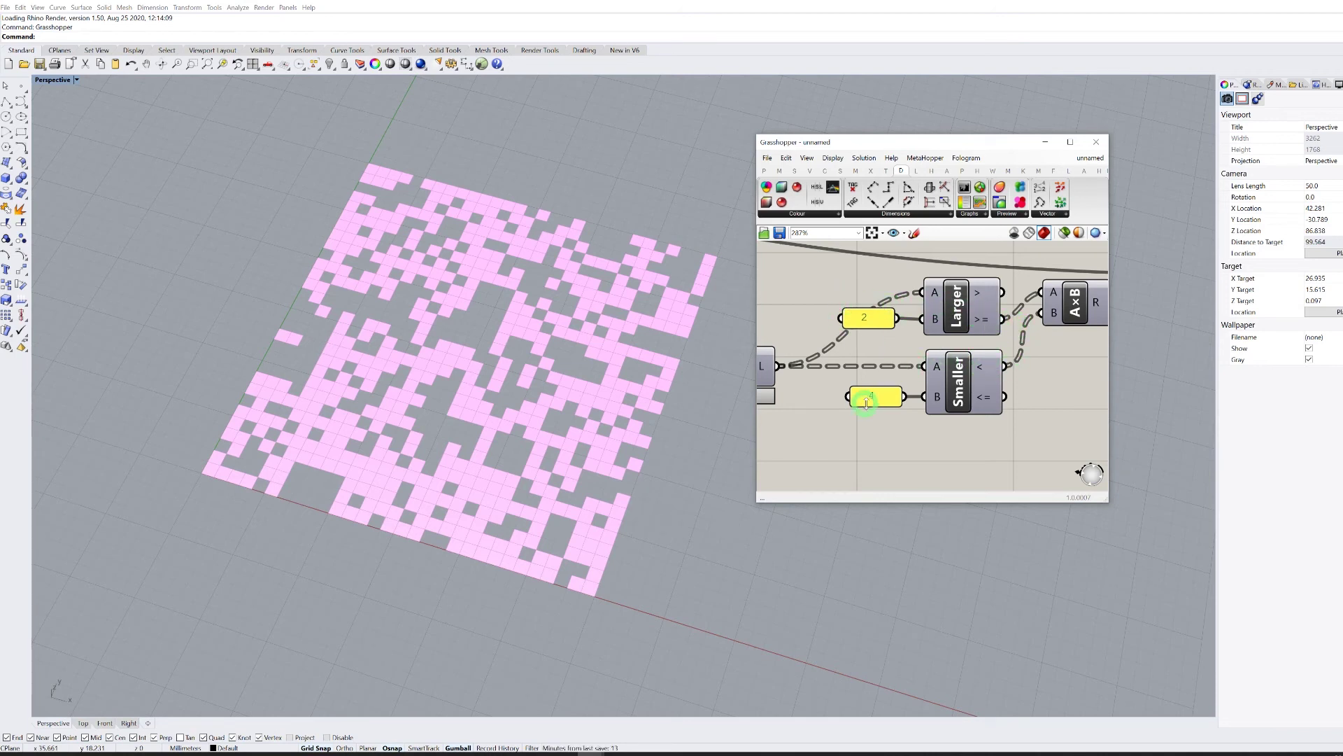
pyautogui.moveTo(997, 357)
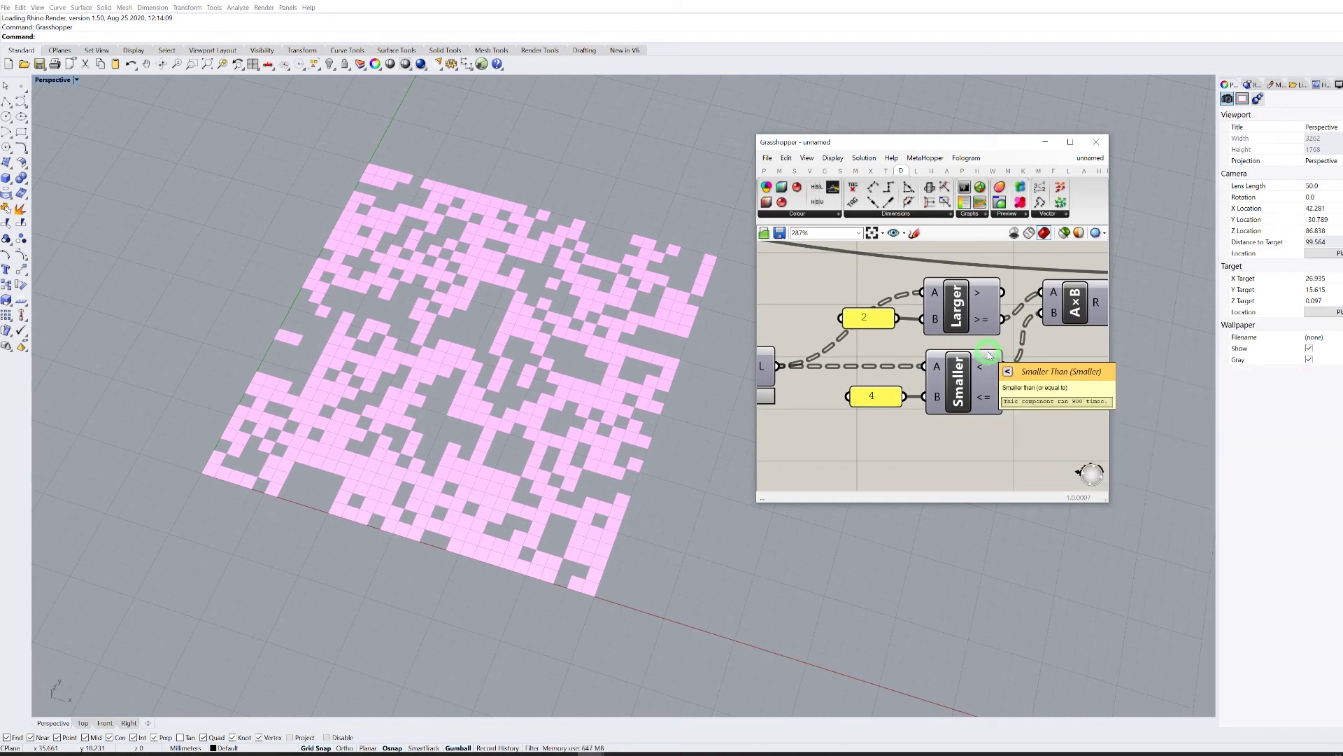
pyautogui.scroll(-3, 978, 345)
pyautogui.moveTo(839, 340); pyautogui.dragTo(939, 336, button='right')
pyautogui.scroll(7, 932, 339)
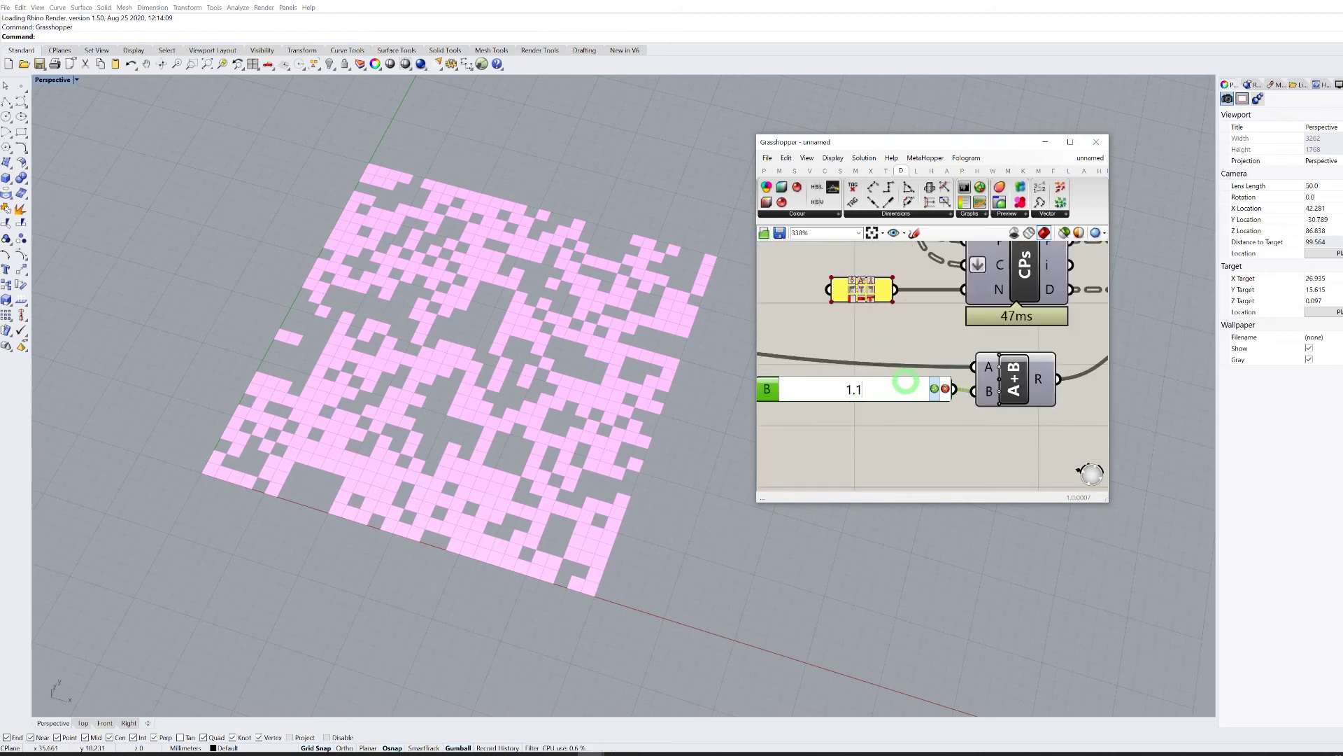
pyautogui.click(926, 369)
# Run the loop with the restored search distance using its trigger button.
pyautogui.scroll(-8, 909, 350)
pyautogui.moveTo(854, 333); pyautogui.dragTo(938, 348, button='right')
pyautogui.scroll(7, 857, 298)
pyautogui.click(868, 301)
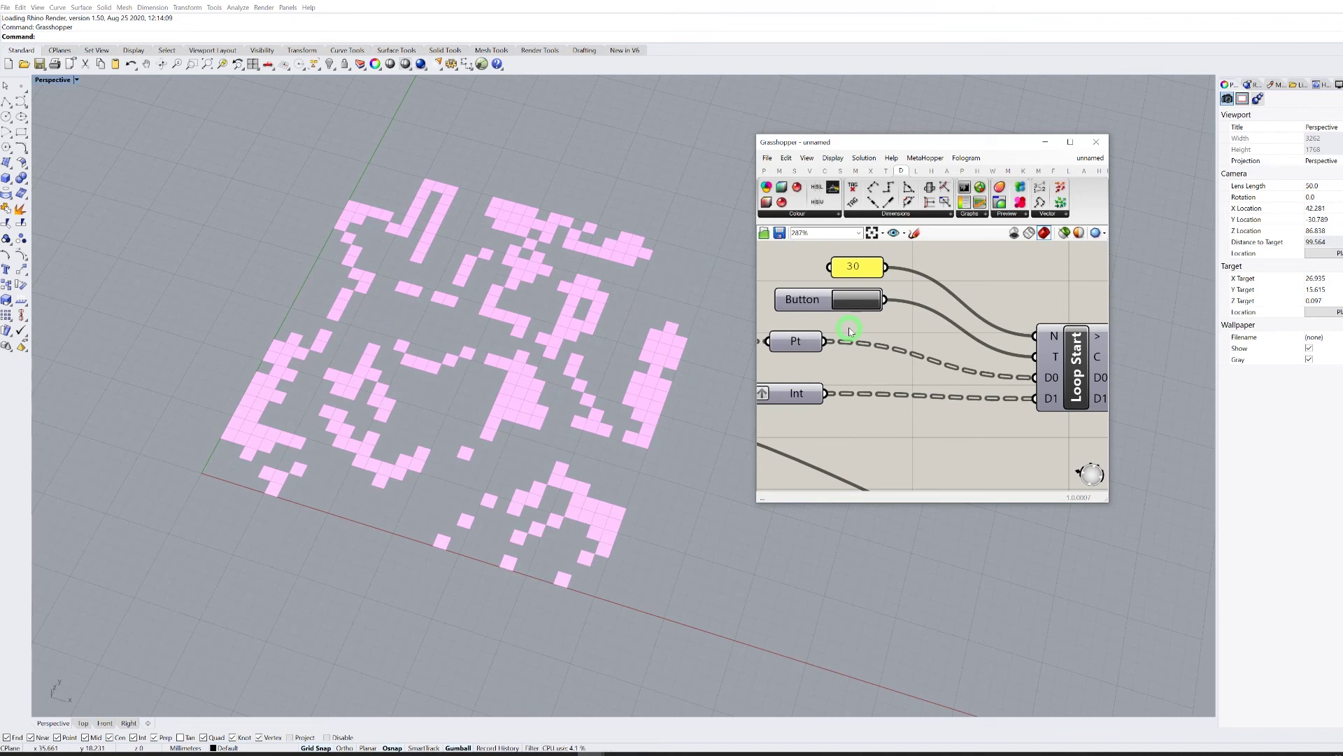
# Set the panel feeding the Larger Than component's B input to 1.
pyautogui.scroll(-8, 850, 330)
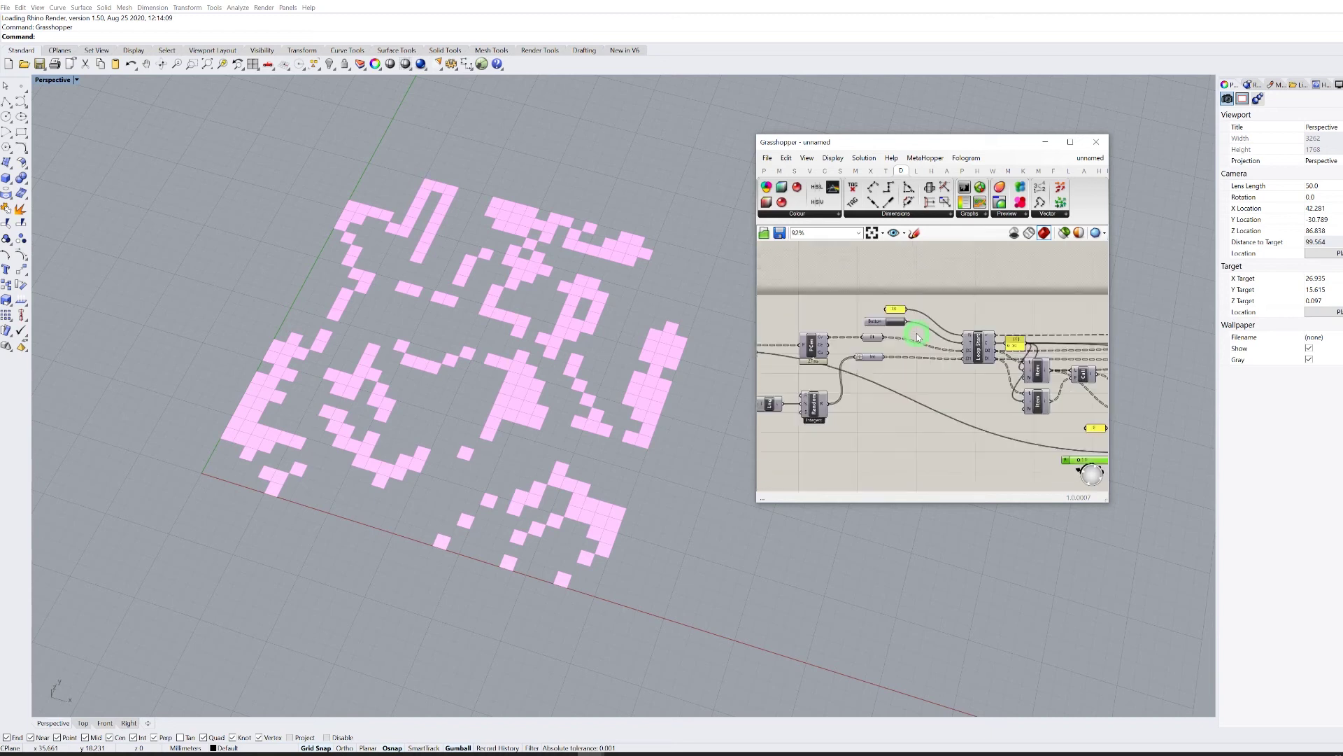
pyautogui.moveTo(902, 378); pyautogui.dragTo(1026, 305, button='right')
pyautogui.scroll(6, 1026, 305)
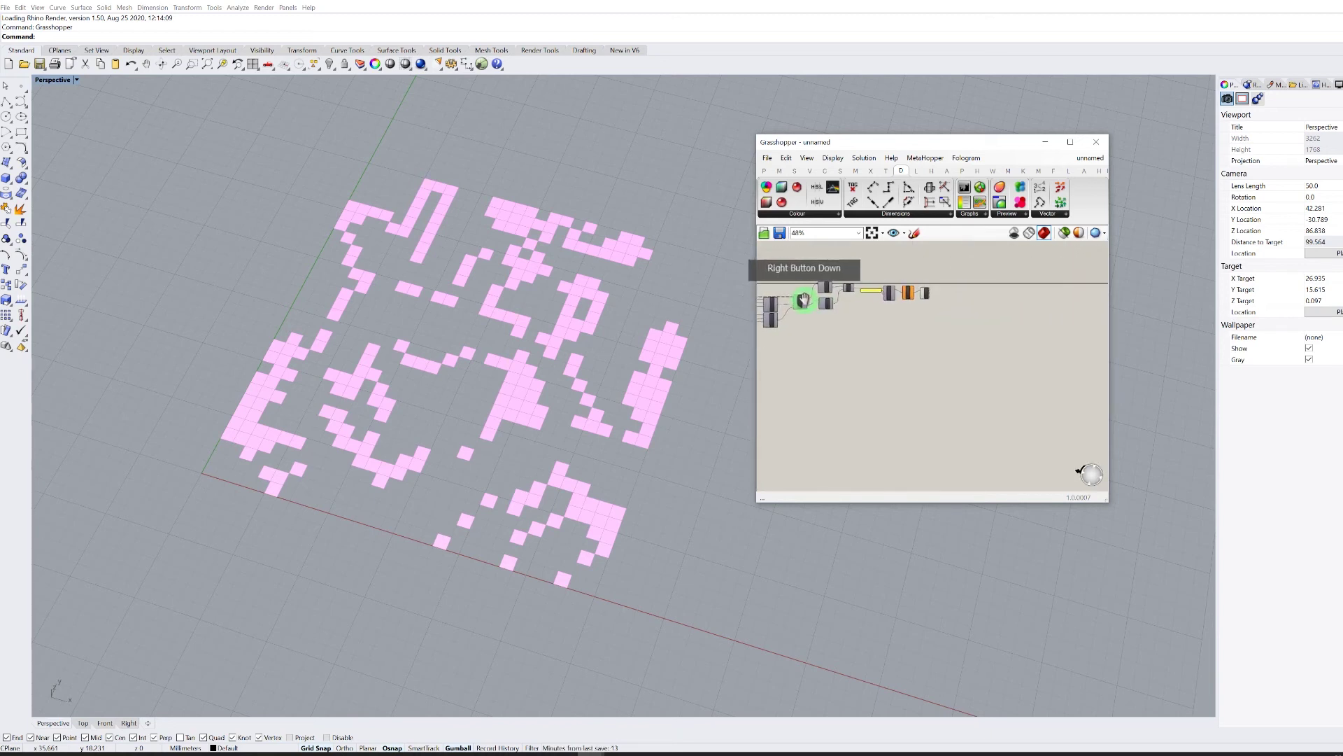
pyautogui.scroll(-6, 1017, 287)
pyautogui.moveTo(1005, 294); pyautogui.dragTo(938, 312, button='right')
pyautogui.scroll(3, 889, 320)
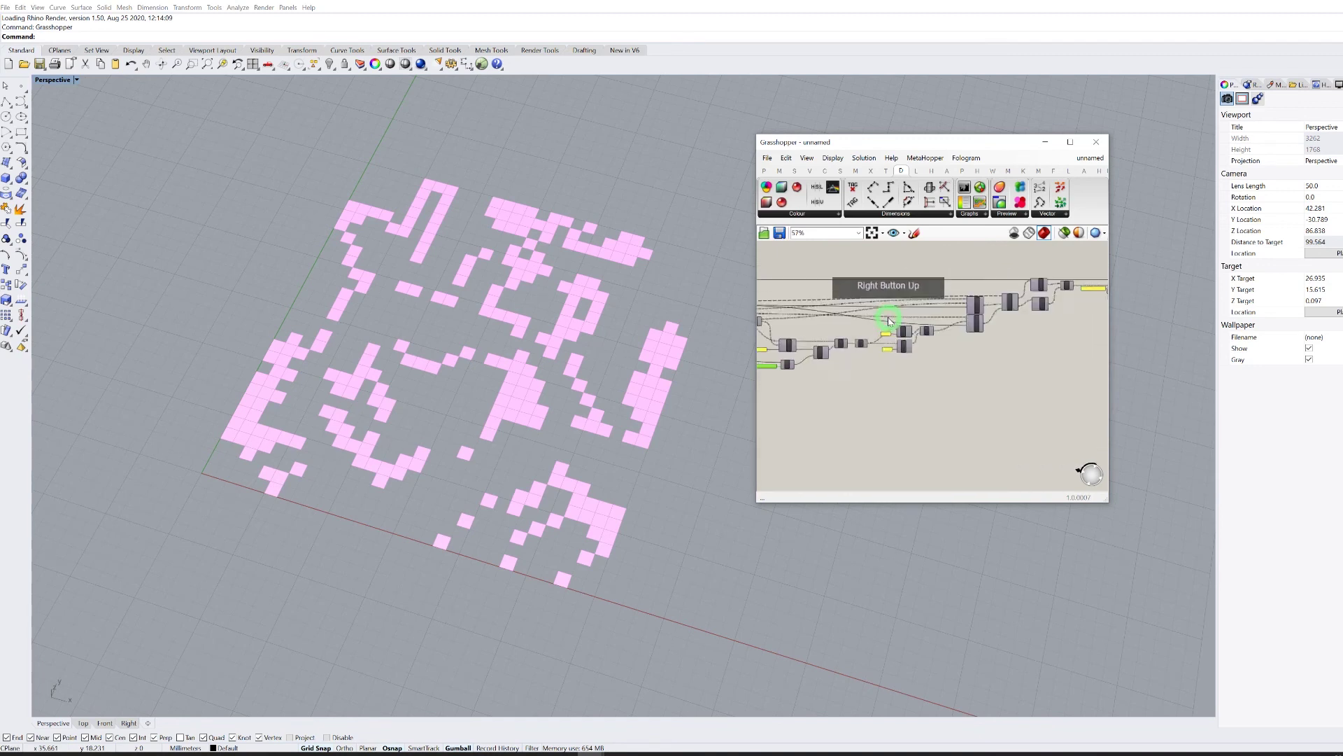
pyautogui.scroll(4, 889, 320)
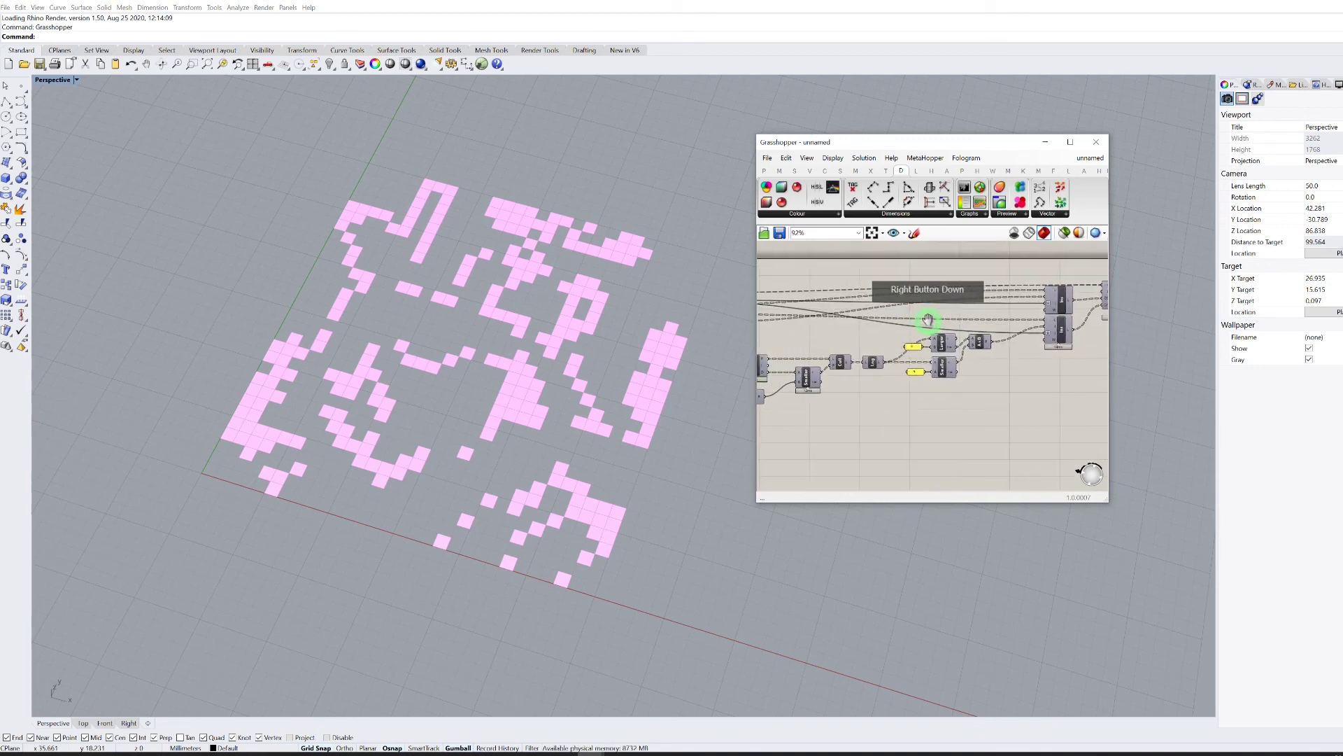
pyautogui.doubleClick(919, 347)
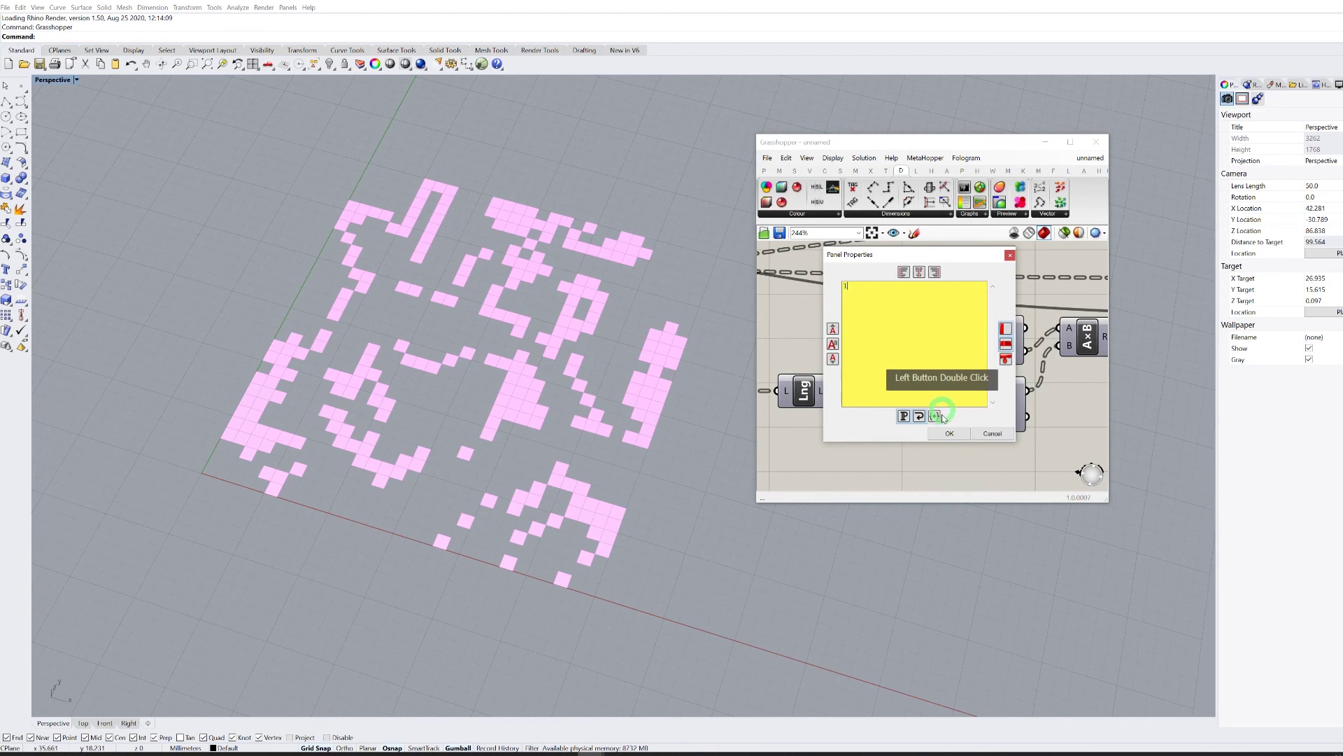
pyautogui.click(946, 429)
# Run the loop with the new lower neighbor threshold using its trigger button.
pyautogui.scroll(-5, 920, 298)
pyautogui.moveTo(814, 318); pyautogui.dragTo(944, 342, button='right')
pyautogui.scroll(2, 849, 319)
pyautogui.scroll(-3, 942, 343)
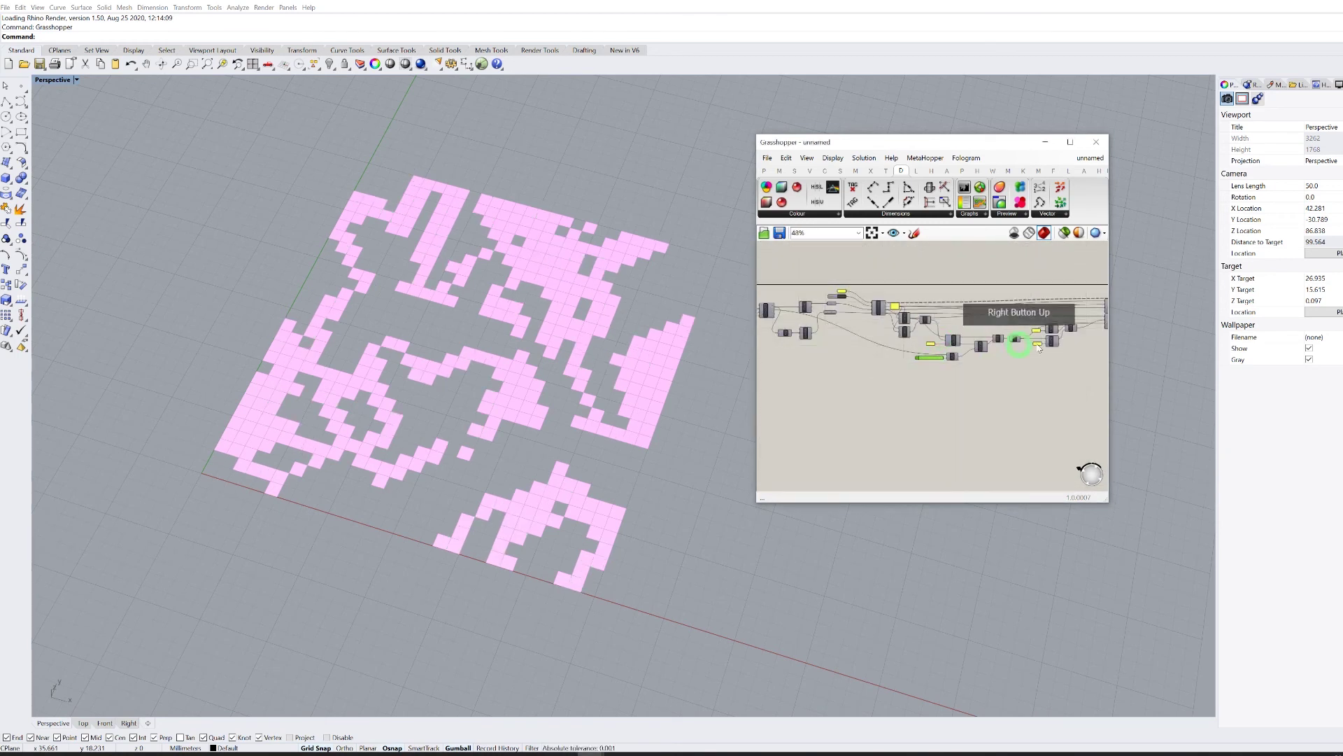
pyautogui.moveTo(942, 348); pyautogui.dragTo(825, 284, button='right')
pyautogui.scroll(5, 1005, 275)
pyautogui.click(1005, 275)
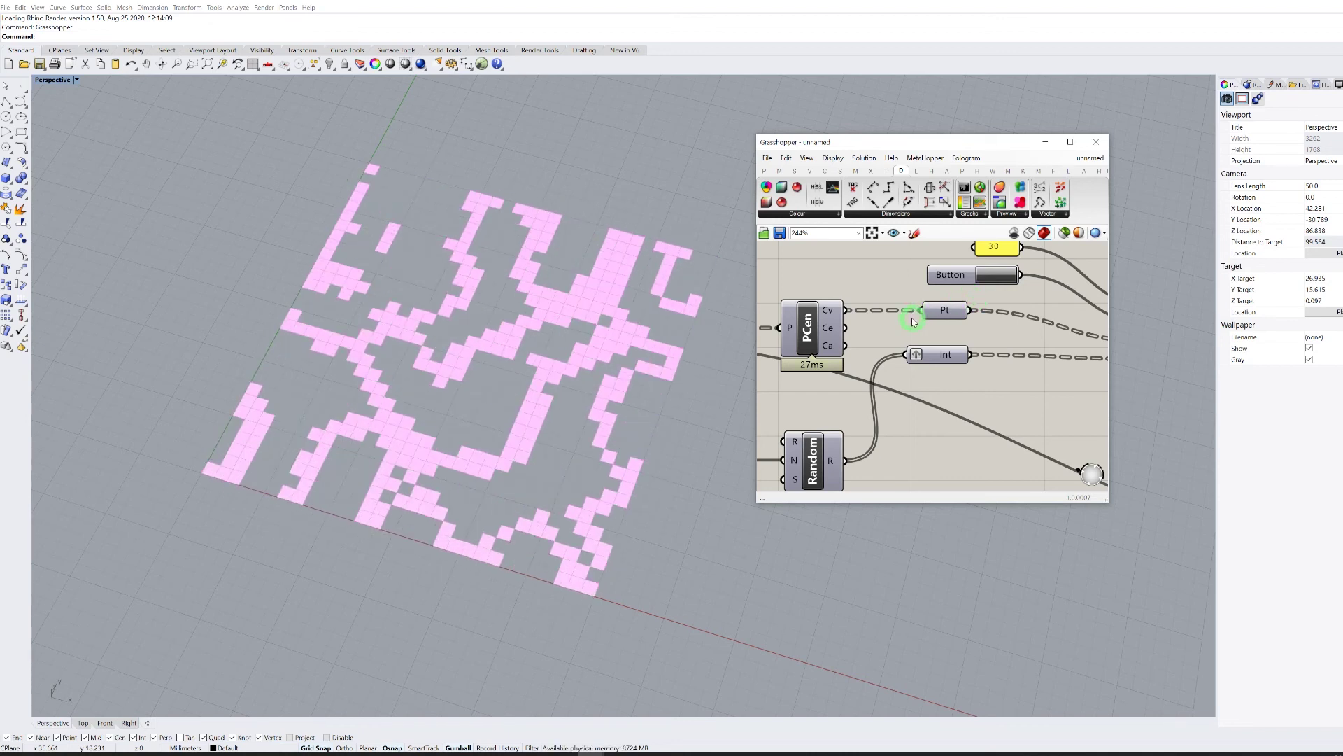
# Examine the generated cell pattern and the component chain from the grid to the preview.
pyautogui.scroll(-3, 912, 320)
pyautogui.scroll(-3, 908, 320)
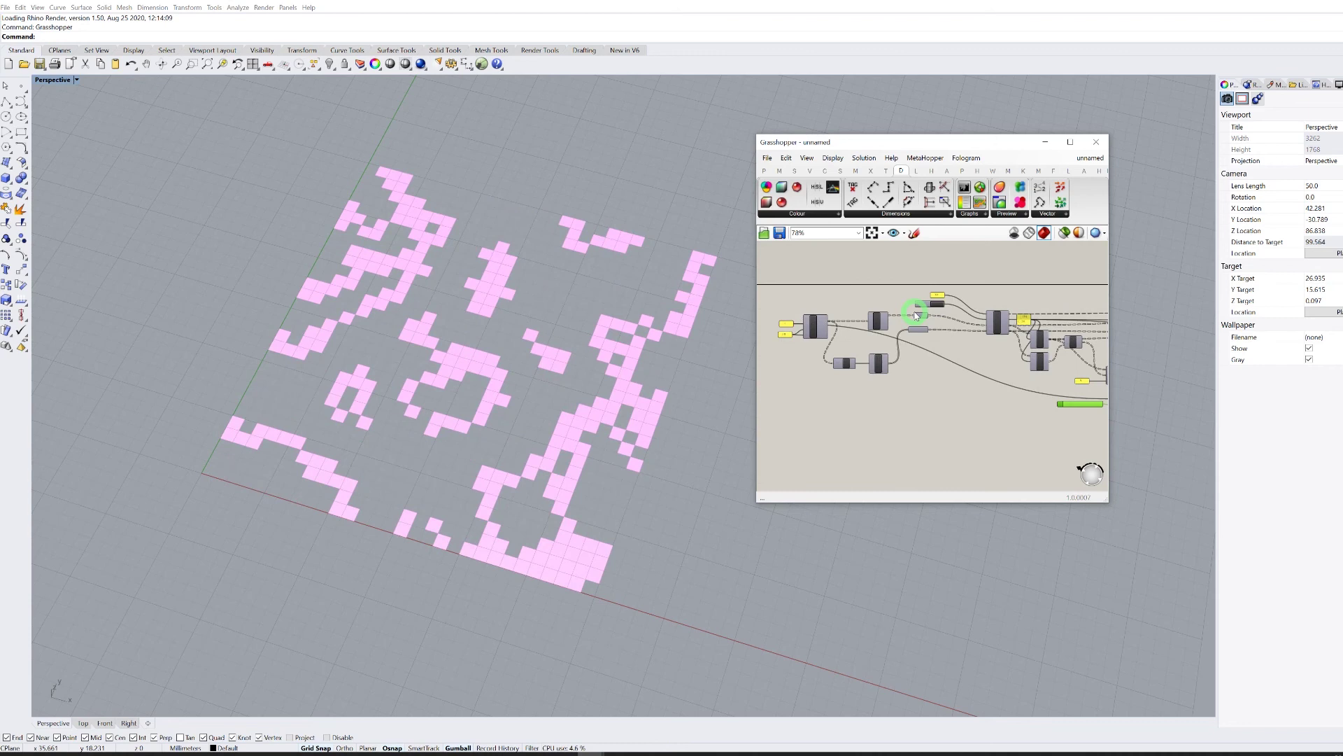
pyautogui.scroll(-4, 918, 318)
pyautogui.moveTo(967, 320); pyautogui.dragTo(875, 324, button='right')
pyautogui.moveTo(785, 311); pyautogui.dragTo(909, 347, button='right')
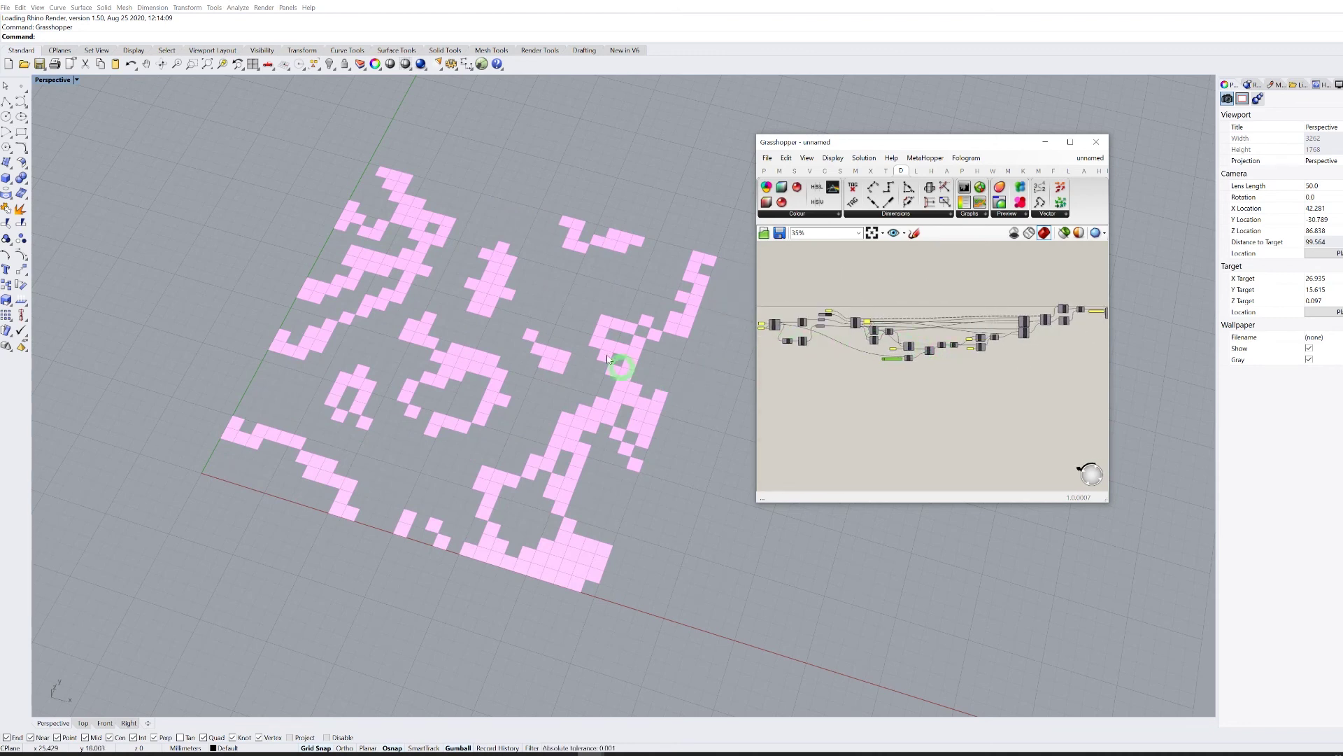
pyautogui.moveTo(1075, 351); pyautogui.dragTo(1018, 308, button='right')
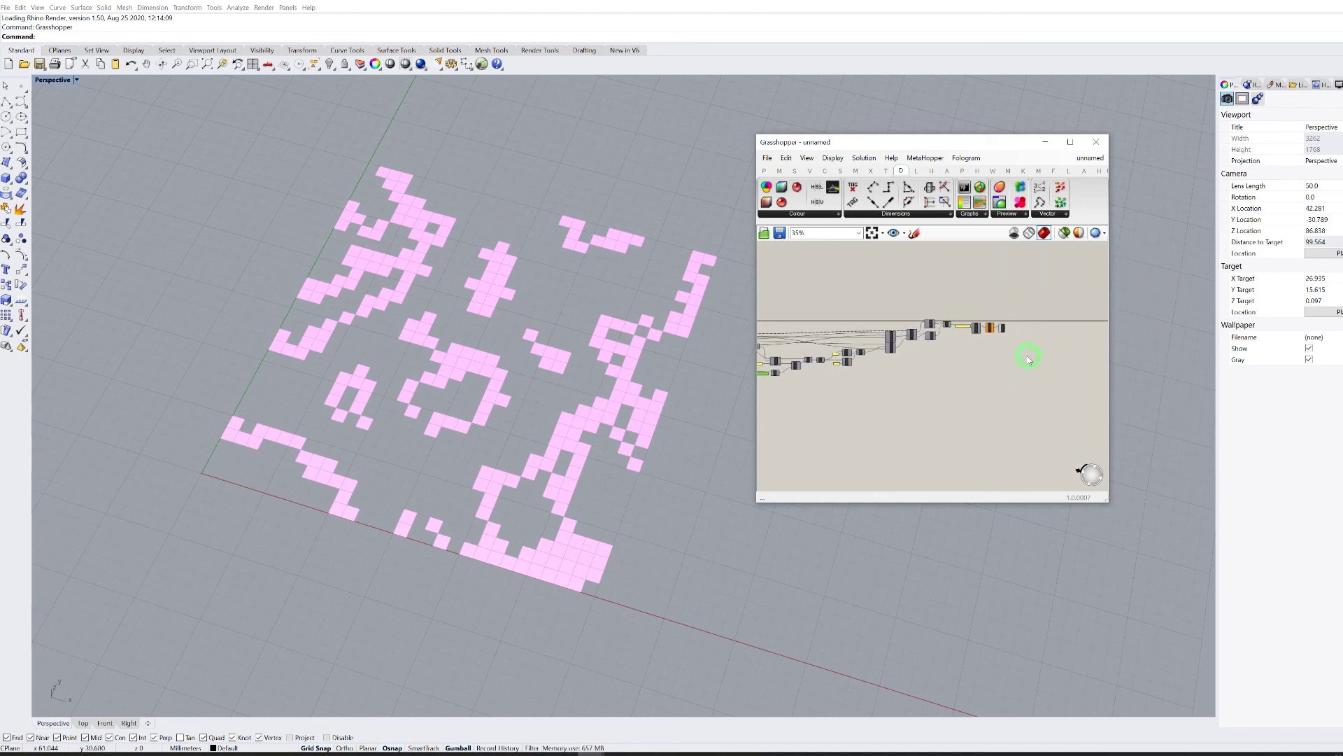
pyautogui.scroll(2, 1026, 358)
pyautogui.moveTo(999, 339); pyautogui.dragTo(942, 339, button='right')
pyautogui.scroll(5, 1015, 343)
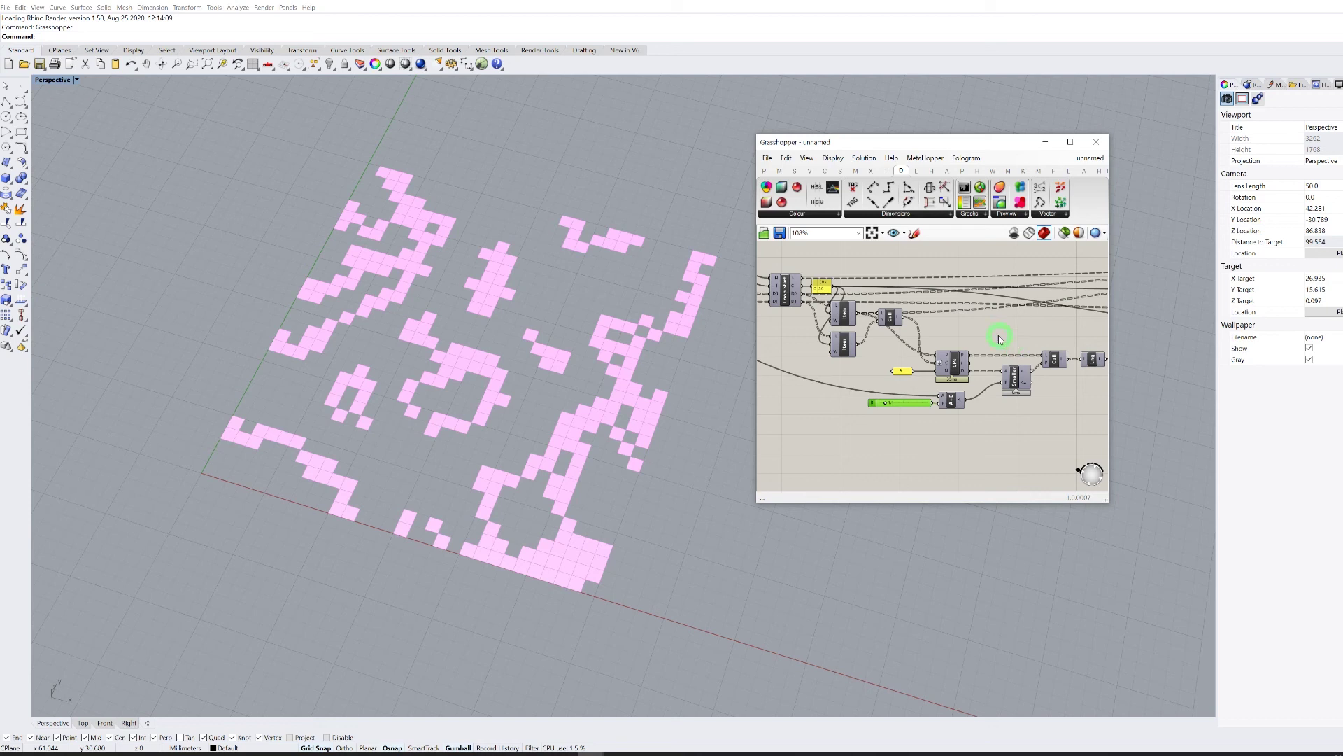
# Set the Closest Points count panel to 25 and enter 1.1 on the slider feeding the Addition's B input.
pyautogui.scroll(-3, 1006, 342)
pyautogui.scroll(4, 964, 355)
pyautogui.scroll(4, 903, 366)
pyautogui.doubleClick(909, 362)
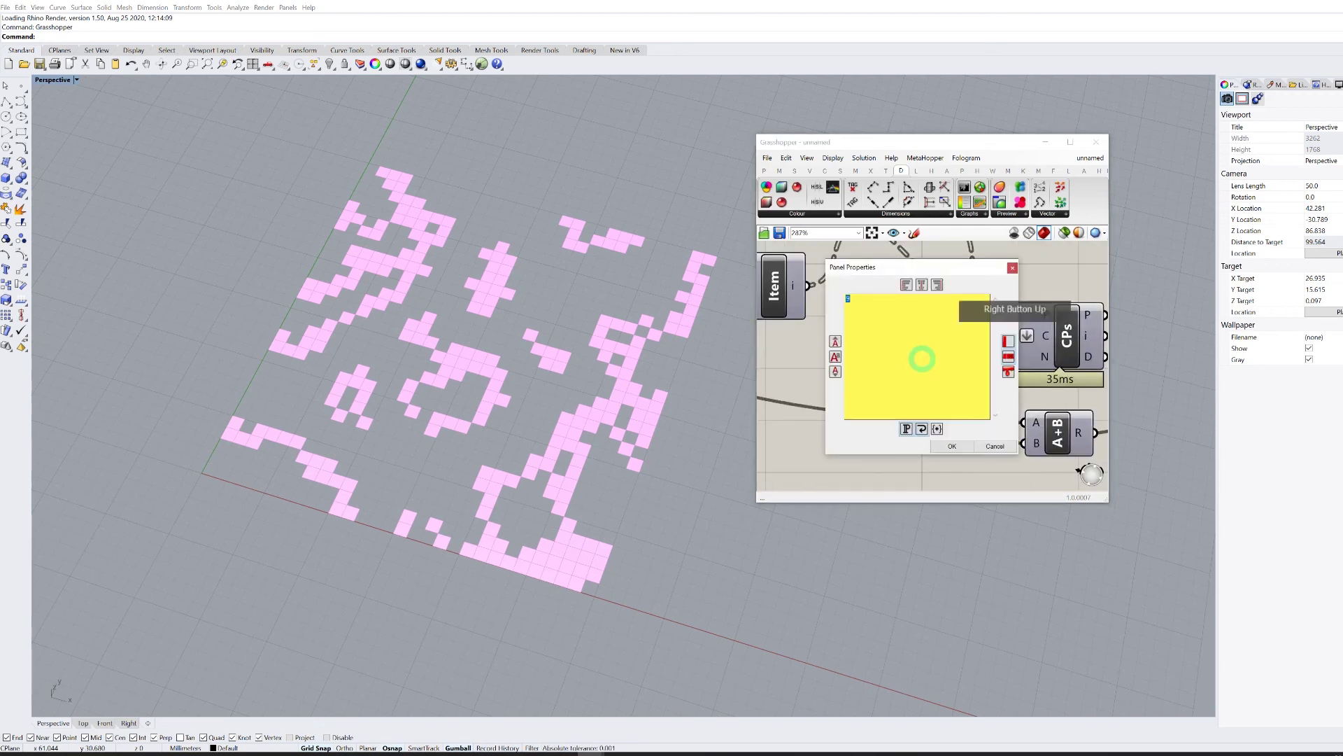
pyautogui.click(951, 442)
pyautogui.click(936, 441)
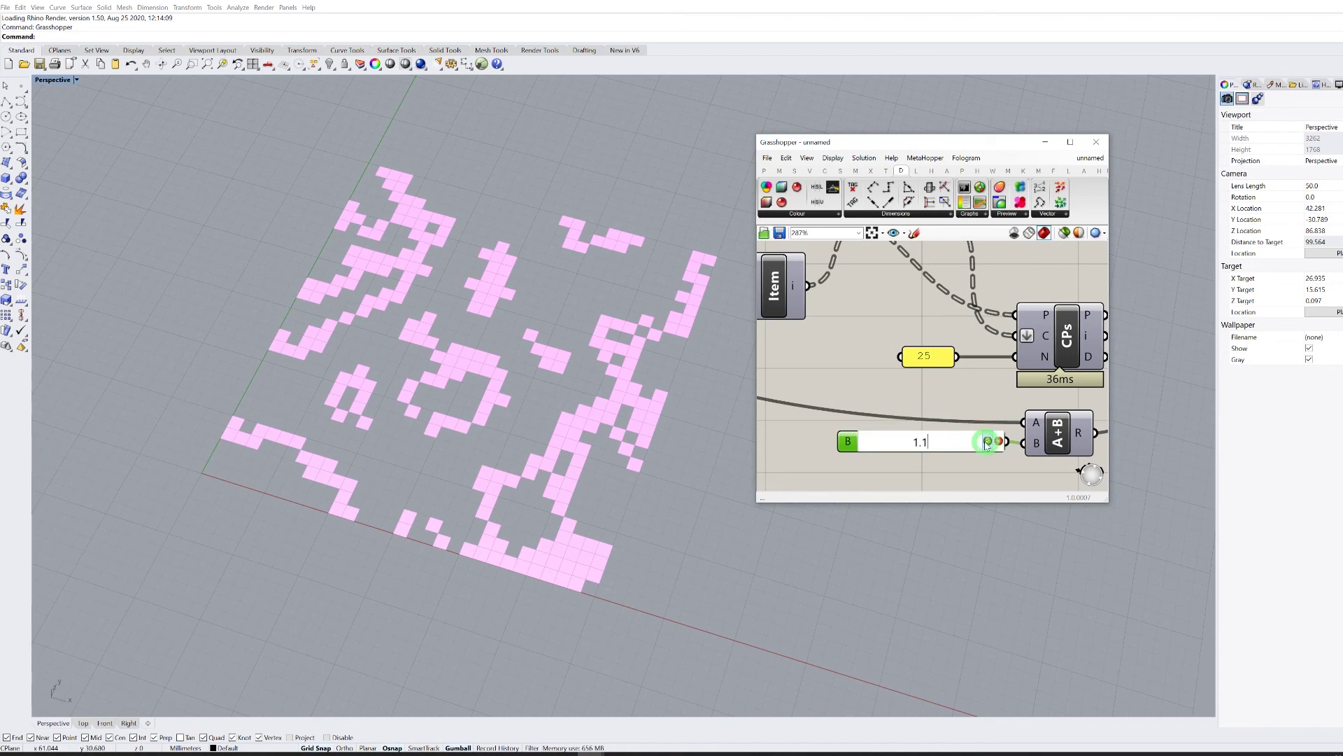
# Run the loop with the 25-point neighbor search using its trigger button.
pyautogui.moveTo(968, 392); pyautogui.dragTo(883, 404, button='right')
pyautogui.scroll(-7, 859, 381)
pyautogui.scroll(2, 796, 323)
pyautogui.moveTo(840, 335); pyautogui.dragTo(1060, 341, button='right')
pyautogui.scroll(3, 924, 325)
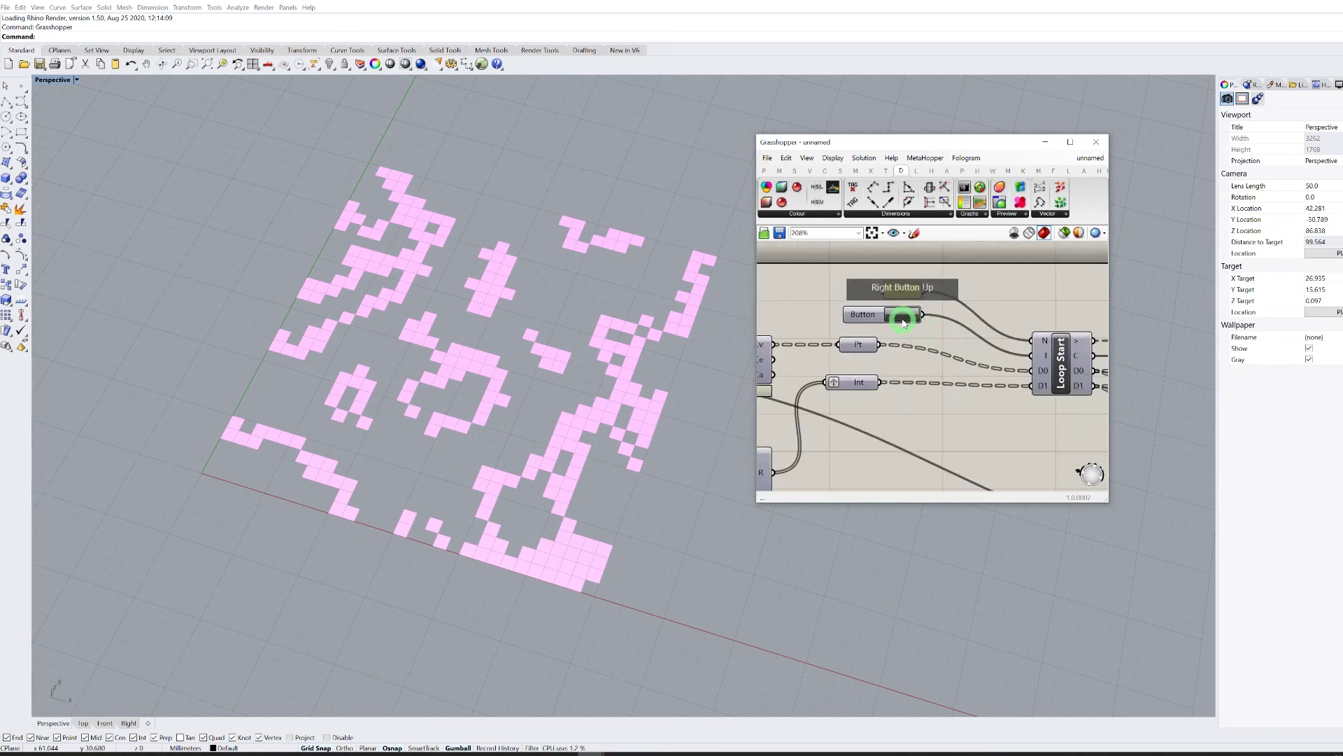
pyautogui.click(903, 315)
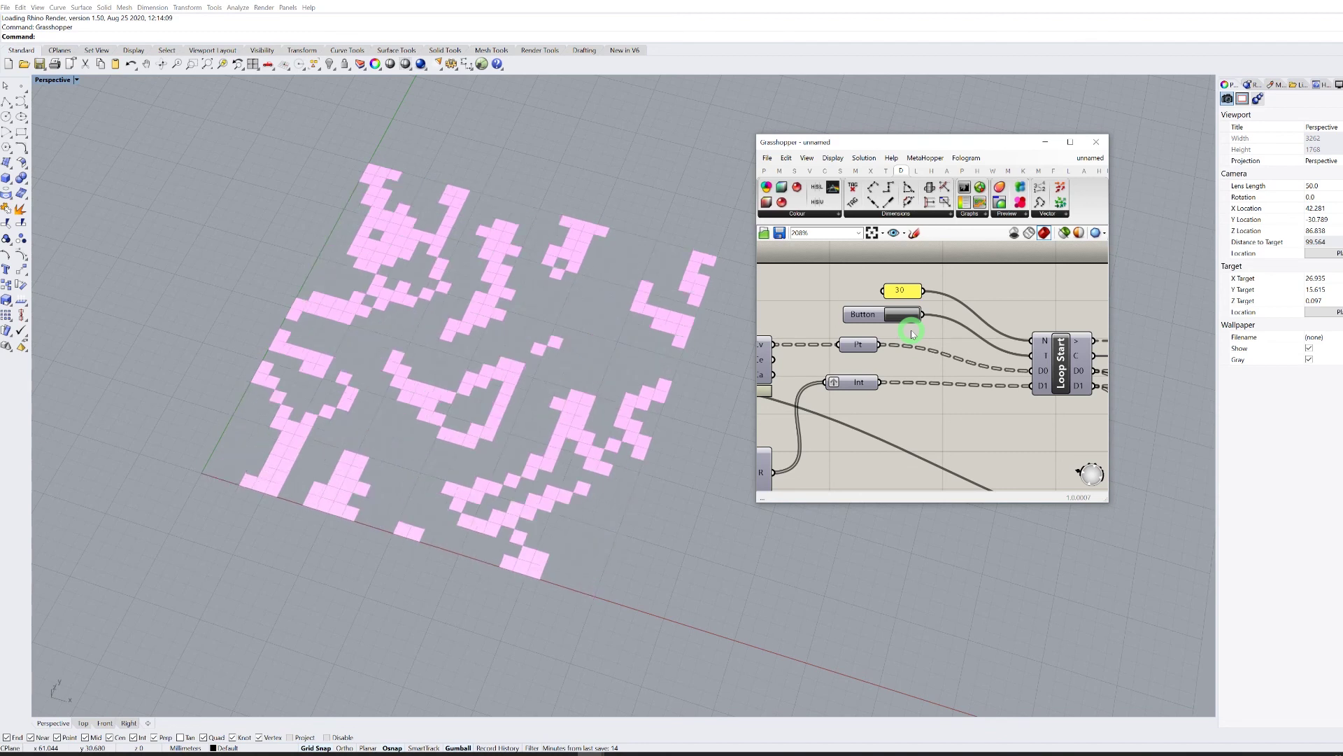
# Set the panel feeding the Smaller Than component's B input to 3.
pyautogui.scroll(-8, 924, 299)
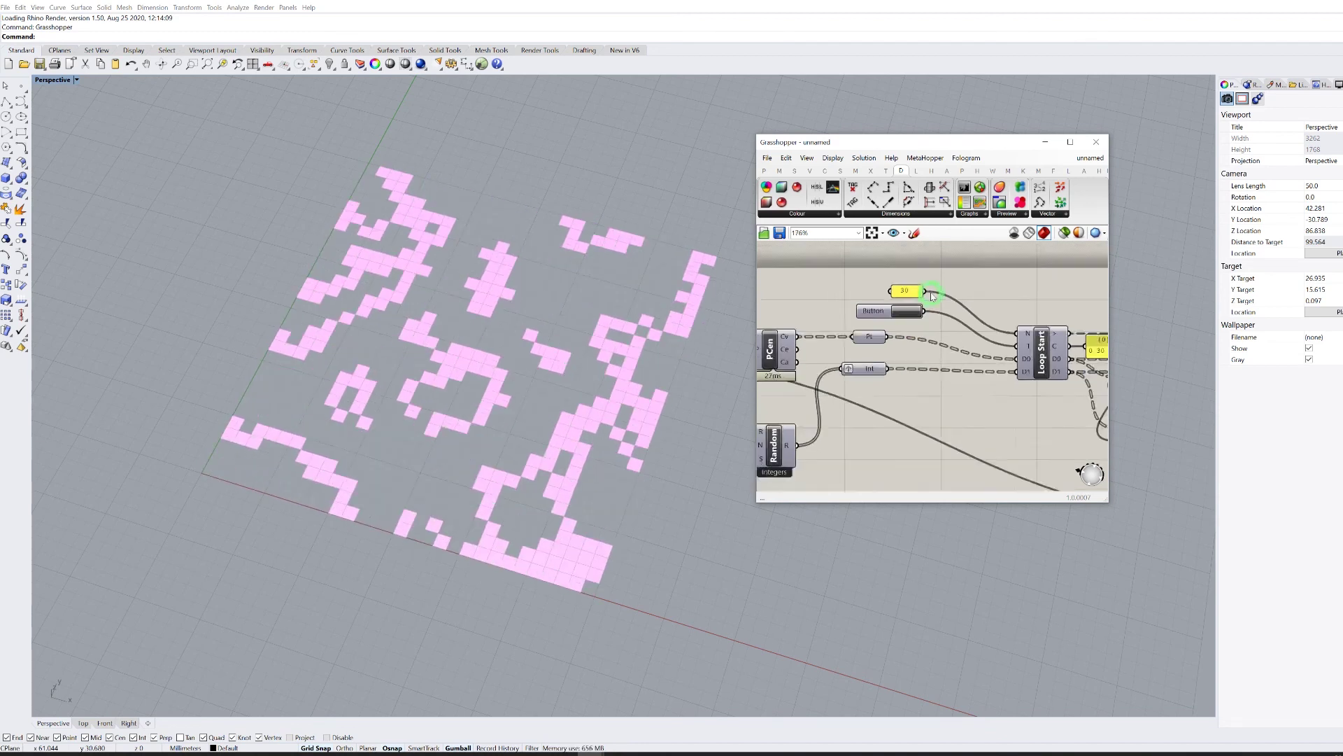
pyautogui.moveTo(1000, 329); pyautogui.dragTo(919, 286, button='right')
pyautogui.scroll(2, 920, 285)
pyautogui.scroll(8, 920, 286)
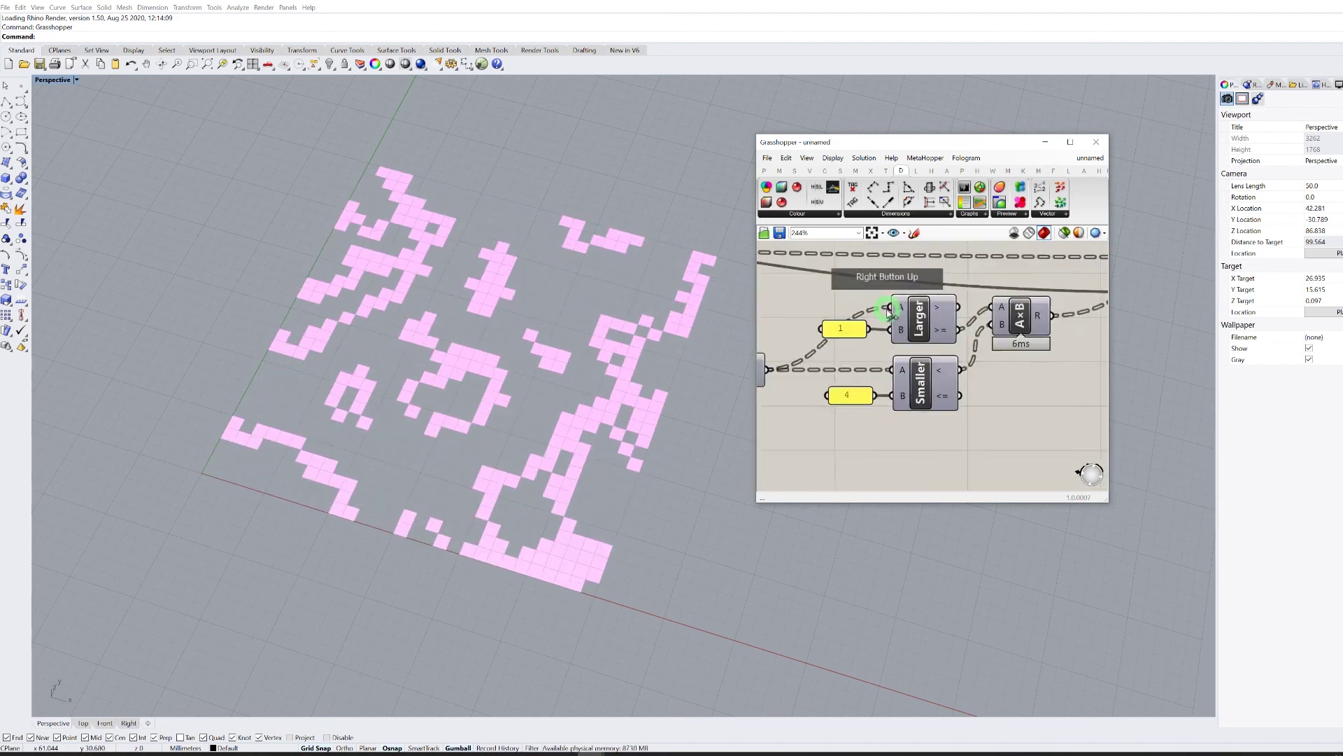
pyautogui.doubleClick(855, 411)
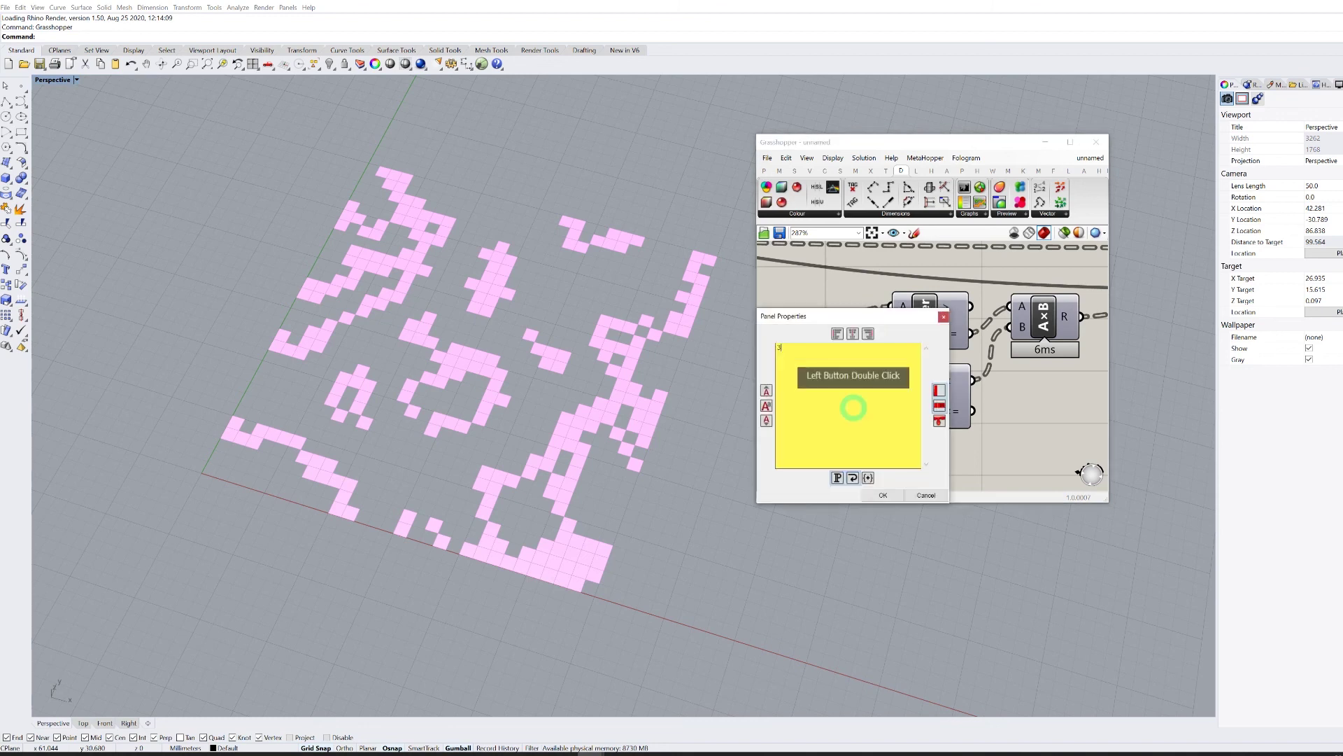
pyautogui.click(879, 495)
# Run the loop with the new upper neighbor threshold and inspect the evolving cell pattern in the viewport.
pyautogui.scroll(-6, 934, 354)
pyautogui.moveTo(860, 338); pyautogui.dragTo(1014, 371, button='right')
pyautogui.scroll(3, 857, 344)
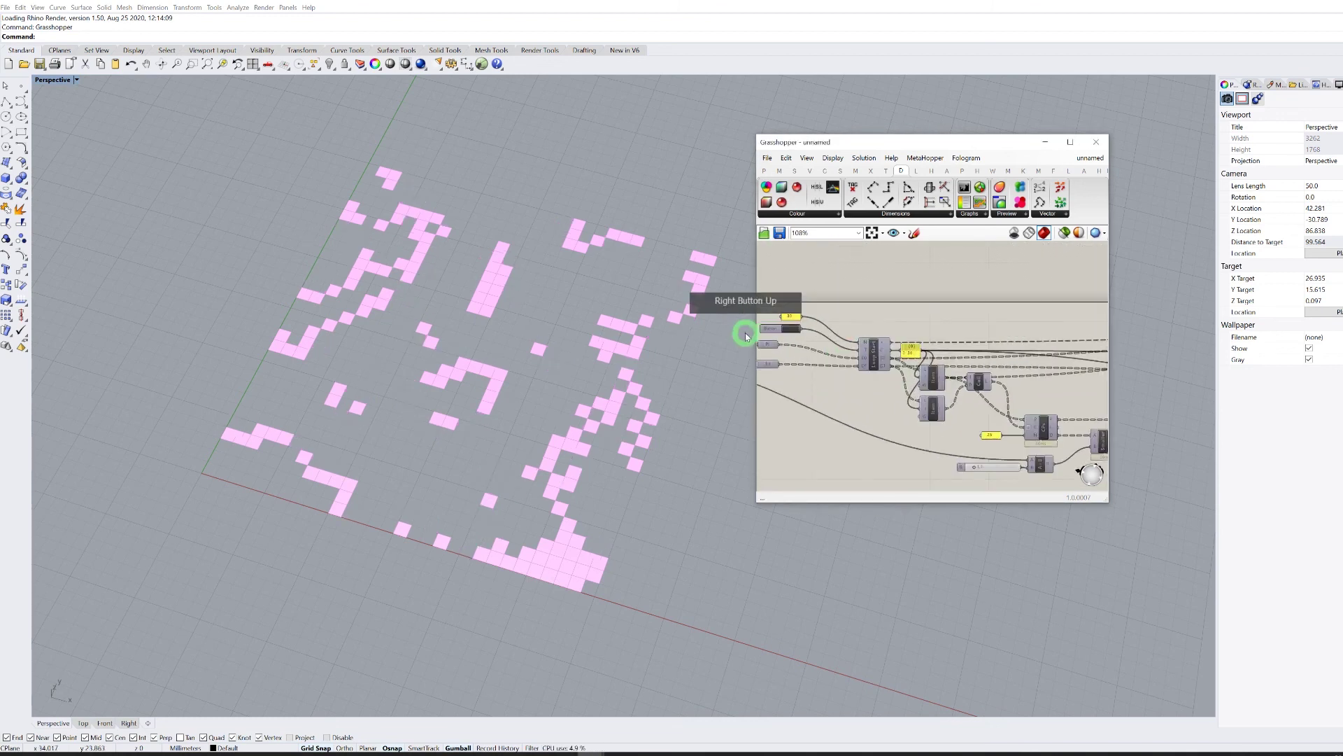
pyautogui.scroll(6, 743, 327)
pyautogui.scroll(-5, 505, 379)
pyautogui.scroll(4, 596, 369)
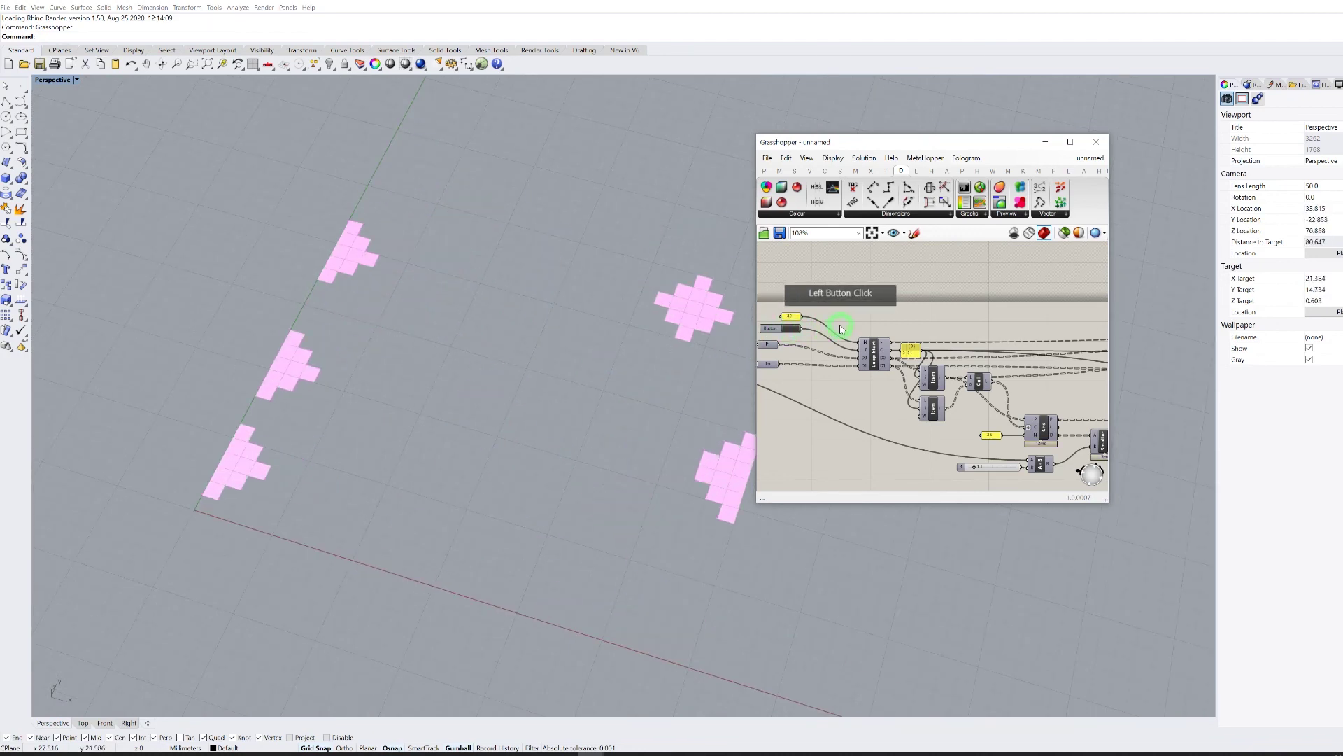
pyautogui.click(694, 339)
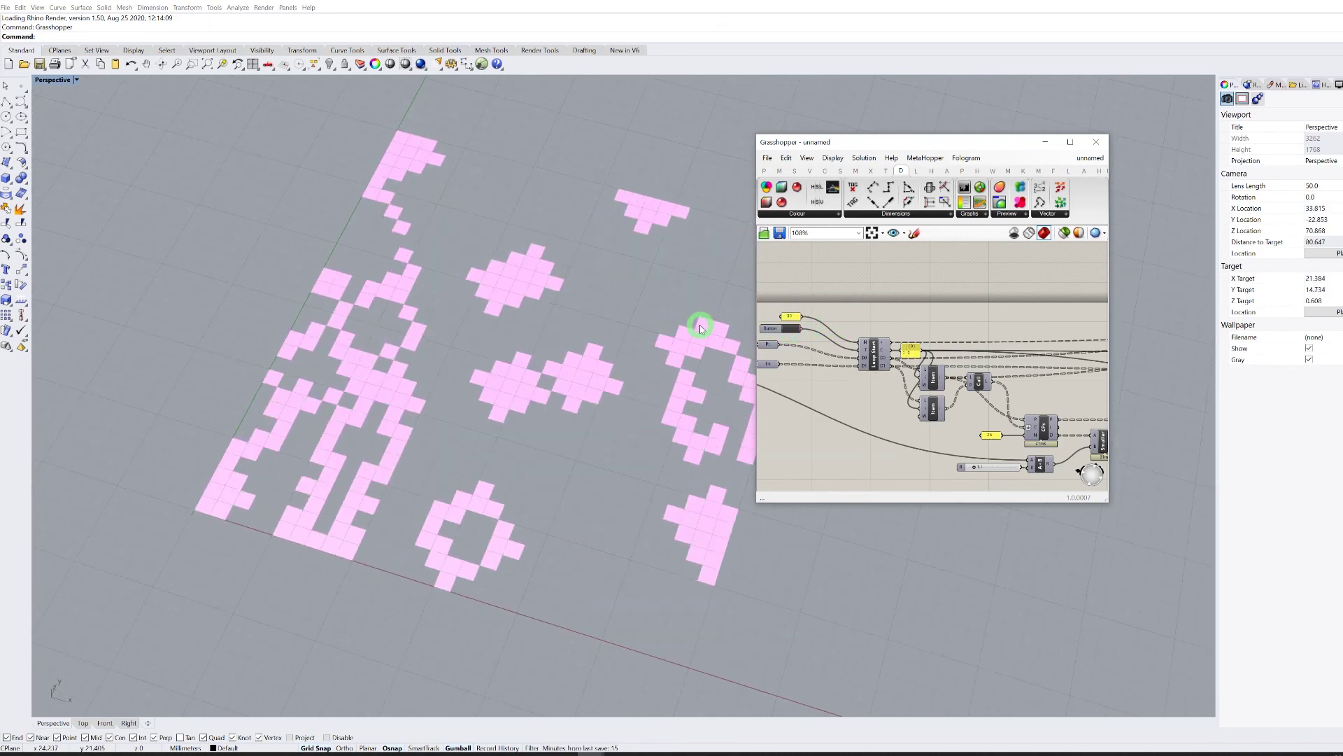
pyautogui.scroll(-5, 510, 285)
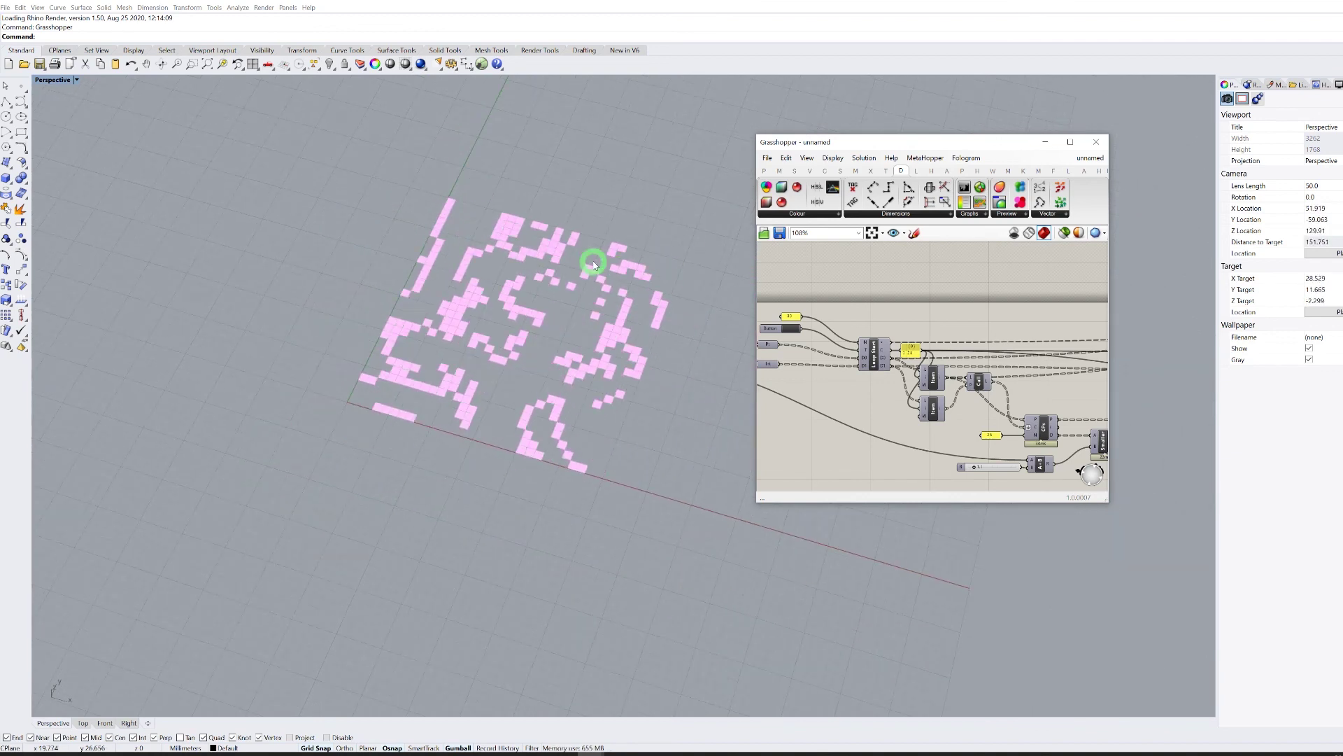
pyautogui.scroll(-3, 520, 328)
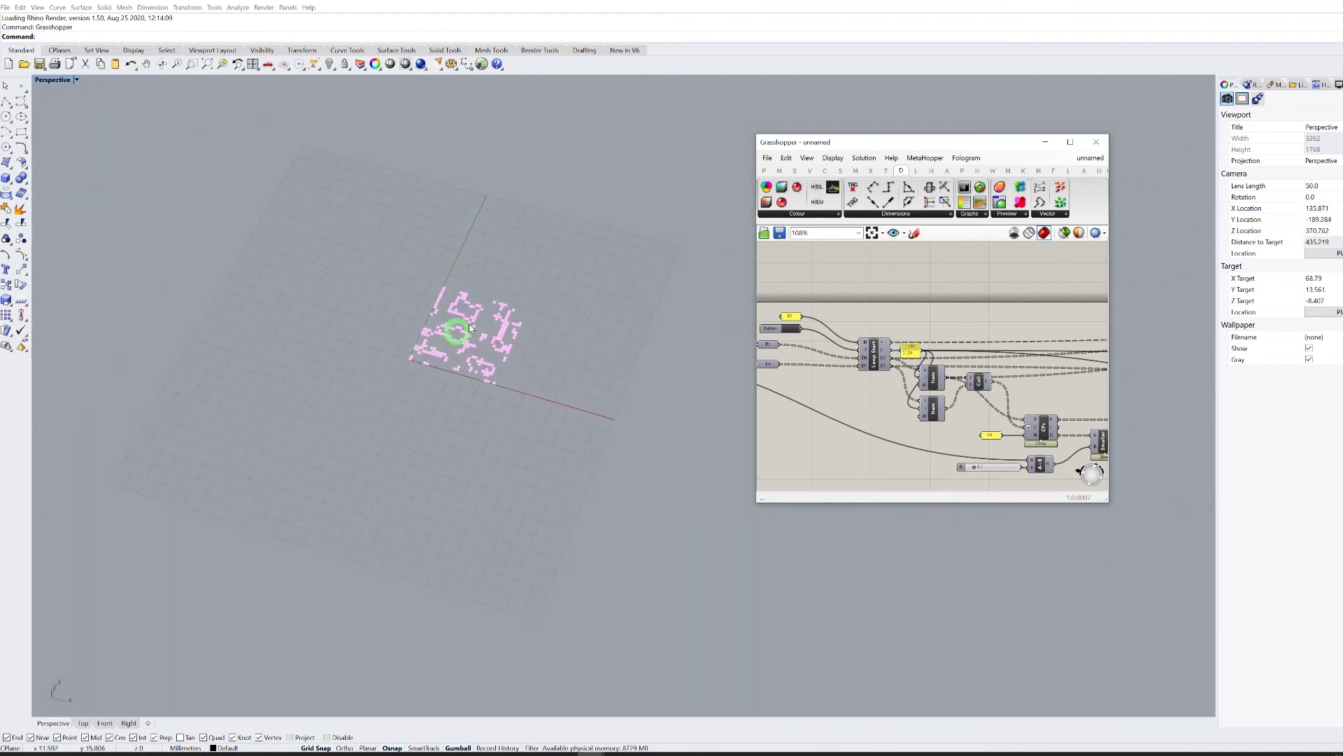
# Set the panel feeding the square grid's Ex and Ey extents to 50.
pyautogui.moveTo(925, 390); pyautogui.dragTo(1016, 388, button='right')
pyautogui.moveTo(807, 348); pyautogui.dragTo(1005, 336, button='right')
pyautogui.scroll(4, 874, 350)
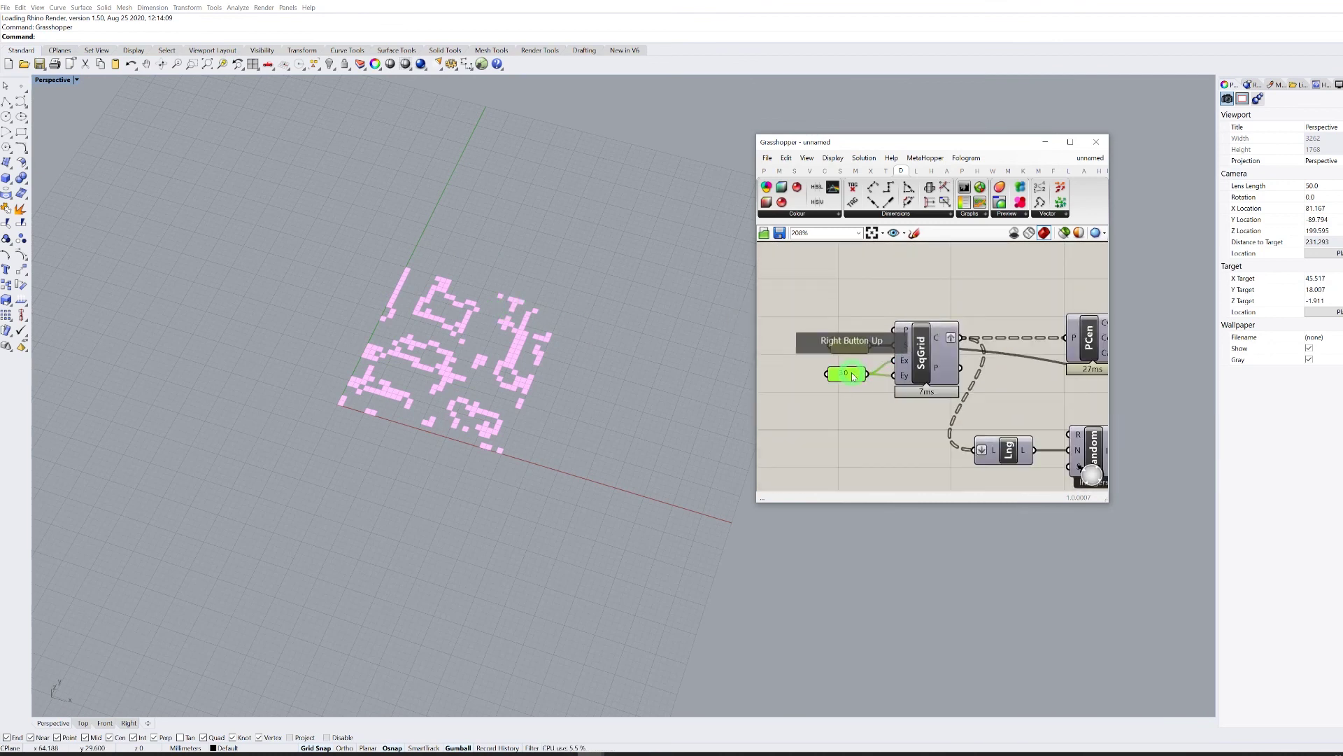
pyautogui.doubleClick(851, 373)
pyautogui.click(881, 459)
pyautogui.click(634, 380)
pyautogui.click(960, 364)
pyautogui.click(912, 309)
# Review the complete definition from the square grid through the loop to the preview components.
pyautogui.scroll(-3, 911, 313)
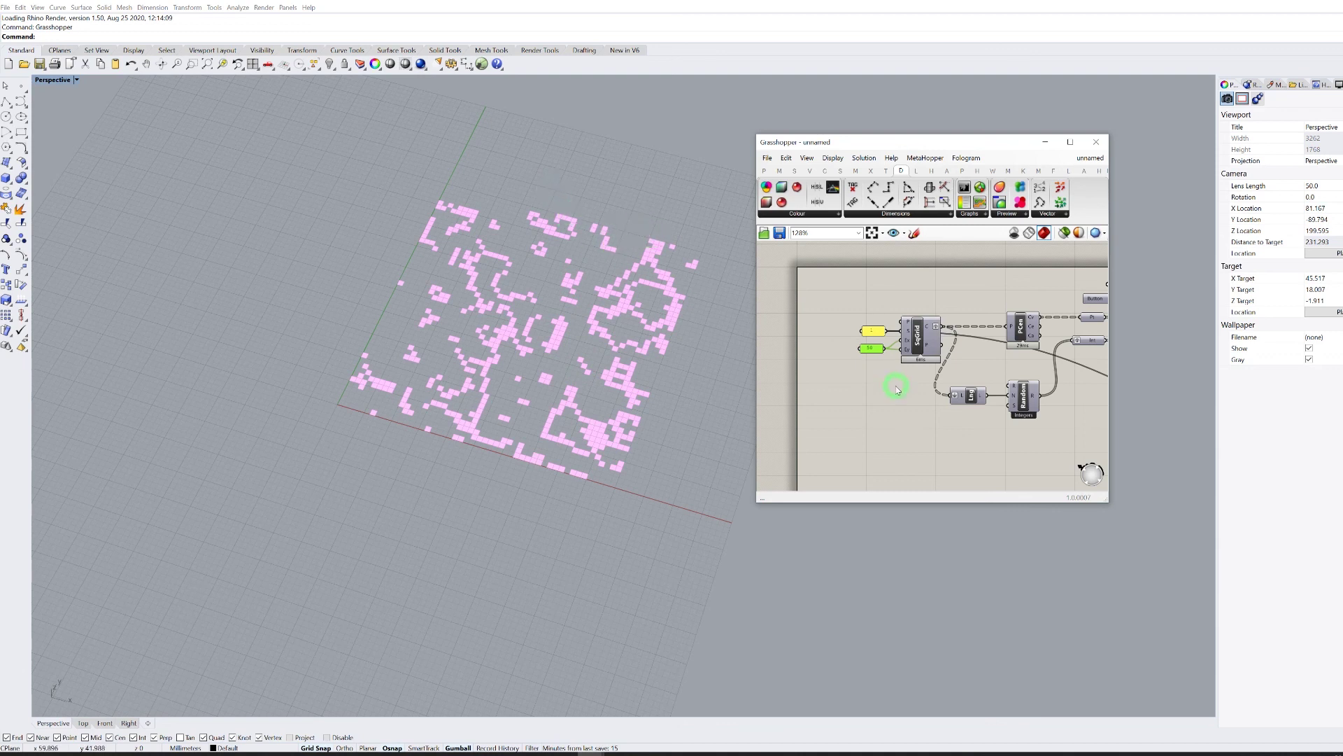
pyautogui.scroll(-6, 874, 353)
pyautogui.moveTo(989, 393)
pyautogui.mouseDown(button='right')
pyautogui.moveTo(930, 393)
pyautogui.moveTo(974, 382)
pyautogui.mouseUp(button='right')
pyautogui.scroll(-3, 959, 395)
pyautogui.scroll(3, 1036, 389)
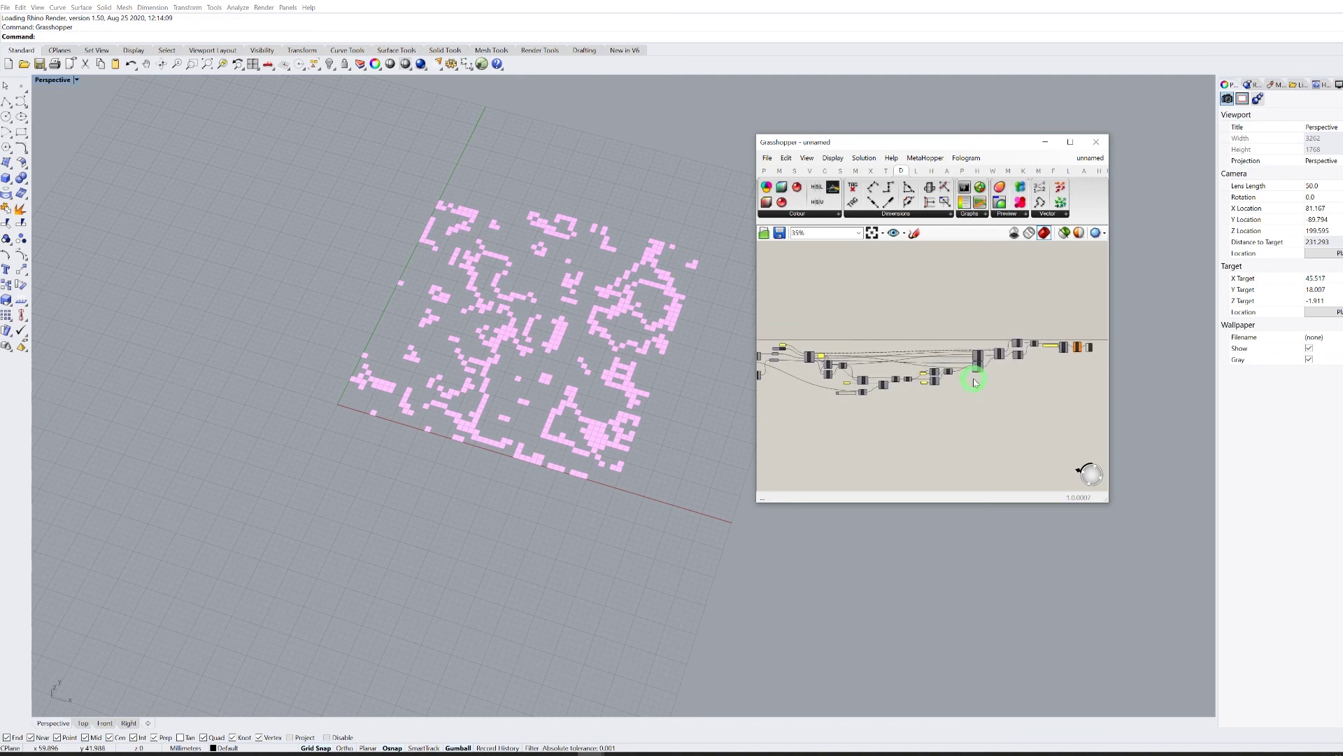
pyautogui.scroll(-2, 945, 348)
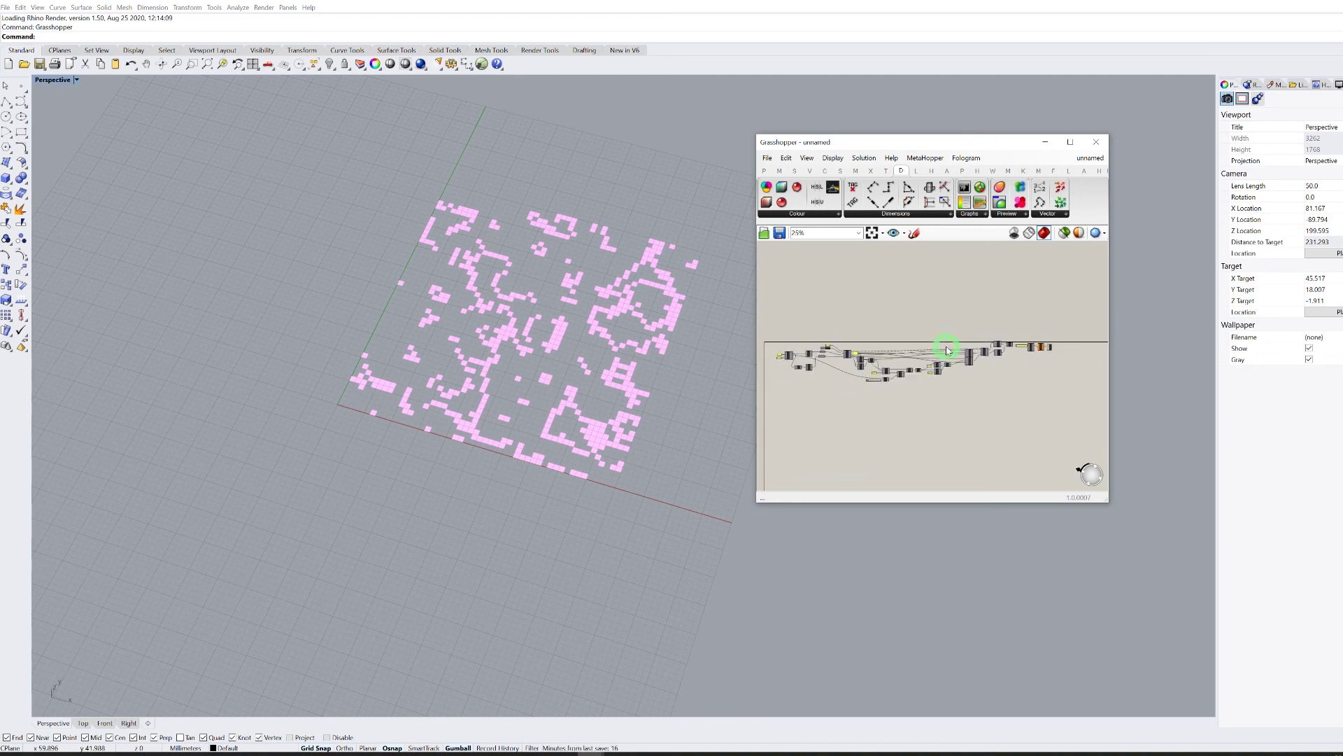
pyautogui.moveTo(851, 339); pyautogui.dragTo(915, 339, button='right')
pyautogui.moveTo(1078, 348); pyautogui.dragTo(1071, 348, button='right')
pyautogui.scroll(1, 908, 338)
pyautogui.moveTo(909, 339); pyautogui.dragTo(955, 336, button='right')
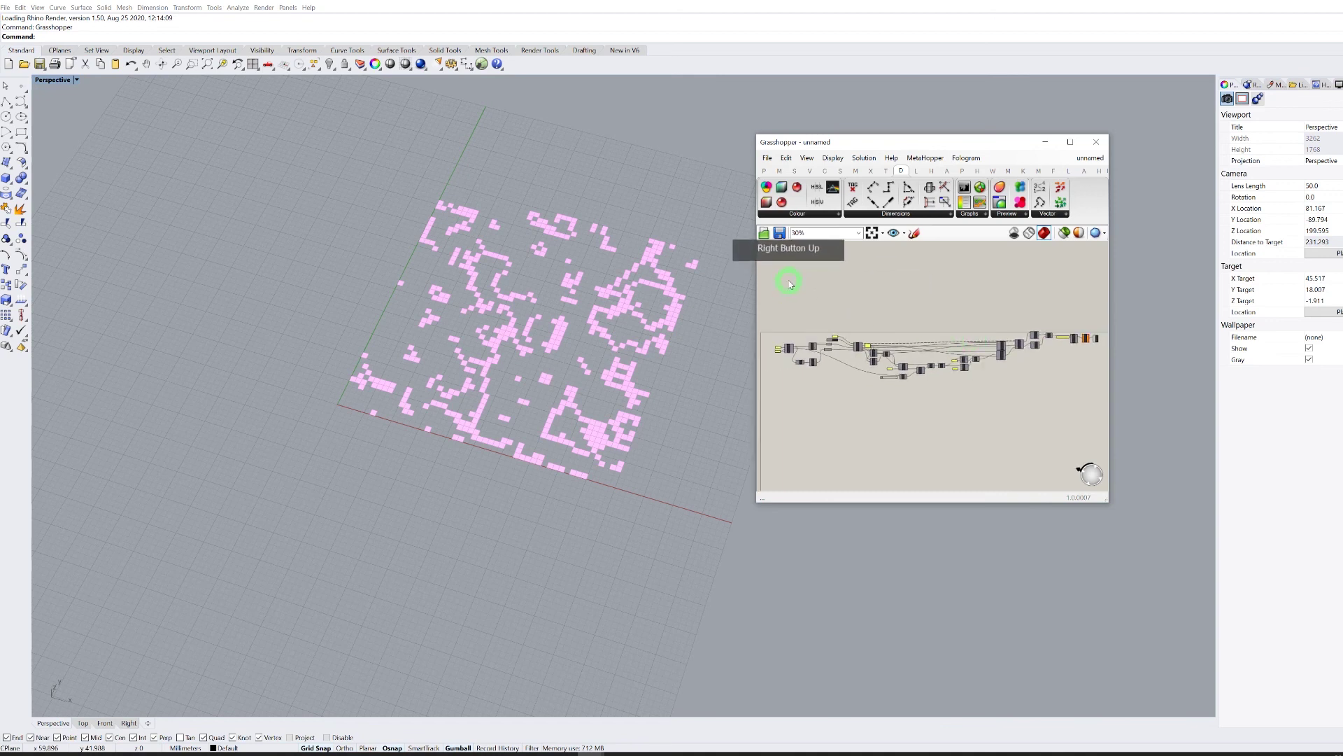